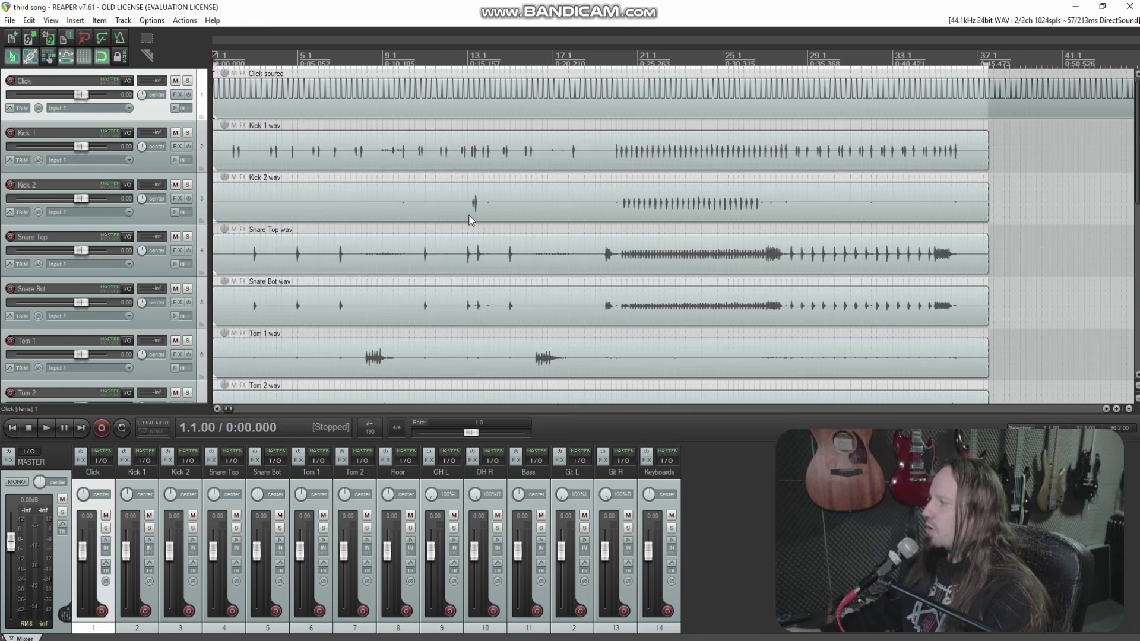
Step: Compare the Kick 1 hits with the bar and beat grid across the recording and in the opening bars
{"action": "scroll", "coordinate": [427, 214], "scroll_direction": "up", "scroll_amount": 3}
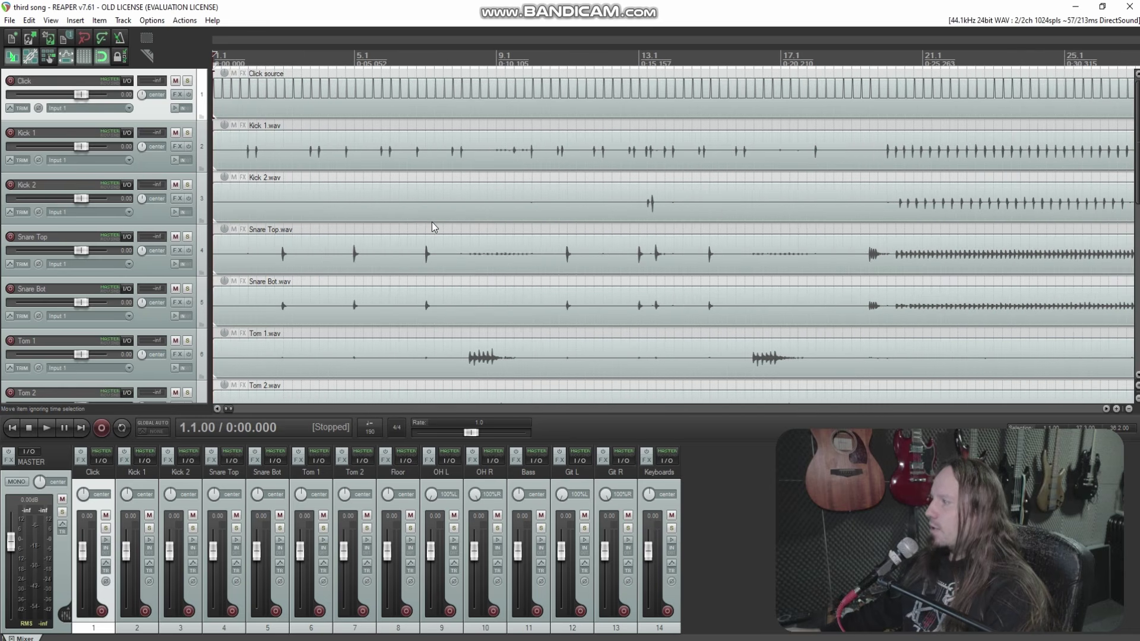
{"action": "scroll", "coordinate": [428, 220], "scroll_direction": "down", "scroll_amount": 4}
{"action": "left_click", "coordinate": [788, 150]}
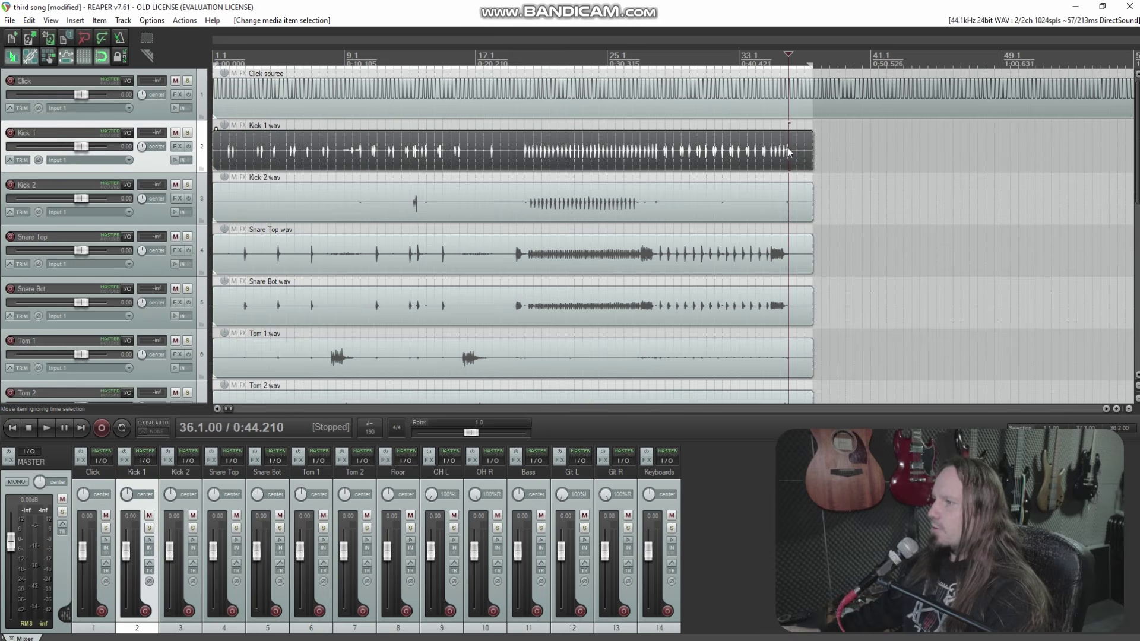
{"action": "left_click", "coordinate": [267, 157]}
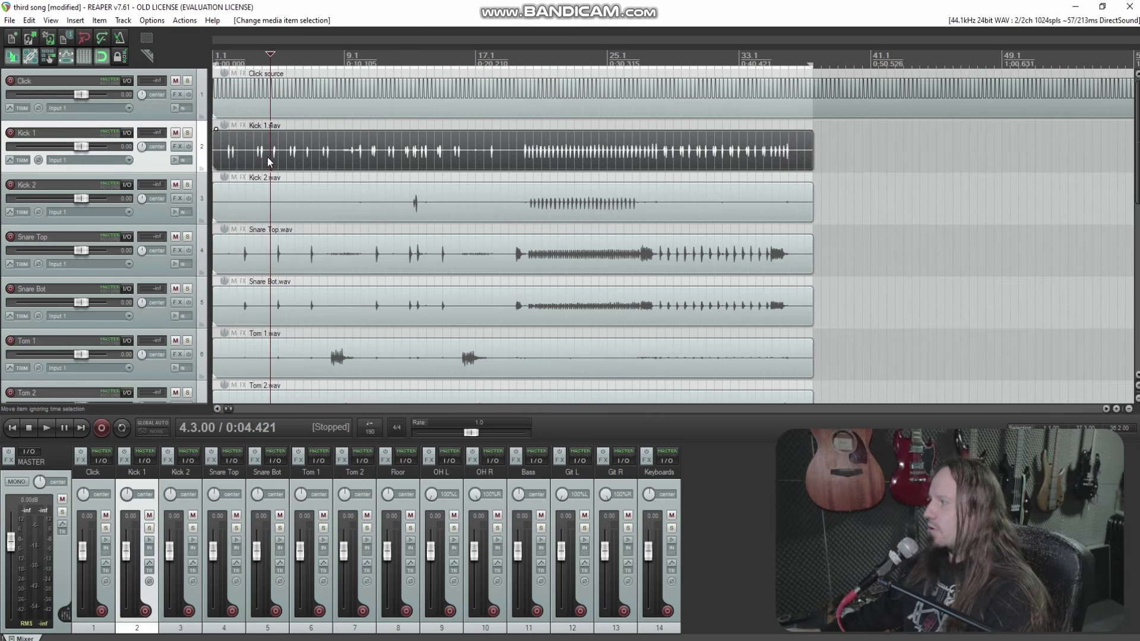
{"action": "scroll", "coordinate": [267, 157], "scroll_direction": "up", "scroll_amount": 7}
{"action": "left_click", "coordinate": [304, 153]}
{"action": "scroll", "coordinate": [610, 160], "scroll_direction": "up", "scroll_amount": 5}
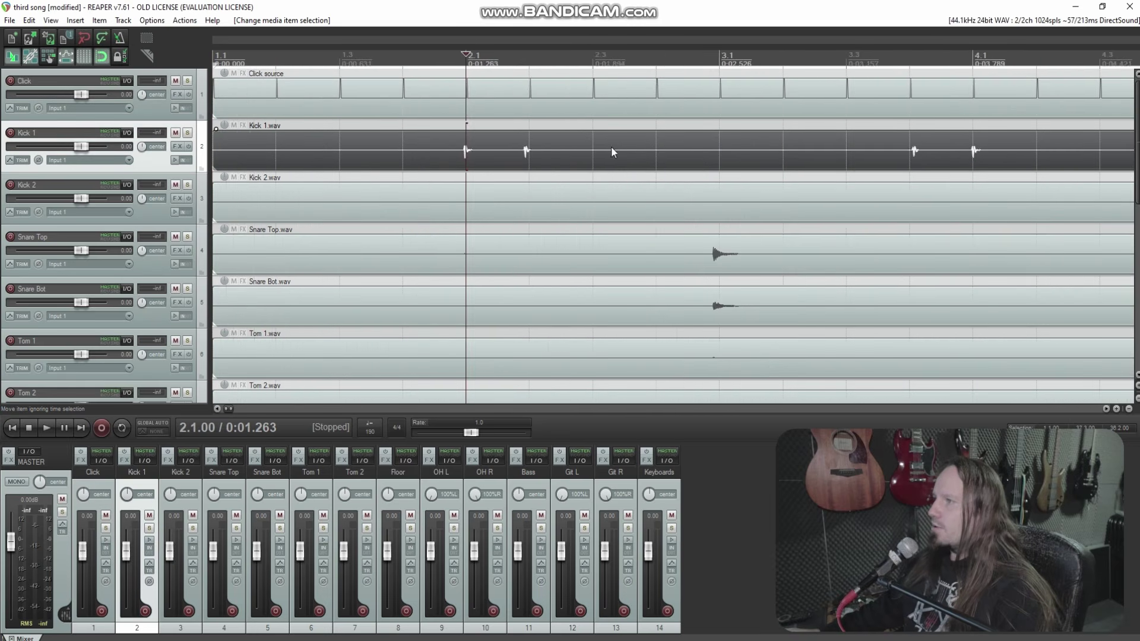
{"action": "scroll", "coordinate": [576, 176], "scroll_direction": "down", "scroll_amount": 3}
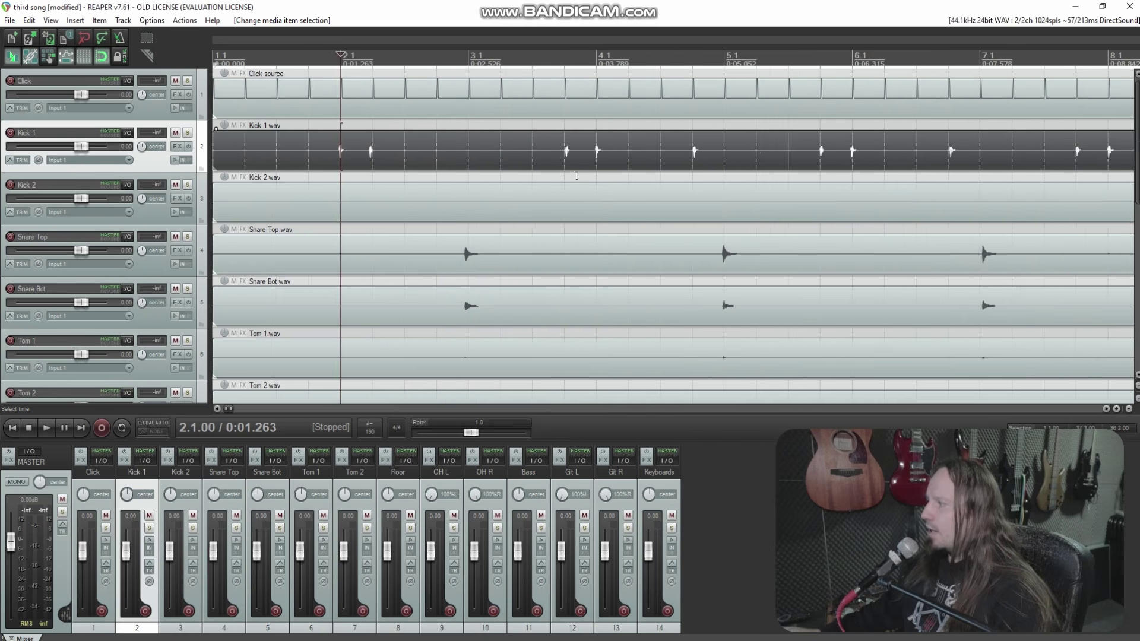
{"action": "scroll", "coordinate": [590, 173], "scroll_direction": "down", "scroll_amount": 8}
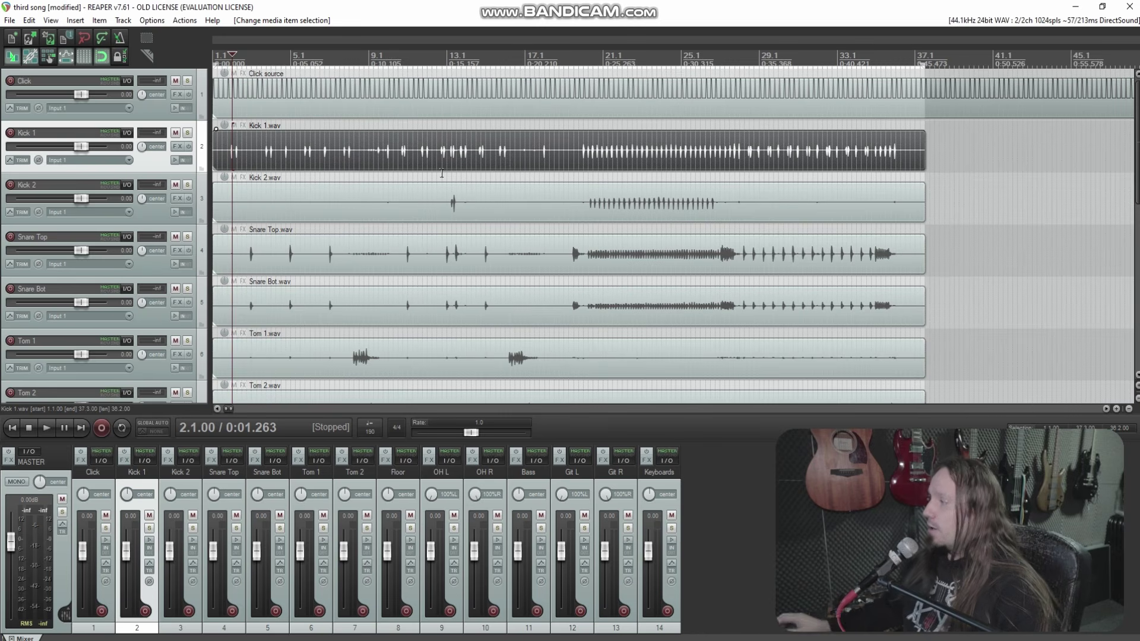
{"action": "left_click", "coordinate": [291, 153]}
{"action": "scroll", "coordinate": [419, 155], "scroll_direction": "up", "scroll_amount": 4}
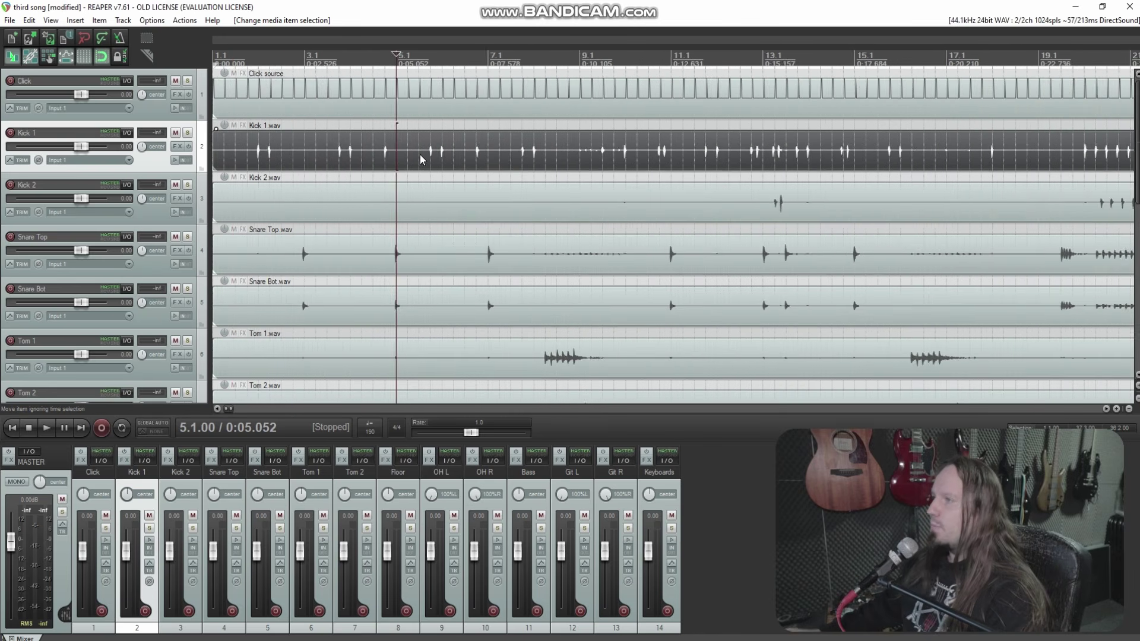
{"action": "scroll", "coordinate": [389, 172], "scroll_direction": "up", "scroll_amount": 2}
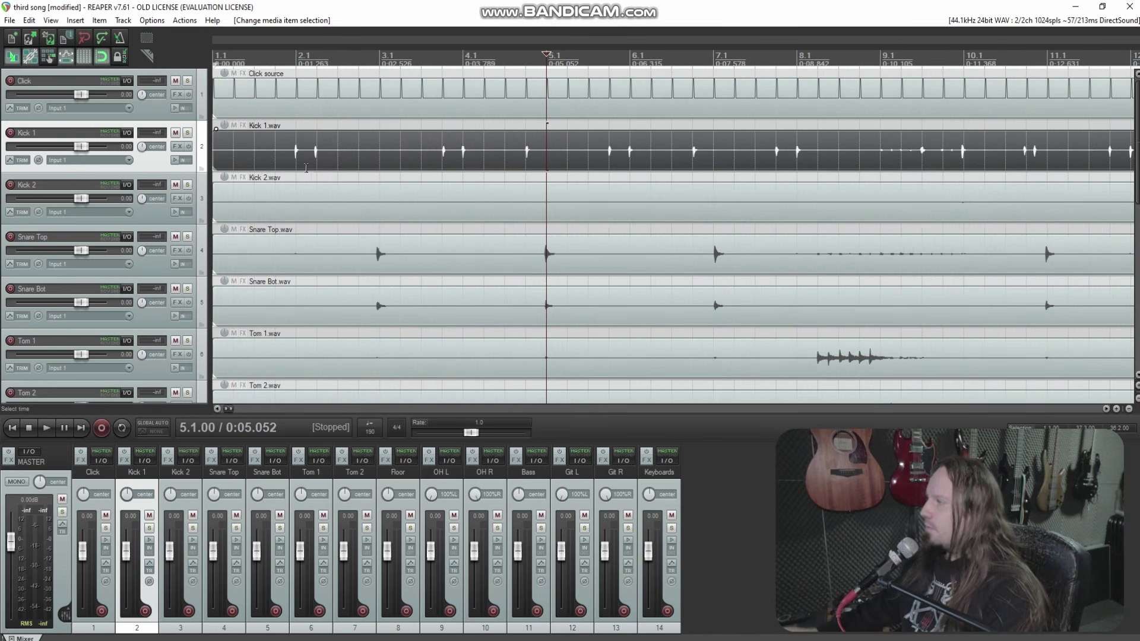
Step: Select all drum items from Kick 1 through OH R, leaving out the click, and group them
{"action": "left_click_drag", "start_coordinate": [352, 144], "coordinate": [362, 193]}
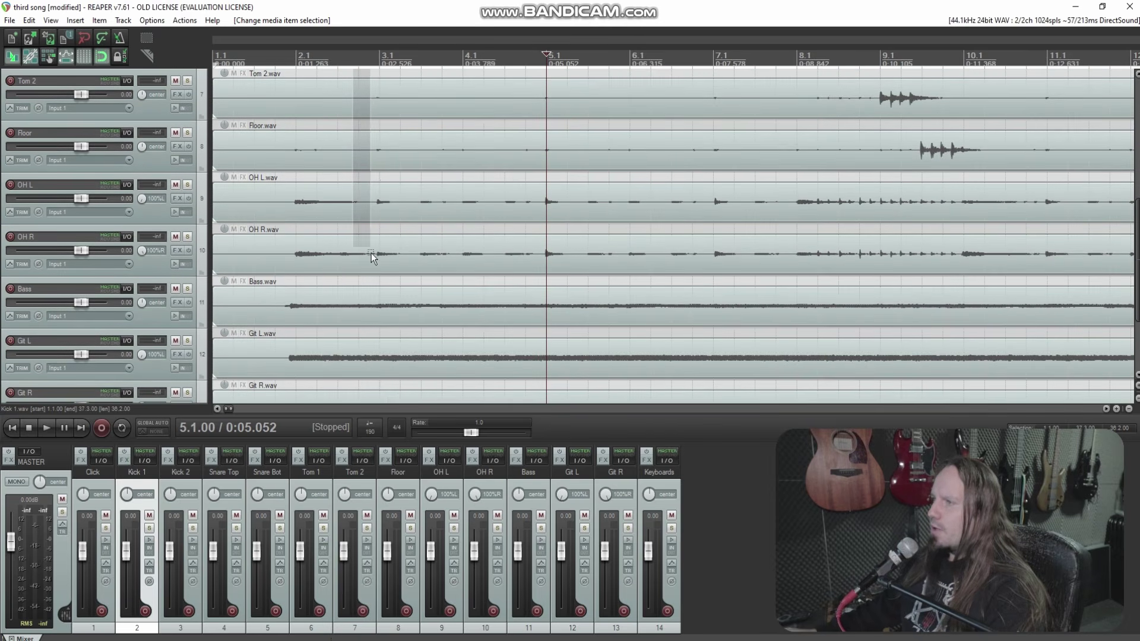
{"action": "left_click_drag", "start_coordinate": [372, 253], "coordinate": [371, 252]}
{"action": "scroll", "coordinate": [854, 306], "scroll_direction": "down", "scroll_amount": 5}
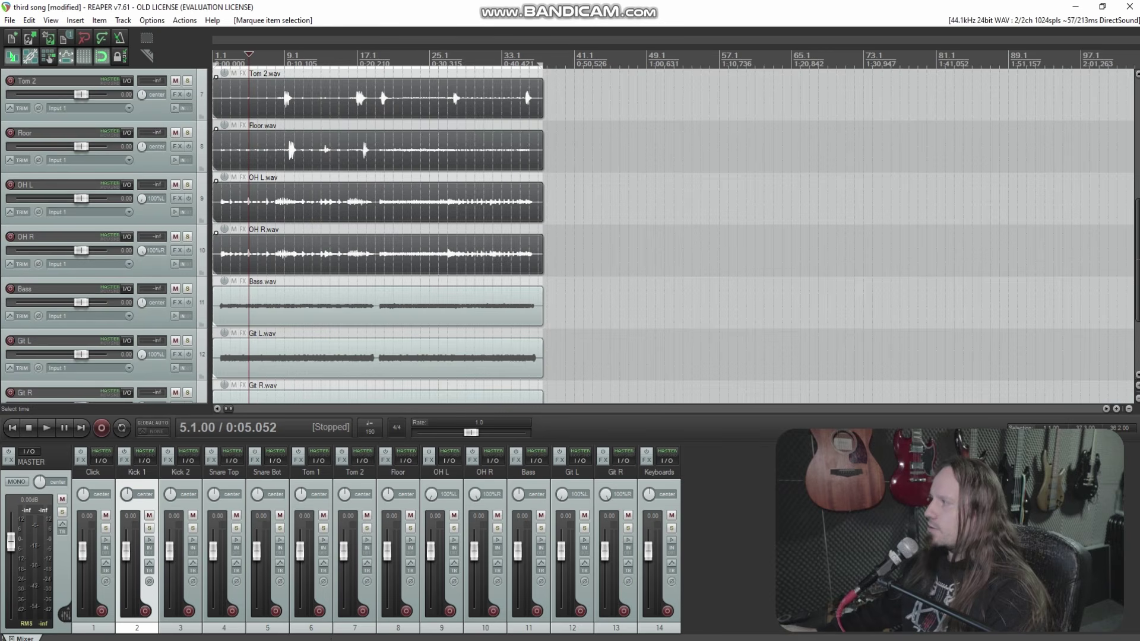
{"action": "scroll", "coordinate": [675, 235], "scroll_direction": "up", "scroll_amount": 6}
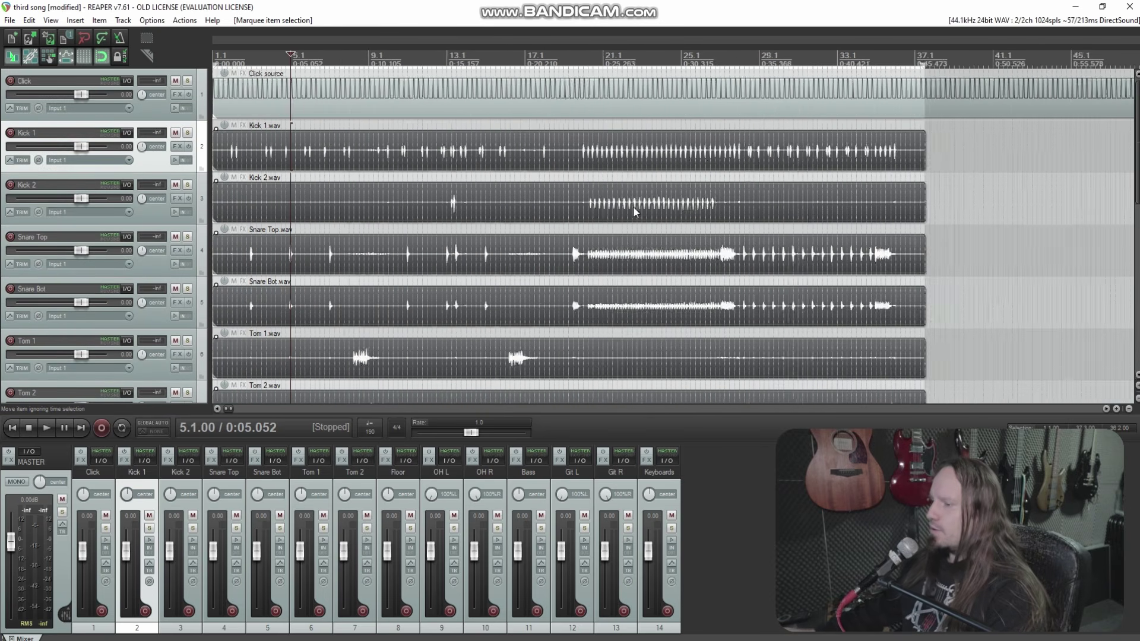
{"action": "scroll", "coordinate": [634, 201], "scroll_direction": "up", "scroll_amount": 5}
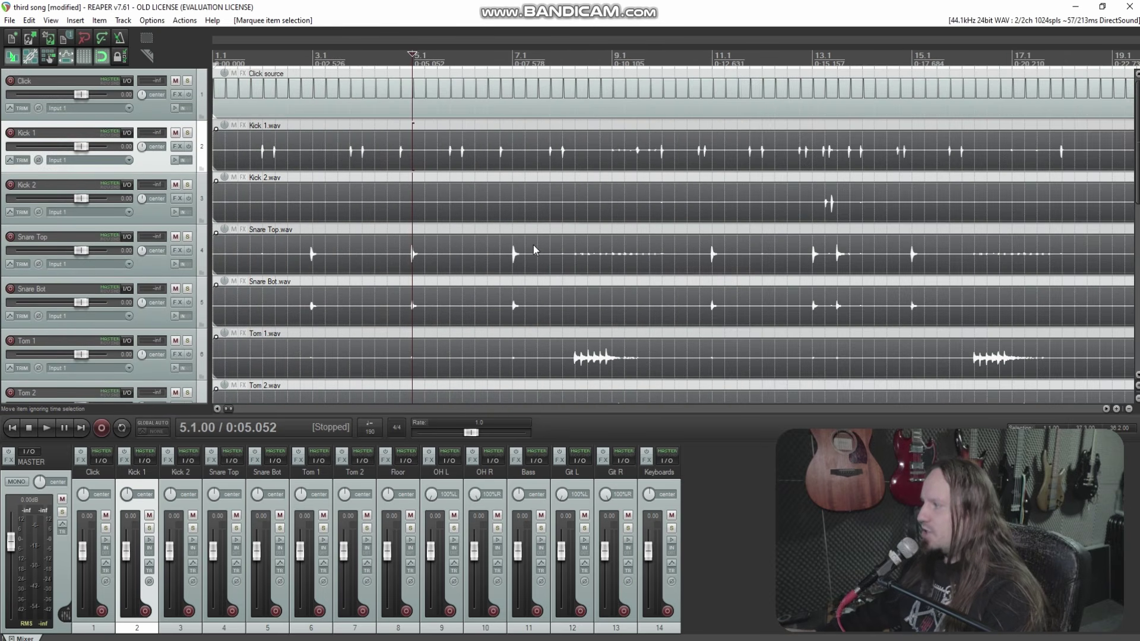
{"action": "key", "text": "ctrl+g"}
{"action": "scroll", "coordinate": [479, 243], "scroll_direction": "down", "scroll_amount": 5}
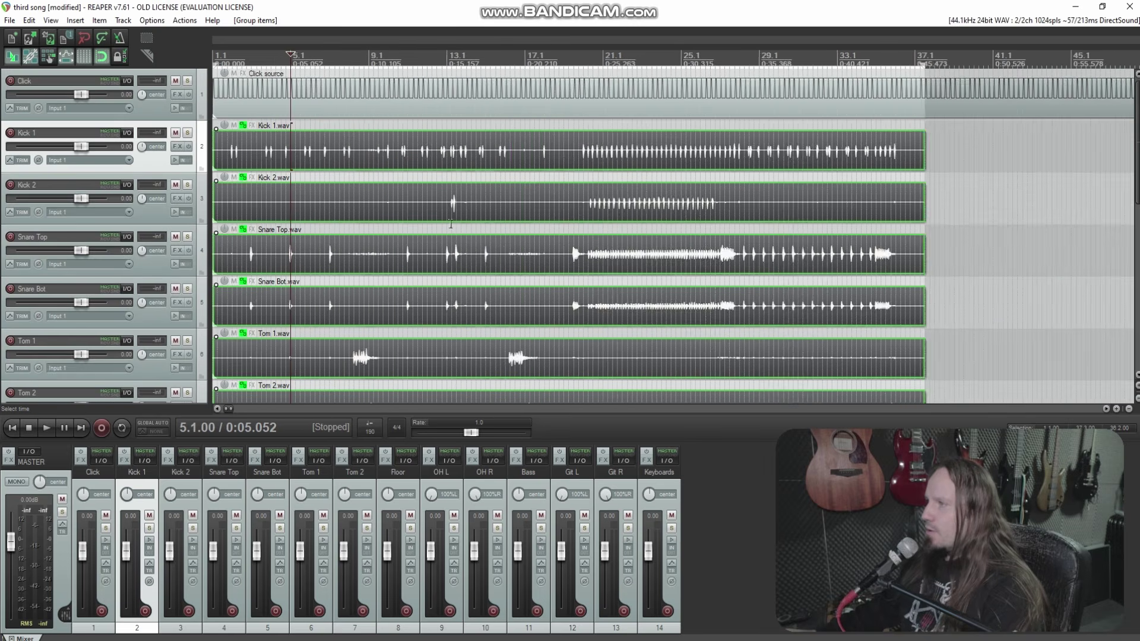
Step: Try splitting the grouped drum items a little after bar 5 and moving the later part, and undo both edits
{"action": "scroll", "coordinate": [284, 168], "scroll_direction": "up", "scroll_amount": 4}
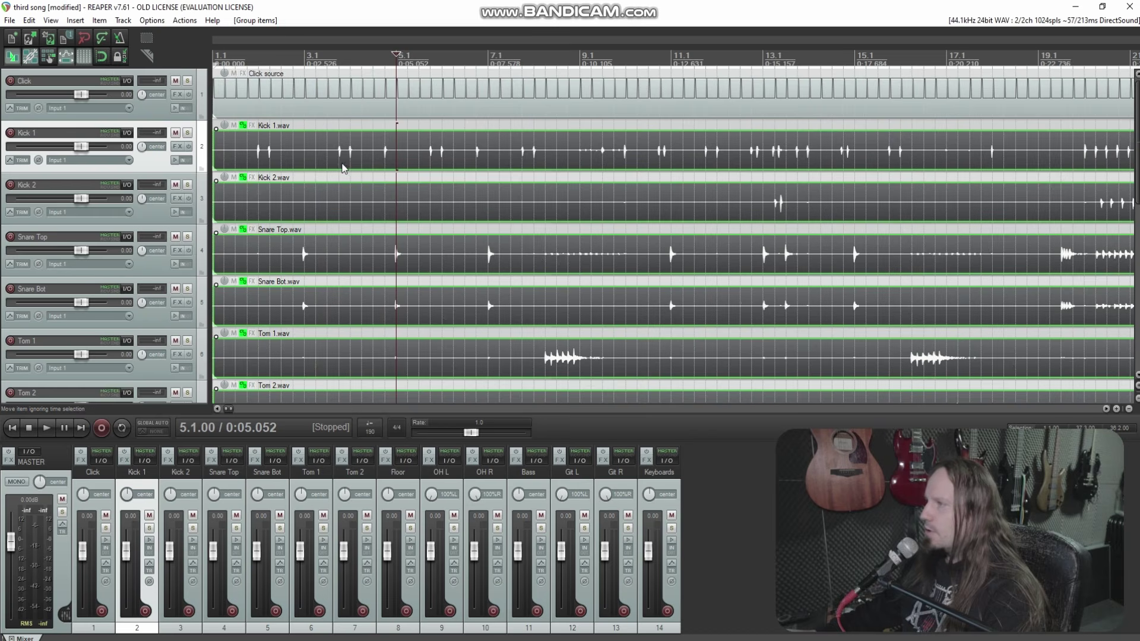
{"action": "left_click", "coordinate": [411, 157]}
{"action": "key", "text": "s"}
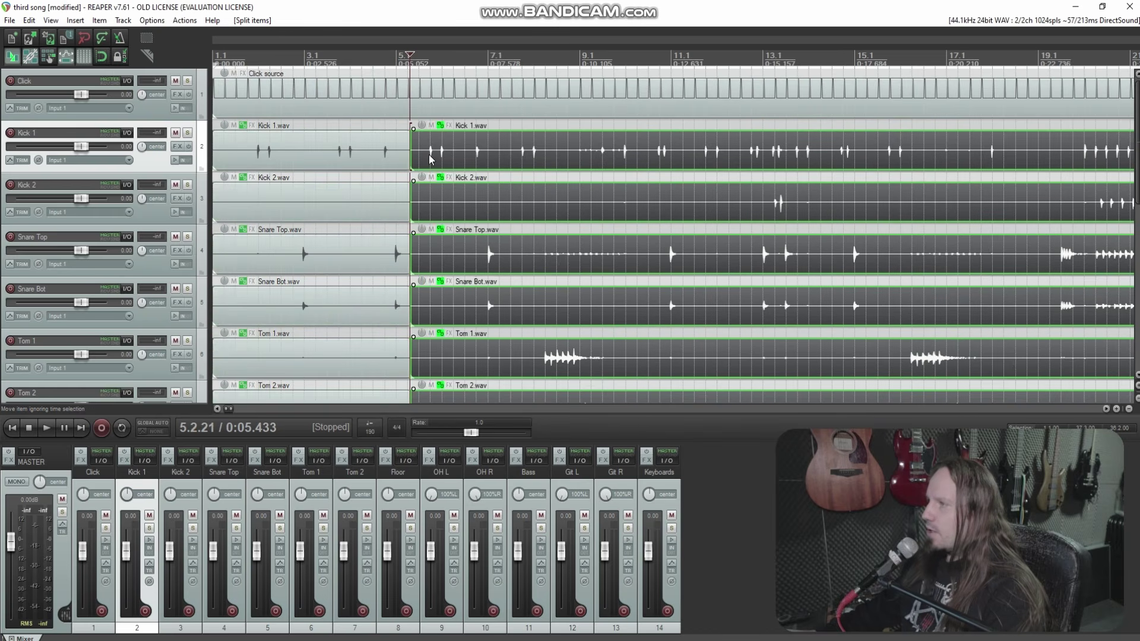
{"action": "left_click_drag", "start_coordinate": [424, 157], "coordinate": [506, 158]}
{"action": "key", "text": "ctrl+z"}
{"action": "key", "text": "ctrl+z"}
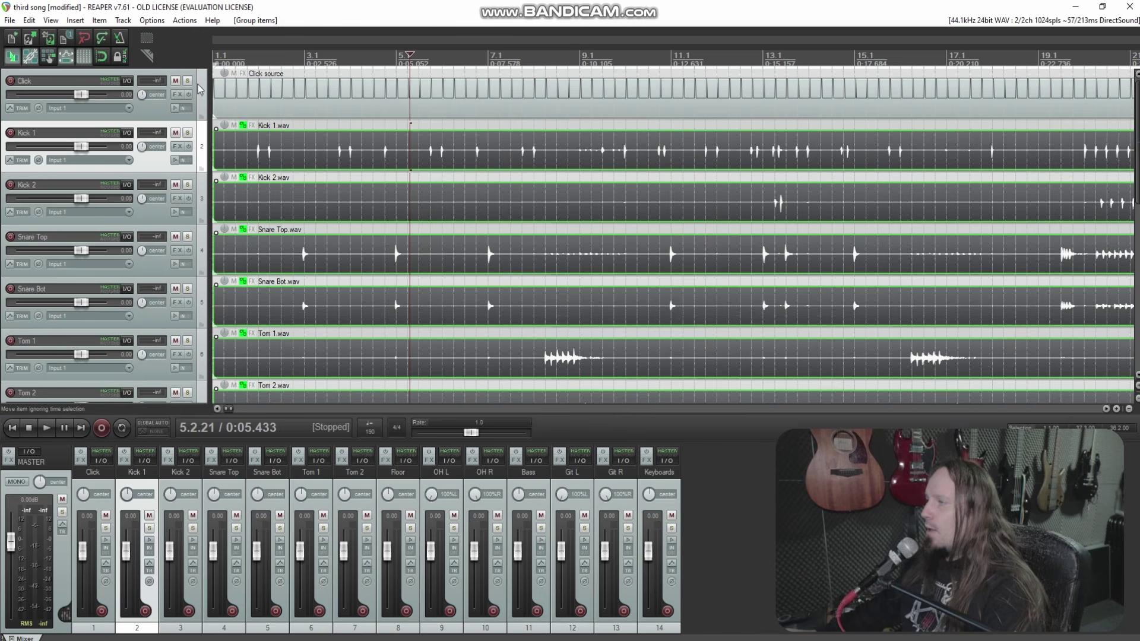
Step: Switch the displayed toolbar from the main toolbar to Toolbar 1
{"action": "right_click", "coordinate": [174, 50]}
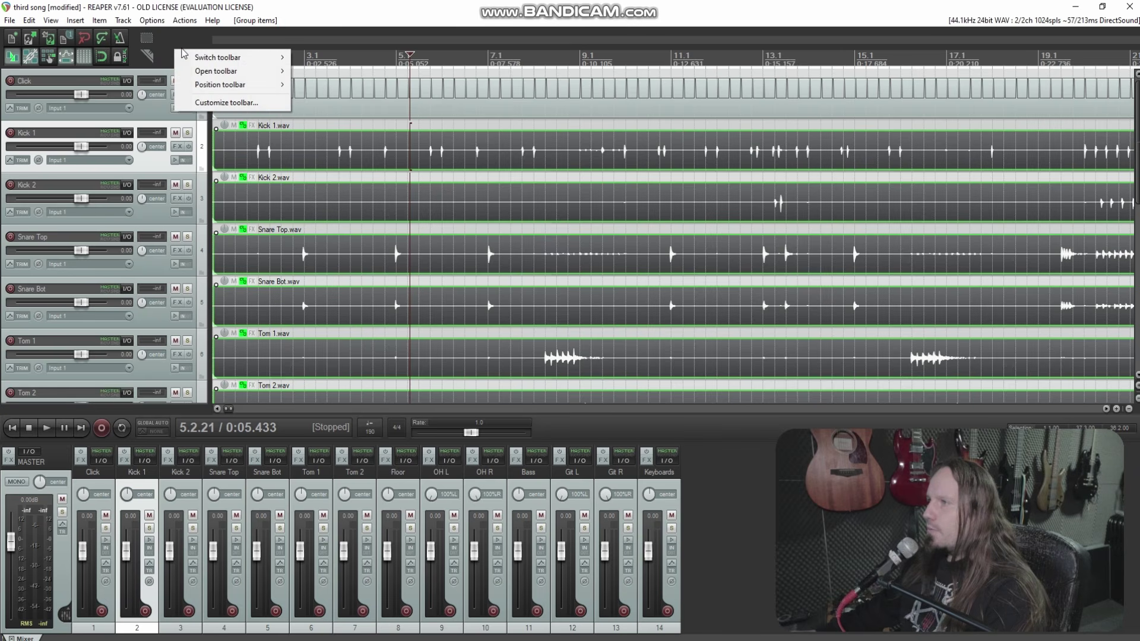
{"action": "mouse_move", "coordinate": [232, 58]}
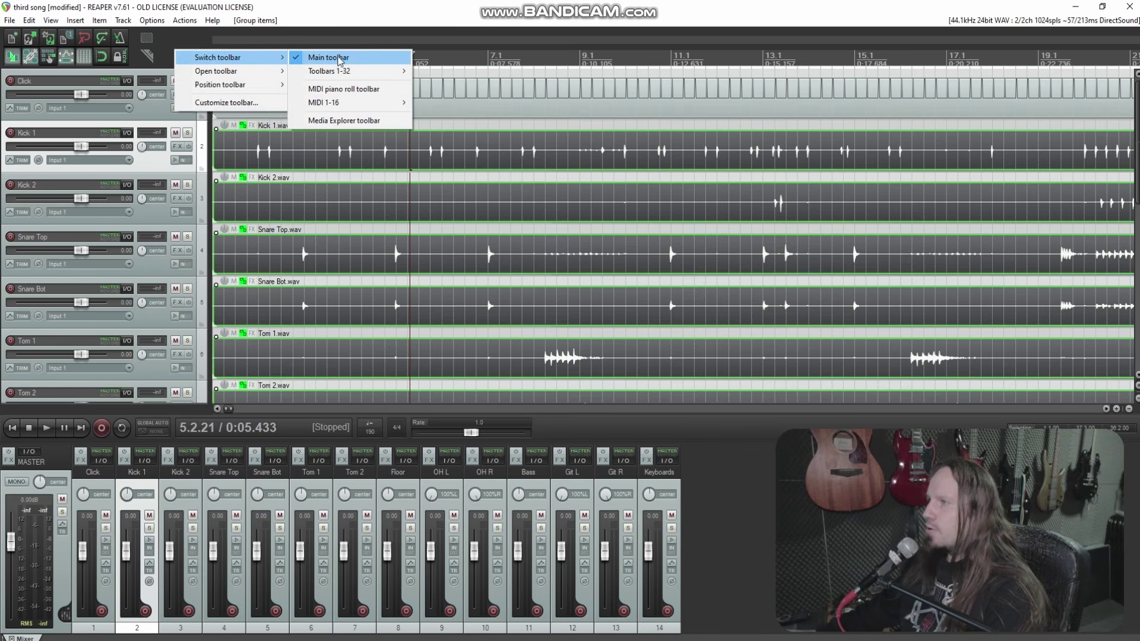
{"action": "mouse_move", "coordinate": [376, 71]}
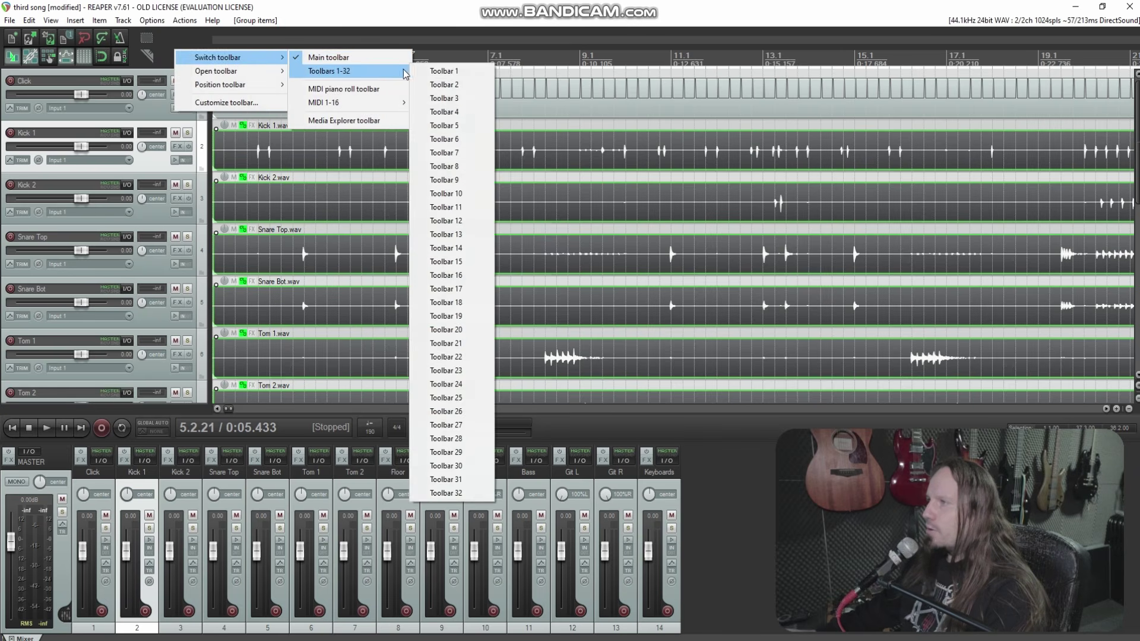
{"action": "left_click", "coordinate": [450, 71]}
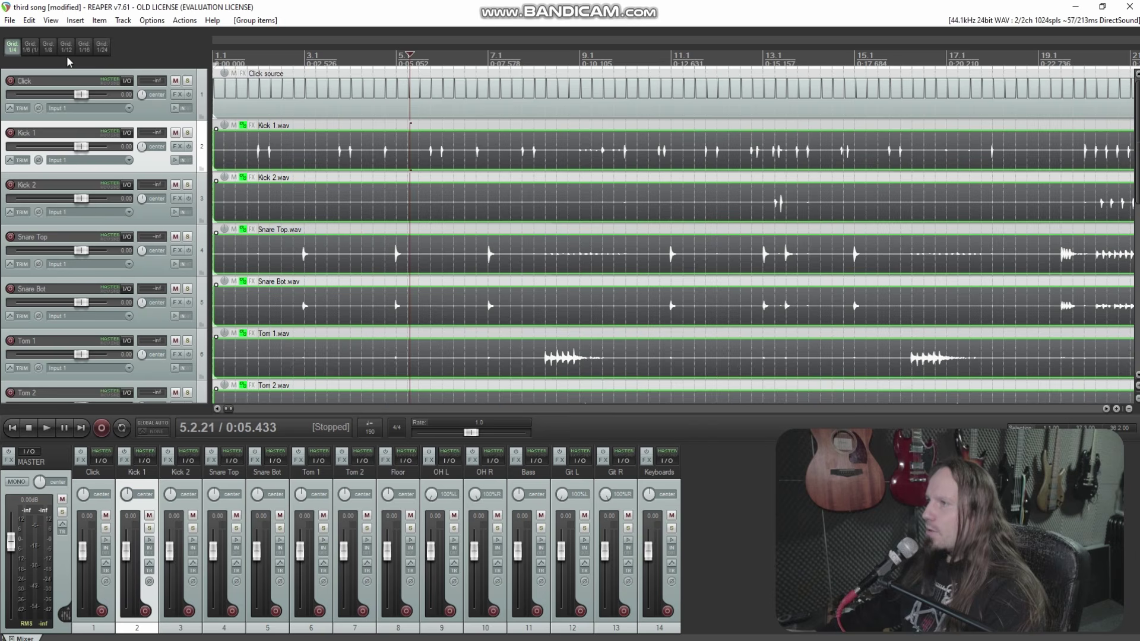
Step: Try the 1/8 and 1/16 grid divisions and return the grid to 1/4
{"action": "left_click", "coordinate": [49, 48]}
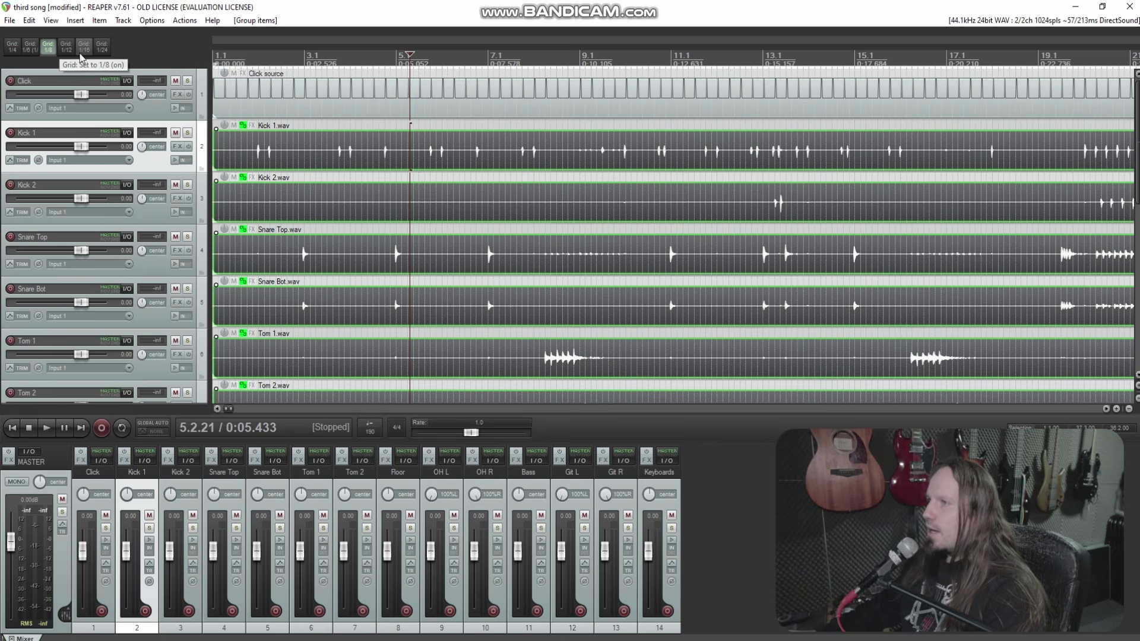
{"action": "left_click", "coordinate": [82, 48]}
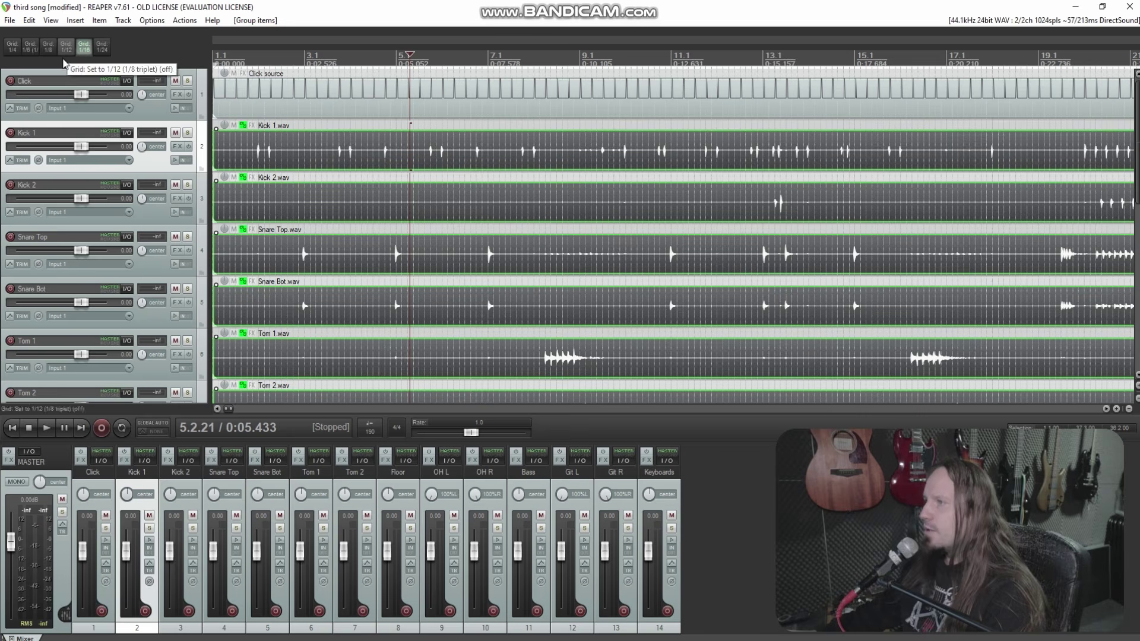
{"action": "left_click", "coordinate": [12, 48]}
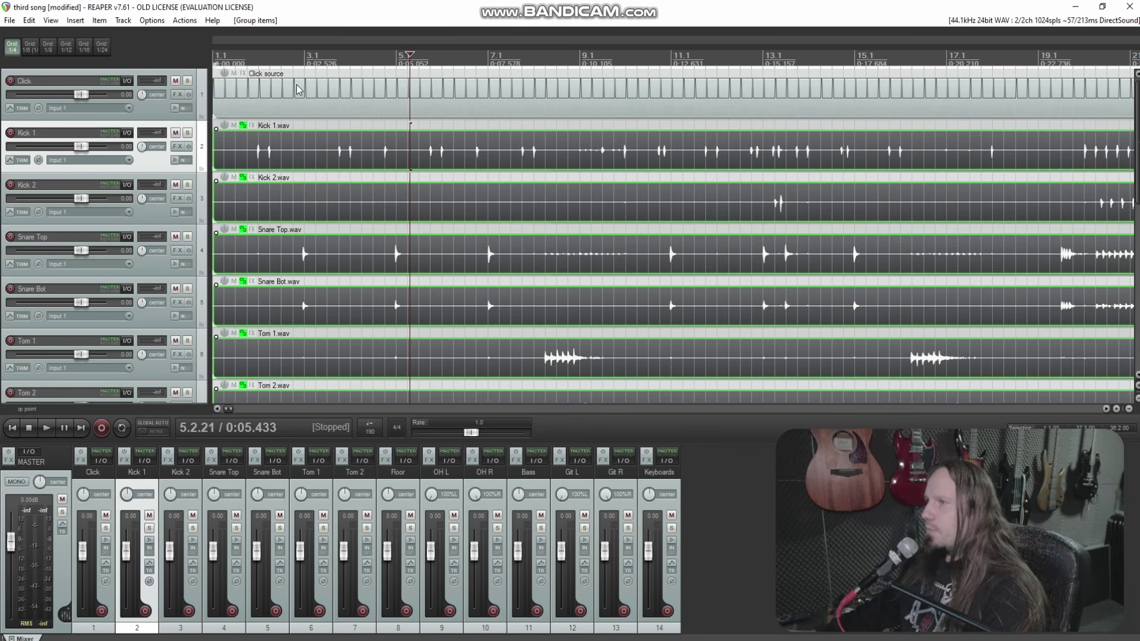
Step: Split the drum group just before the first kick hit at 2.1 and slip the item contents so the hit lands on the grid
{"action": "left_click", "coordinate": [260, 148]}
{"action": "scroll", "coordinate": [426, 151], "scroll_direction": "up", "scroll_amount": 3}
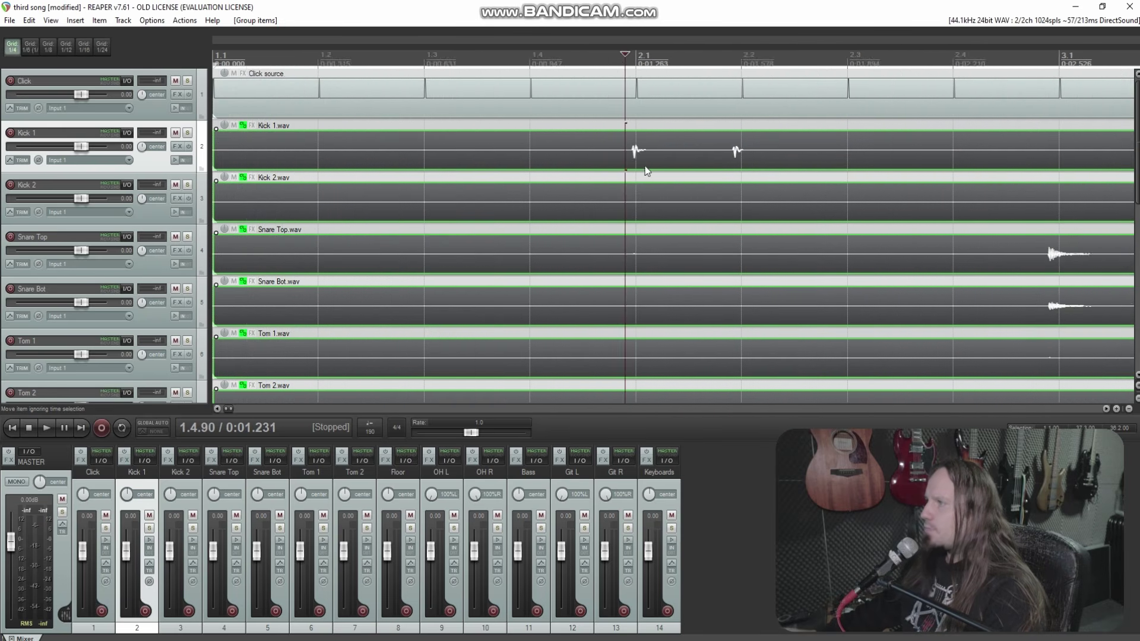
{"action": "scroll", "coordinate": [497, 201], "scroll_direction": "down", "scroll_amount": 4}
{"action": "scroll", "coordinate": [357, 155], "scroll_direction": "up", "scroll_amount": 9}
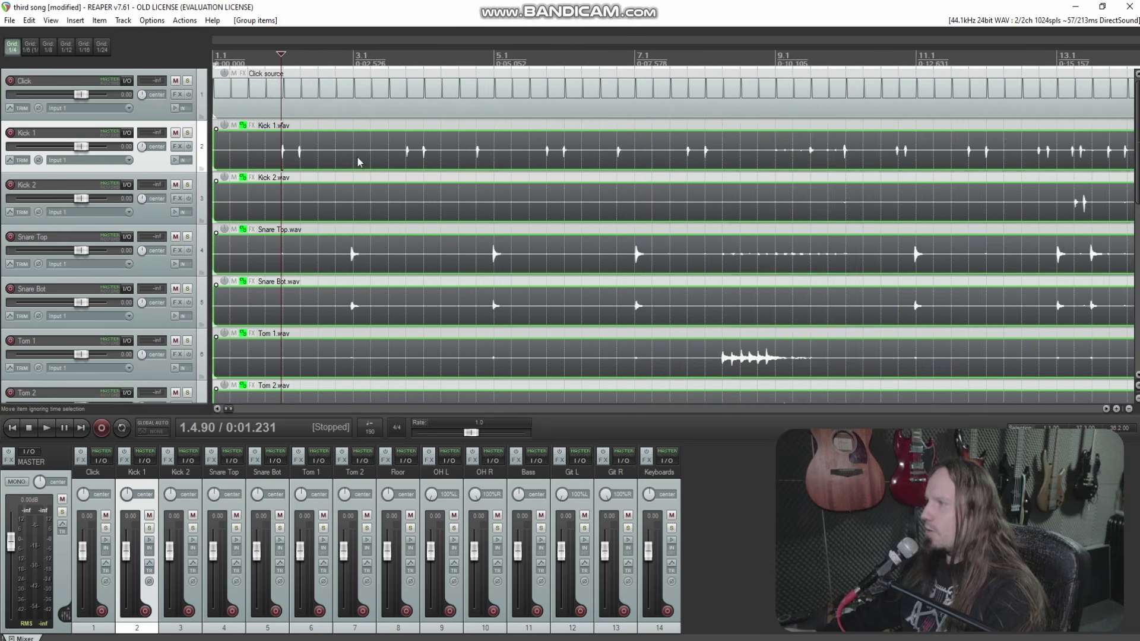
{"action": "scroll", "coordinate": [579, 150], "scroll_direction": "down", "scroll_amount": 1}
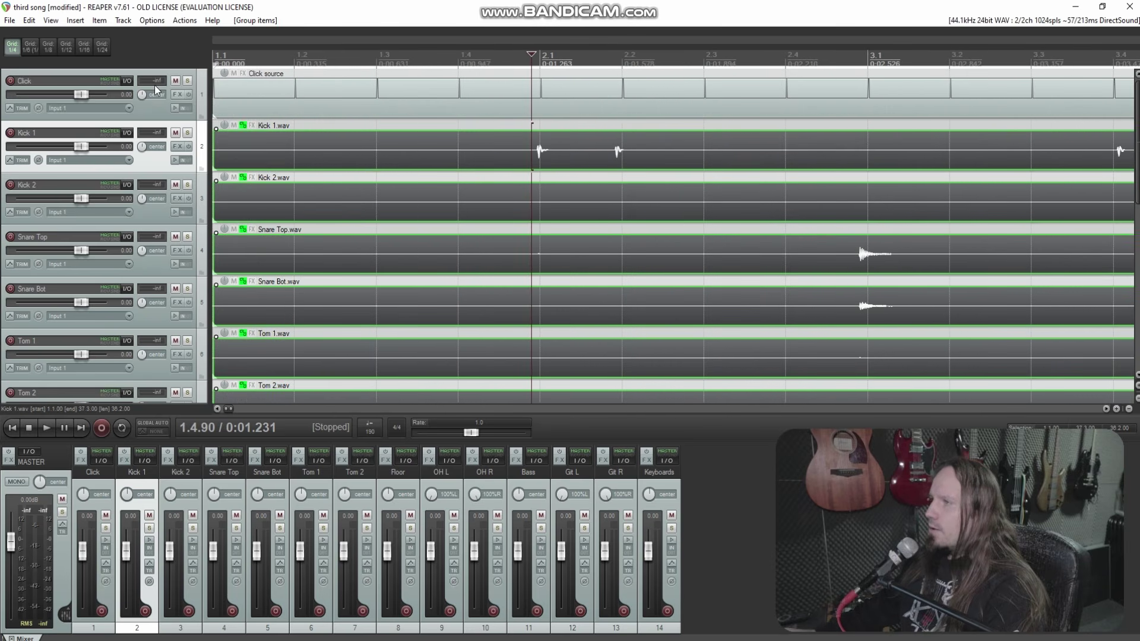
{"action": "left_click", "coordinate": [529, 151]}
{"action": "scroll", "coordinate": [566, 147], "scroll_direction": "up", "scroll_amount": 2}
{"action": "left_click", "coordinate": [669, 150]}
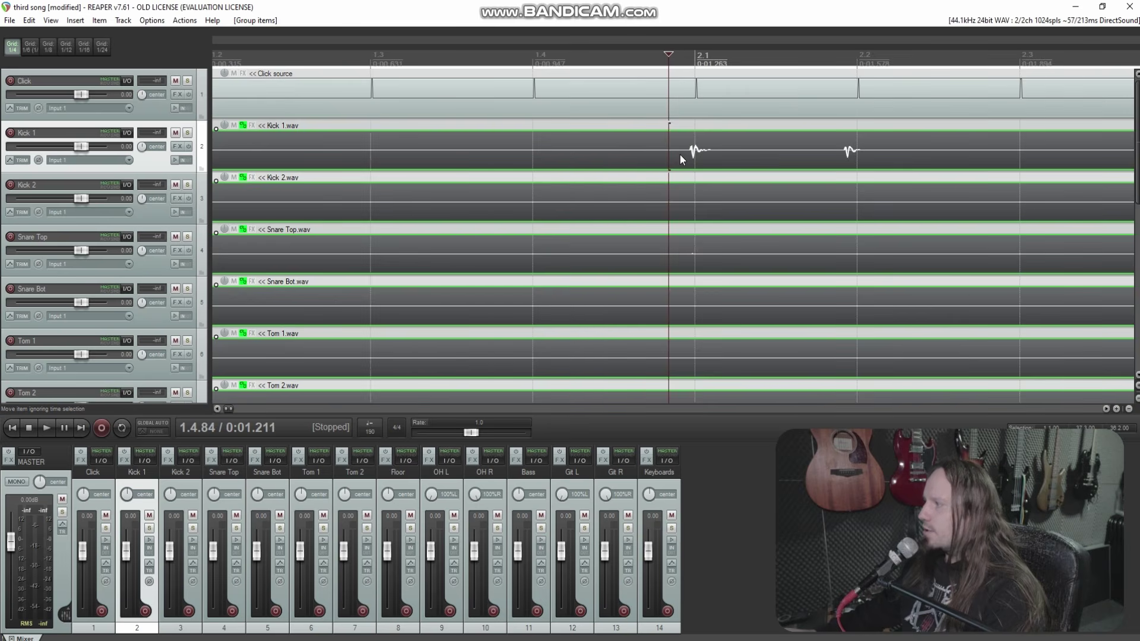
{"action": "key", "text": "s"}
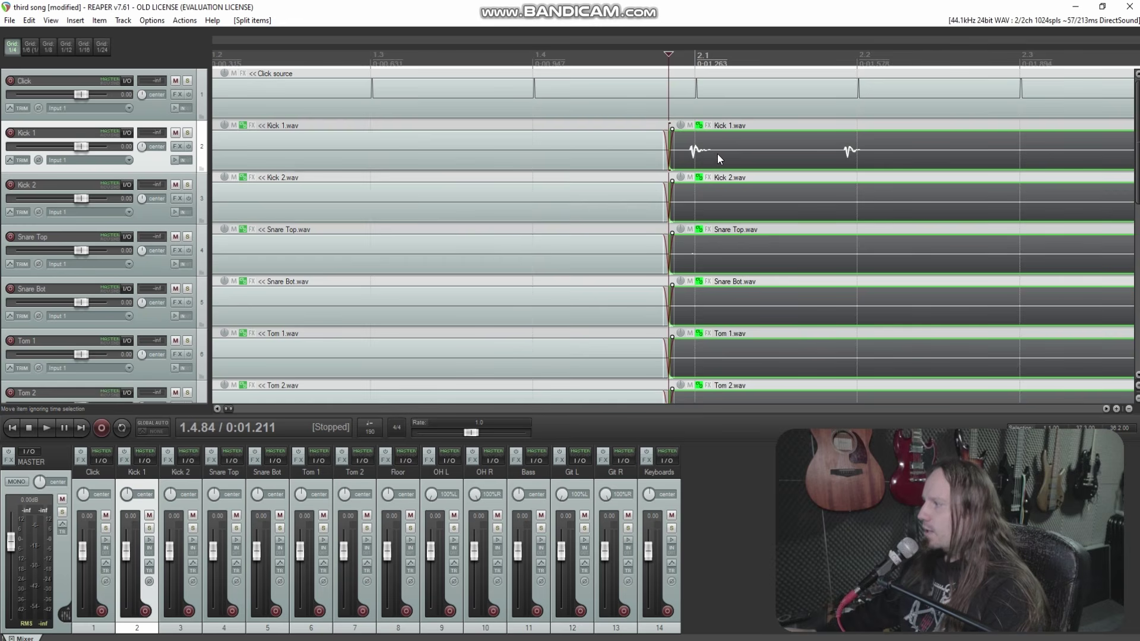
{"action": "mouse_move", "coordinate": [751, 154]}
{"action": "left_mouse_down"}
{"action": "mouse_move", "coordinate": [844, 161]}
{"action": "mouse_move", "coordinate": [760, 152]}
{"action": "left_mouse_up"}
Step: Split the drum group before the kick hit at 2.2 and the snare hit at 3.1, slipping the contents onto the grid
{"action": "left_click", "coordinate": [831, 152]}
{"action": "key", "text": "s"}
{"action": "left_click_drag", "start_coordinate": [891, 150], "coordinate": [900, 150]}
{"action": "scroll", "coordinate": [900, 149], "scroll_direction": "down", "scroll_amount": 5}
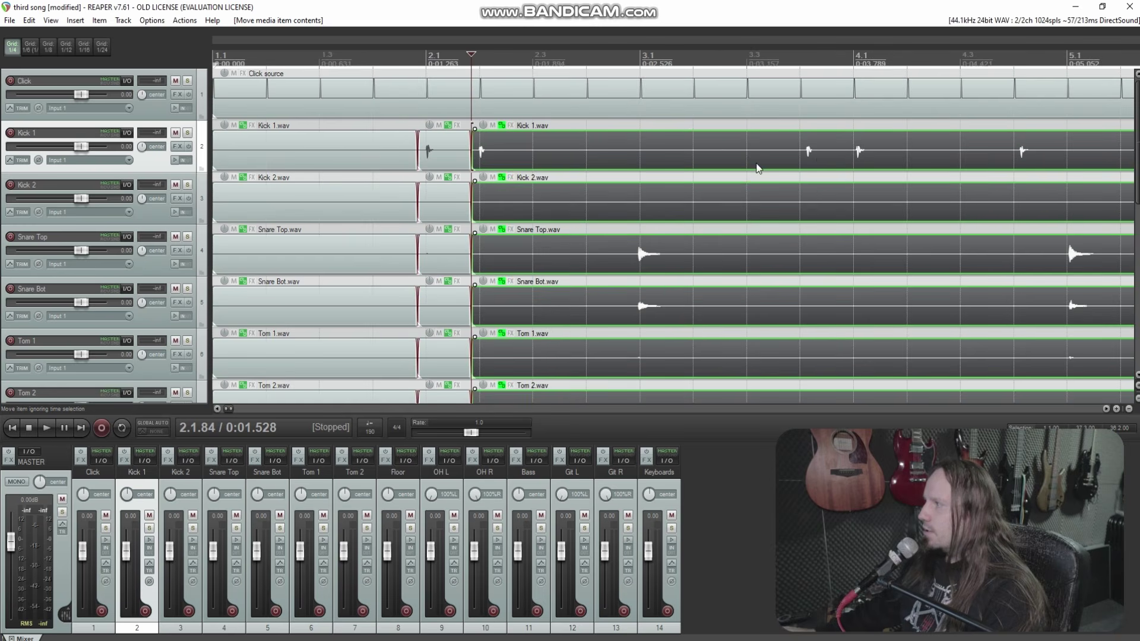
{"action": "left_click", "coordinate": [629, 257]}
{"action": "scroll", "coordinate": [710, 262], "scroll_direction": "up", "scroll_amount": 5}
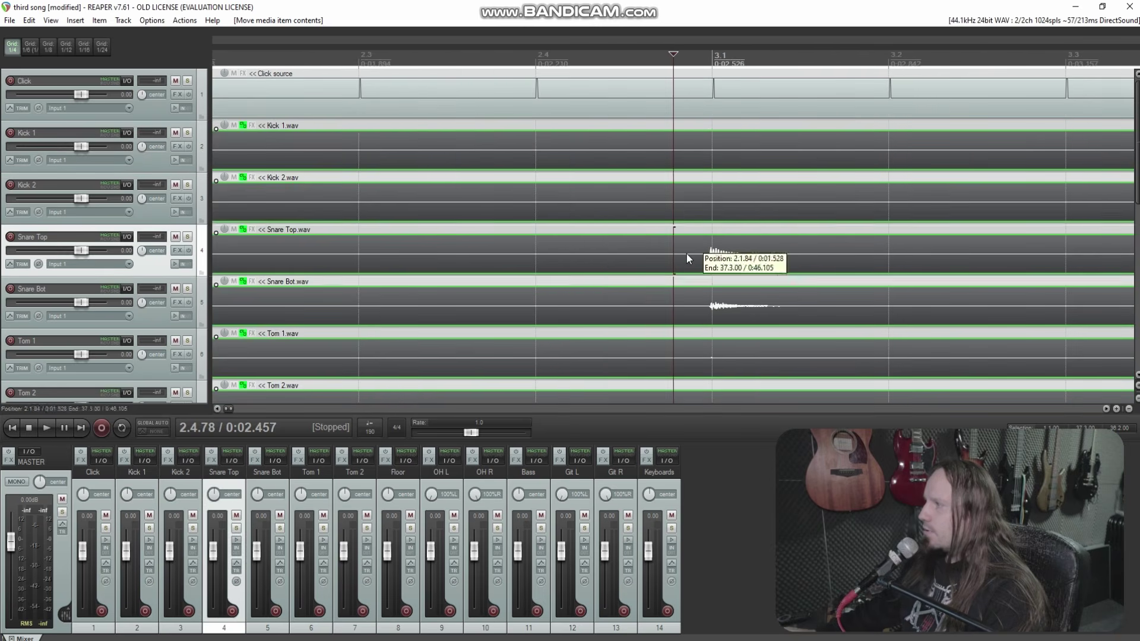
{"action": "left_click", "coordinate": [686, 253]}
{"action": "key", "text": "s"}
Step: Split the drum group before the kick hits at 3.4 and 4.1 and slip each section's contents onto its grid line
{"action": "scroll", "coordinate": [814, 193], "scroll_direction": "down", "scroll_amount": 4}
{"action": "left_click", "coordinate": [867, 148]}
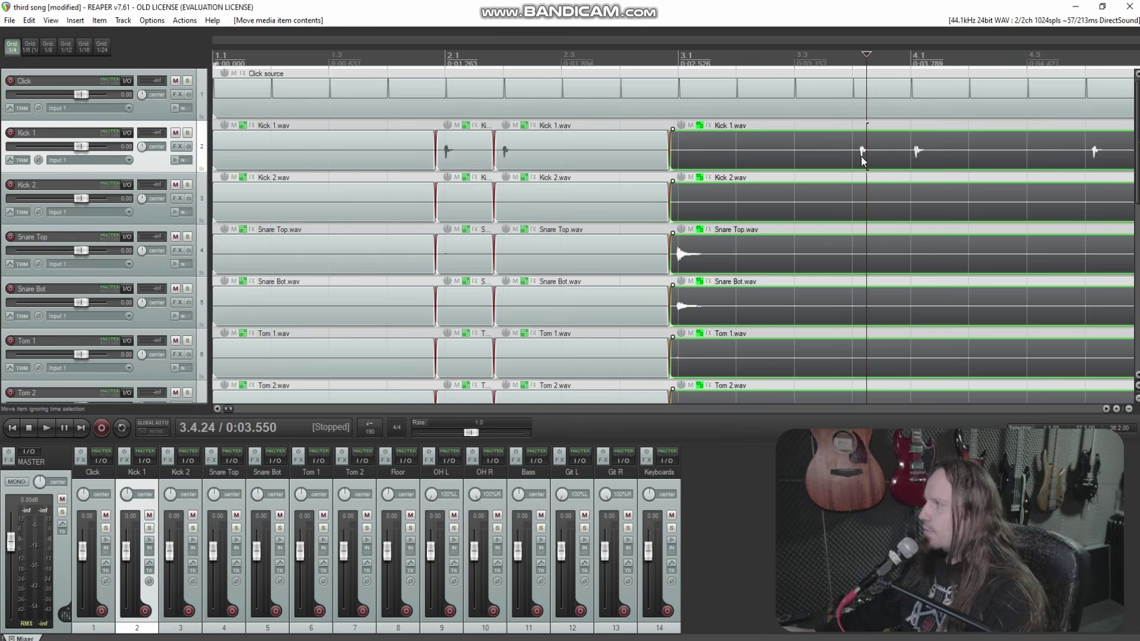
{"action": "scroll", "coordinate": [610, 158], "scroll_direction": "up", "scroll_amount": 4}
{"action": "left_click", "coordinate": [619, 155]}
{"action": "key", "text": "s"}
{"action": "left_click_drag", "start_coordinate": [692, 154], "coordinate": [671, 156]}
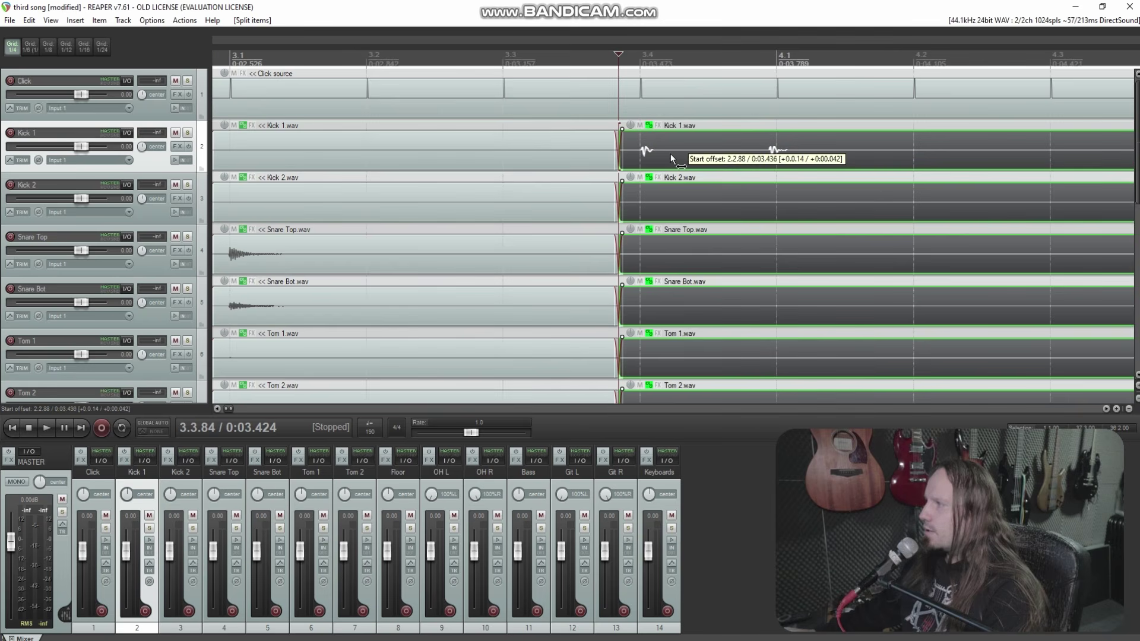
{"action": "left_click", "coordinate": [747, 153]}
{"action": "key", "text": "s"}
{"action": "left_click_drag", "start_coordinate": [750, 153], "coordinate": [810, 155]}
Step: Split the drum group before the kick hit at 4.4 and the snare hit at 5.1, aligning both to the grid by slipping the contents
{"action": "scroll", "coordinate": [760, 160], "scroll_direction": "right", "scroll_amount": 5}
{"action": "left_click", "coordinate": [650, 152]}
{"action": "key", "text": "s"}
{"action": "left_click_drag", "start_coordinate": [653, 154], "coordinate": [701, 161]}
{"action": "left_click", "coordinate": [761, 256]}
{"action": "key", "text": "s"}
{"action": "left_click_drag", "start_coordinate": [810, 259], "coordinate": [824, 260]}
Step: Split the drum group before the kick hits at 5.4 and 6.1 and slip the contents to line both up with the grid
{"action": "scroll", "coordinate": [822, 207], "scroll_direction": "right", "scroll_amount": 8}
{"action": "left_click", "coordinate": [681, 156]}
{"action": "left_click", "coordinate": [649, 153]}
{"action": "key", "text": "s"}
{"action": "left_click_drag", "start_coordinate": [677, 153], "coordinate": [718, 152]}
{"action": "left_click", "coordinate": [771, 152]}
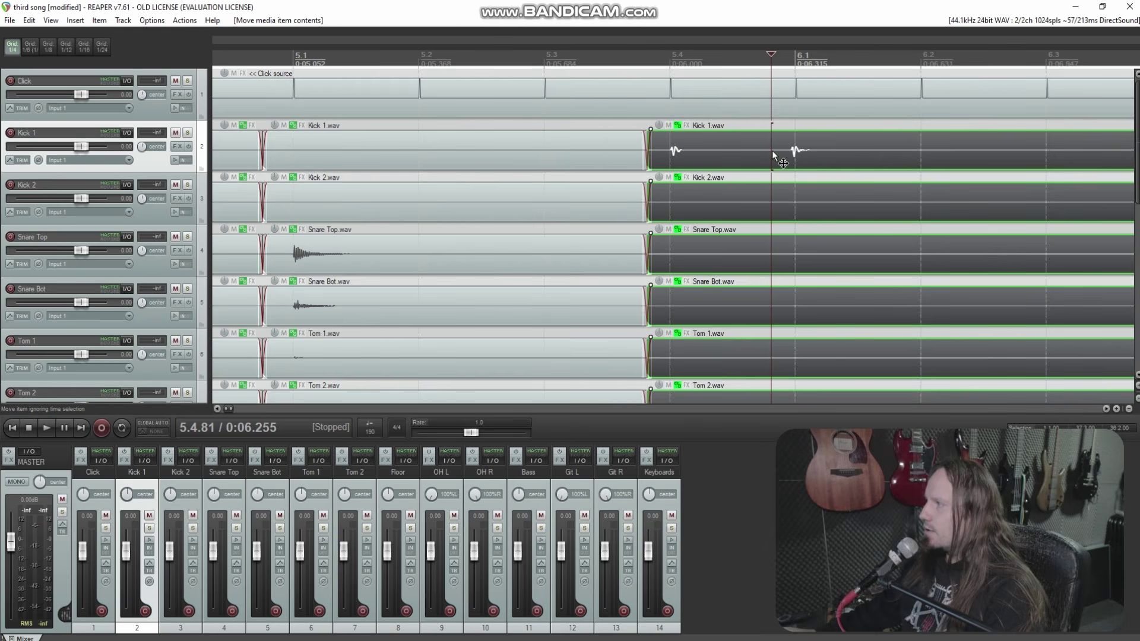
{"action": "key", "text": "s"}
{"action": "left_click_drag", "start_coordinate": [831, 149], "coordinate": [831, 148]}
Step: Split the drum group just before the kick hit at 6.4 and slip the contents toward the grid line
{"action": "scroll", "coordinate": [781, 173], "scroll_direction": "down", "scroll_amount": 5}
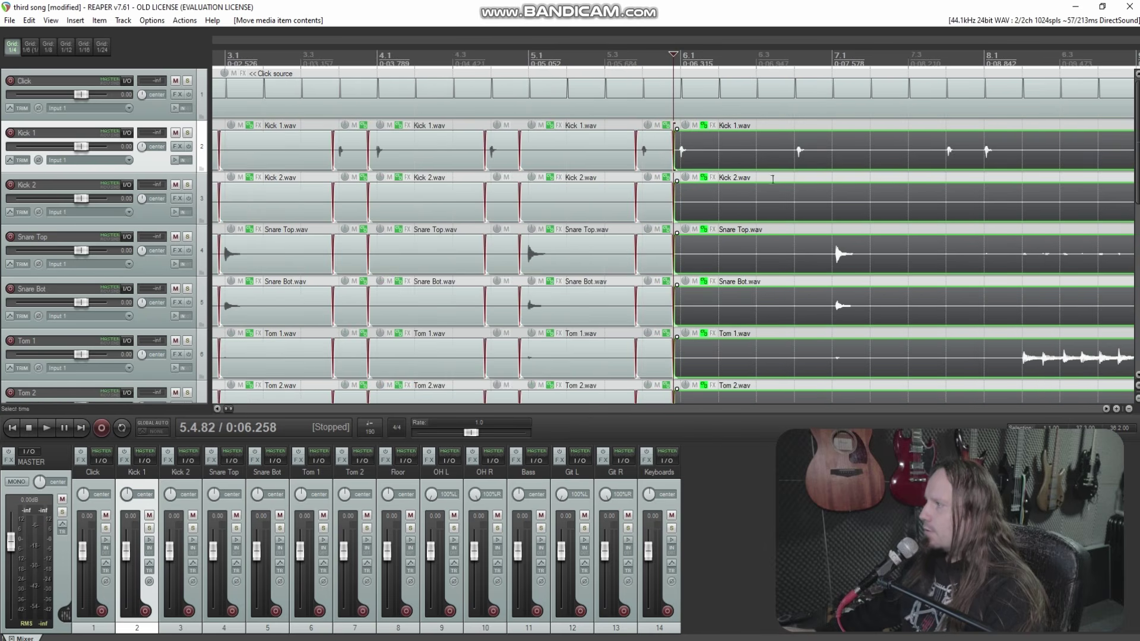
{"action": "left_click", "coordinate": [801, 169]}
{"action": "scroll", "coordinate": [772, 166], "scroll_direction": "up", "scroll_amount": 5}
{"action": "left_click", "coordinate": [632, 155]}
{"action": "key", "text": "s"}
{"action": "left_click_drag", "start_coordinate": [706, 154], "coordinate": [689, 154]}
{"action": "scroll", "coordinate": [672, 167], "scroll_direction": "down", "scroll_amount": 2}
{"action": "scroll", "coordinate": [672, 167], "scroll_direction": "up", "scroll_amount": 4}
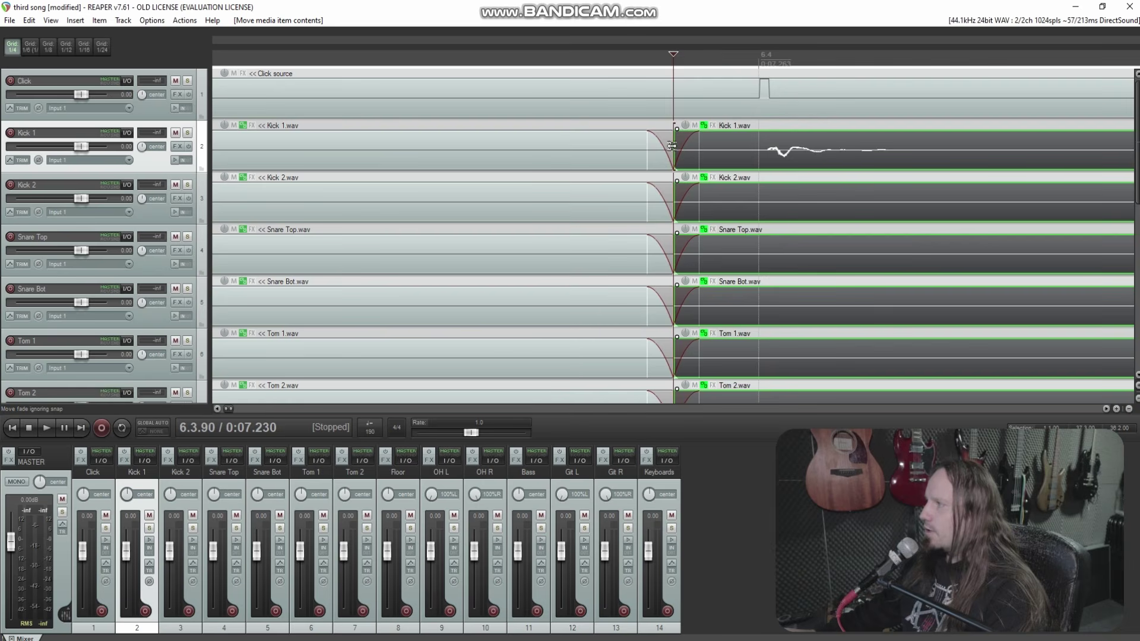
Step: Select the split drum items from about 2.1 to 6.4 across all drum tracks and resize their edges together at the splits
{"action": "left_click_drag", "start_coordinate": [679, 146], "coordinate": [678, 147]}
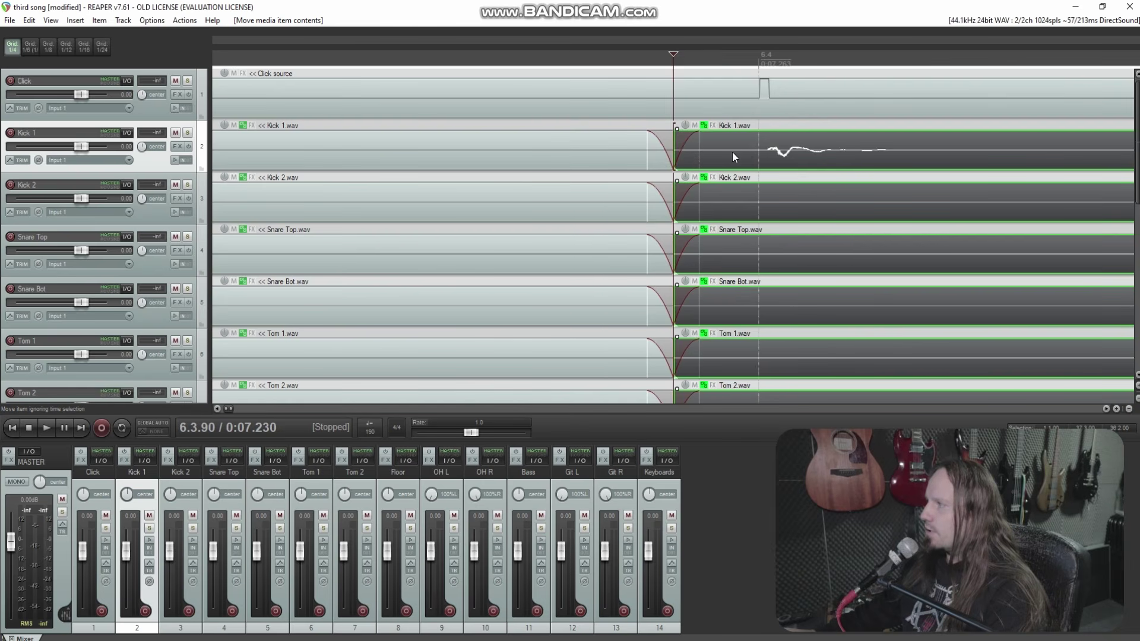
{"action": "scroll", "coordinate": [732, 151], "scroll_direction": "down", "scroll_amount": 6}
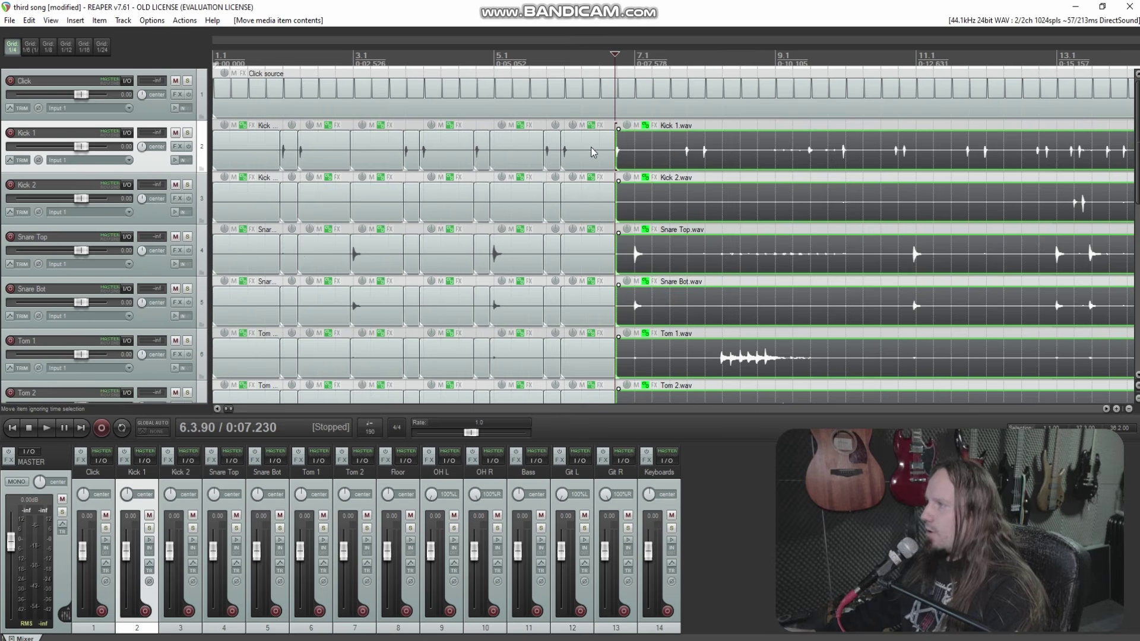
{"action": "left_click_drag", "start_coordinate": [593, 144], "coordinate": [283, 209]}
{"action": "scroll", "coordinate": [594, 178], "scroll_direction": "up", "scroll_amount": 6}
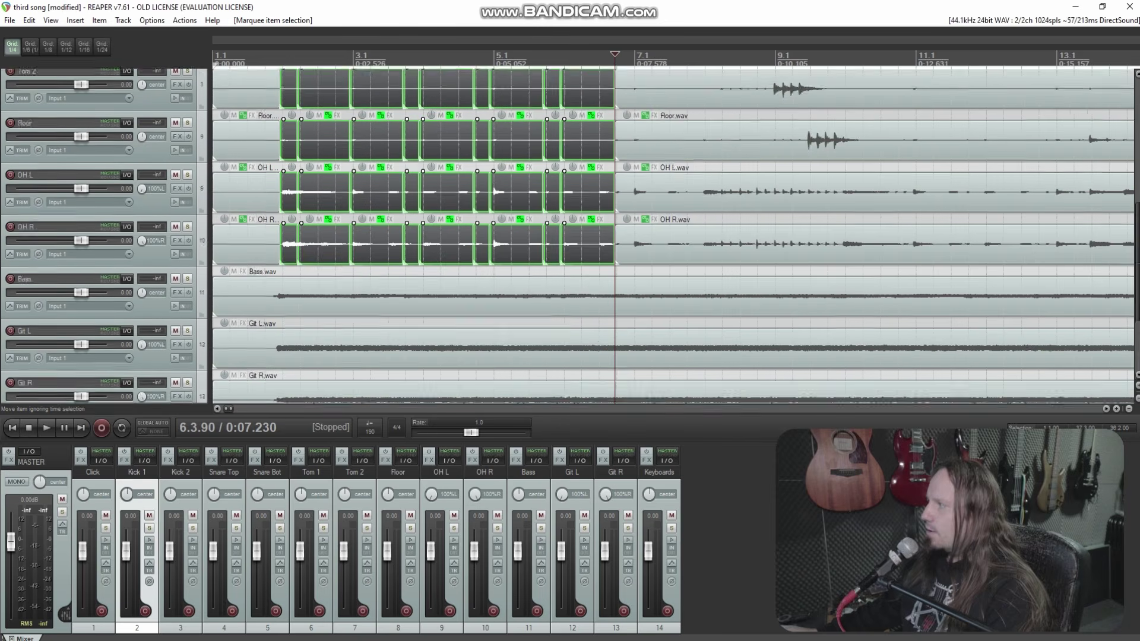
{"action": "left_click", "coordinate": [284, 60]}
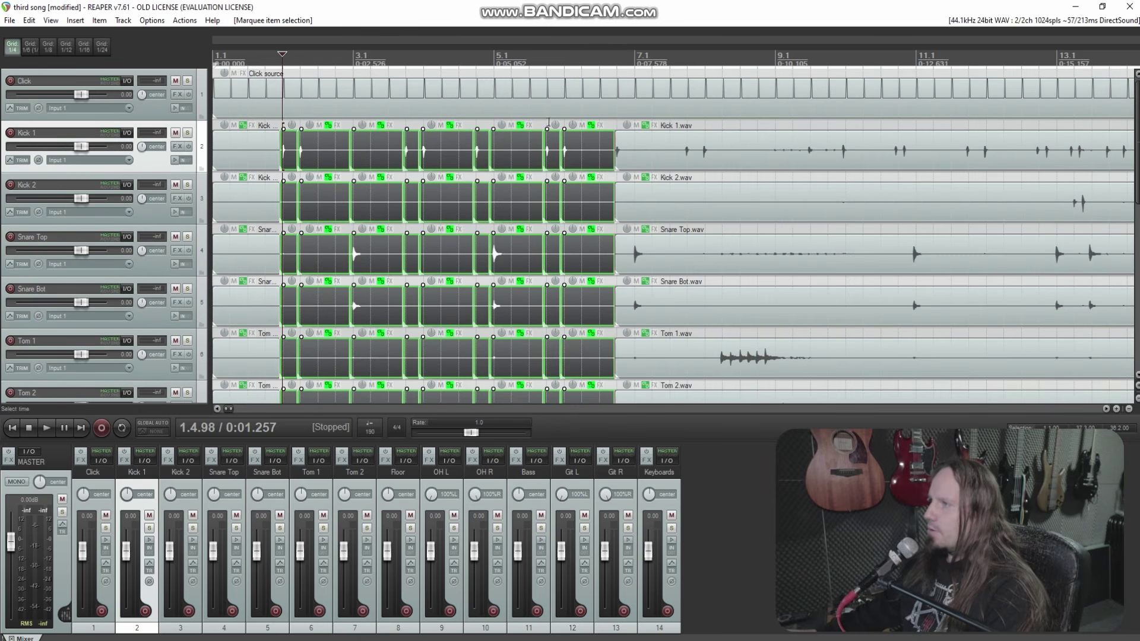
{"action": "scroll", "coordinate": [284, 59], "scroll_direction": "up", "scroll_amount": 10}
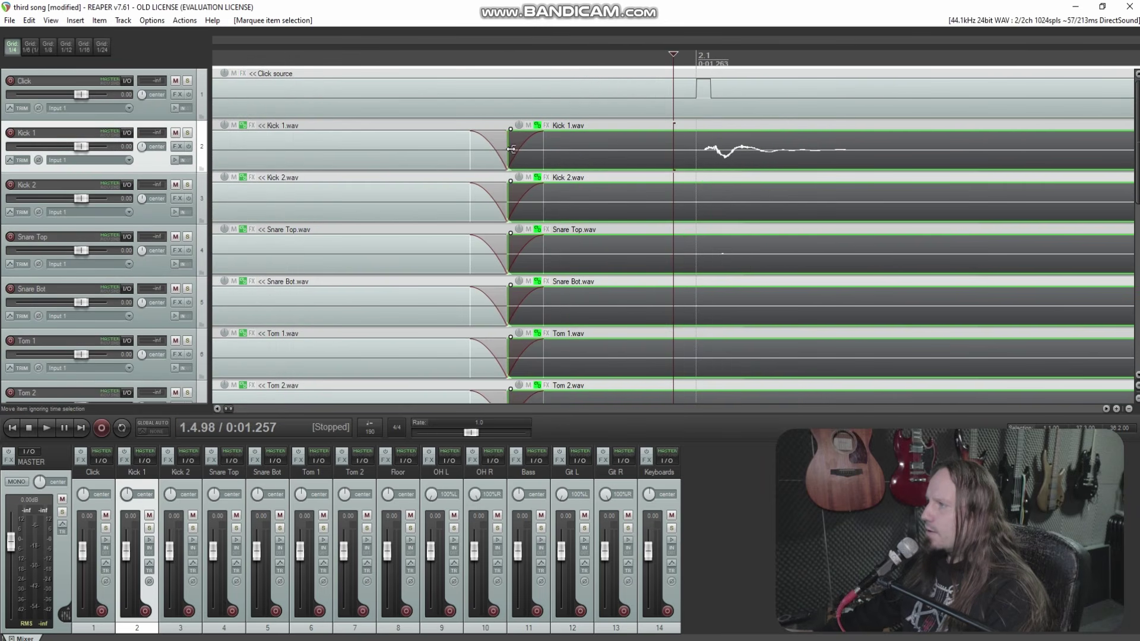
{"action": "left_click_drag", "start_coordinate": [511, 149], "coordinate": [708, 159]}
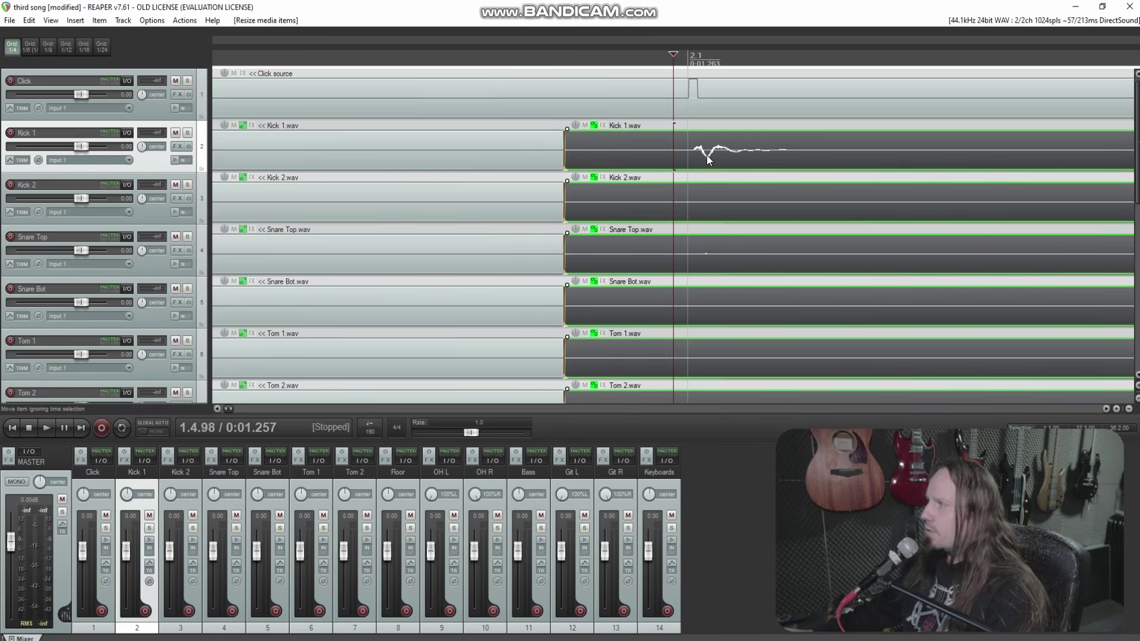
Step: Check the resized item edges along the drum tracks, including the splits near 2.2 and 4.4
{"action": "scroll", "coordinate": [707, 155], "scroll_direction": "left", "scroll_amount": 3}
{"action": "scroll", "coordinate": [706, 155], "scroll_direction": "right", "scroll_amount": 7}
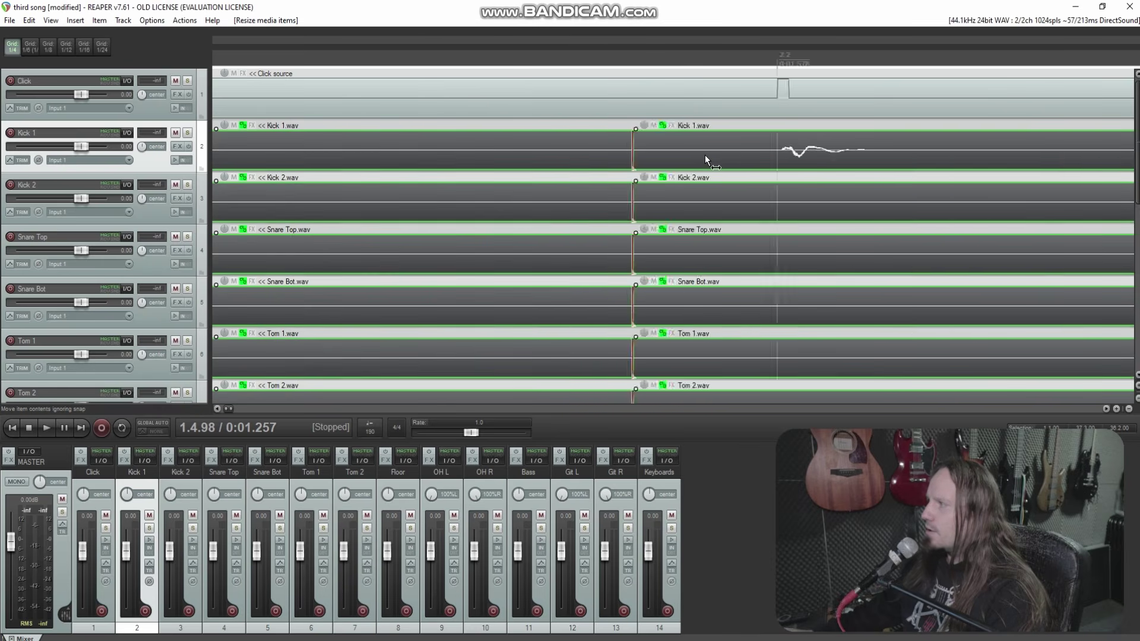
{"action": "scroll", "coordinate": [701, 154], "scroll_direction": "down", "scroll_amount": 5}
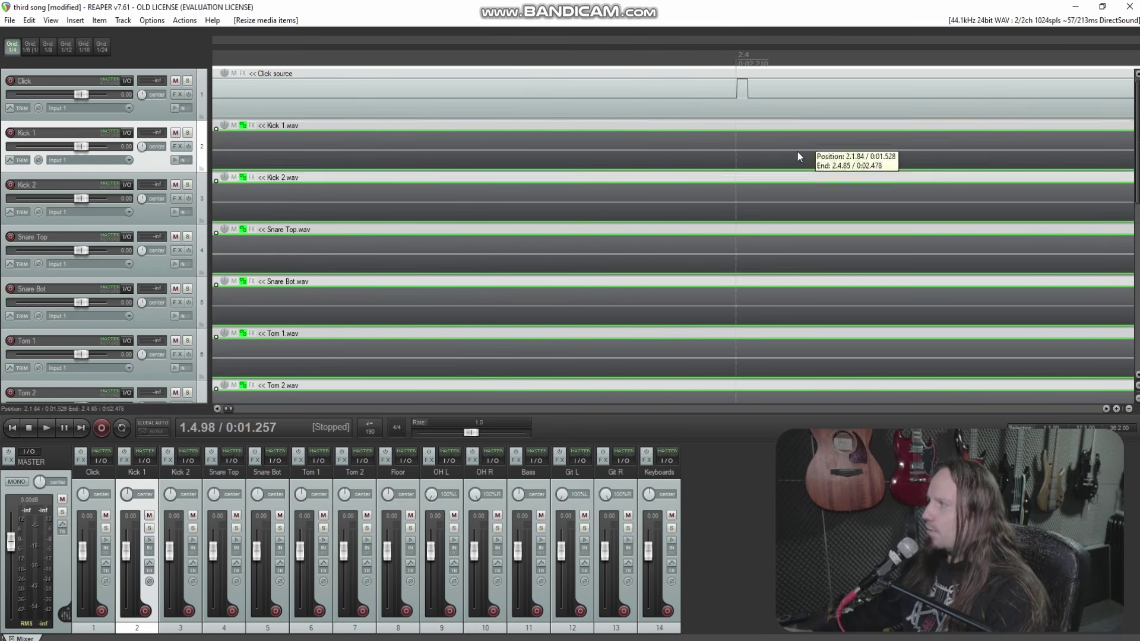
{"action": "left_click", "coordinate": [770, 165]}
{"action": "scroll", "coordinate": [771, 166], "scroll_direction": "down", "scroll_amount": 5}
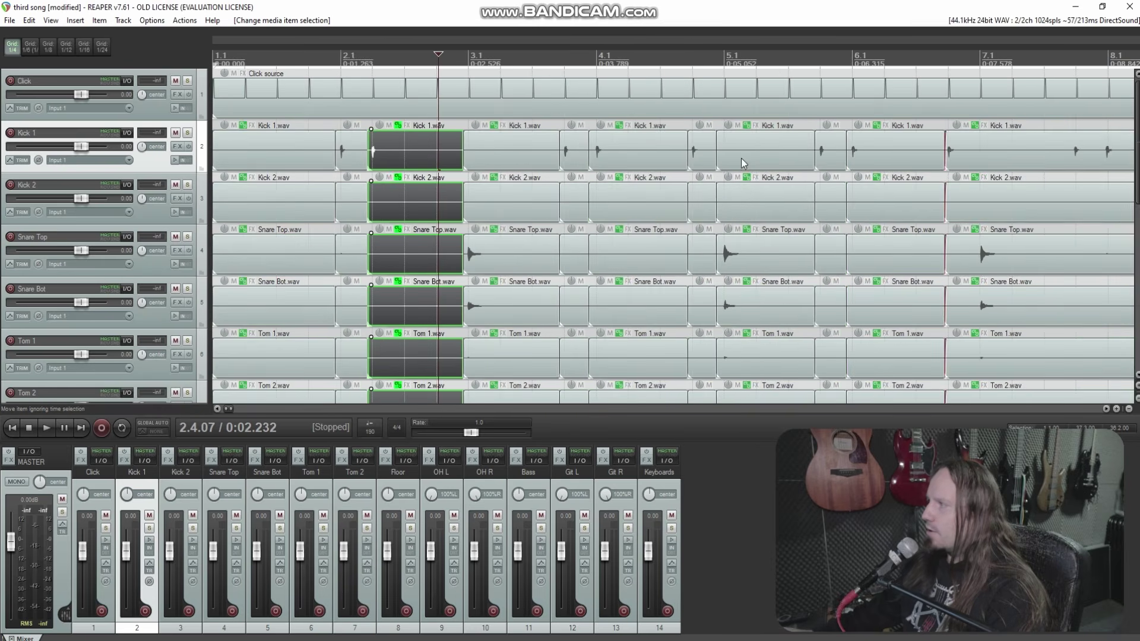
{"action": "left_click", "coordinate": [693, 160]}
{"action": "scroll", "coordinate": [690, 151], "scroll_direction": "up", "scroll_amount": 8}
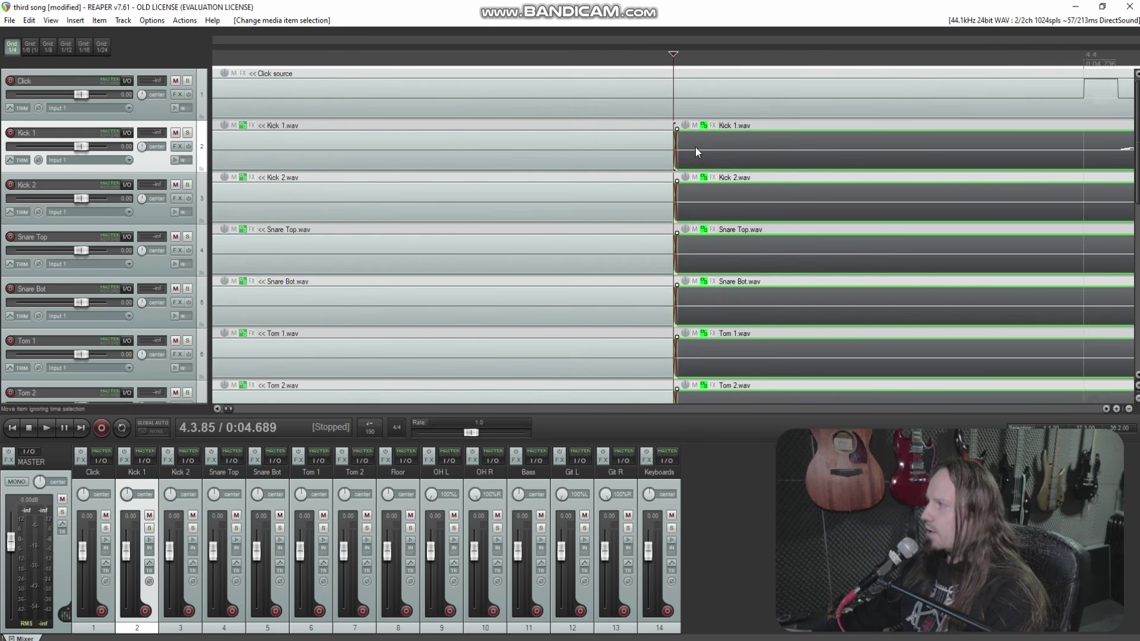
{"action": "scroll", "coordinate": [717, 144], "scroll_direction": "down", "scroll_amount": 6}
Step: Split the drum group before the snare hit at 7.1 and the kick hits at 7.4 and 8.1, slipping the contents onto the grid
{"action": "left_click_drag", "start_coordinate": [728, 145], "coordinate": [788, 150]}
{"action": "scroll", "coordinate": [768, 158], "scroll_direction": "up", "scroll_amount": 6}
{"action": "left_click", "coordinate": [837, 159]}
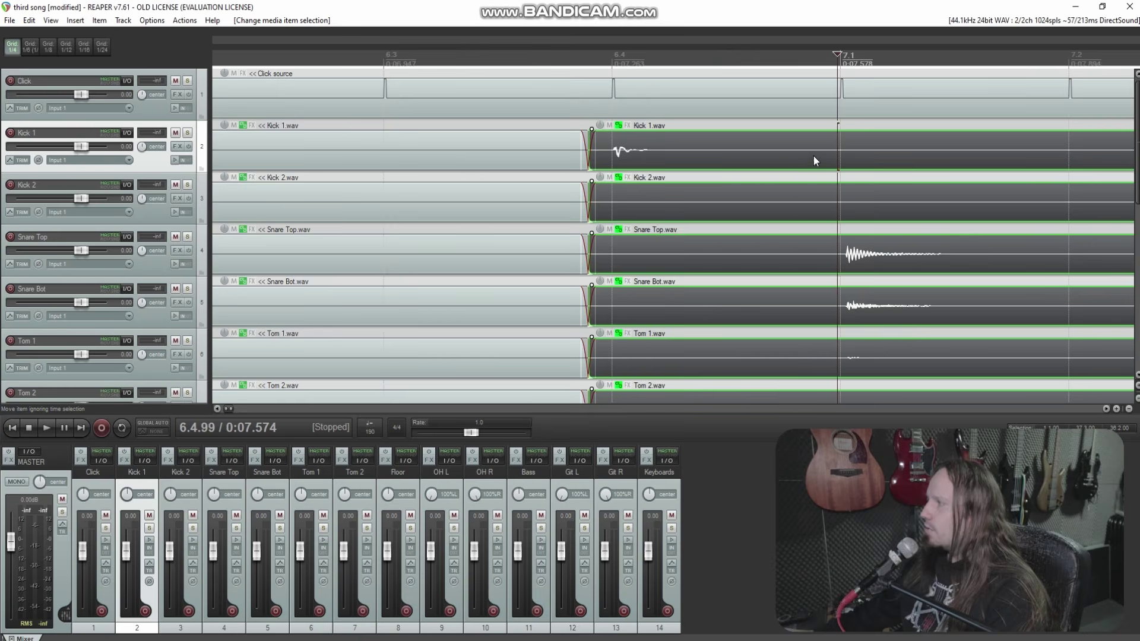
{"action": "scroll", "coordinate": [825, 160], "scroll_direction": "up", "scroll_amount": 3}
{"action": "left_click", "coordinate": [649, 157]}
{"action": "key", "text": "s"}
{"action": "left_click_drag", "start_coordinate": [735, 158], "coordinate": [721, 157]}
{"action": "left_click_drag", "start_coordinate": [651, 153], "coordinate": [653, 153]}
{"action": "scroll", "coordinate": [846, 167], "scroll_direction": "down", "scroll_amount": 3}
{"action": "scroll", "coordinate": [845, 167], "scroll_direction": "down", "scroll_amount": 5}
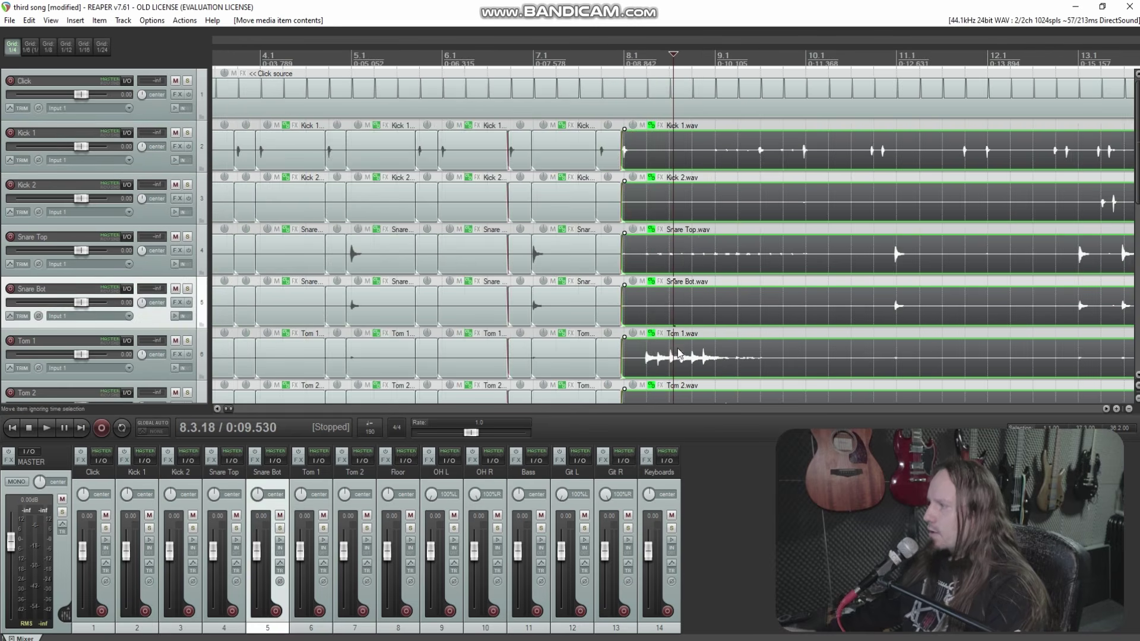
Step: Play the Tom 1 fill that starts shortly after 8.1 to hear its timing
{"action": "scroll", "coordinate": [678, 348], "scroll_direction": "up", "scroll_amount": 3}
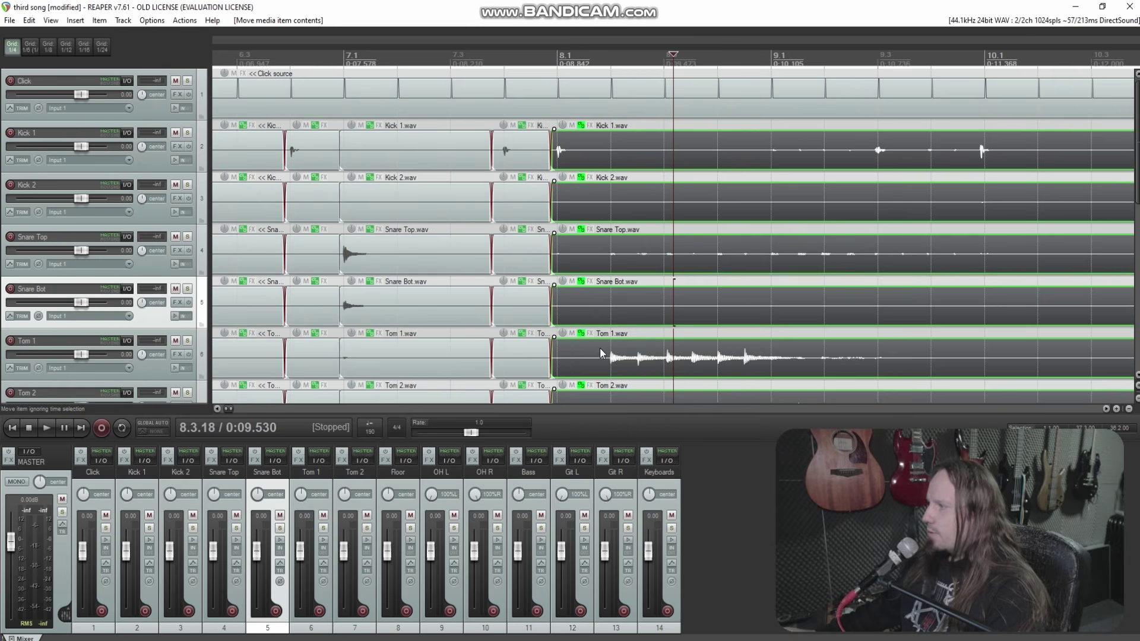
{"action": "left_click", "coordinate": [581, 355]}
{"action": "key", "text": "space"}
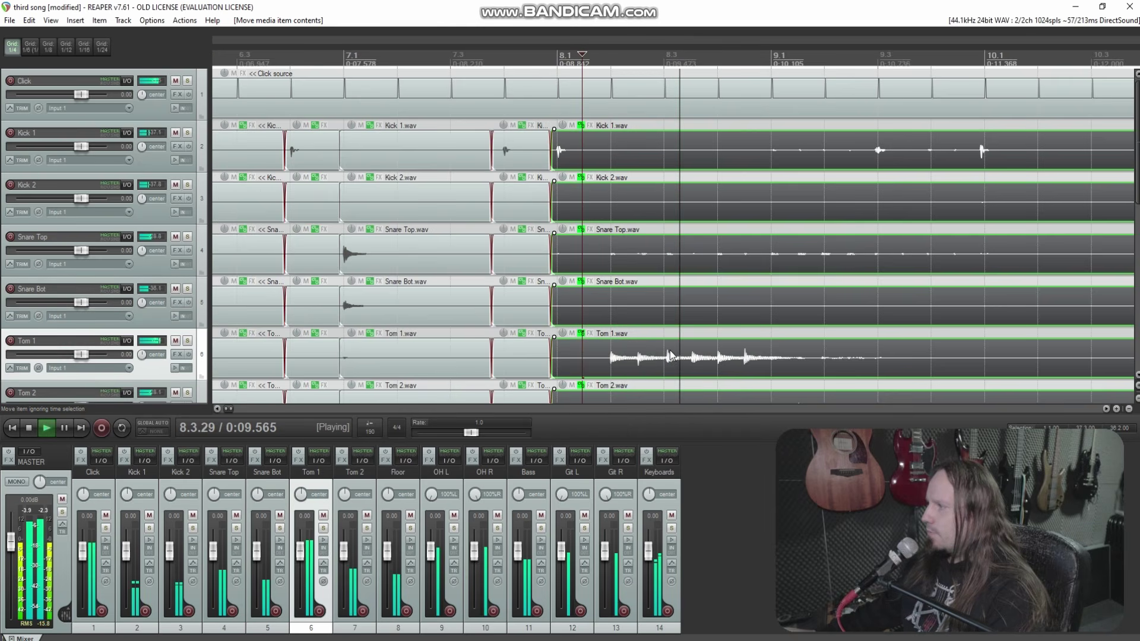
{"action": "key", "text": "space"}
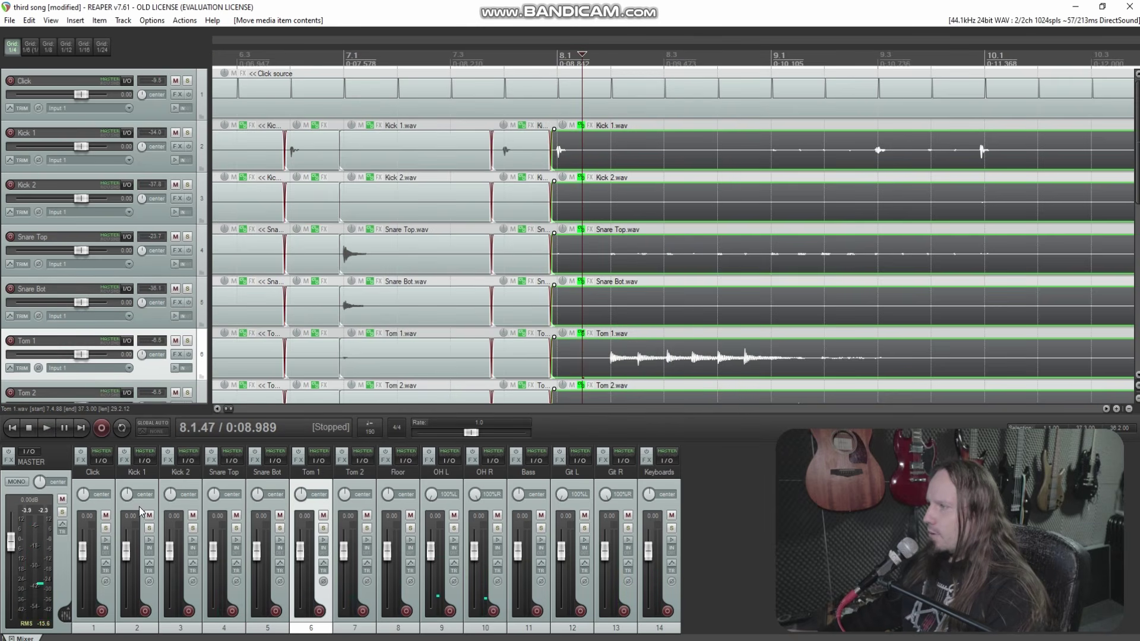
Step: Mute the Bass, Git L, Git R and Keyboards tracks and play the drums leading into the tom fill
{"action": "left_click", "coordinate": [541, 516]}
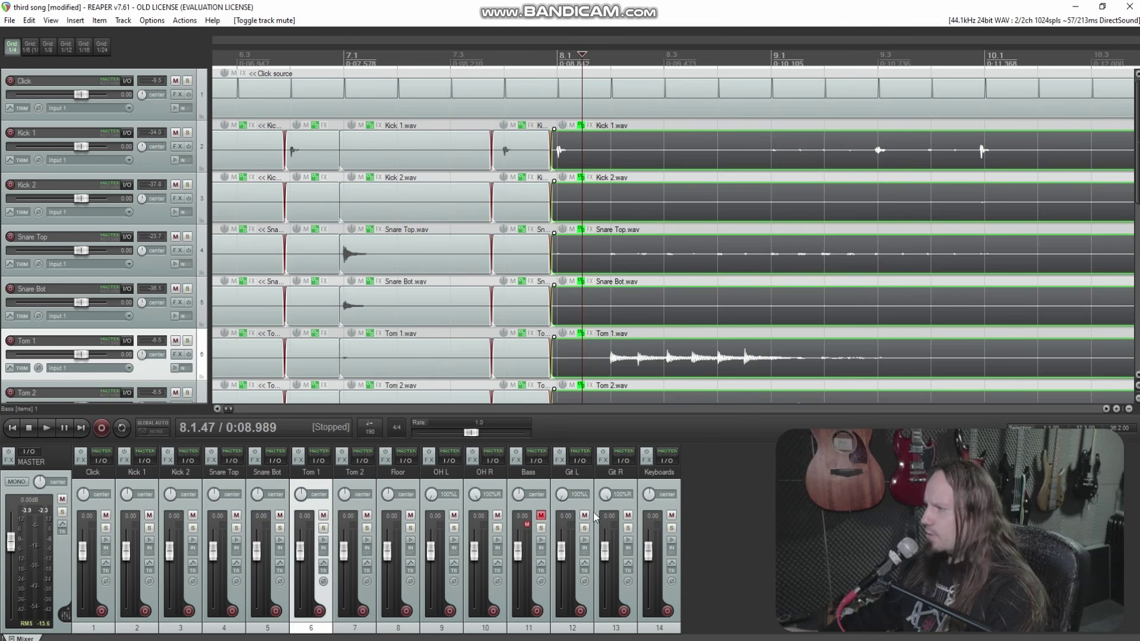
{"action": "left_click", "coordinate": [628, 516]}
{"action": "left_click", "coordinate": [671, 515]}
{"action": "scroll", "coordinate": [639, 241], "scroll_direction": "down", "scroll_amount": 3}
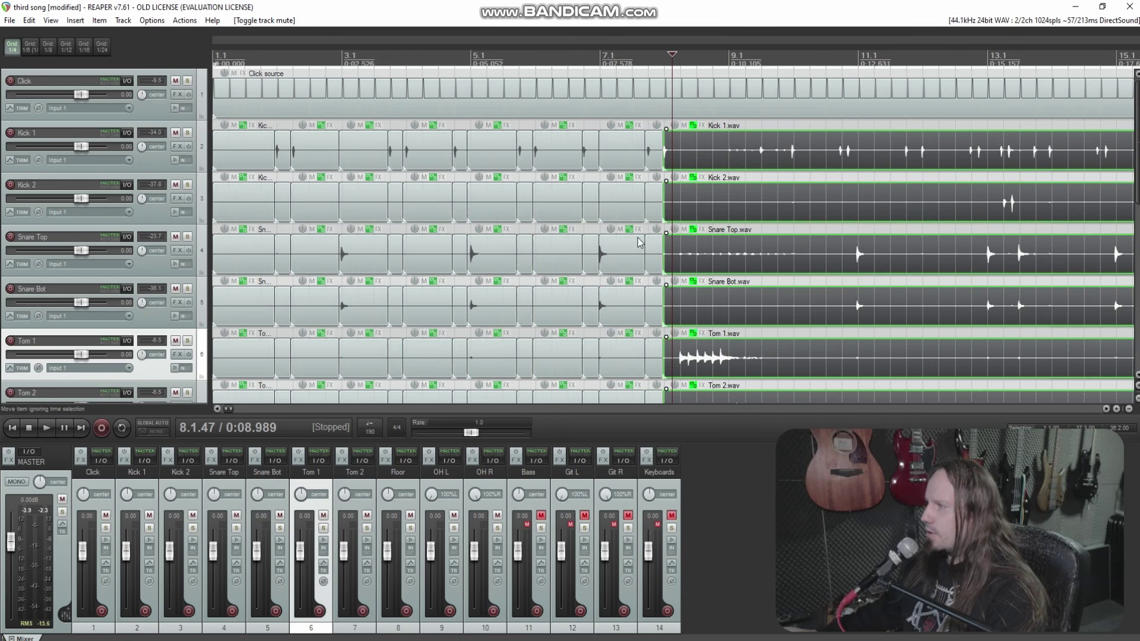
{"action": "left_click", "coordinate": [627, 261]}
{"action": "key", "text": "space"}
{"action": "key", "text": "space"}
Step: Set the grid to 1/8 for editing the tom fill in bar 8
{"action": "left_click", "coordinate": [697, 364]}
{"action": "scroll", "coordinate": [607, 179], "scroll_direction": "up", "scroll_amount": 8}
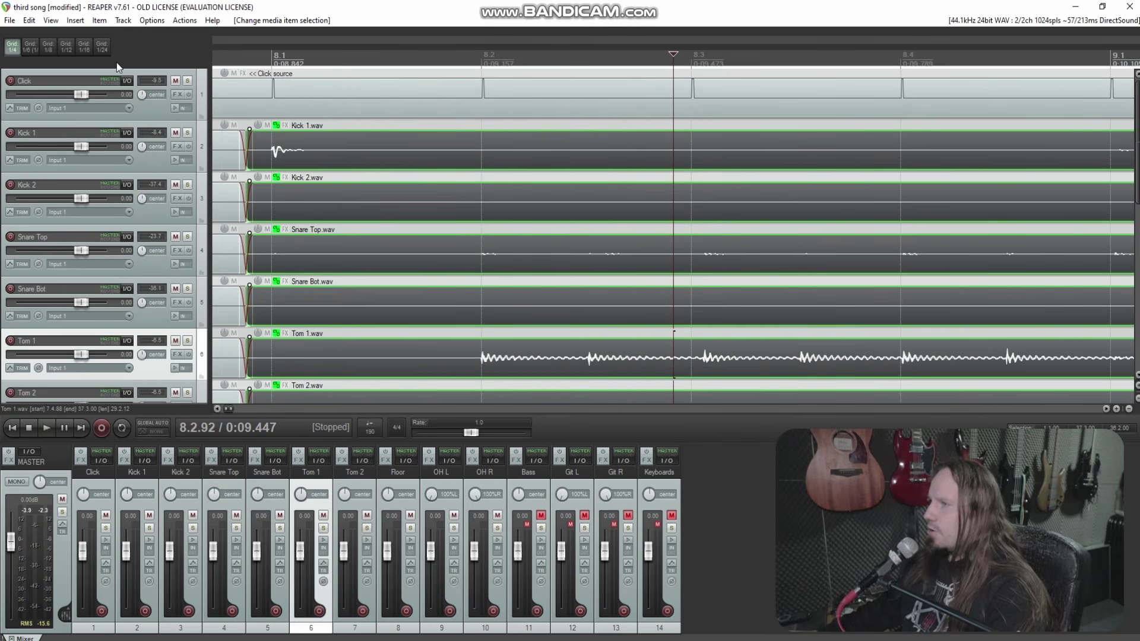
{"action": "left_click", "coordinate": [51, 47]}
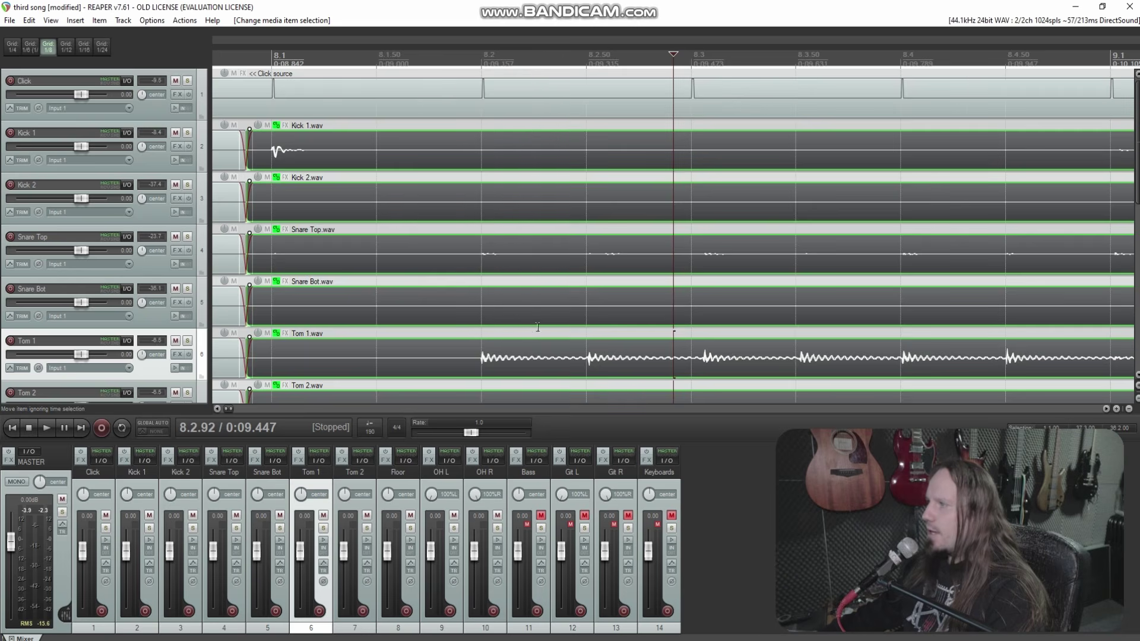
Step: Split the drum group before the Tom 1 hit at 8.2.50 and slip the contents onto the grid line
{"action": "scroll", "coordinate": [674, 353], "scroll_direction": "down", "scroll_amount": 6}
{"action": "left_click", "coordinate": [628, 360]}
{"action": "scroll", "coordinate": [703, 353], "scroll_direction": "up", "scroll_amount": 5}
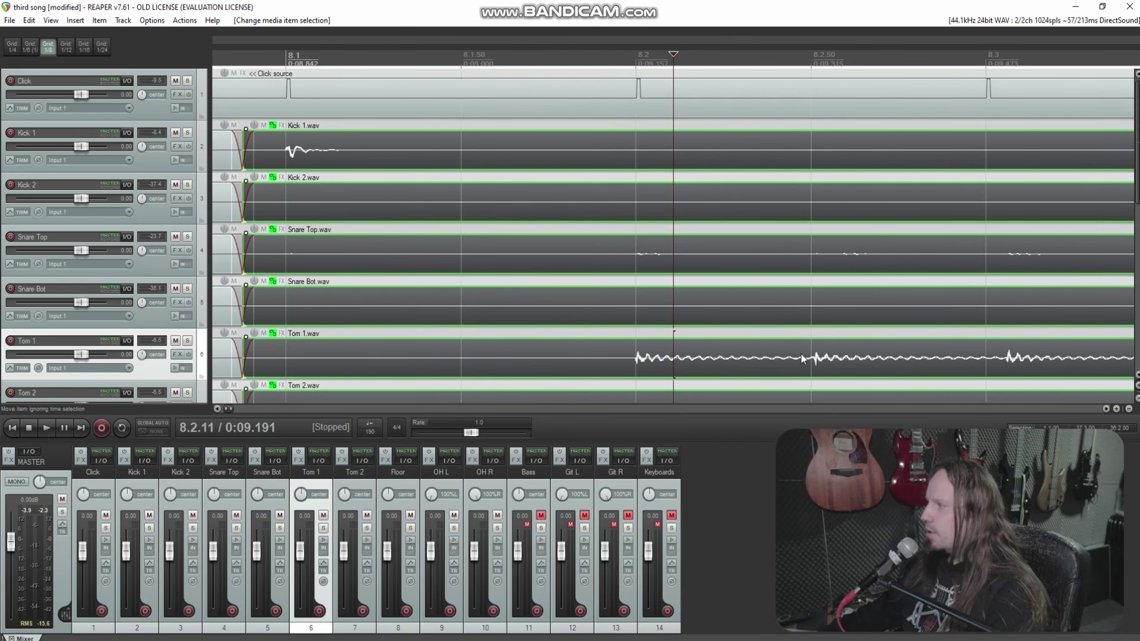
{"action": "left_click", "coordinate": [798, 356]}
{"action": "key", "text": "s"}
{"action": "scroll", "coordinate": [802, 355], "scroll_direction": "up", "scroll_amount": 1}
{"action": "left_click_drag", "start_coordinate": [798, 357], "coordinate": [683, 356]}
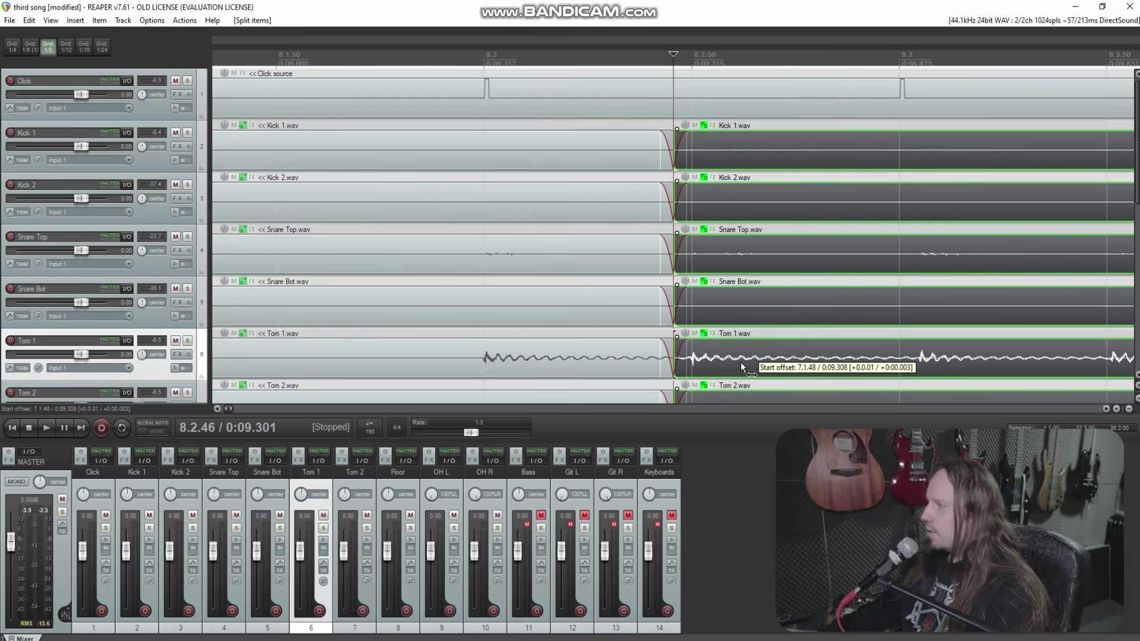
Step: Split the drum group before the Tom 1 hits at 8.3 and 8.3.50 and slip each section's contents onto its grid line
{"action": "left_click", "coordinate": [861, 359]}
{"action": "key", "text": "s"}
{"action": "left_click", "coordinate": [1067, 364]}
{"action": "scroll", "coordinate": [1067, 364], "scroll_direction": "down", "scroll_amount": 1}
{"action": "left_click", "coordinate": [661, 358]}
{"action": "key", "text": "s"}
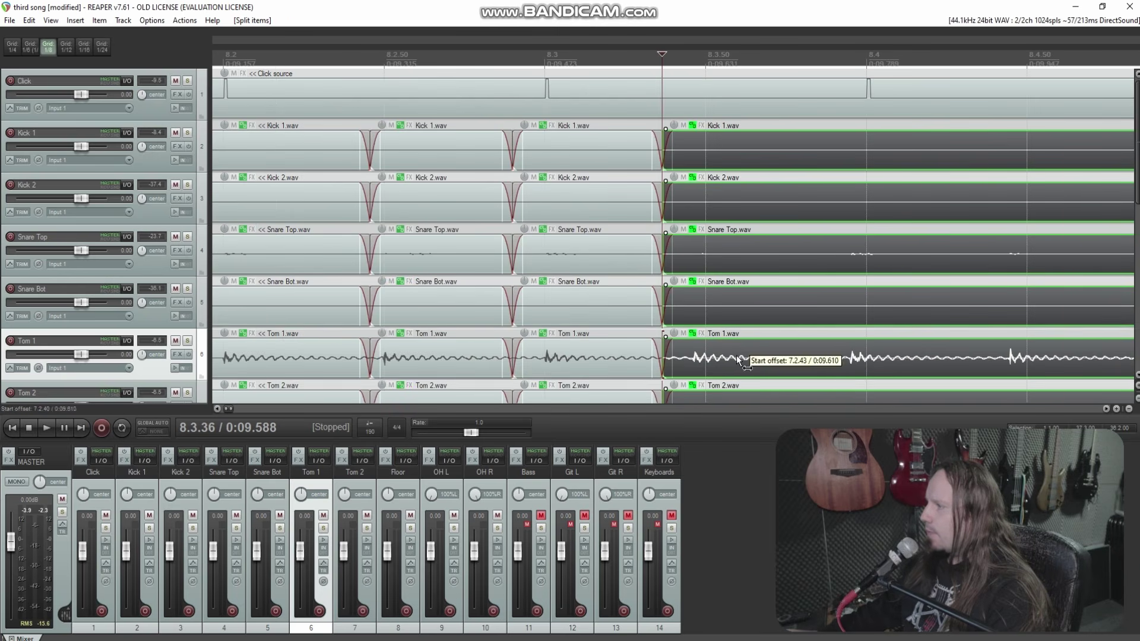
Step: Split the drum group before the Tom 1 hits at 8.4 and 8.4.50, aligning both to the grid by slipping the contents
{"action": "left_click", "coordinate": [831, 355]}
{"action": "key", "text": "s"}
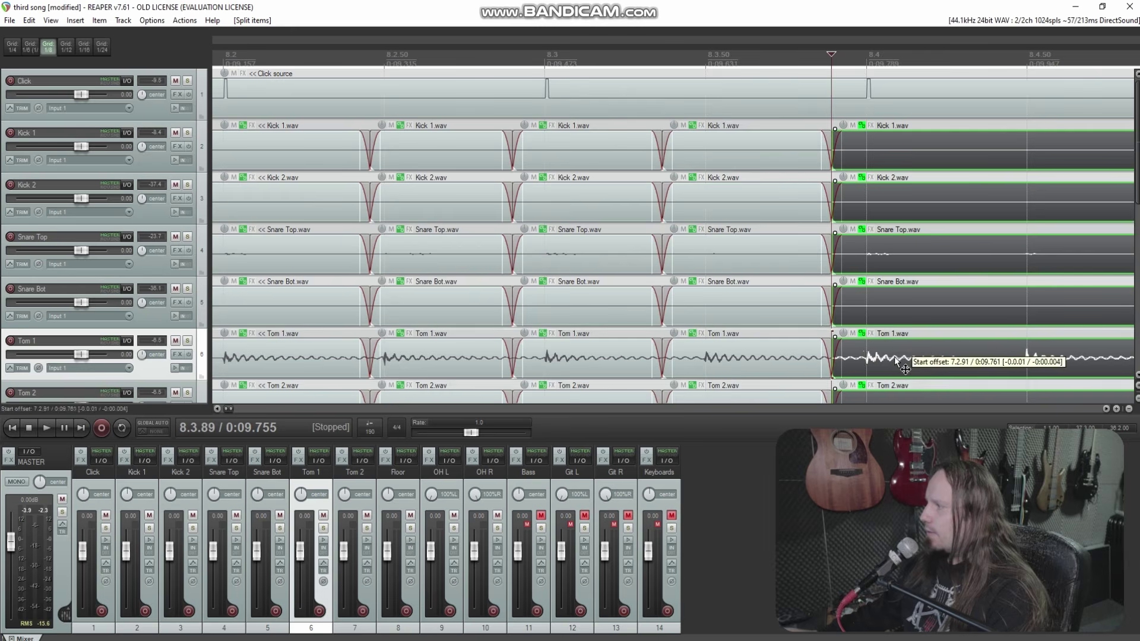
{"action": "left_click", "coordinate": [1006, 360]}
{"action": "key", "text": "s"}
{"action": "left_click_drag", "start_coordinate": [1060, 367], "coordinate": [1039, 366]}
{"action": "scroll", "coordinate": [784, 368], "scroll_direction": "down", "scroll_amount": 3}
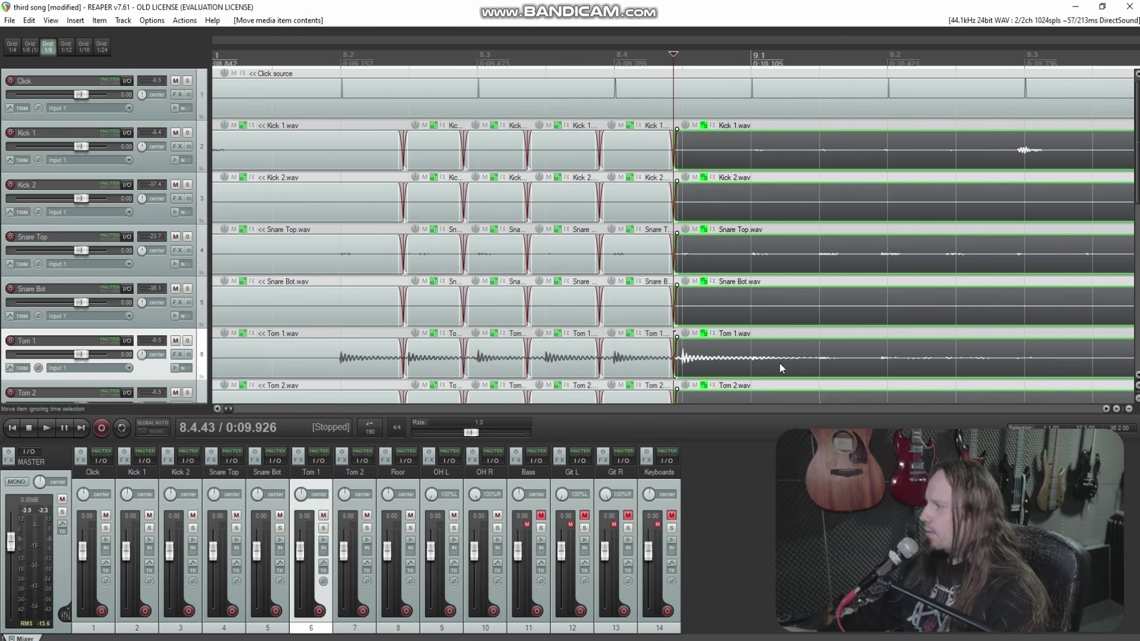
Step: Split the drum group before the Tom 2 hits at 9.1 and 9.2 and slip the contents to line both up with the grid
{"action": "scroll", "coordinate": [665, 344], "scroll_direction": "down", "scroll_amount": 3}
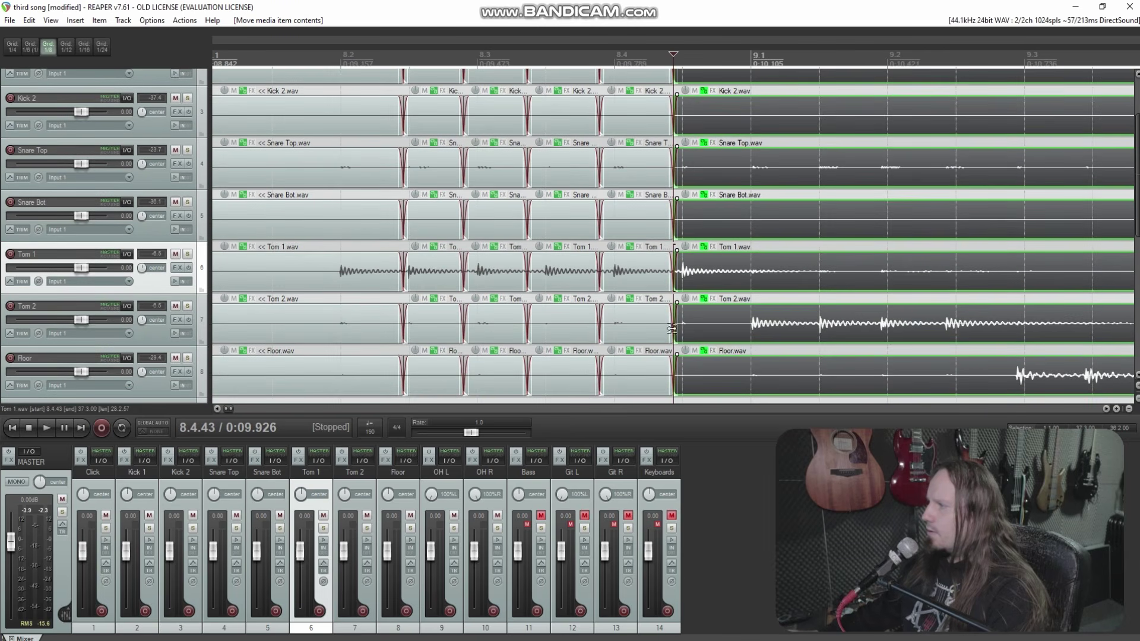
{"action": "left_click", "coordinate": [742, 325]}
{"action": "scroll", "coordinate": [712, 318], "scroll_direction": "up", "scroll_amount": 3}
{"action": "key", "text": "s"}
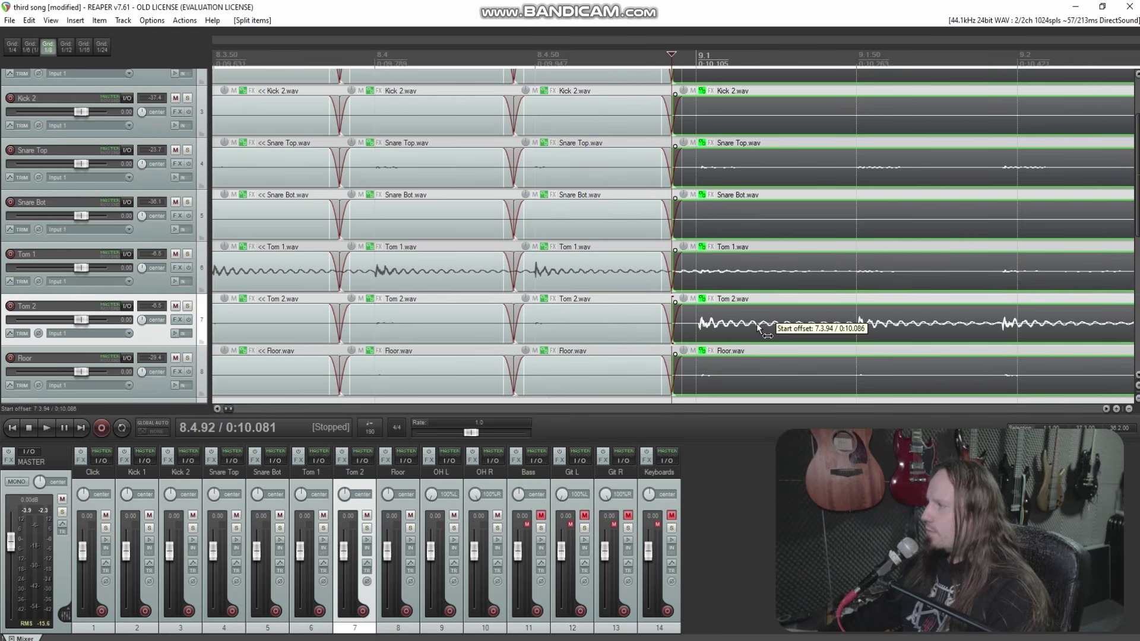
{"action": "left_click", "coordinate": [831, 327]}
{"action": "left_click", "coordinate": [977, 325]}
{"action": "scroll", "coordinate": [831, 325], "scroll_direction": "right", "scroll_amount": 5}
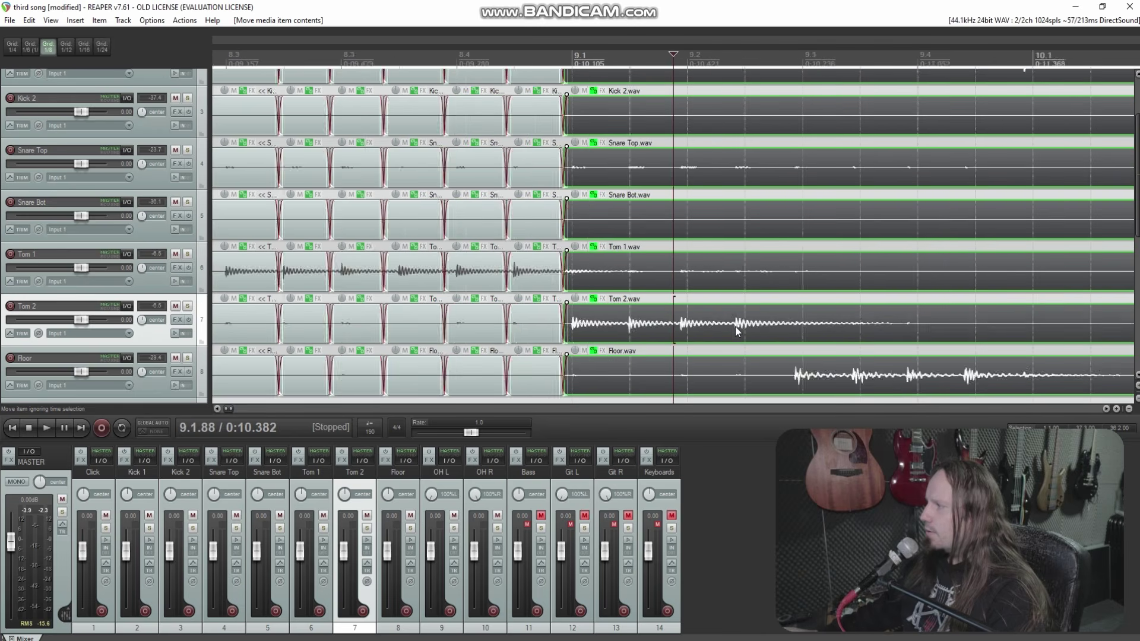
{"action": "key", "text": "s"}
Step: Split the drum group before the Tom 2 hit at 9.2.50 and slip the contents onto the grid line
{"action": "left_click", "coordinate": [855, 326]}
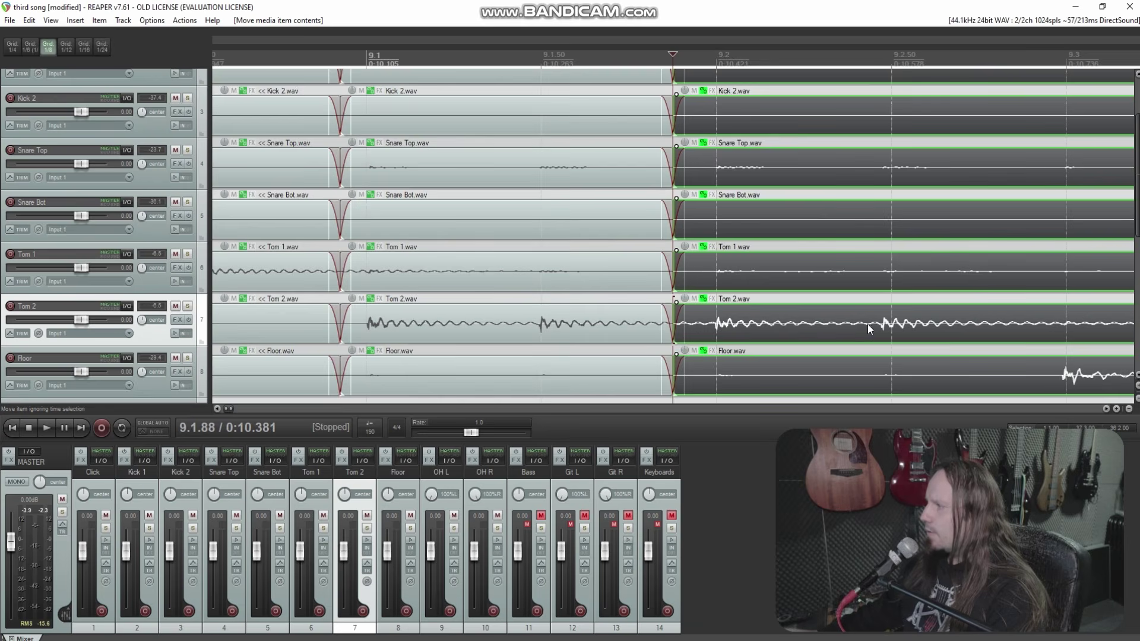
{"action": "key", "text": "s"}
{"action": "left_click_drag", "start_coordinate": [916, 330], "coordinate": [925, 329], "text": "alt"}
Step: Split the drum group before the floor tom hits at 9.3 and 9.4 and slip each section's contents onto the grid
{"action": "left_click", "coordinate": [1063, 379]}
{"action": "scroll", "coordinate": [751, 365], "scroll_direction": "right", "scroll_amount": 5}
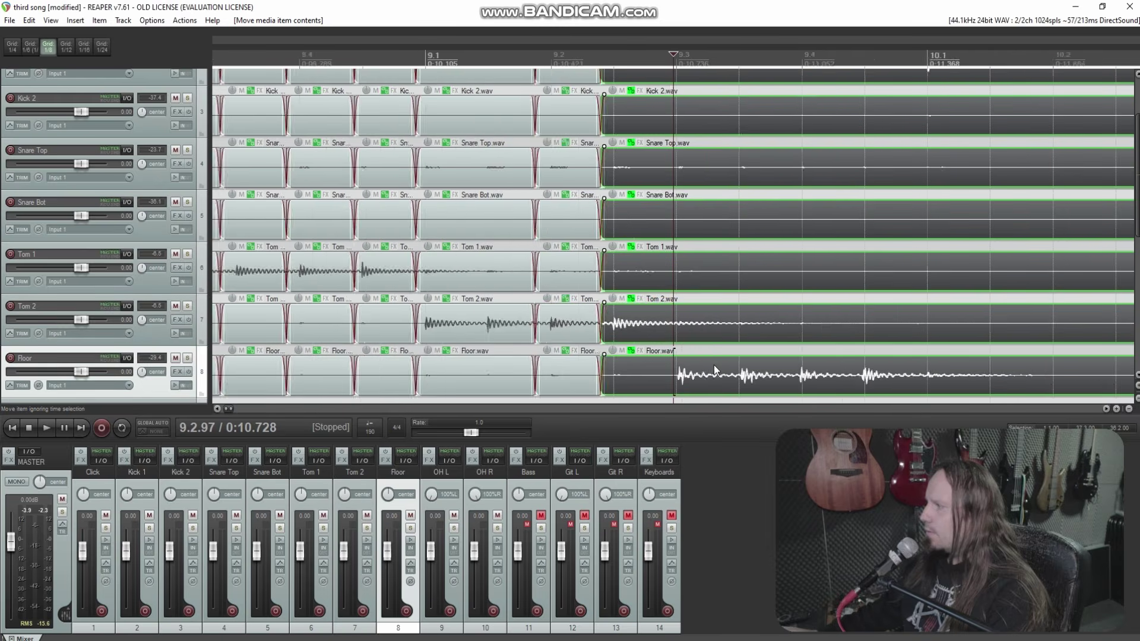
{"action": "scroll", "coordinate": [682, 291], "scroll_direction": "down", "scroll_amount": 1}
{"action": "scroll", "coordinate": [728, 305], "scroll_direction": "down", "scroll_amount": 2}
{"action": "scroll", "coordinate": [658, 354], "scroll_direction": "up", "scroll_amount": 3}
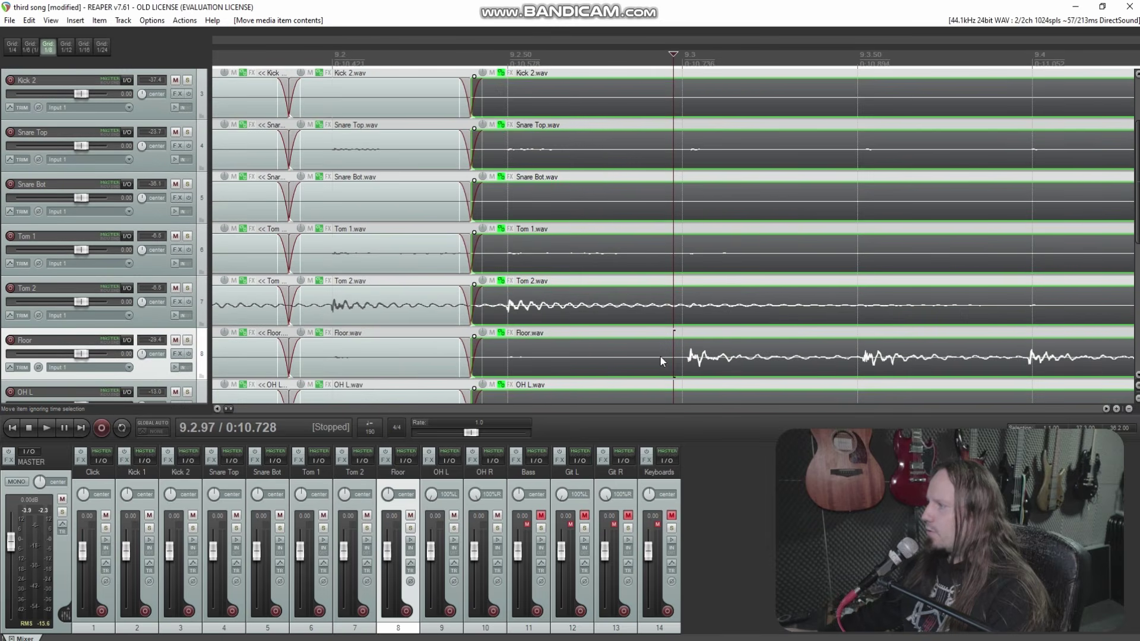
{"action": "left_click_drag", "start_coordinate": [704, 360], "coordinate": [763, 359]}
{"action": "left_click", "coordinate": [832, 359]}
{"action": "left_click", "coordinate": [995, 360]}
{"action": "scroll", "coordinate": [683, 358], "scroll_direction": "right", "scroll_amount": 3}
{"action": "key", "text": "s"}
{"action": "left_click_drag", "start_coordinate": [729, 361], "coordinate": [747, 364], "text": "alt"}
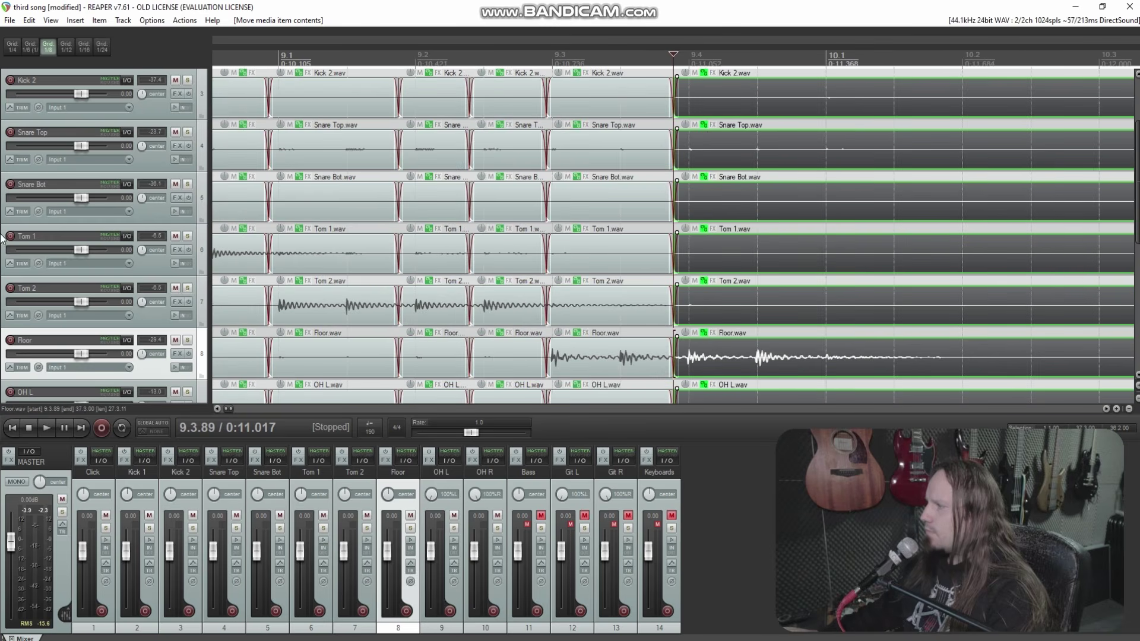
Step: Split the drum group just before the kick hit at 10.1 and slip the contents onto the grid line
{"action": "scroll", "coordinate": [2, 215], "scroll_direction": "down", "scroll_amount": 5}
{"action": "scroll", "coordinate": [710, 188], "scroll_direction": "up", "scroll_amount": 2}
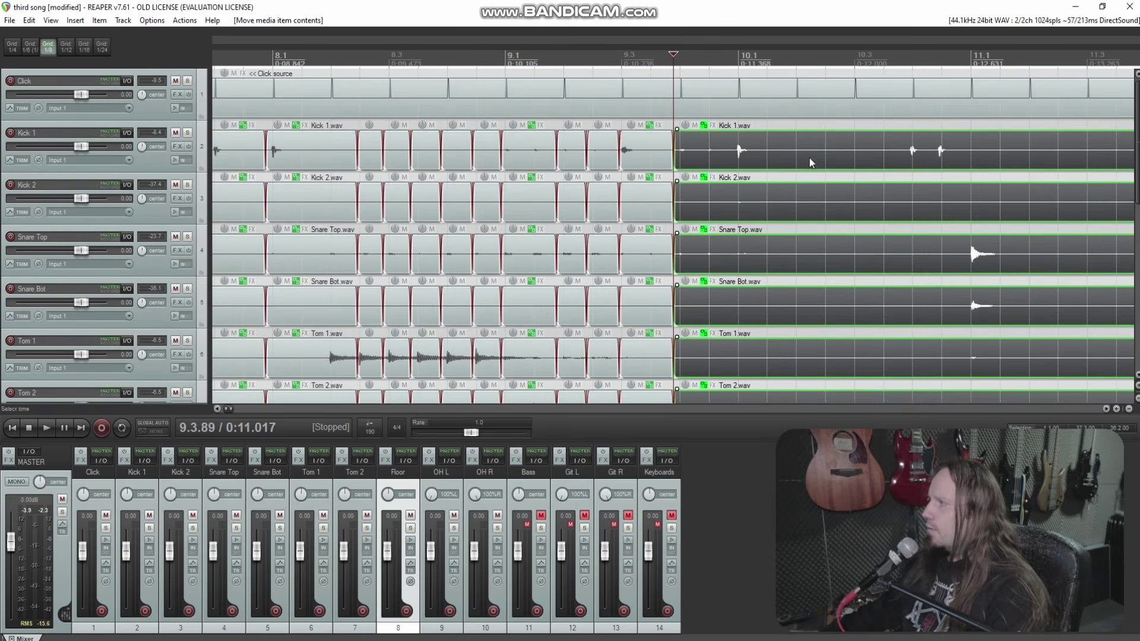
{"action": "left_click", "coordinate": [741, 150]}
{"action": "scroll", "coordinate": [714, 151], "scroll_direction": "up", "scroll_amount": 8}
{"action": "left_click", "coordinate": [649, 152]}
{"action": "key", "text": "s"}
{"action": "left_click_drag", "start_coordinate": [742, 151], "coordinate": [749, 151], "text": "alt"}
{"action": "scroll", "coordinate": [885, 145], "scroll_direction": "down", "scroll_amount": 4}
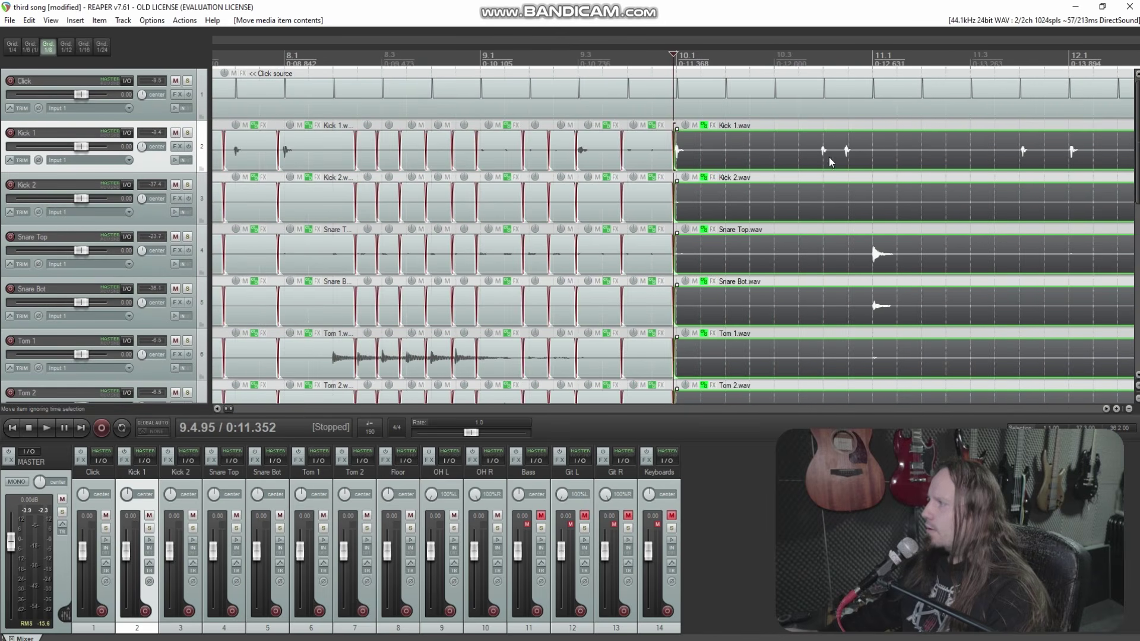
Step: Split the drum group before the kick hits at 10.4 and 10.4.50 and slip the contents of both sections onto the grid
{"action": "left_click", "coordinate": [672, 166]}
{"action": "scroll", "coordinate": [665, 169], "scroll_direction": "up", "scroll_amount": 5}
{"action": "left_click", "coordinate": [631, 153]}
{"action": "key", "text": "s"}
{"action": "left_click_drag", "start_coordinate": [679, 151], "coordinate": [688, 152]}
{"action": "left_click", "coordinate": [718, 152]}
{"action": "key", "text": "s"}
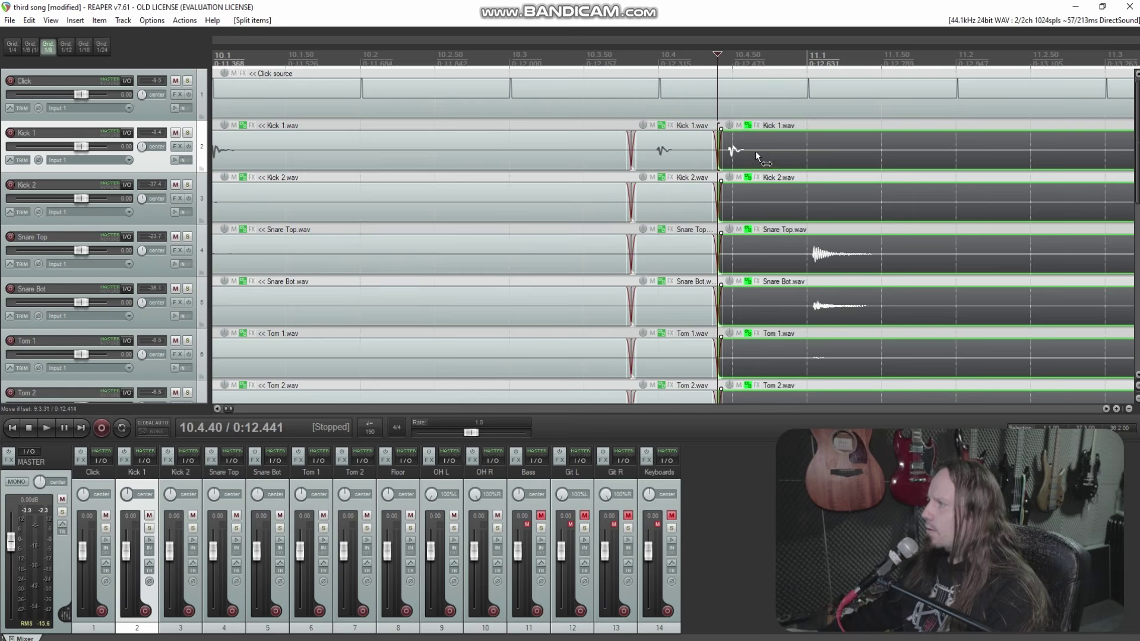
Step: Split the drum group before the snare hit at 11.1 and slip the contents onto the grid line
{"action": "left_click", "coordinate": [796, 243]}
{"action": "key", "text": "s"}
{"action": "left_click_drag", "start_coordinate": [849, 256], "coordinate": [831, 255]}
{"action": "scroll", "coordinate": [802, 219], "scroll_direction": "down", "scroll_amount": 4}
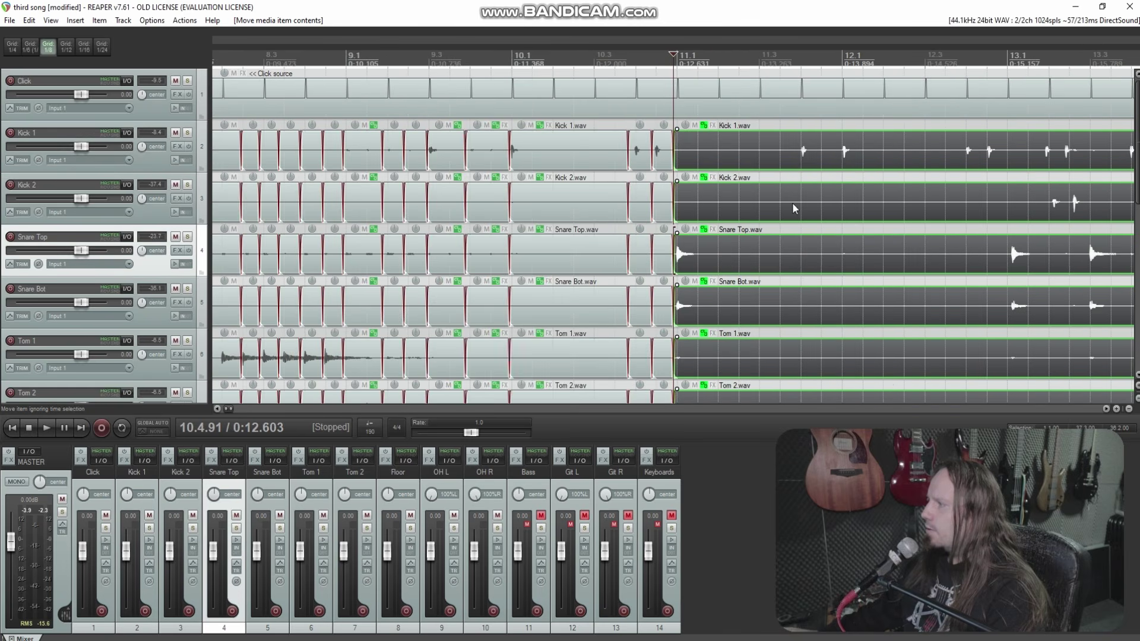
Step: Split the drum group before the kick hits at 11.4 and 12.1 and slip the contents of both sections onto the grid
{"action": "left_click", "coordinate": [801, 152]}
{"action": "scroll", "coordinate": [800, 153], "scroll_direction": "up", "scroll_amount": 4}
{"action": "key", "text": "s"}
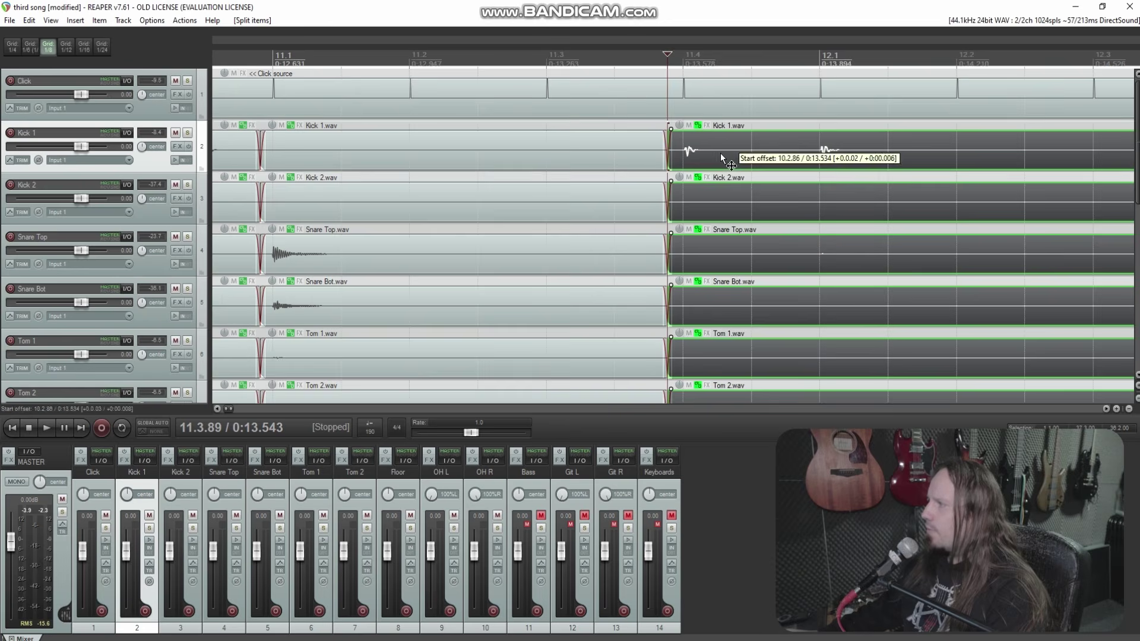
{"action": "left_click", "coordinate": [802, 153]}
{"action": "key", "text": "s"}
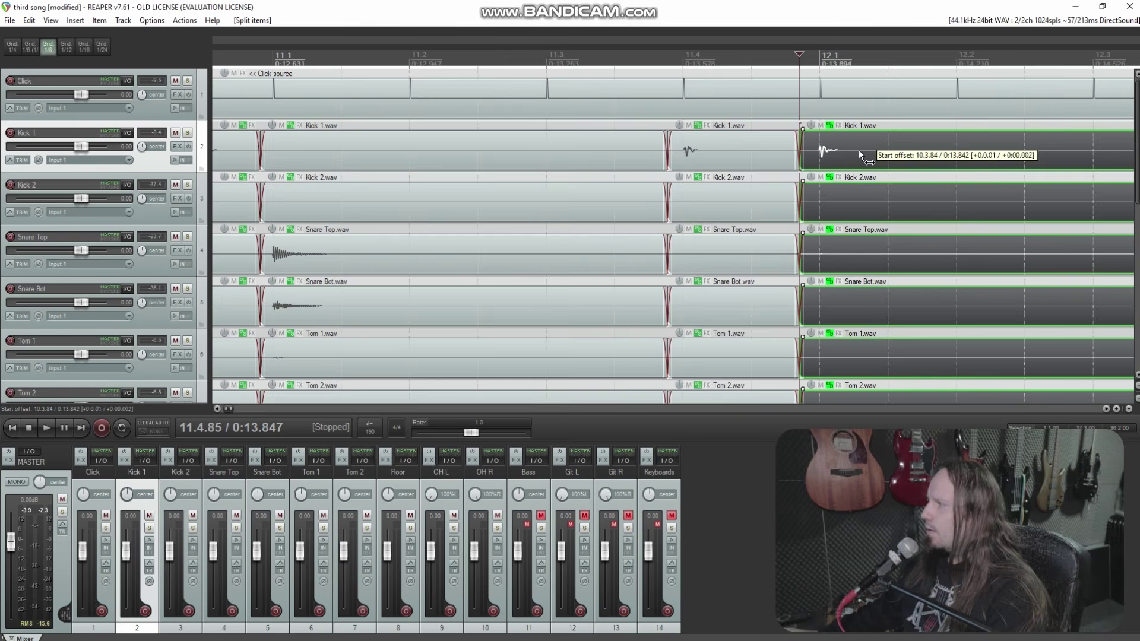
Step: Examine how the fast kick and snare passage from bar 20 to bar 27 sits against the grid
{"action": "scroll", "coordinate": [793, 154], "scroll_direction": "down", "scroll_amount": 4}
{"action": "scroll", "coordinate": [794, 155], "scroll_direction": "down", "scroll_amount": 3}
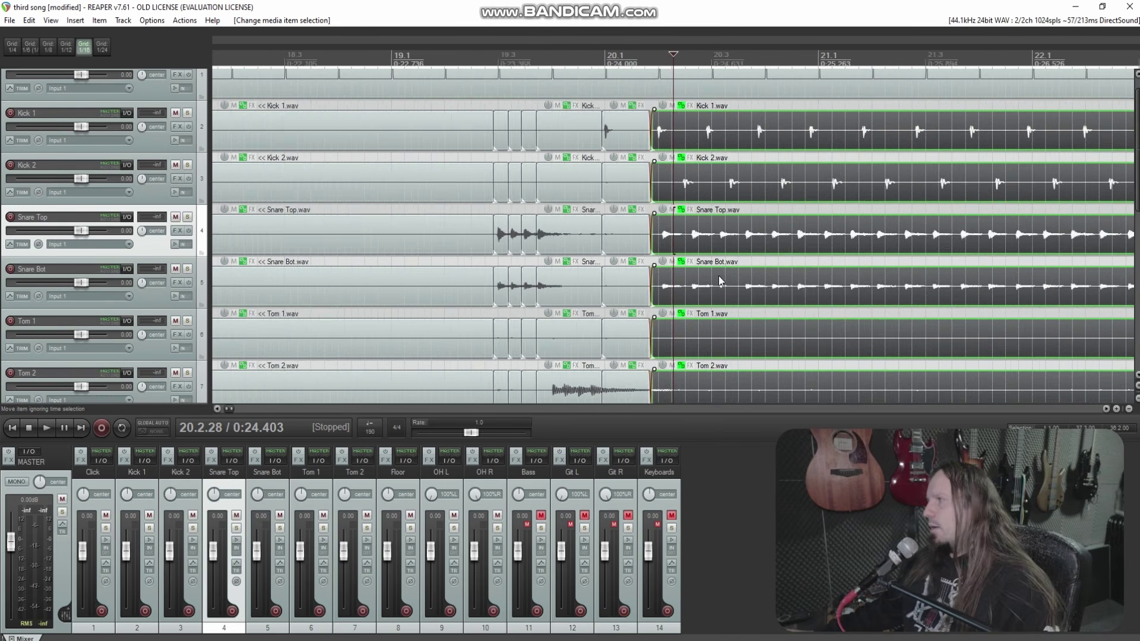
{"action": "scroll", "coordinate": [723, 243], "scroll_direction": "down", "scroll_amount": 5}
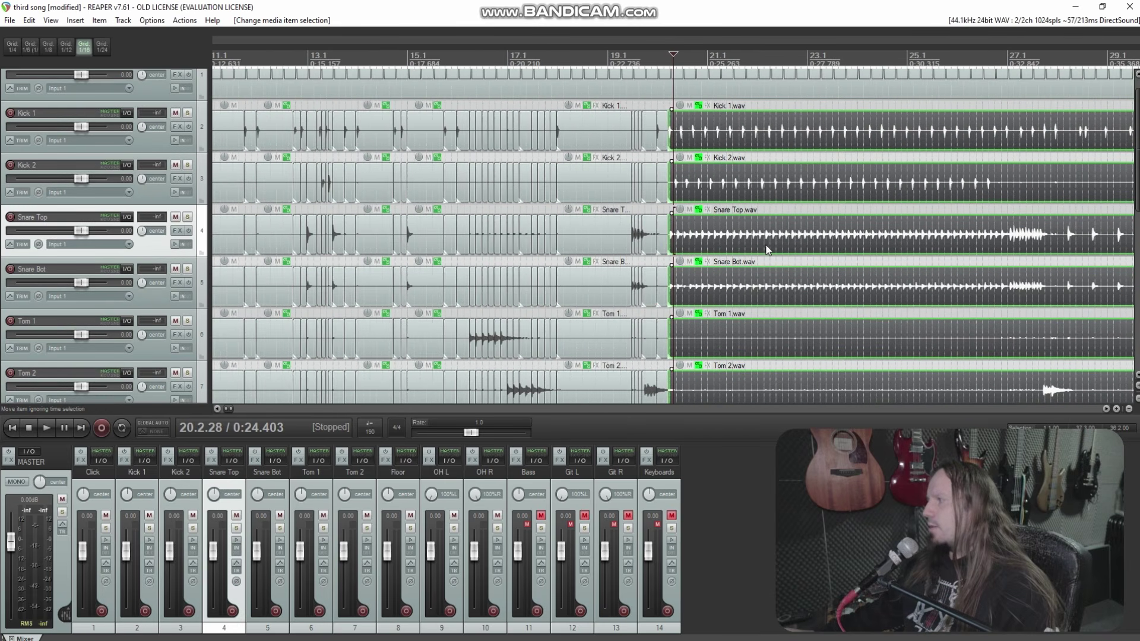
{"action": "scroll", "coordinate": [765, 251], "scroll_direction": "up", "scroll_amount": 5}
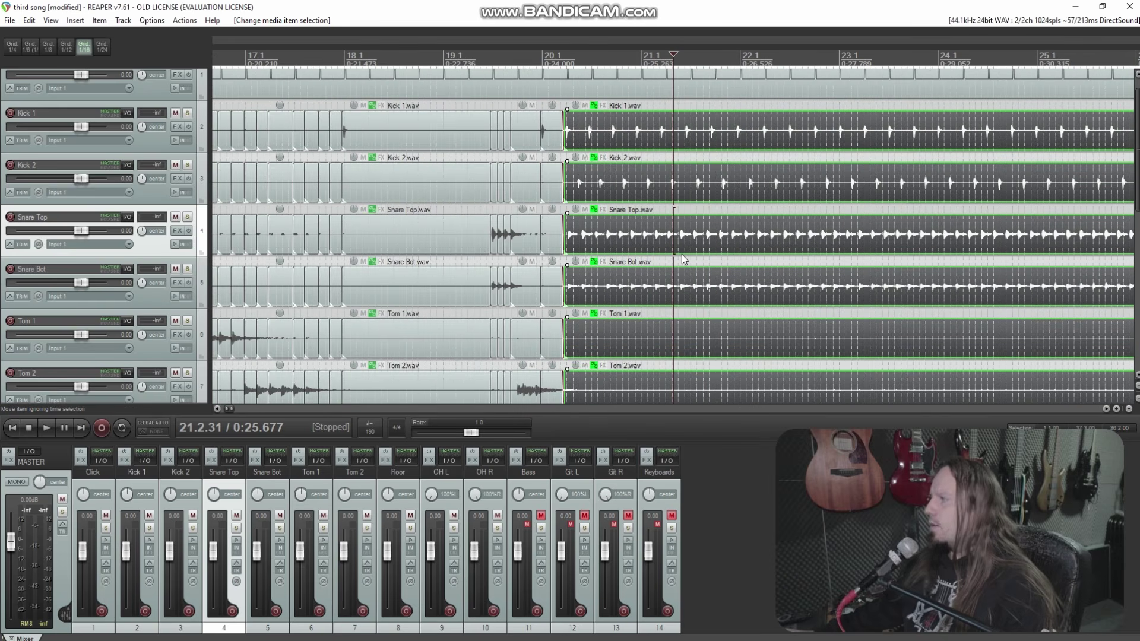
{"action": "scroll", "coordinate": [677, 244], "scroll_direction": "up", "scroll_amount": 2}
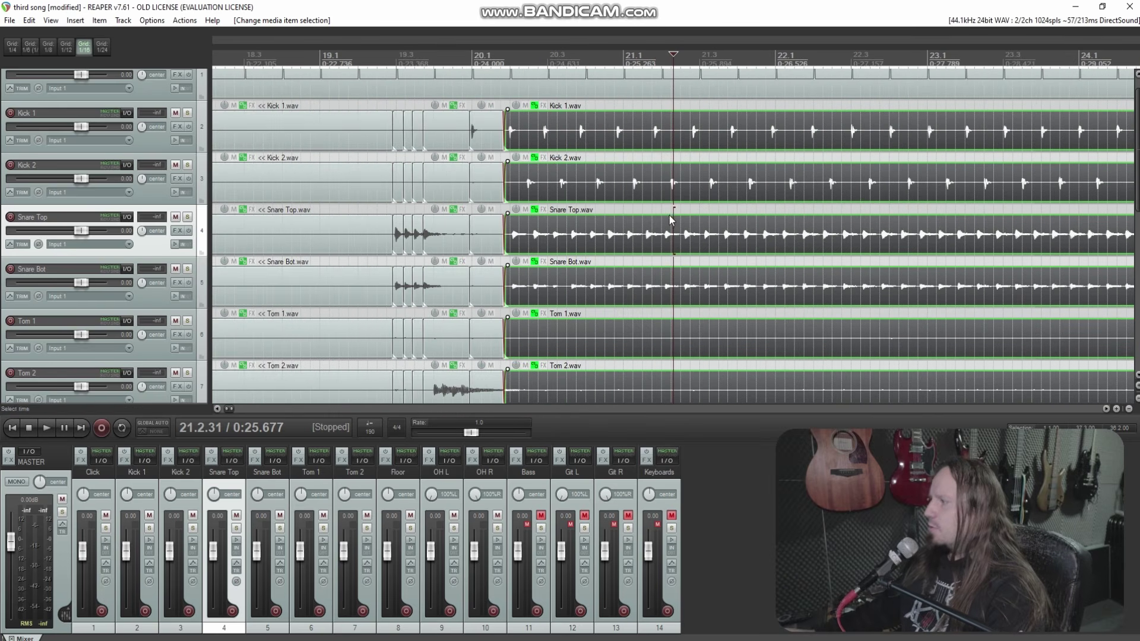
{"action": "scroll", "coordinate": [611, 225], "scroll_direction": "up", "scroll_amount": 3}
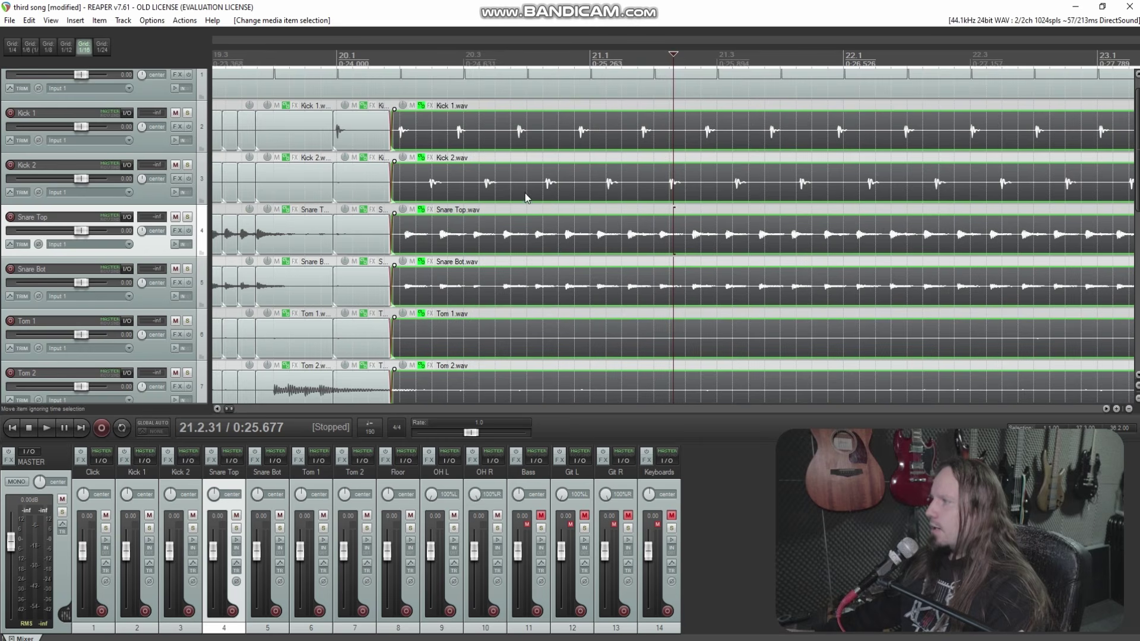
{"action": "scroll", "coordinate": [647, 163], "scroll_direction": "down", "scroll_amount": 8}
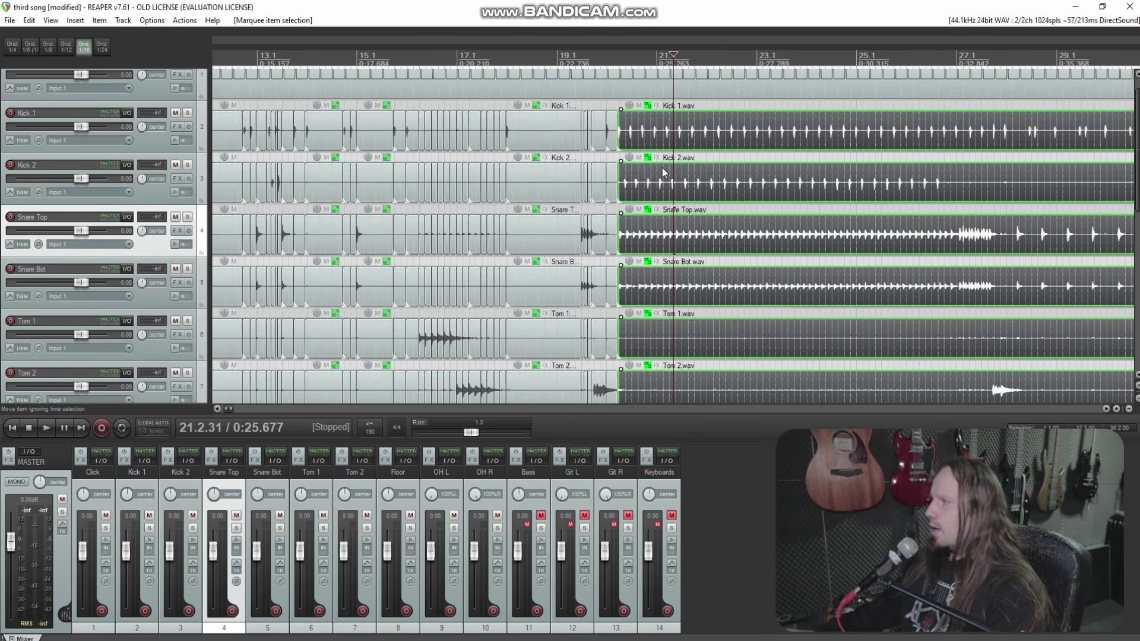
{"action": "scroll", "coordinate": [658, 174], "scroll_direction": "up", "scroll_amount": 6}
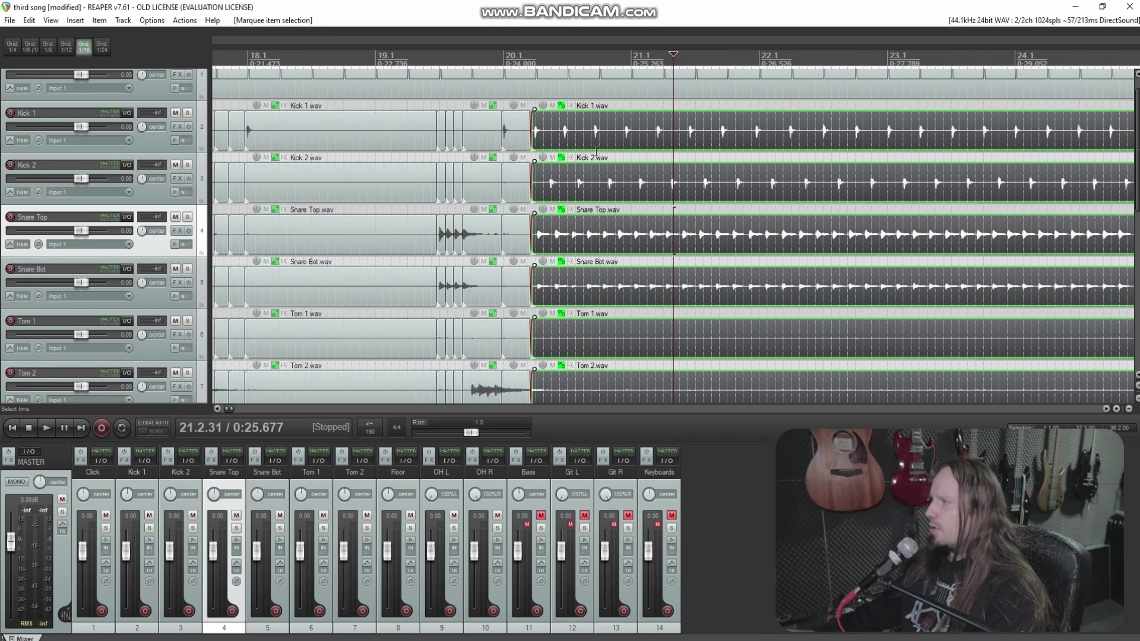
Step: Take the Kick 1 and Kick 2 items after 20.1 out of the drum group and group these two together
{"action": "left_click", "coordinate": [567, 159]}
{"action": "left_click", "coordinate": [562, 106]}
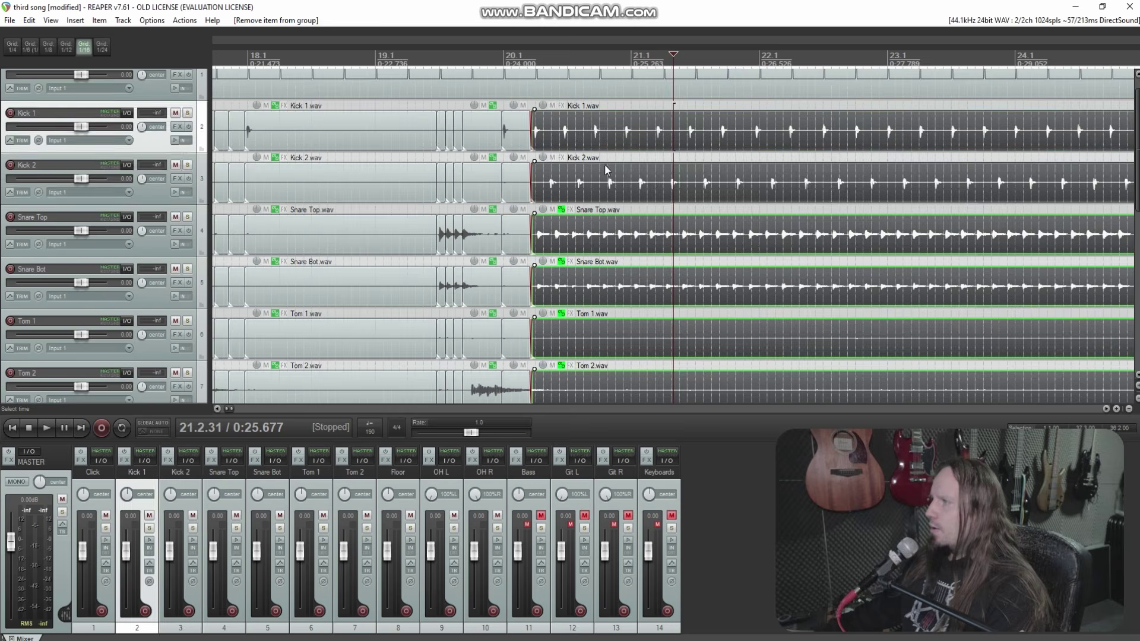
{"action": "left_click", "coordinate": [611, 179]}
{"action": "left_click", "coordinate": [632, 140], "text": "ctrl"}
{"action": "key", "text": "ctrl+g"}
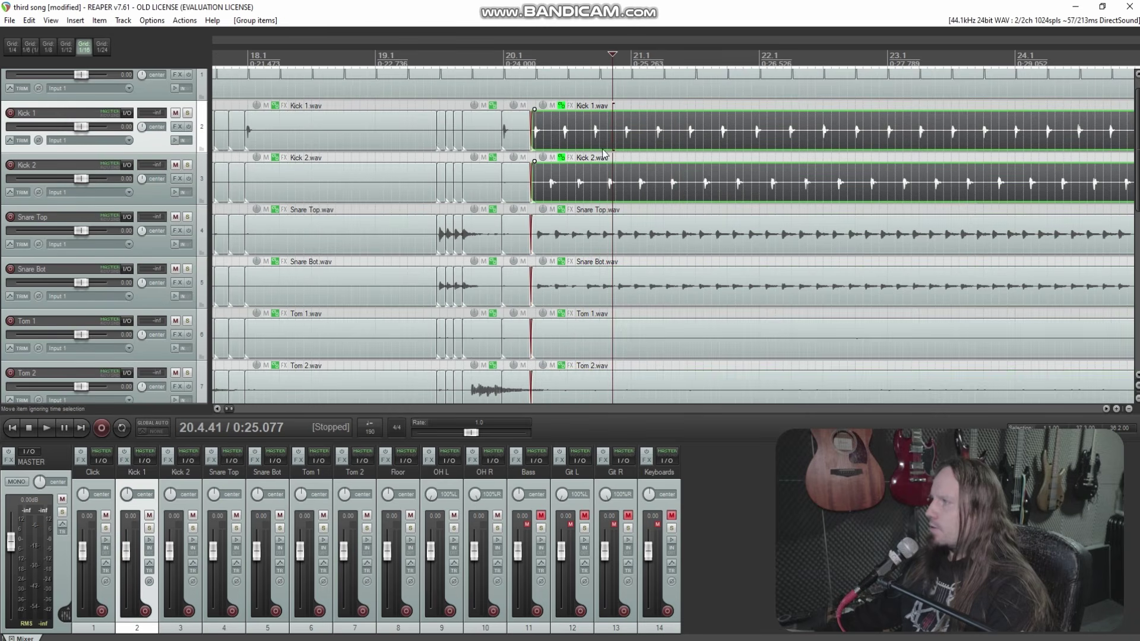
Step: Solo the OH L track and insert the soothe2 (oeksound) plugin on it
{"action": "left_click", "coordinate": [561, 183]}
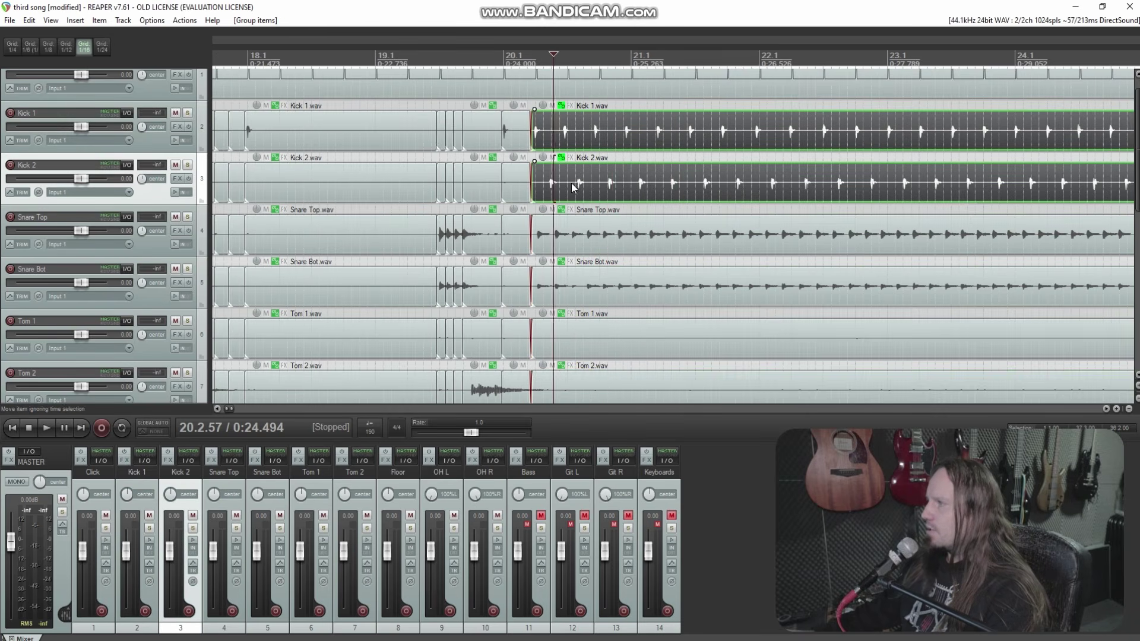
{"action": "scroll", "coordinate": [612, 181], "scroll_direction": "up", "scroll_amount": 10}
{"action": "scroll", "coordinate": [612, 174], "scroll_direction": "up", "scroll_amount": 3}
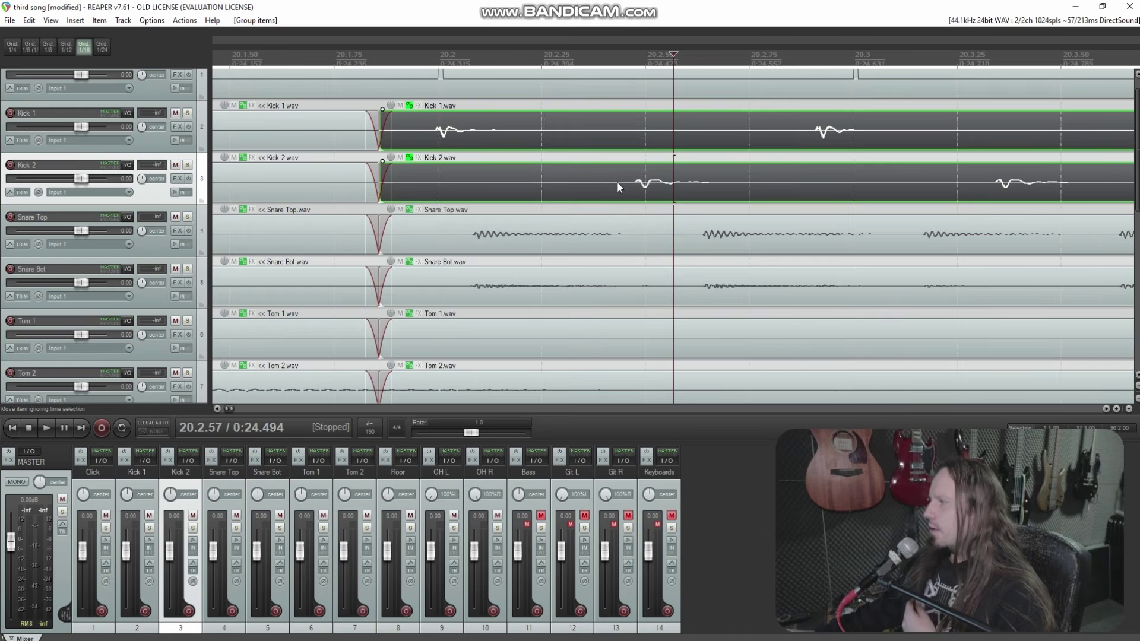
{"action": "scroll", "coordinate": [616, 183], "scroll_direction": "down", "scroll_amount": 5}
{"action": "scroll", "coordinate": [3, 299], "scroll_direction": "down", "scroll_amount": 2}
{"action": "scroll", "coordinate": [3, 300], "scroll_direction": "down", "scroll_amount": 6}
{"action": "left_click", "coordinate": [187, 266]}
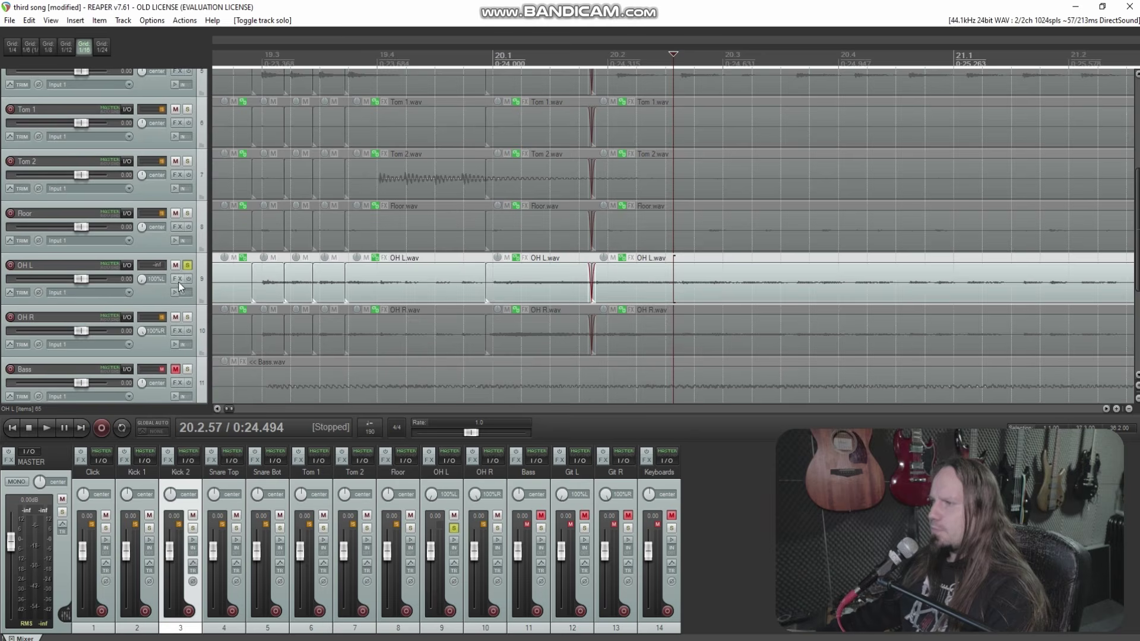
{"action": "key", "text": "f"}
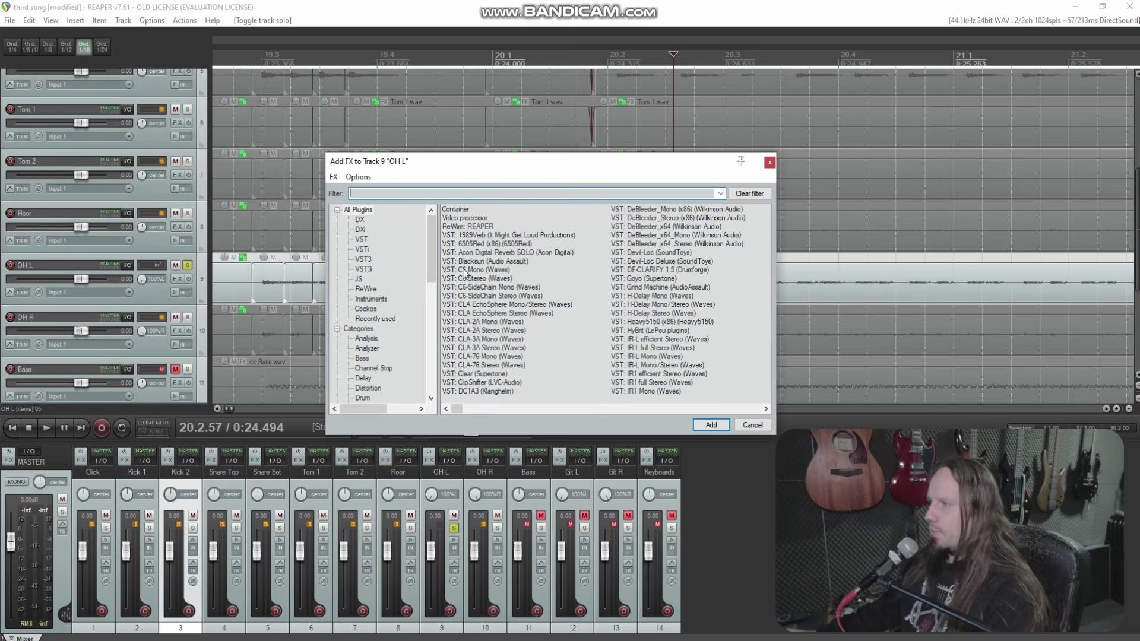
{"action": "type", "text": "sooth"}
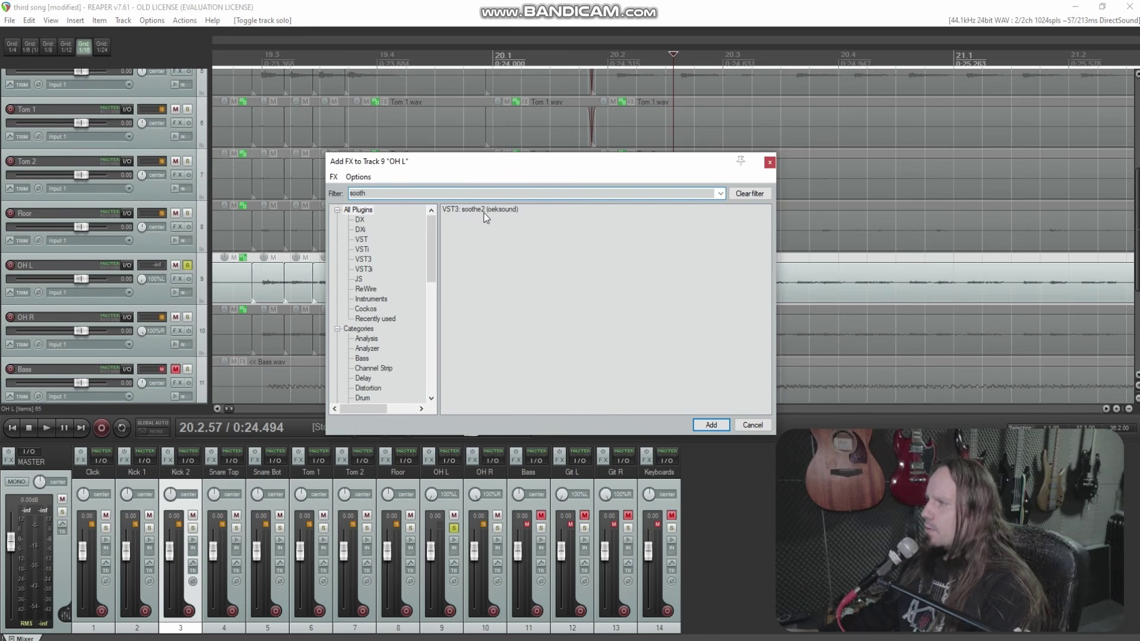
{"action": "left_click", "coordinate": [483, 212]}
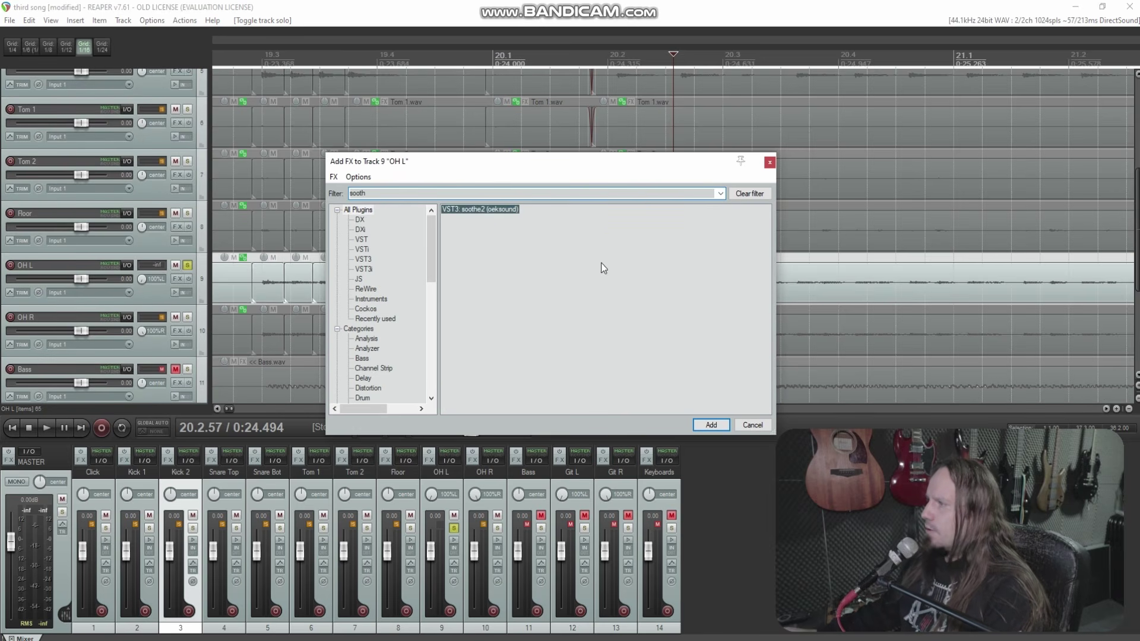
{"action": "key", "text": "Return"}
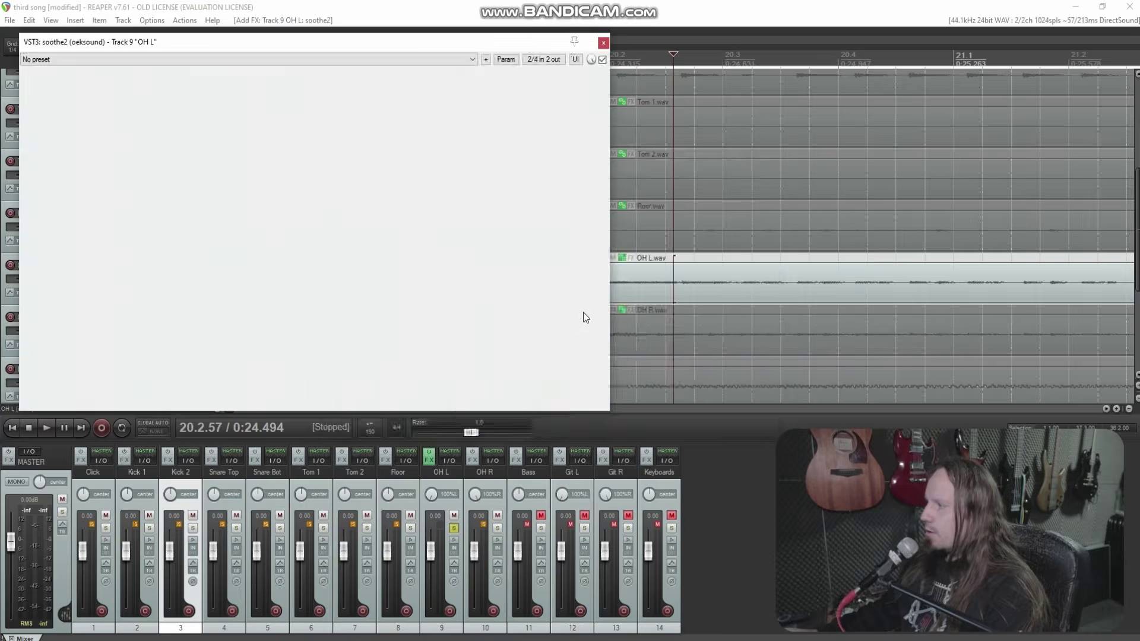
Step: Reshape soothe2's curve on OH L by widening the low end, flattening the upper band and raising band 1 to about 4 dB at 234 Hz
{"action": "left_click_drag", "start_coordinate": [295, 239], "coordinate": [190, 238]}
{"action": "left_click_drag", "start_coordinate": [474, 182], "coordinate": [458, 237]}
{"action": "left_click_drag", "start_coordinate": [346, 238], "coordinate": [263, 204]}
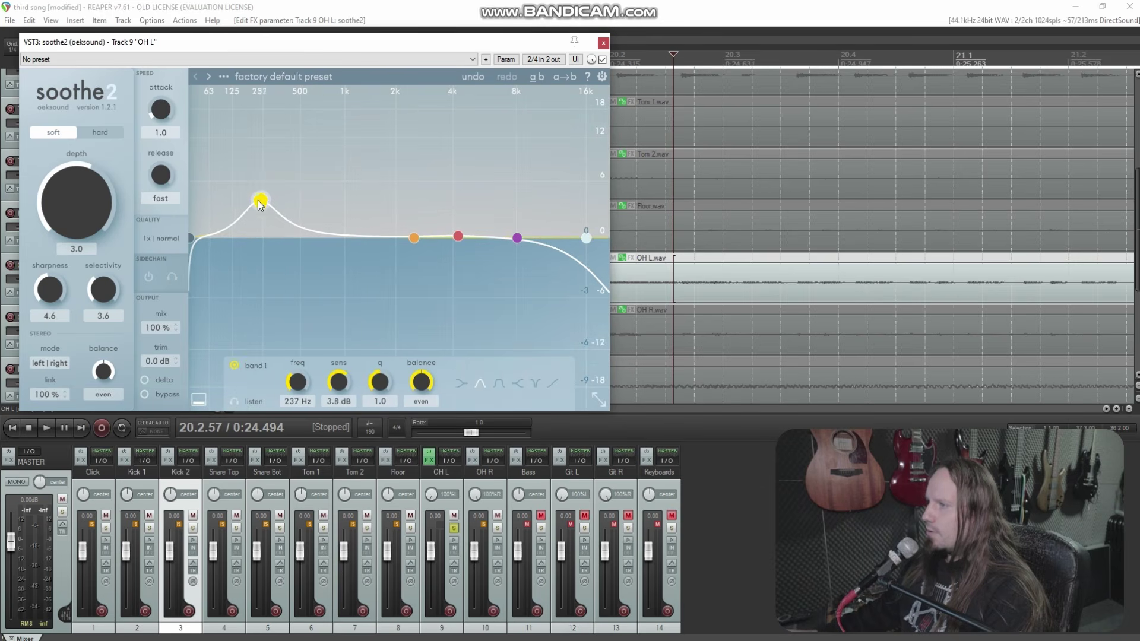
Step: Audition soothe2's delta signal while setting band 1 to 131 Hz, 12 dB and q 0.4 and the attack to fast
{"action": "key", "text": "space"}
{"action": "left_click", "coordinate": [144, 380]}
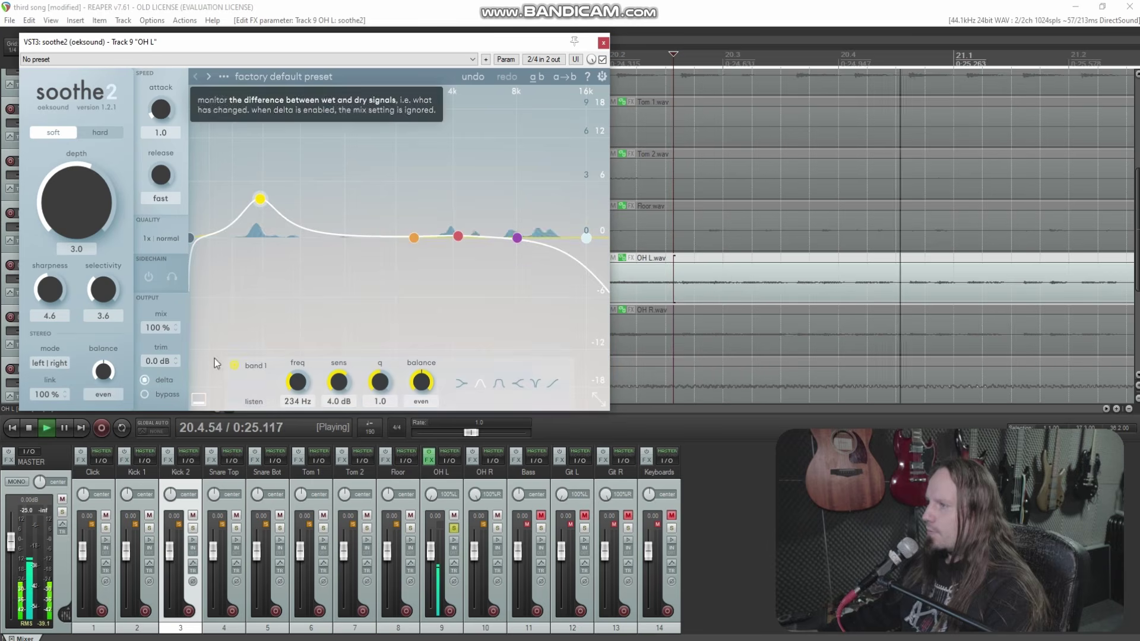
{"action": "left_click_drag", "start_coordinate": [258, 205], "coordinate": [245, 137]}
{"action": "scroll", "coordinate": [259, 138], "scroll_direction": "down", "scroll_amount": 3}
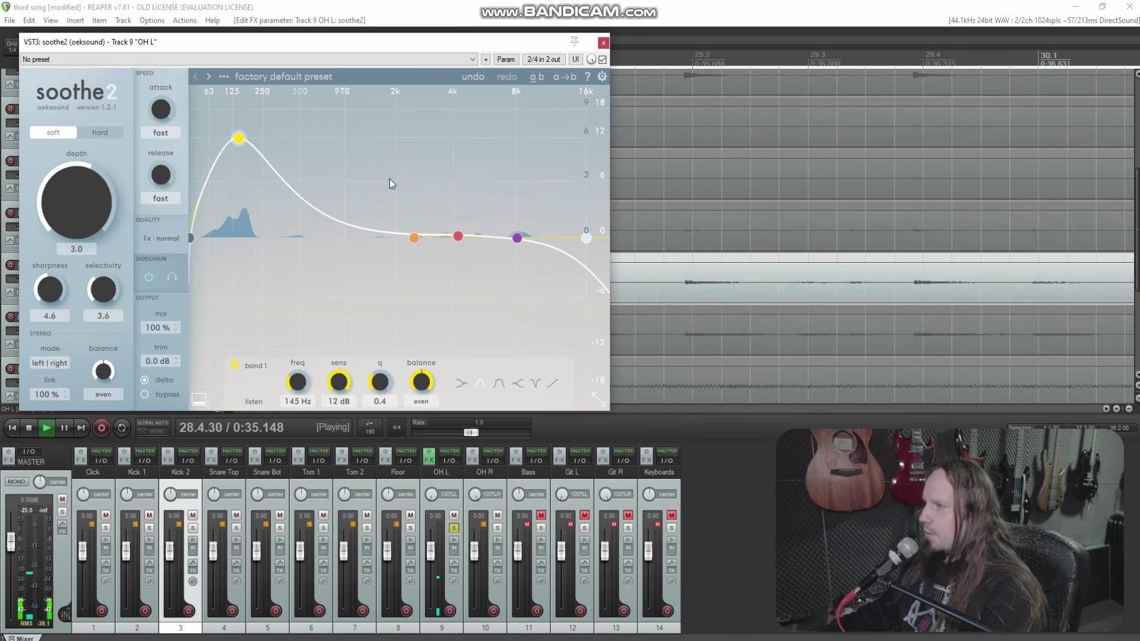
{"action": "left_click_drag", "start_coordinate": [238, 139], "coordinate": [235, 138]}
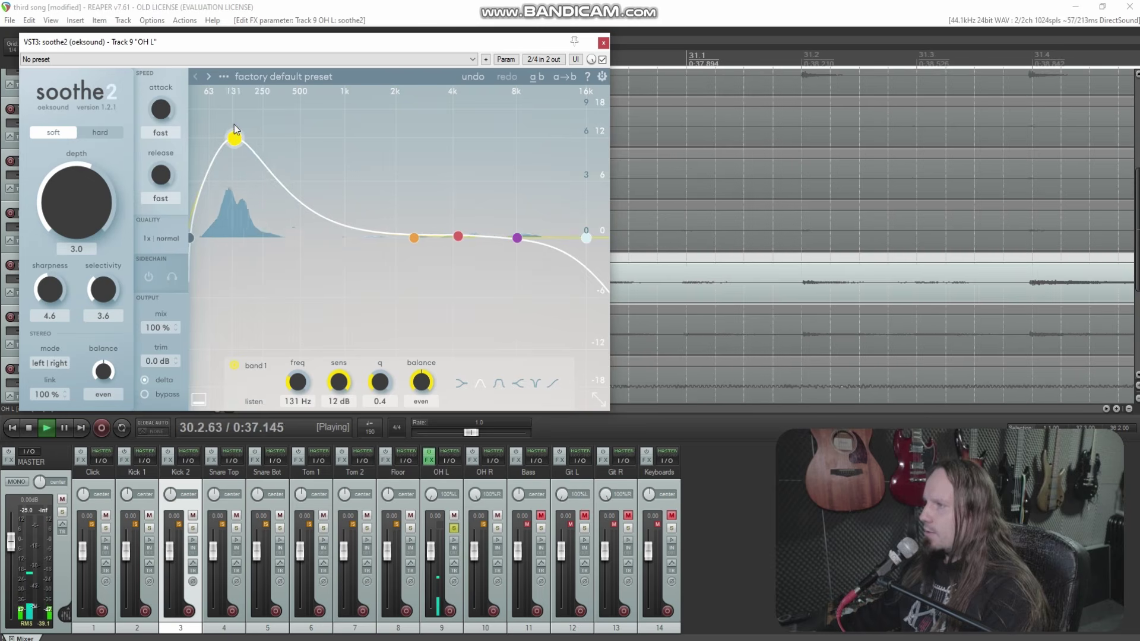
{"action": "key", "text": "space"}
{"action": "left_click", "coordinate": [146, 380]}
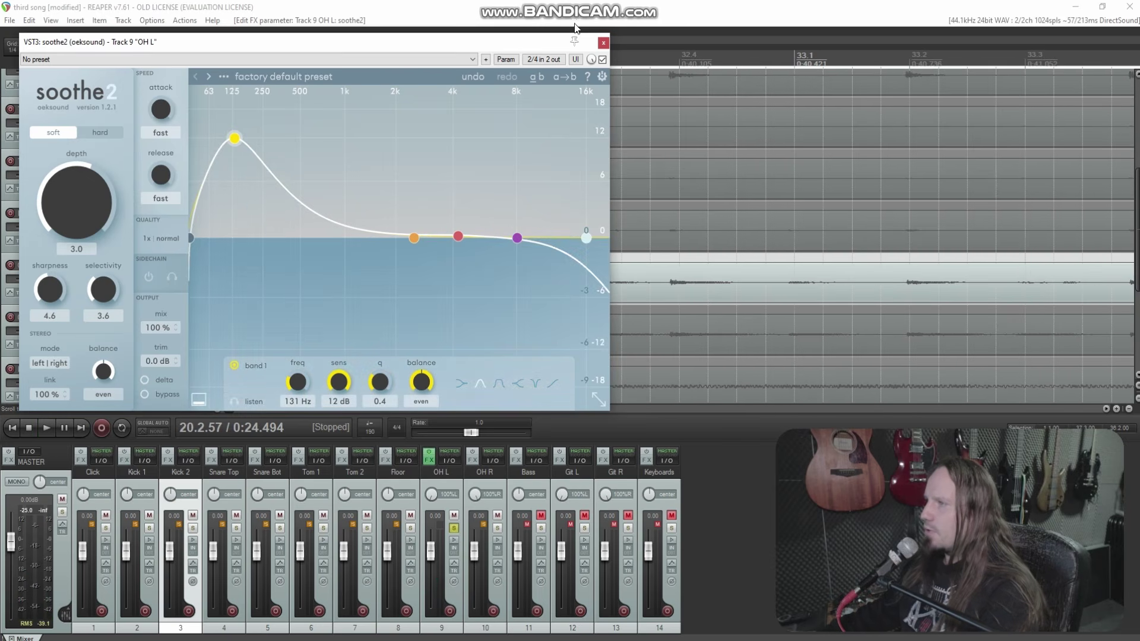
Step: Remove soothe2 from the OH L track and close its effects chain
{"action": "left_click", "coordinate": [603, 42]}
{"action": "left_click", "coordinate": [428, 461]}
{"action": "key", "text": "Delete"}
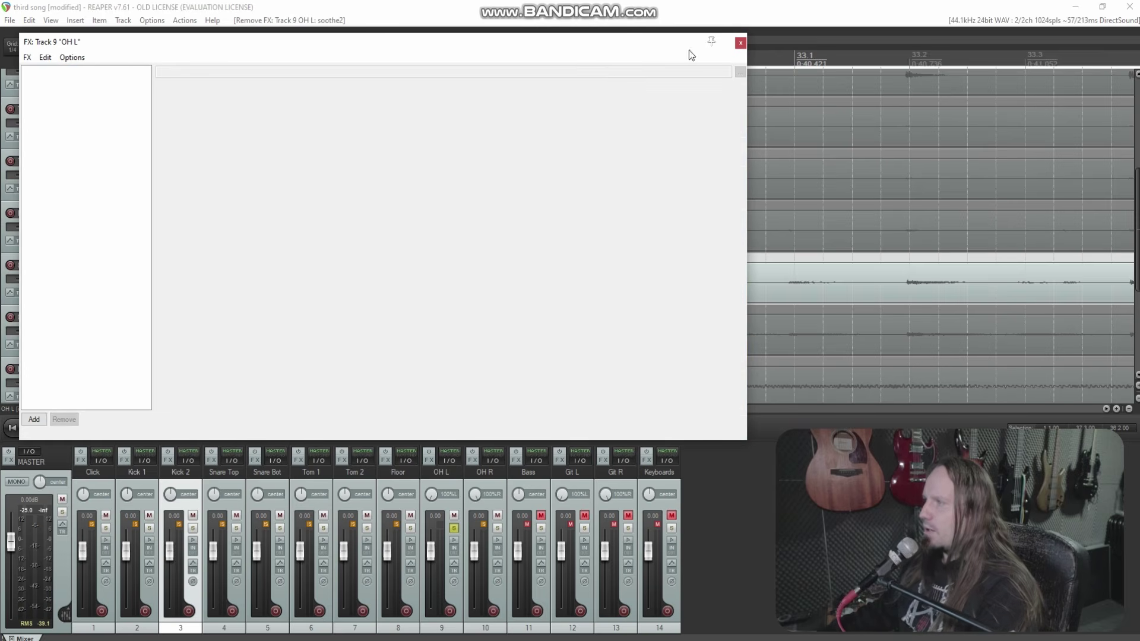
{"action": "left_click", "coordinate": [740, 41]}
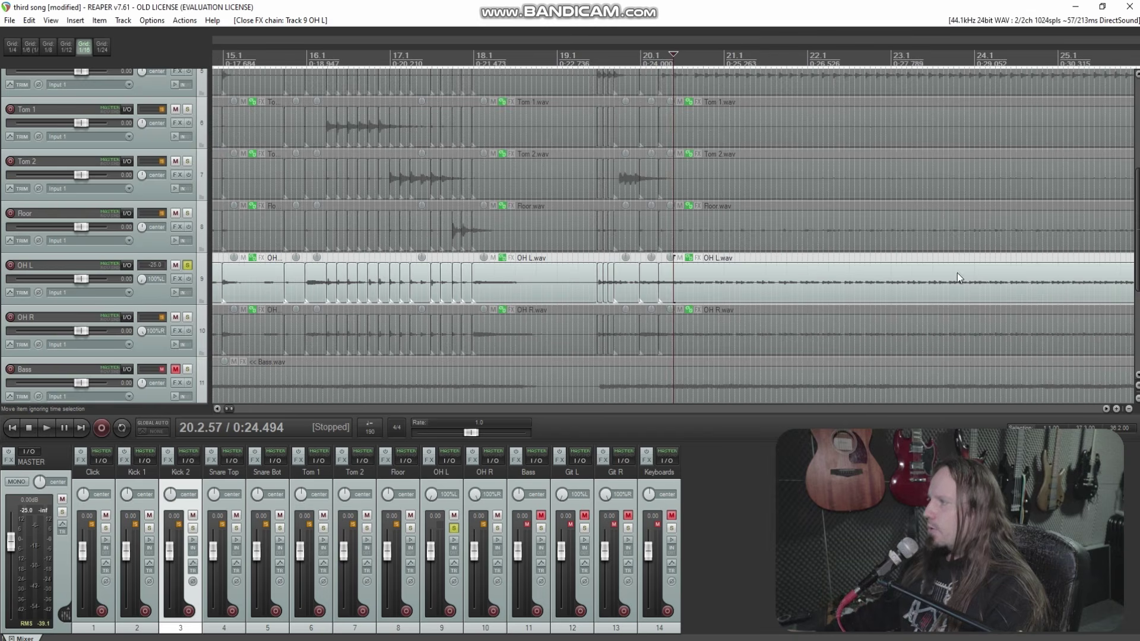
Step: Clear the solo state from all tracks
{"action": "scroll", "coordinate": [819, 151], "scroll_direction": "up", "scroll_amount": 4}
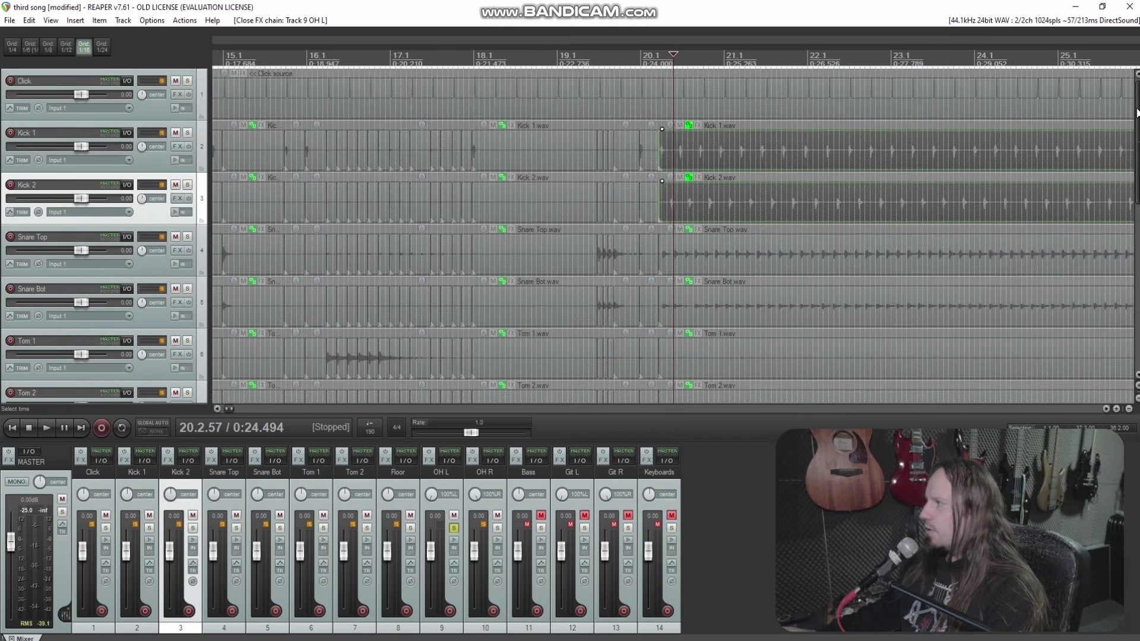
{"action": "scroll", "coordinate": [669, 162], "scroll_direction": "up", "scroll_amount": 5}
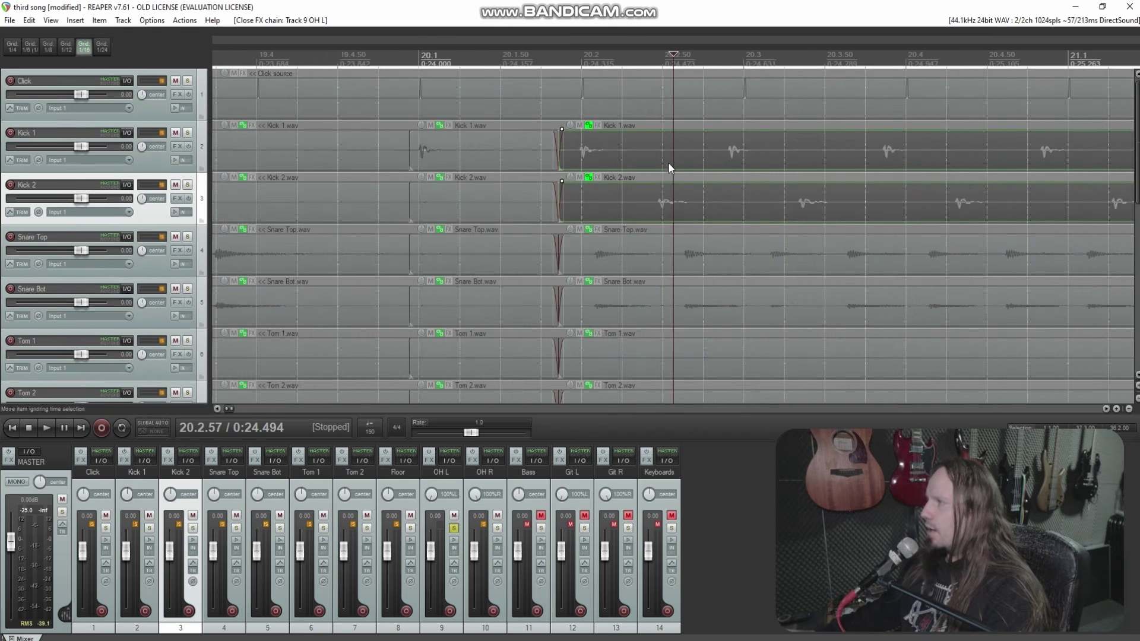
{"action": "left_click", "coordinate": [188, 132]}
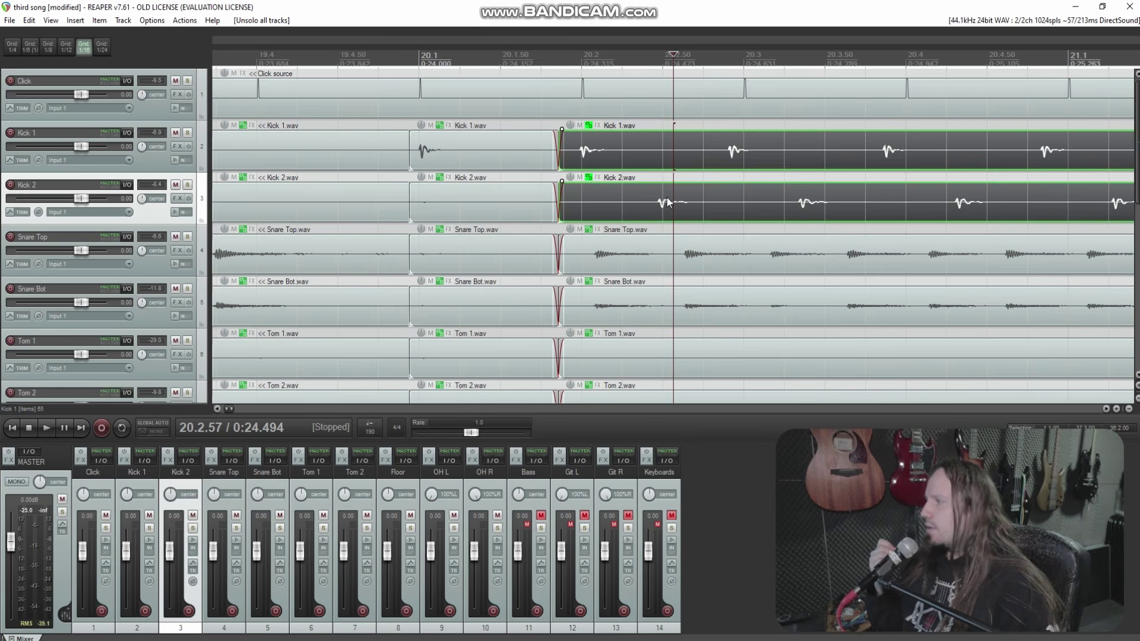
Step: Split the kick group just before the Kick 2 hit at 20.2.50 and try slipping its contents to the grid, undoing the slip
{"action": "scroll", "coordinate": [667, 197], "scroll_direction": "down", "scroll_amount": 5}
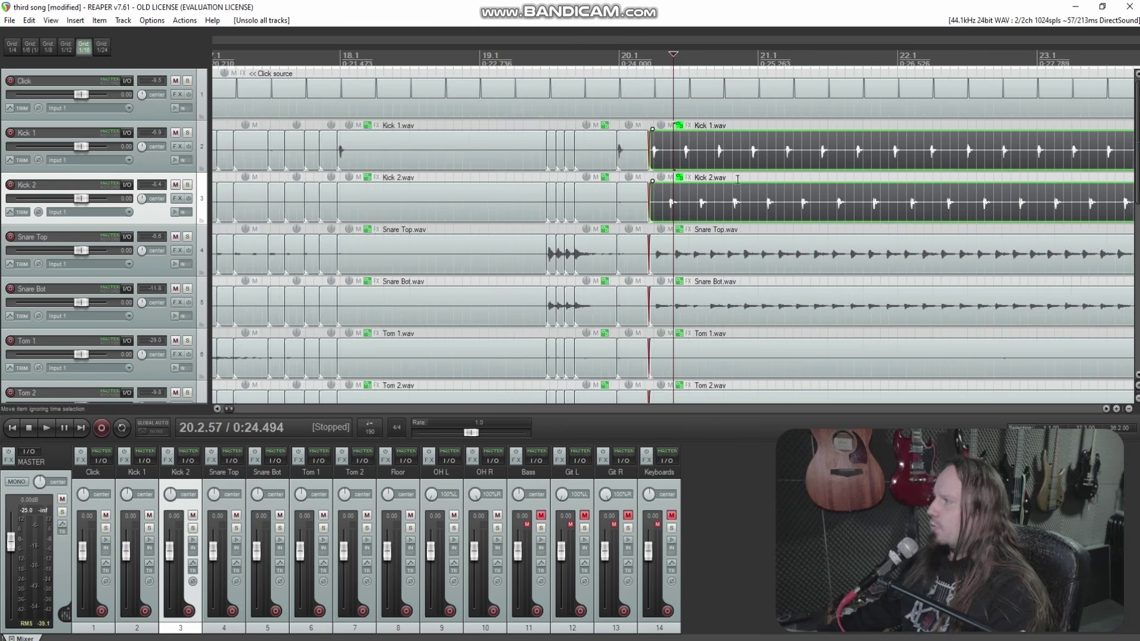
{"action": "scroll", "coordinate": [718, 172], "scroll_direction": "down", "scroll_amount": 4}
{"action": "scroll", "coordinate": [747, 177], "scroll_direction": "up", "scroll_amount": 7}
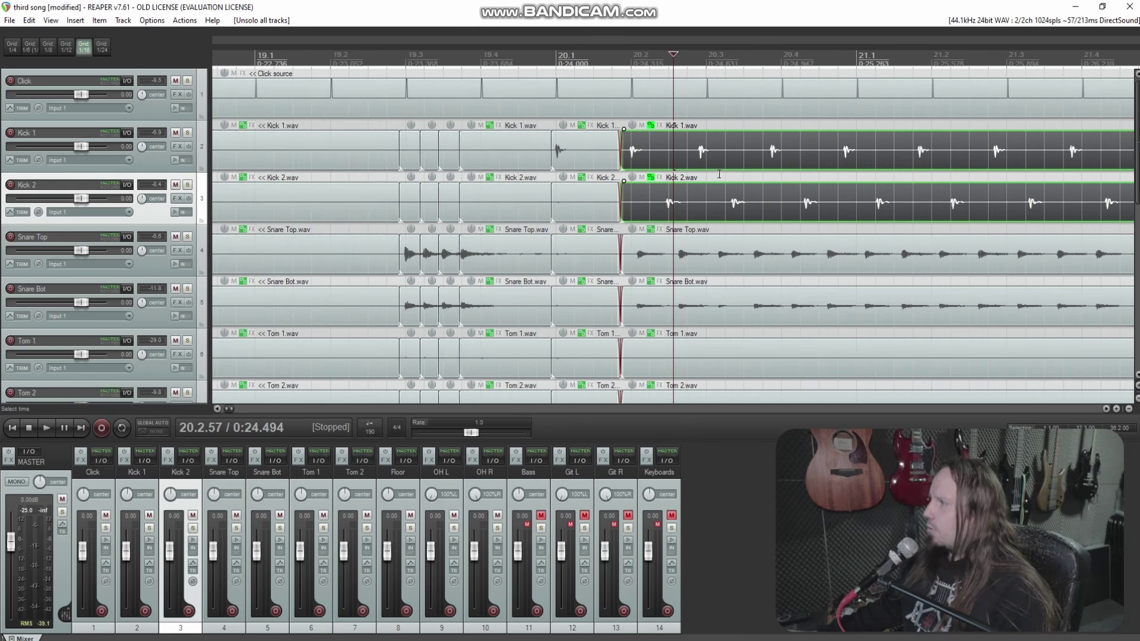
{"action": "scroll", "coordinate": [717, 170], "scroll_direction": "up", "scroll_amount": 2}
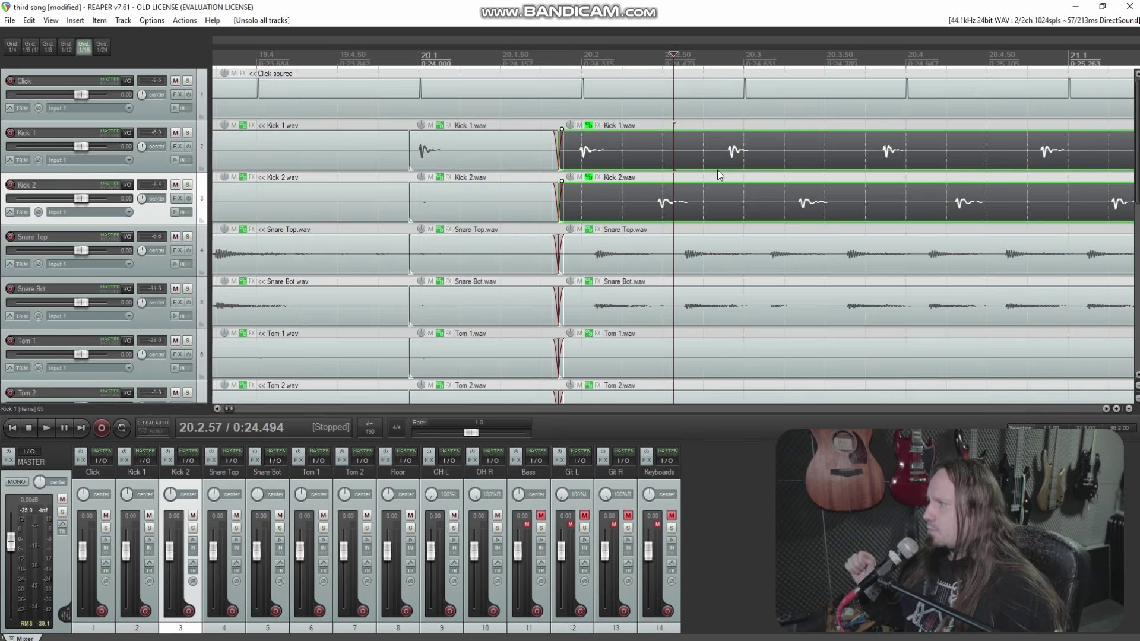
{"action": "scroll", "coordinate": [689, 178], "scroll_direction": "up", "scroll_amount": 3}
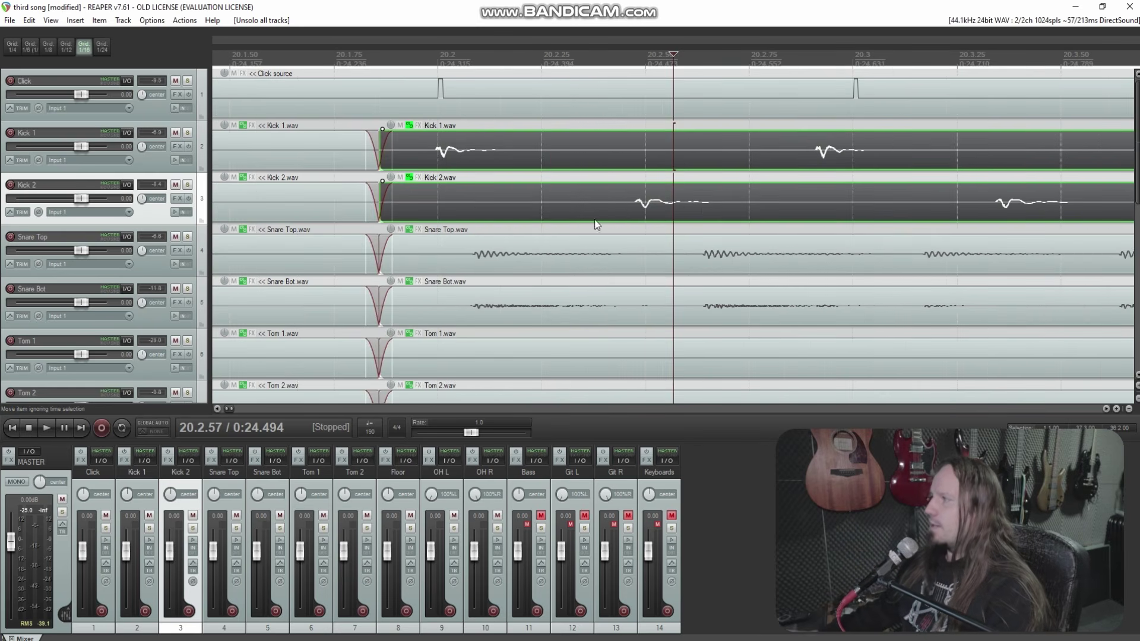
{"action": "left_click", "coordinate": [614, 201]}
{"action": "key", "text": "s"}
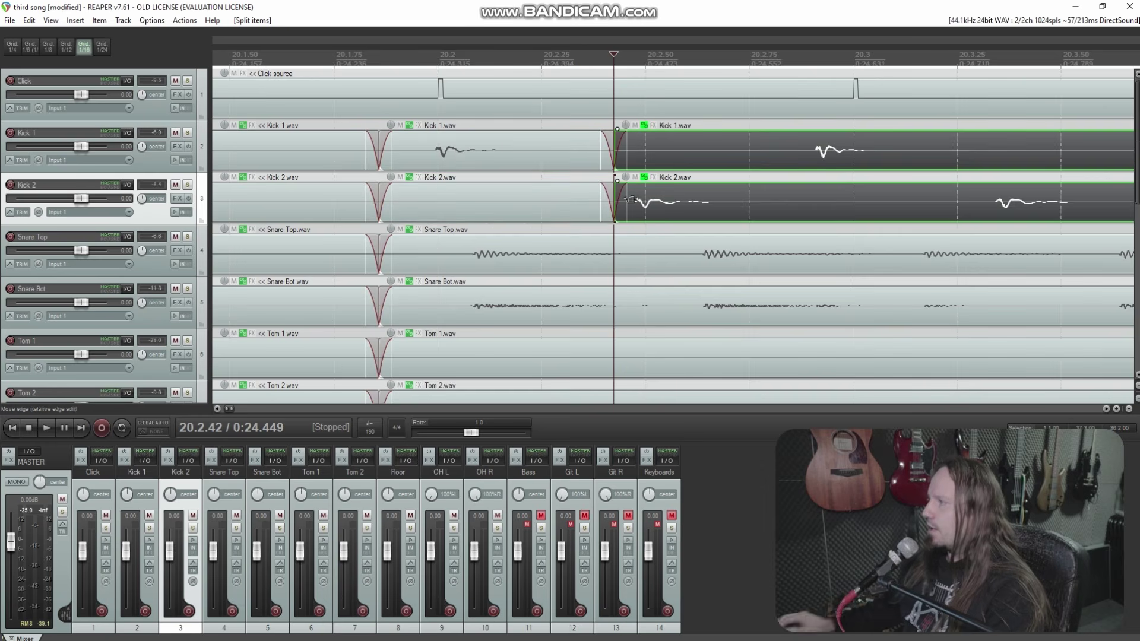
{"action": "left_click_drag", "start_coordinate": [683, 203], "coordinate": [696, 204]}
{"action": "key", "text": "ctrl+z"}
Step: Split the kick group and the remaining drum group together at 27.1.24, at the end of the double-kick passage
{"action": "scroll", "coordinate": [699, 191], "scroll_direction": "down", "scroll_amount": 8}
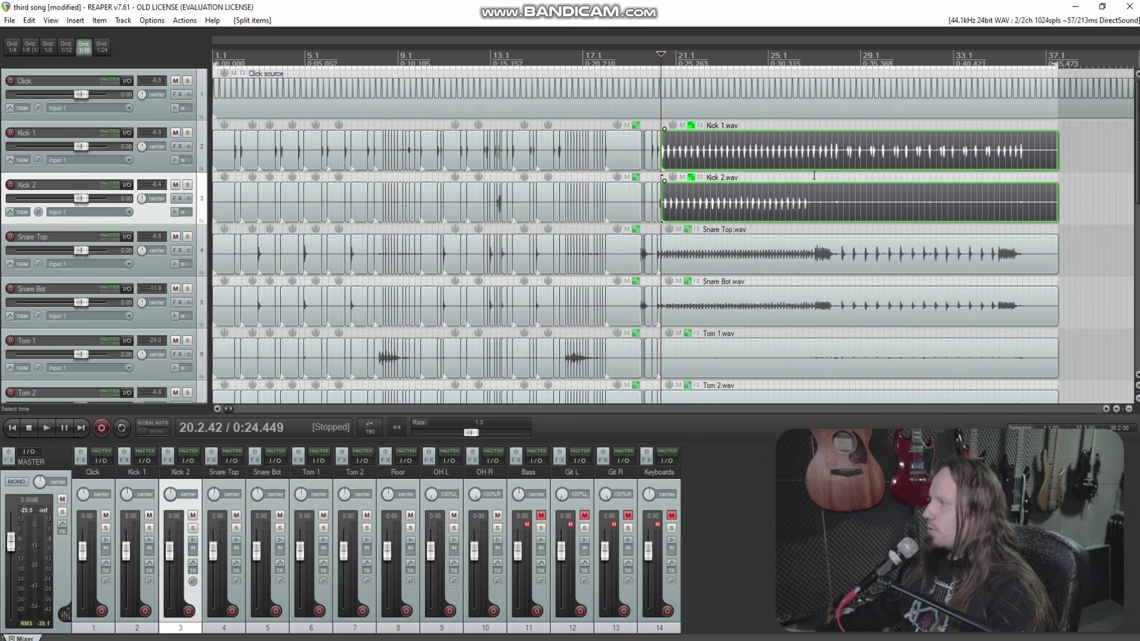
{"action": "left_click", "coordinate": [820, 165]}
{"action": "scroll", "coordinate": [705, 161], "scroll_direction": "up", "scroll_amount": 8}
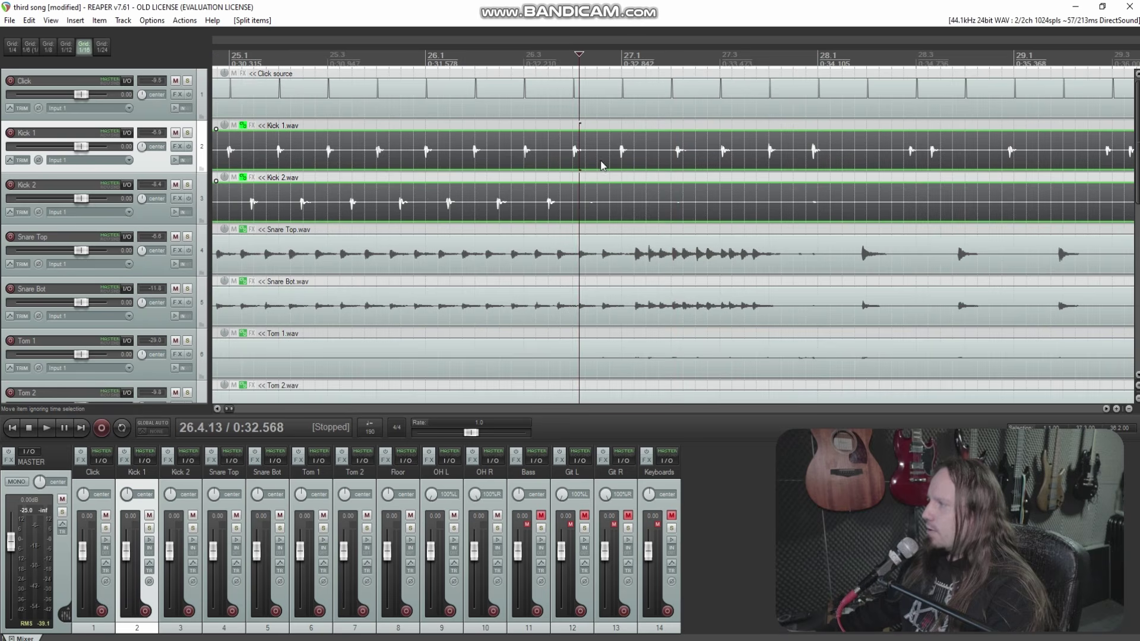
{"action": "left_click", "coordinate": [637, 155]}
{"action": "scroll", "coordinate": [638, 153], "scroll_direction": "up", "scroll_amount": 5}
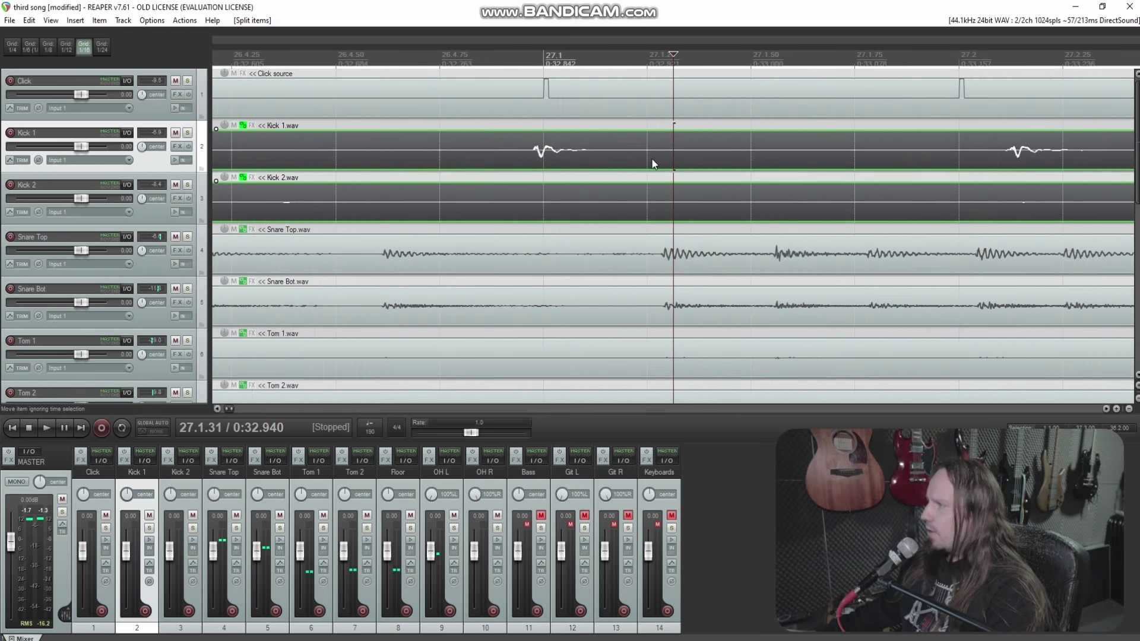
{"action": "left_click", "coordinate": [641, 155]}
{"action": "left_click", "coordinate": [640, 252], "text": "ctrl"}
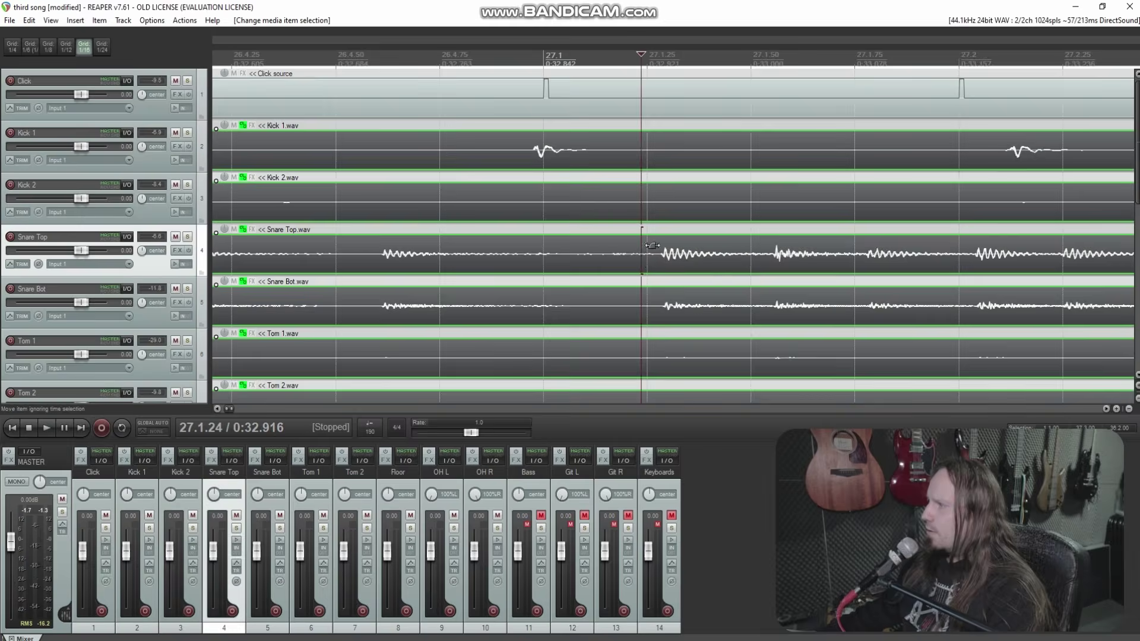
{"action": "key", "text": "s"}
{"action": "scroll", "coordinate": [786, 196], "scroll_direction": "down", "scroll_amount": 10}
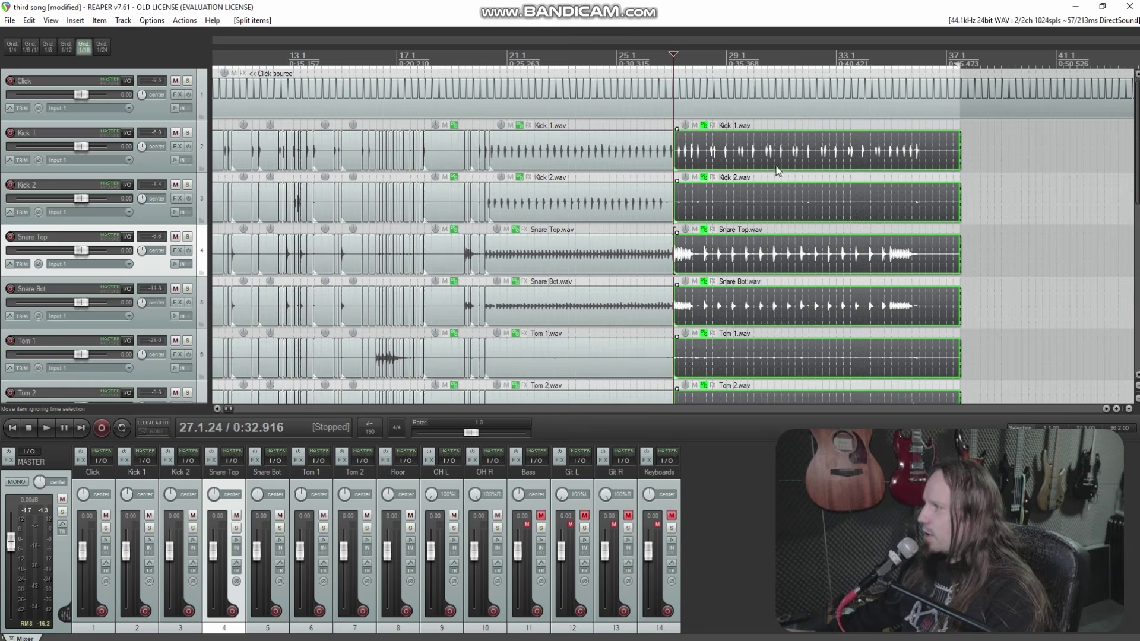
Step: Slip the contents of the kick items starting at 20.2.42 so the Kick 2 hit lands on 20.2.50
{"action": "left_click", "coordinate": [514, 159]}
{"action": "scroll", "coordinate": [514, 158], "scroll_direction": "up", "scroll_amount": 8}
{"action": "left_click", "coordinate": [642, 171]}
{"action": "scroll", "coordinate": [546, 204], "scroll_direction": "up", "scroll_amount": 2}
{"action": "left_click", "coordinate": [548, 204]}
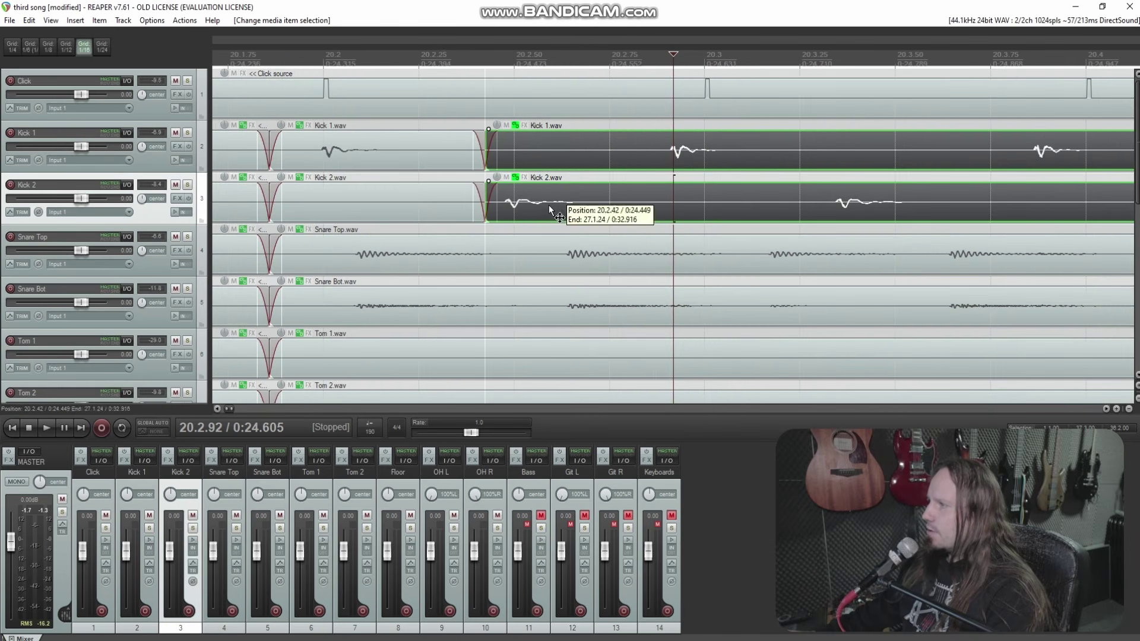
{"action": "left_click_drag", "start_coordinate": [543, 205], "coordinate": [554, 208]}
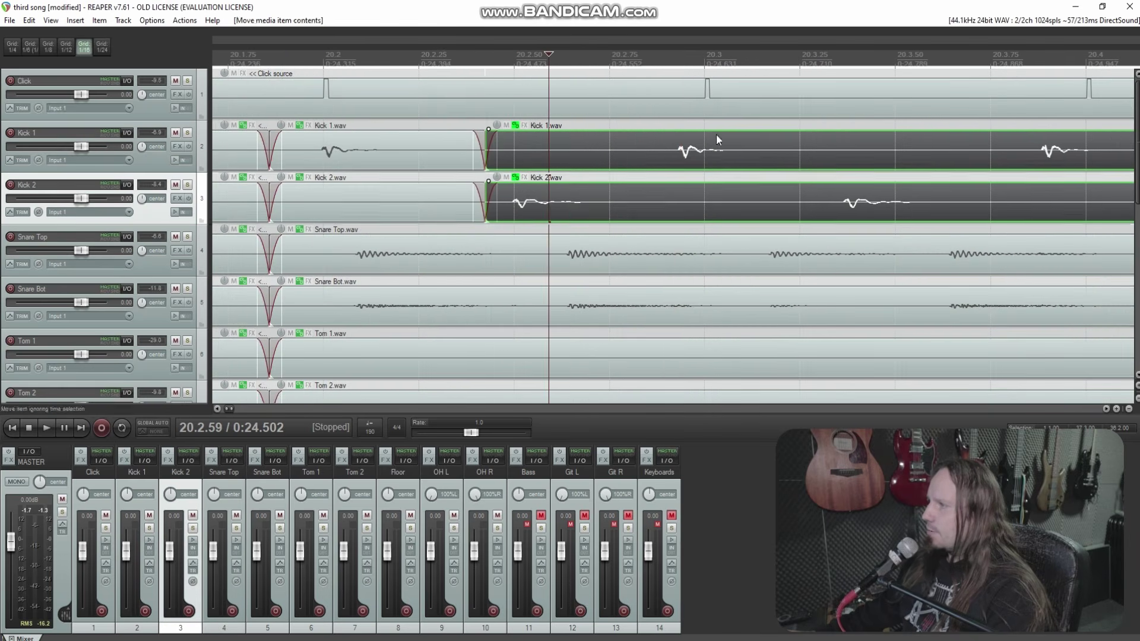
Step: Set the grid to 1/8, split the kick group at 20.2.86 and slip the Kick 1 hit onto 20.3
{"action": "left_click", "coordinate": [603, 152]}
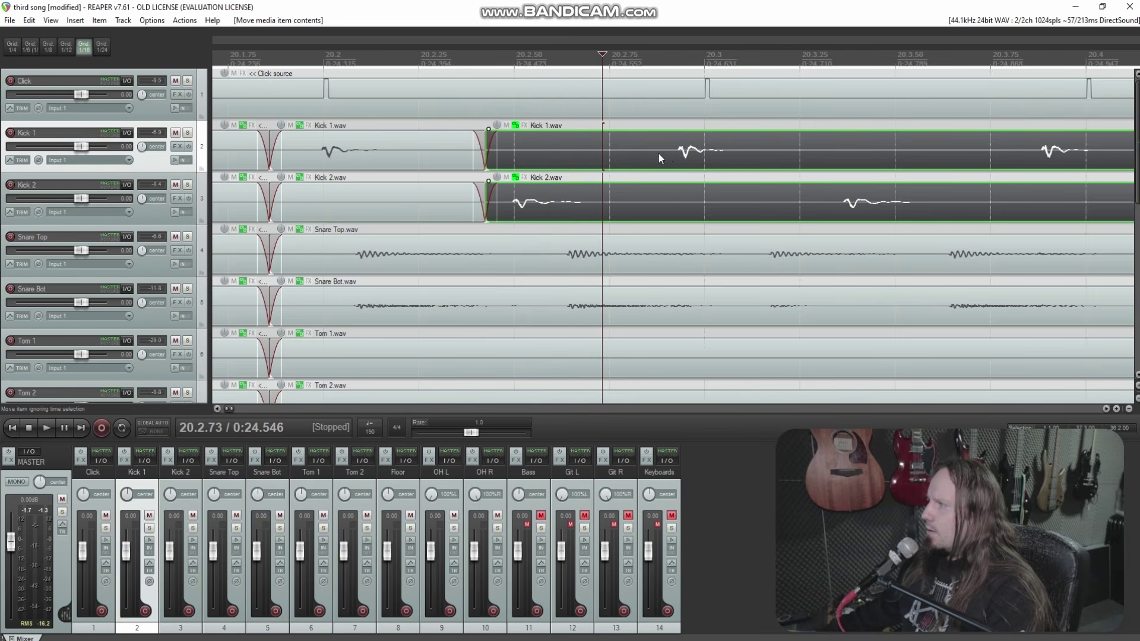
{"action": "left_click", "coordinate": [652, 152]}
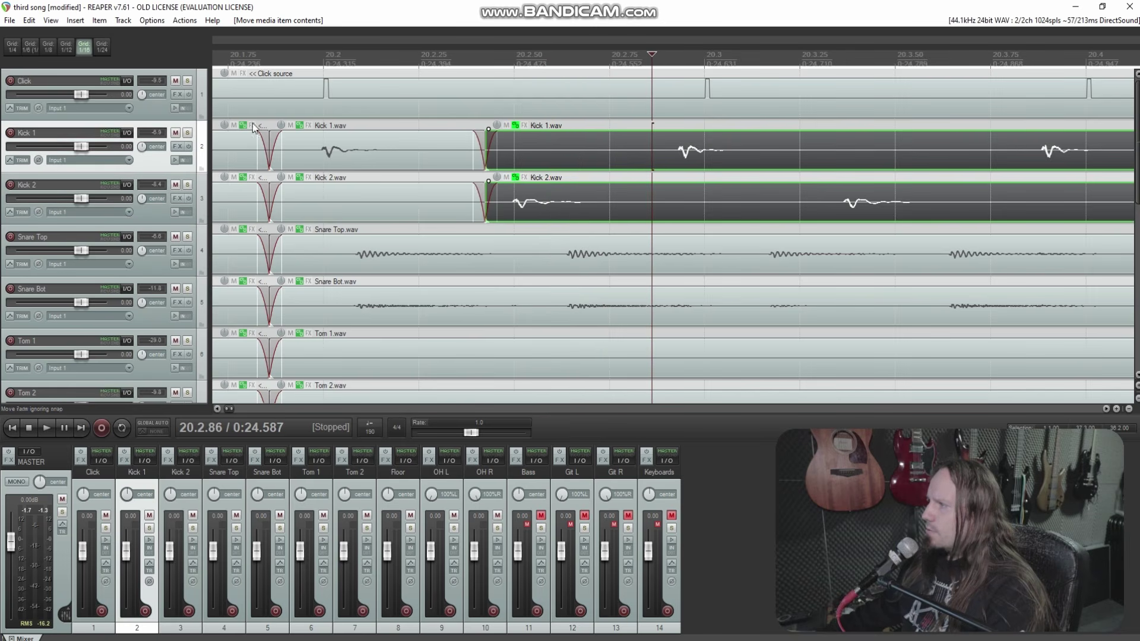
{"action": "left_click", "coordinate": [90, 52]}
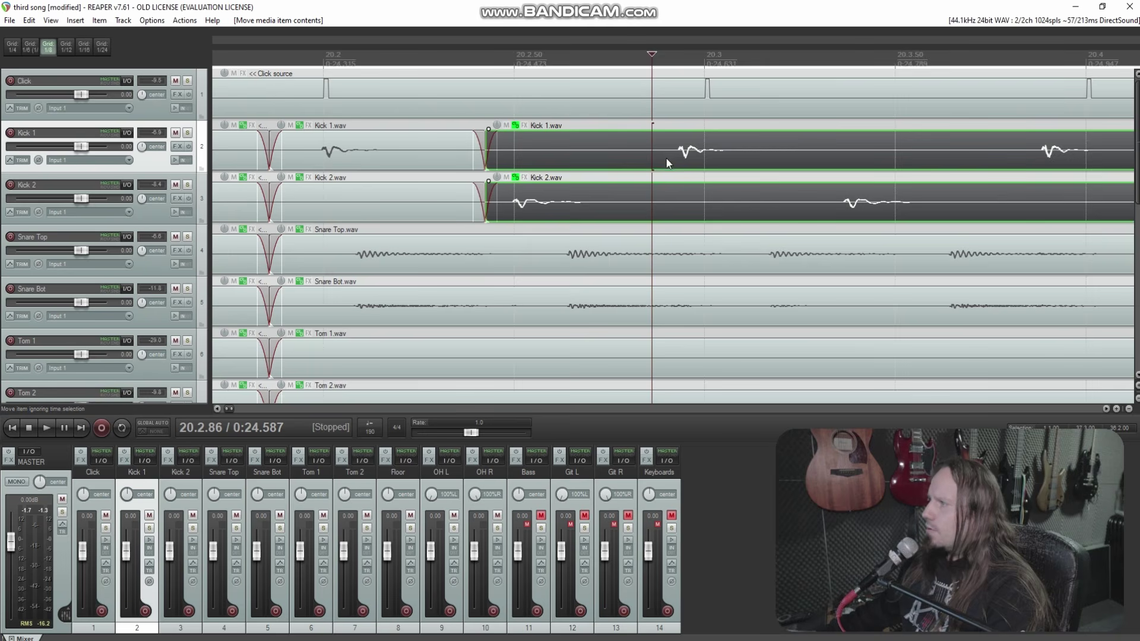
{"action": "key", "text": "s"}
{"action": "left_click_drag", "start_coordinate": [700, 153], "coordinate": [742, 151]}
Step: Split the kick group at 20.3.34 and slip its contents so the Kick 2 hit lands on 20.3.50
{"action": "left_click", "coordinate": [836, 201]}
{"action": "left_click", "coordinate": [835, 201]}
{"action": "key", "text": "s"}
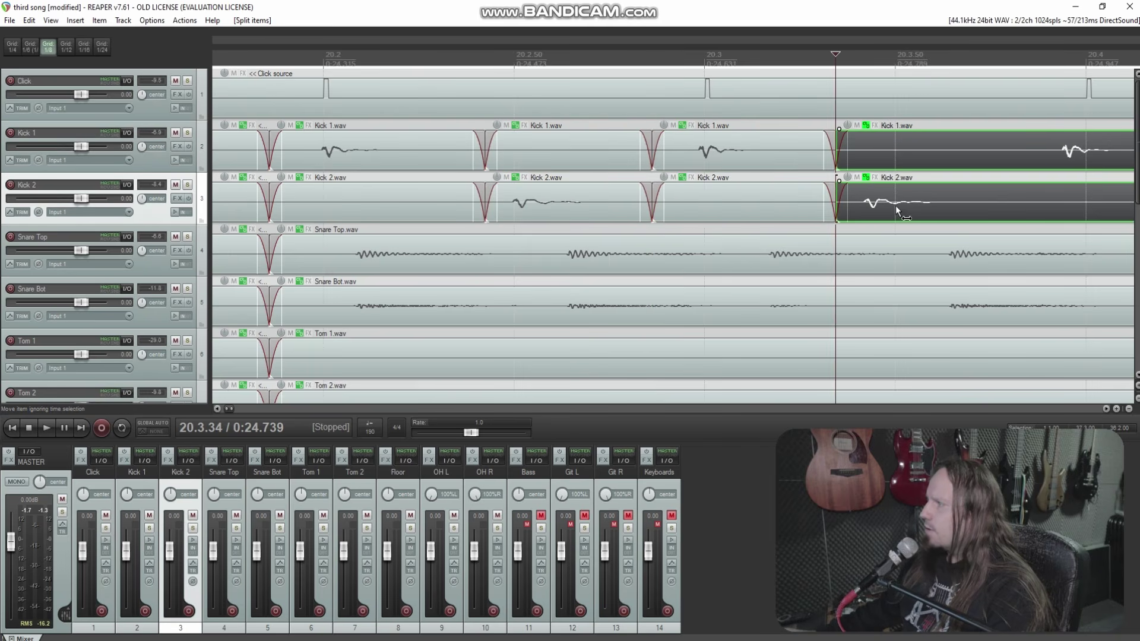
{"action": "scroll", "coordinate": [771, 142], "scroll_direction": "right", "scroll_amount": 5}
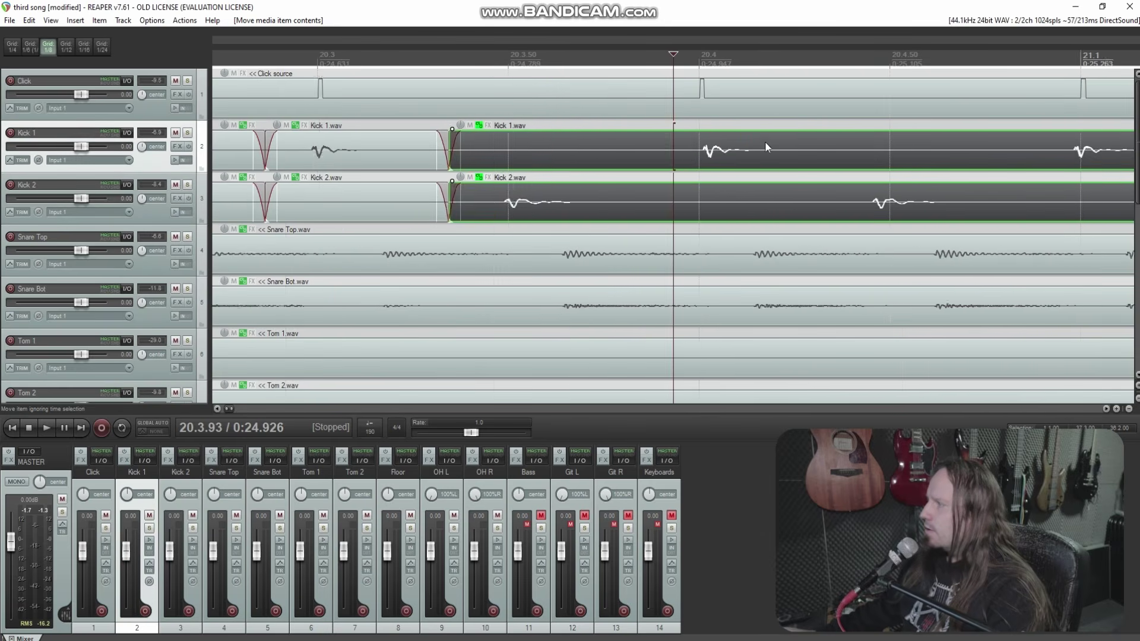
Step: Split the kick group before each of the next two hits, slipping Kick 1 onto 20.4 and Kick 2 onto 20.4.50
{"action": "left_click", "coordinate": [686, 152]}
{"action": "key", "text": "s"}
{"action": "left_click_drag", "start_coordinate": [733, 151], "coordinate": [739, 151]}
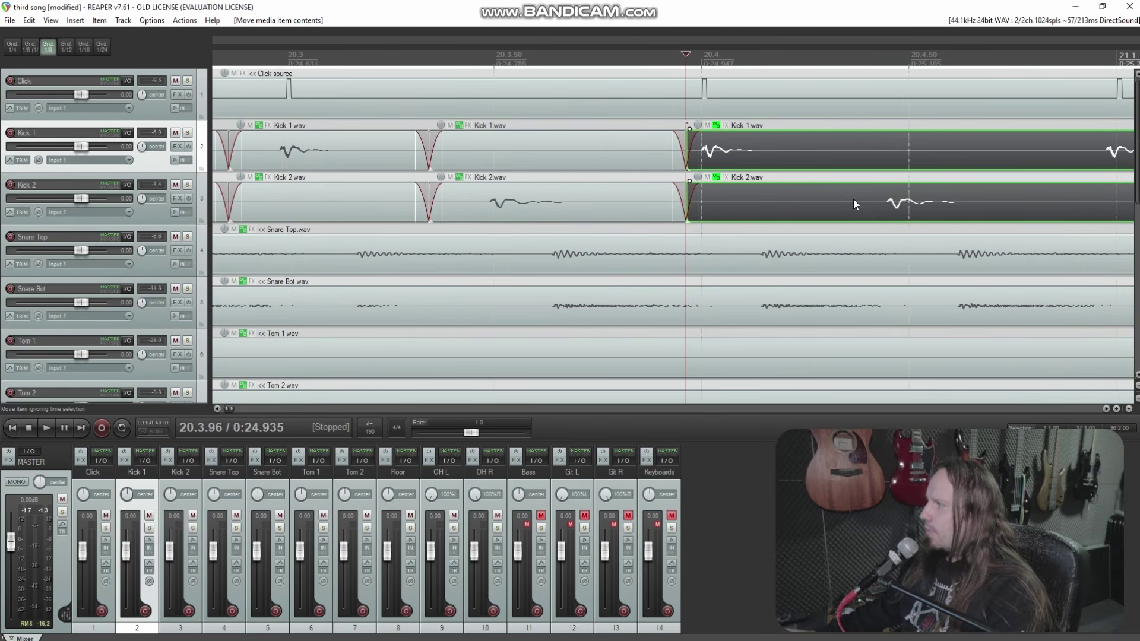
{"action": "left_click", "coordinate": [853, 198]}
{"action": "key", "text": "s"}
{"action": "left_click_drag", "start_coordinate": [867, 201], "coordinate": [872, 202]}
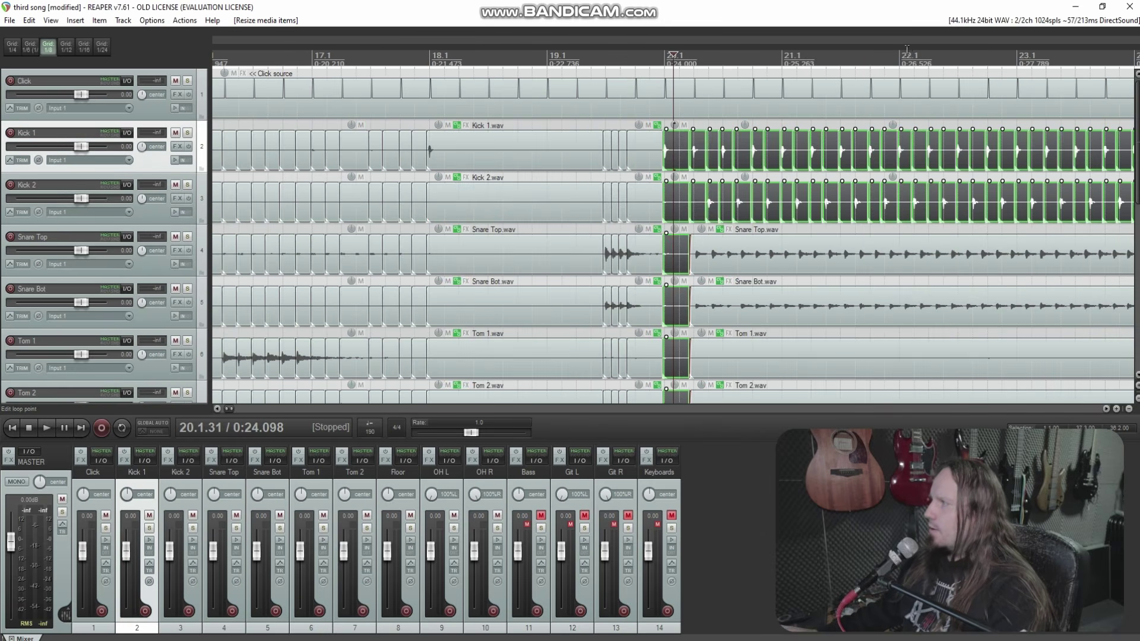
Step: Look over the edited kick items from bar 20 to bar 25
{"action": "left_click", "coordinate": [907, 53]}
{"action": "scroll", "coordinate": [617, 168], "scroll_direction": "up", "scroll_amount": 4}
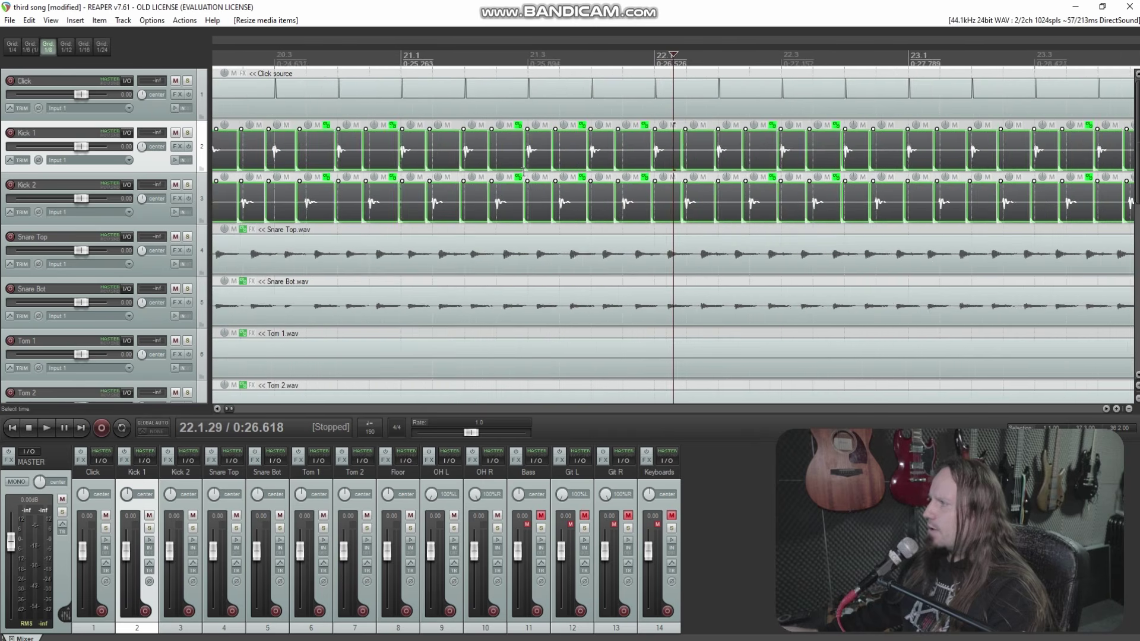
{"action": "scroll", "coordinate": [618, 168], "scroll_direction": "left", "scroll_amount": 6}
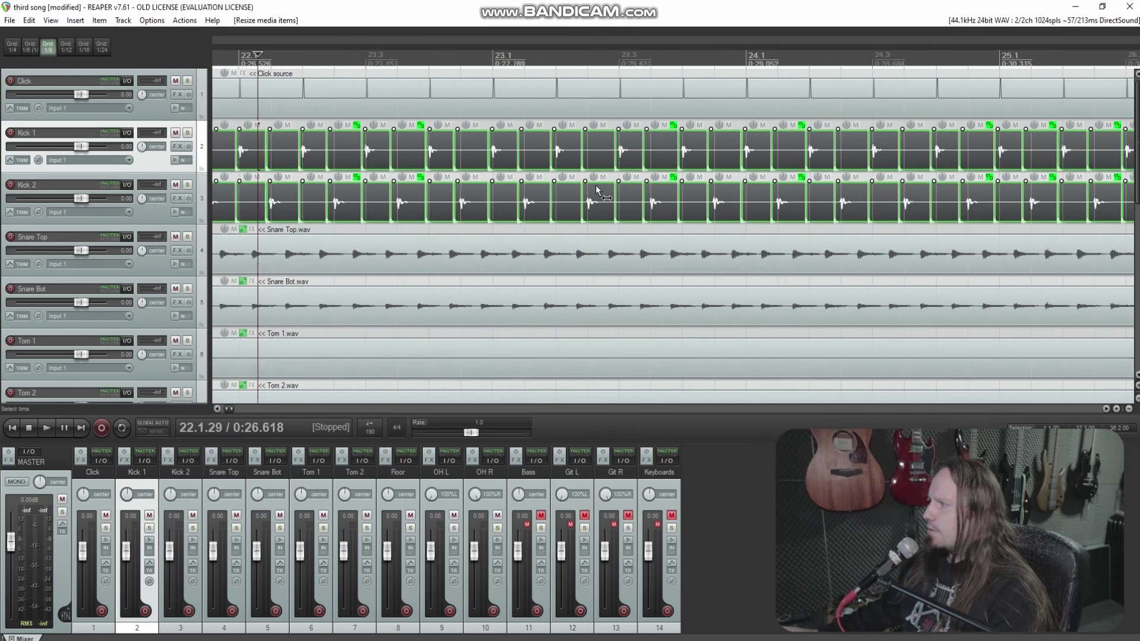
{"action": "scroll", "coordinate": [591, 197], "scroll_direction": "left", "scroll_amount": 5}
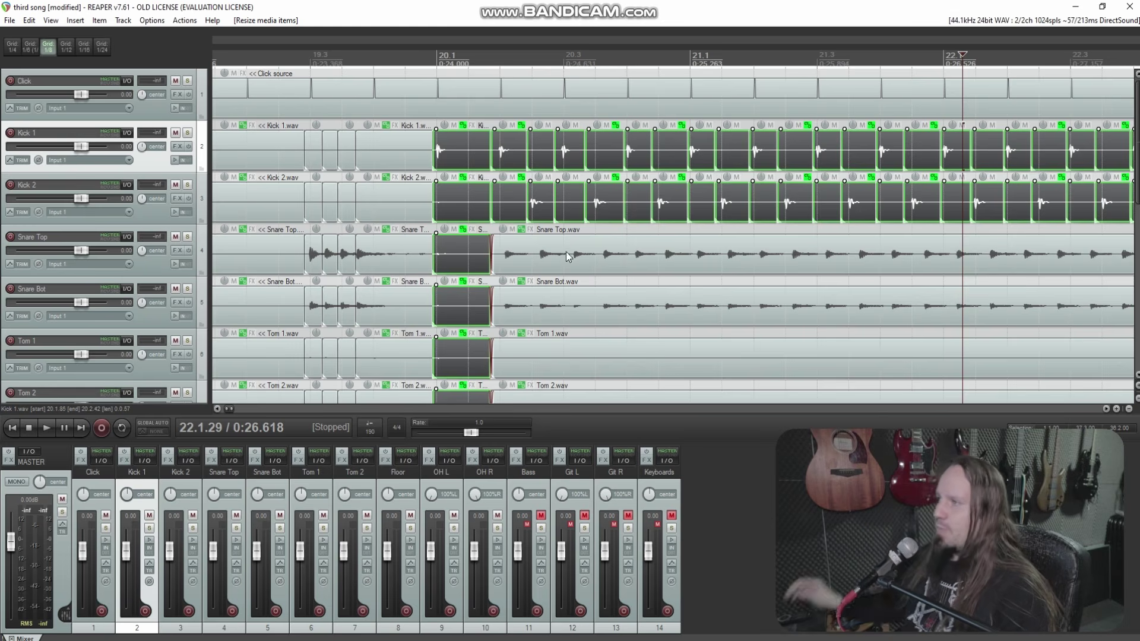
Step: Solo the Kick 1 track and add the Silencer plug-in by Black Salt Audio to it
{"action": "left_click", "coordinate": [187, 133]}
{"action": "left_click", "coordinate": [177, 146]}
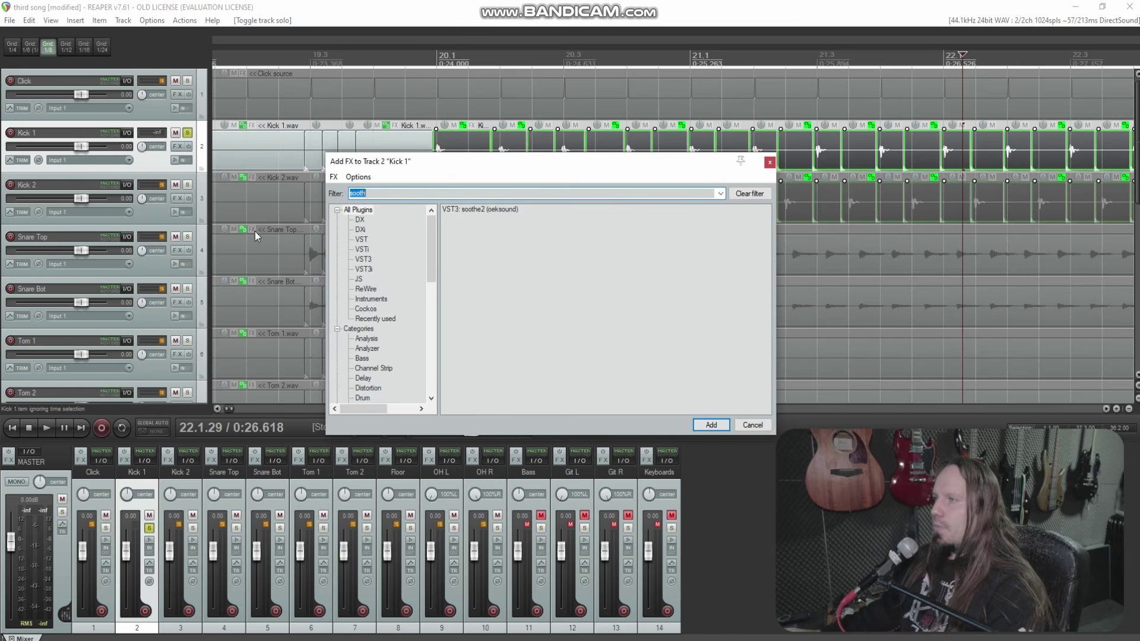
{"action": "type", "text": "so"}
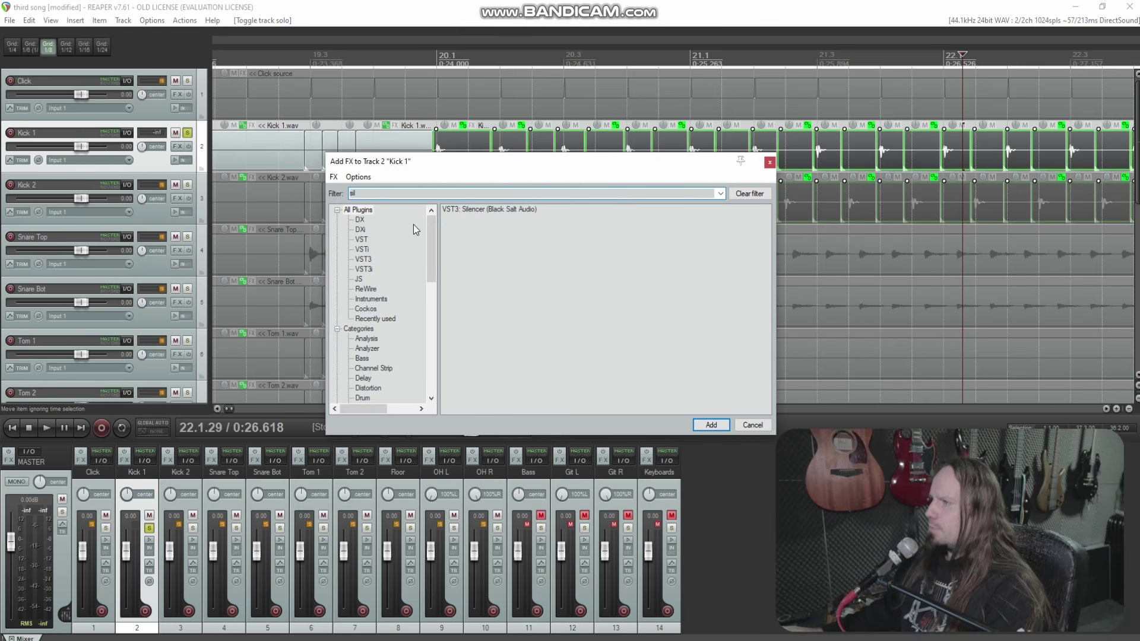
{"action": "left_click", "coordinate": [487, 209]}
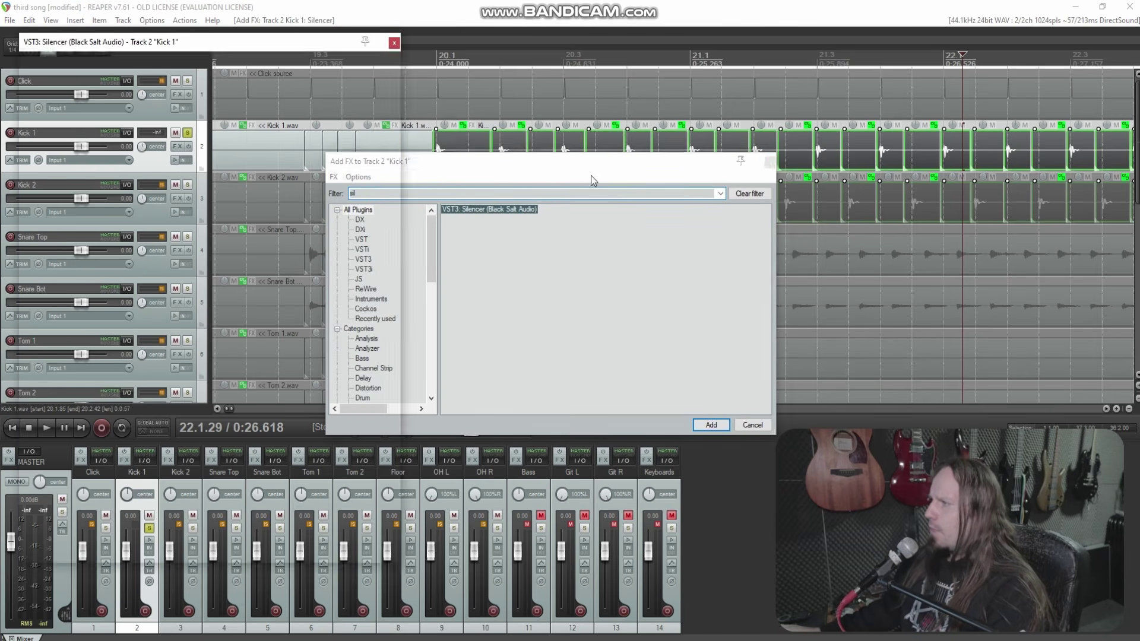
{"action": "key", "text": "Return"}
Step: Play the kicks from bar 20 with Silencer in kick mode, lowering the threshold slightly below -12 dB, setting length to 111 ms and raising DeBleed
{"action": "left_click", "coordinate": [487, 54]}
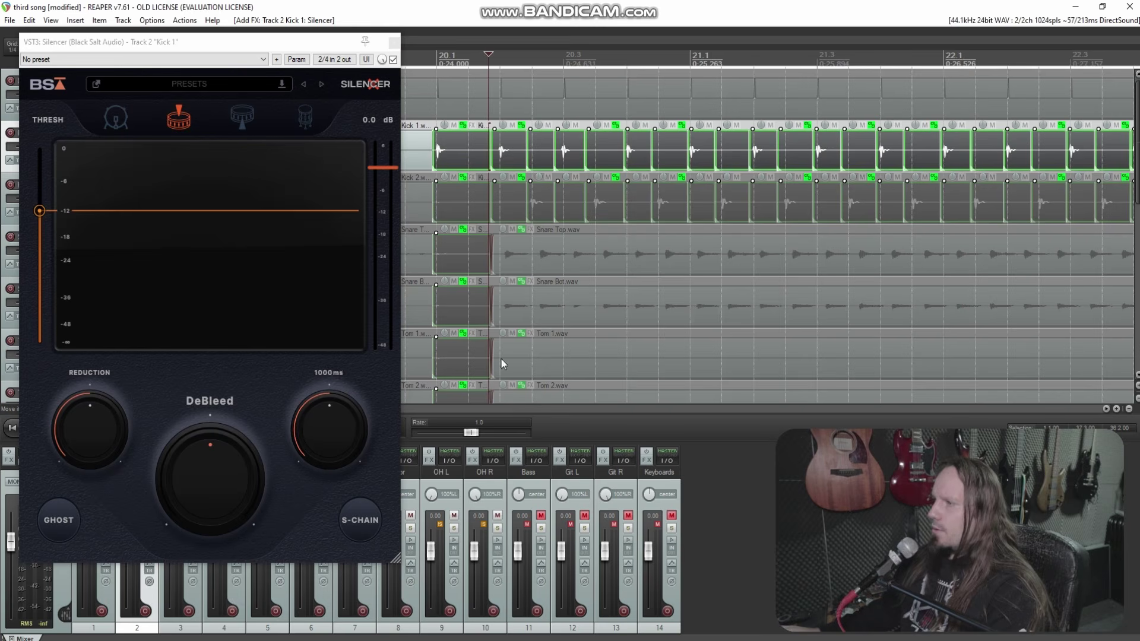
{"action": "left_click", "coordinate": [116, 118]}
{"action": "key", "text": "space"}
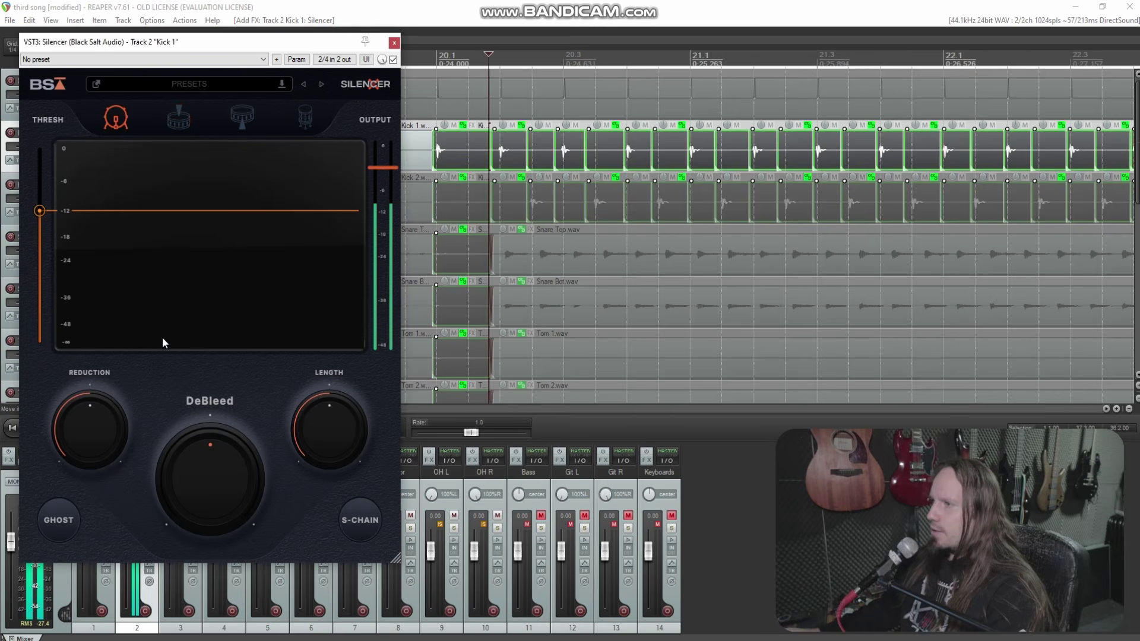
{"action": "left_click_drag", "start_coordinate": [39, 212], "coordinate": [41, 221]}
{"action": "left_click_drag", "start_coordinate": [302, 426], "coordinate": [341, 491]}
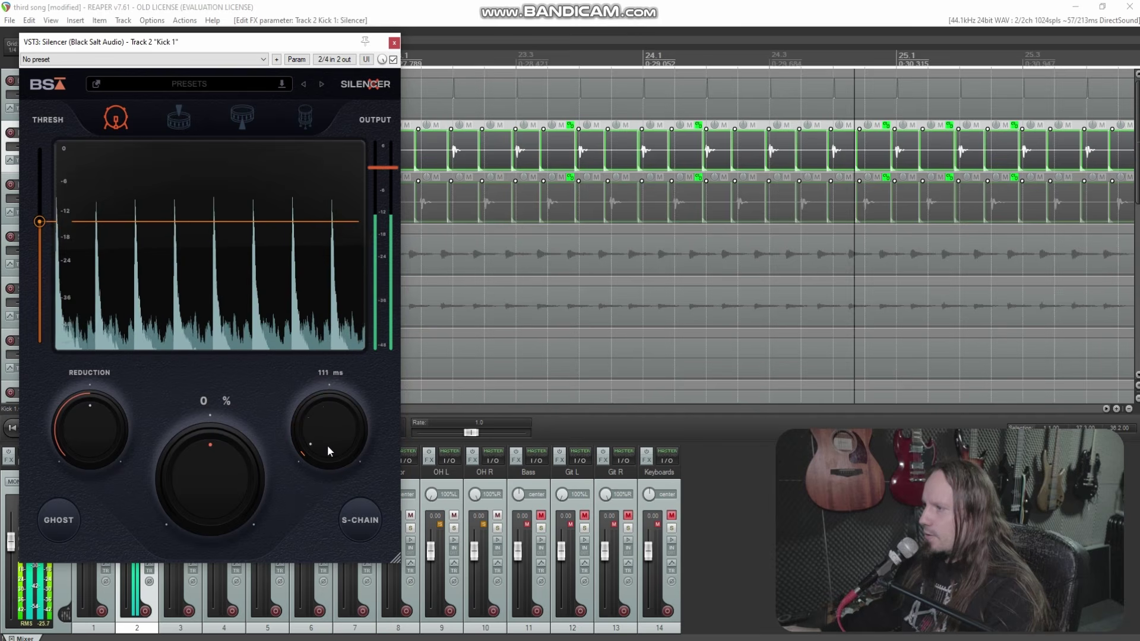
{"action": "left_click_drag", "start_coordinate": [236, 471], "coordinate": [232, 447]}
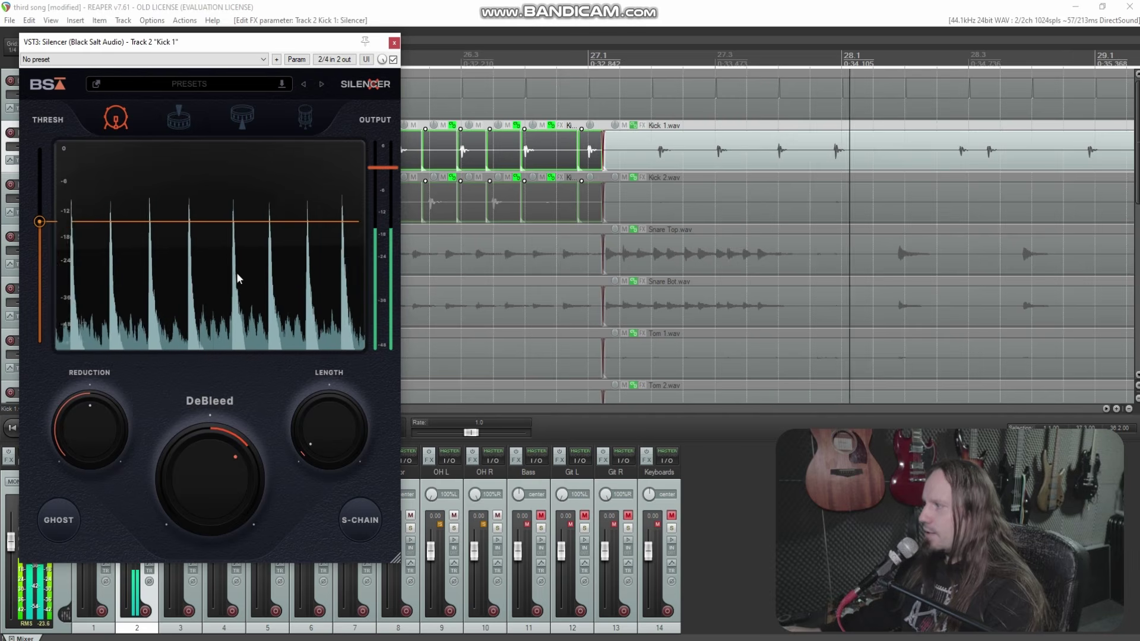
Step: Remove Silencer from the Kick 1 track and close its effects chain
{"action": "left_click", "coordinate": [395, 44]}
{"action": "left_click", "coordinate": [181, 151]}
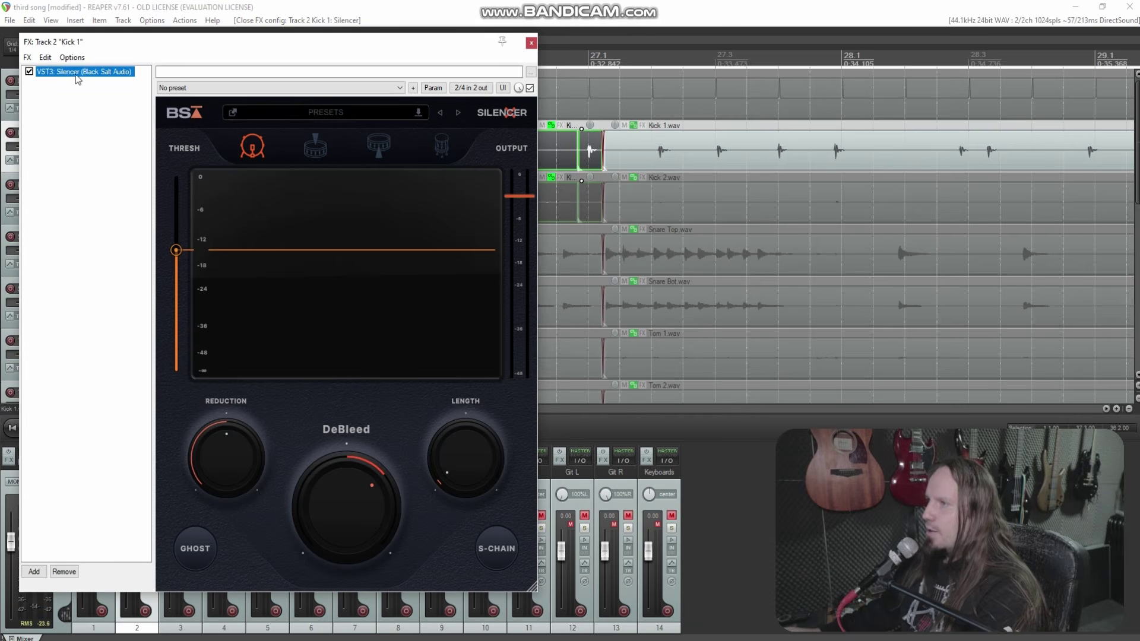
{"action": "key", "text": "Delete"}
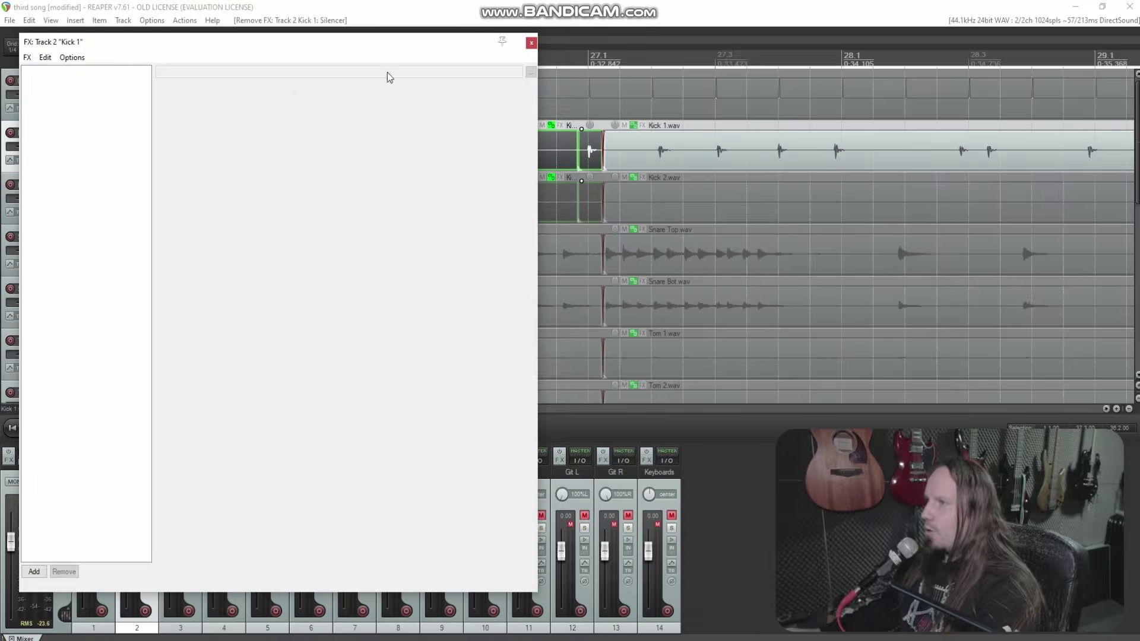
{"action": "left_click", "coordinate": [531, 43]}
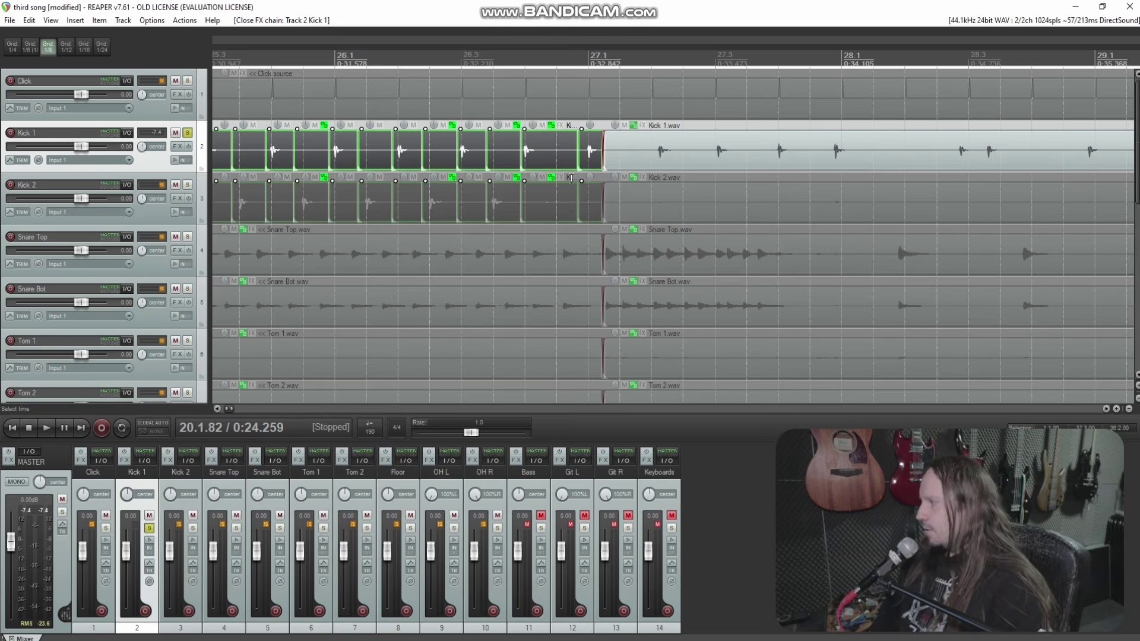
Step: Select the grouped snare, tom and overhead items of the double-kick passage and turn off the Kick 1 solo
{"action": "scroll", "coordinate": [855, 266], "scroll_direction": "down", "scroll_amount": 3}
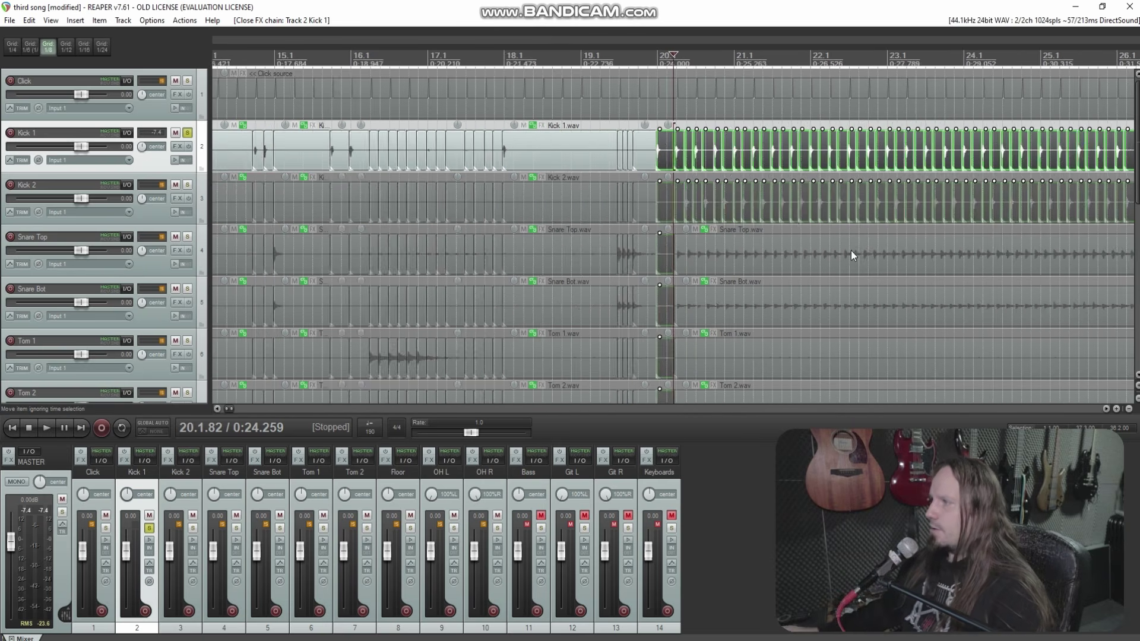
{"action": "left_click", "coordinate": [768, 257]}
{"action": "scroll", "coordinate": [702, 196], "scroll_direction": "up", "scroll_amount": 3}
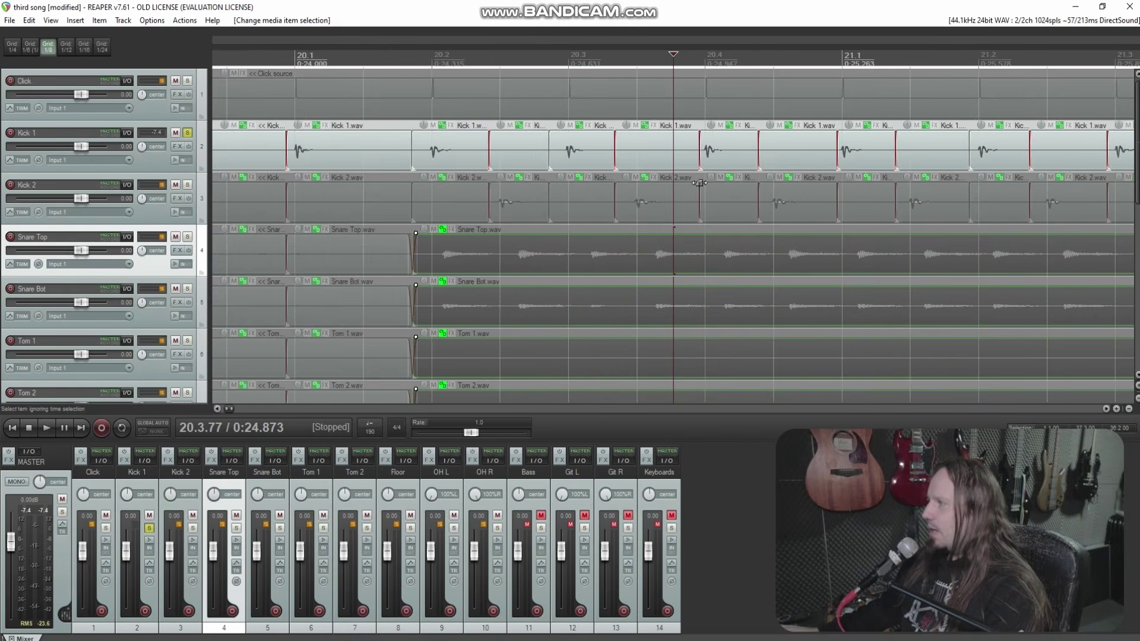
{"action": "scroll", "coordinate": [657, 259], "scroll_direction": "up", "scroll_amount": 3}
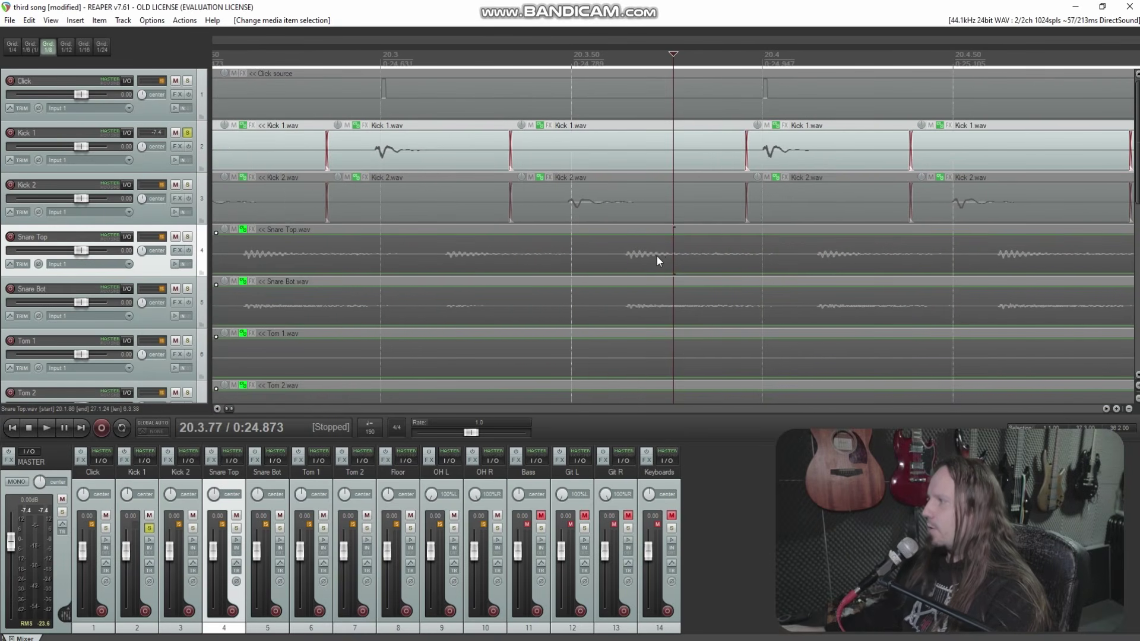
{"action": "scroll", "coordinate": [657, 252], "scroll_direction": "down", "scroll_amount": 3}
{"action": "scroll", "coordinate": [640, 257], "scroll_direction": "down", "scroll_amount": 1}
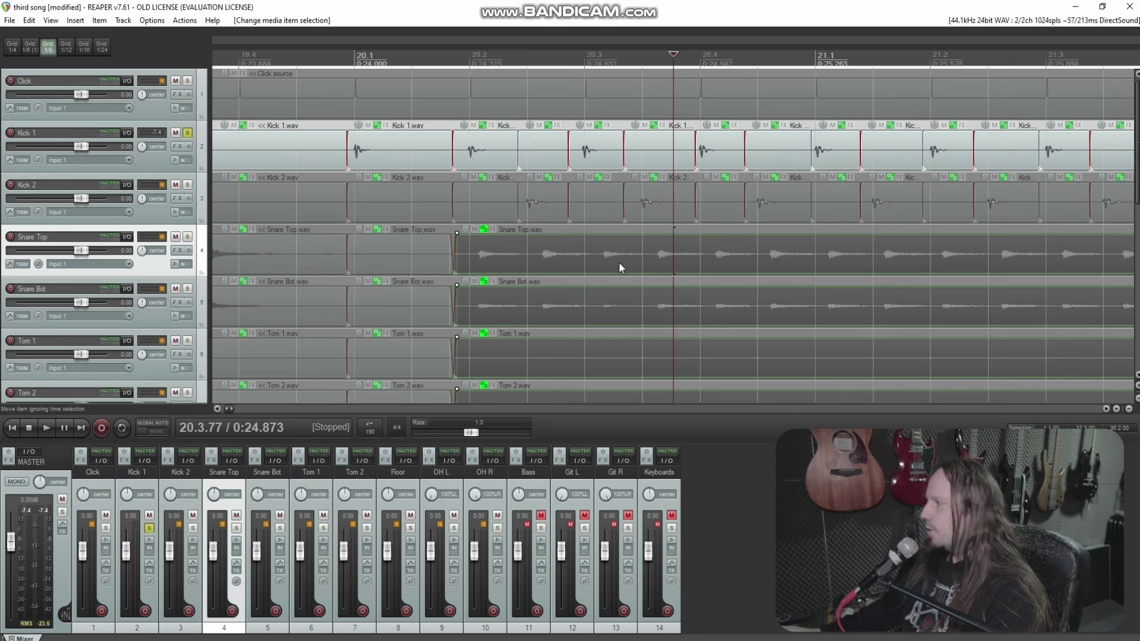
{"action": "left_click", "coordinate": [187, 133]}
Step: Check the extent of the selected drum group, both along the timeline and from Snare Top down to OH R
{"action": "scroll", "coordinate": [666, 256], "scroll_direction": "down", "scroll_amount": 2}
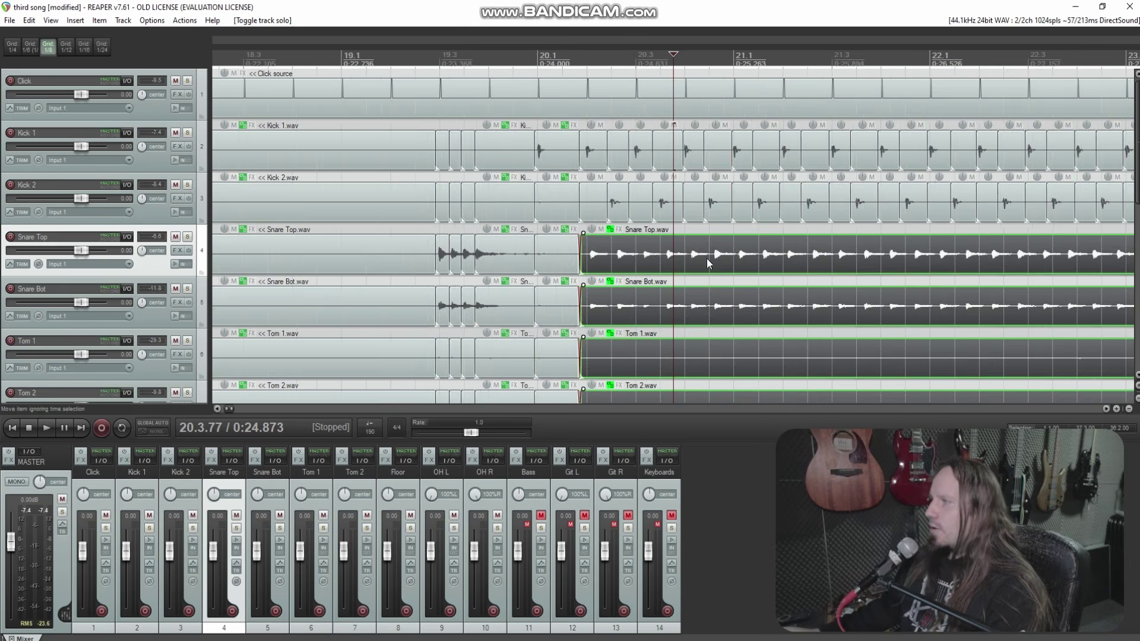
{"action": "scroll", "coordinate": [666, 256], "scroll_direction": "down", "scroll_amount": 4}
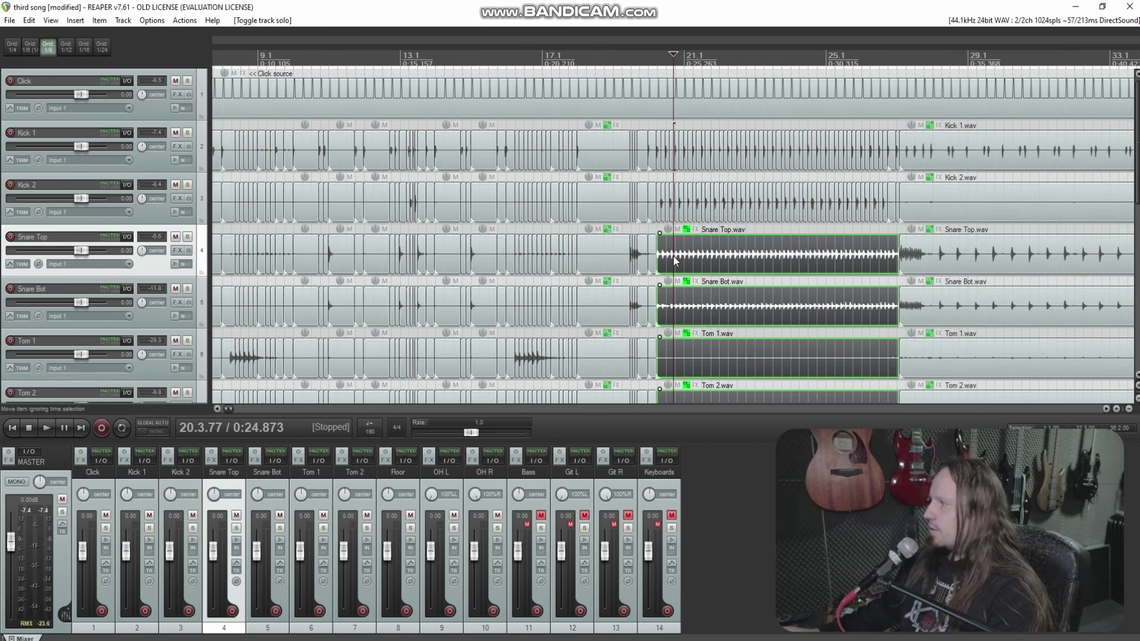
{"action": "scroll", "coordinate": [420, 251], "scroll_direction": "down", "scroll_amount": 5}
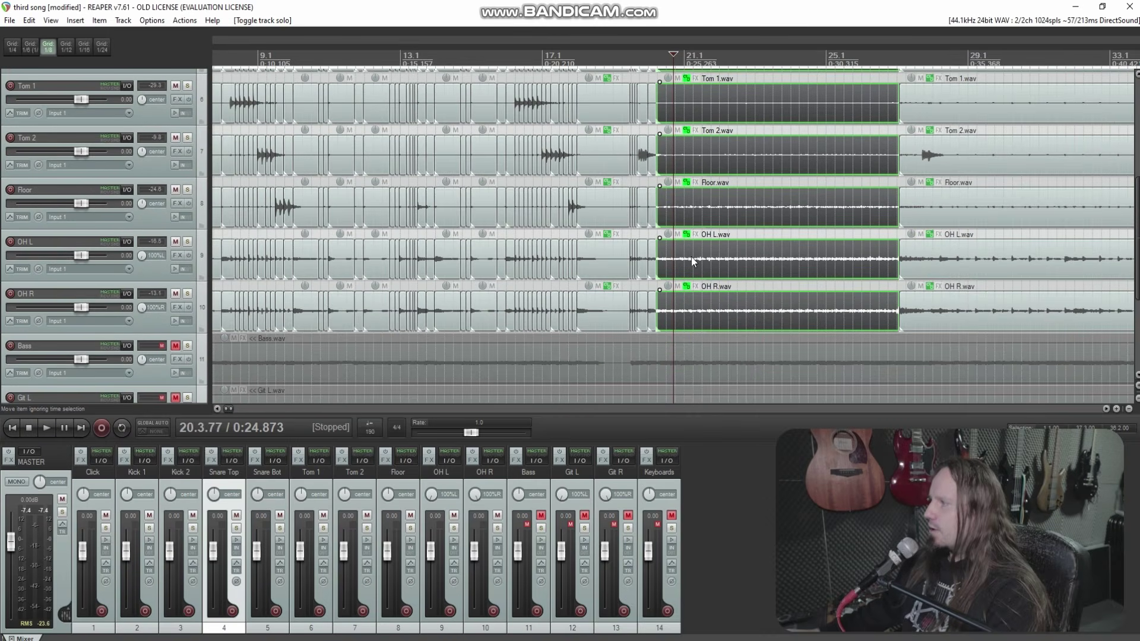
{"action": "scroll", "coordinate": [689, 255], "scroll_direction": "up", "scroll_amount": 7}
{"action": "scroll", "coordinate": [284, 226], "scroll_direction": "up", "scroll_amount": 4}
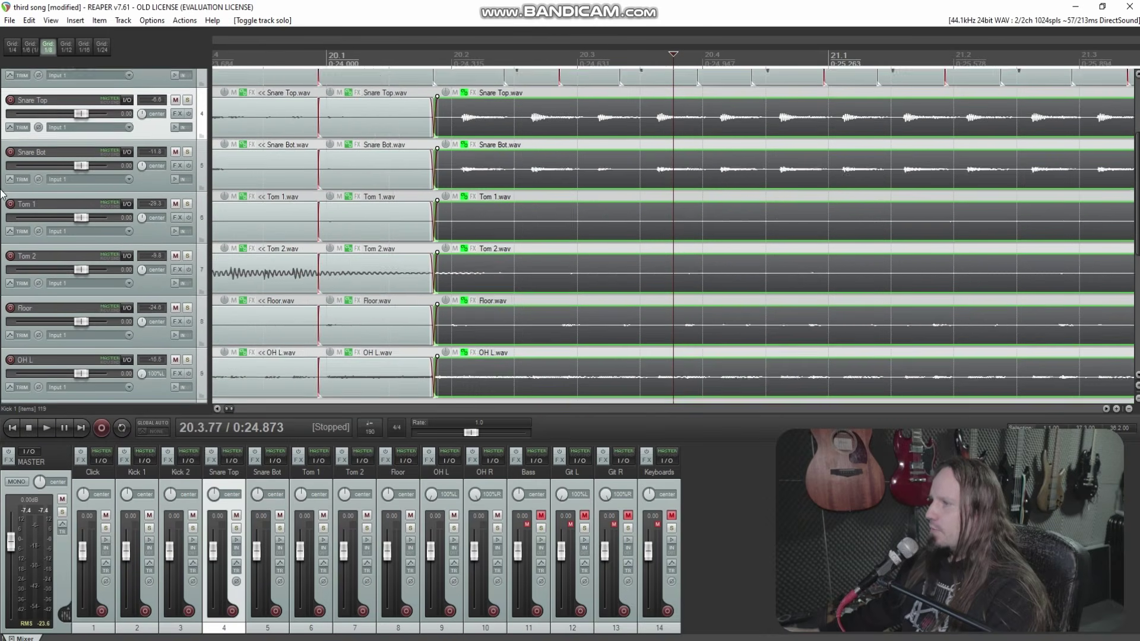
Step: Set the grid to 1/16 and slip the selected snare, tom and overhead group so its first snare hit after 20.2 lands on the grid
{"action": "scroll", "coordinate": [283, 226], "scroll_direction": "up", "scroll_amount": 4}
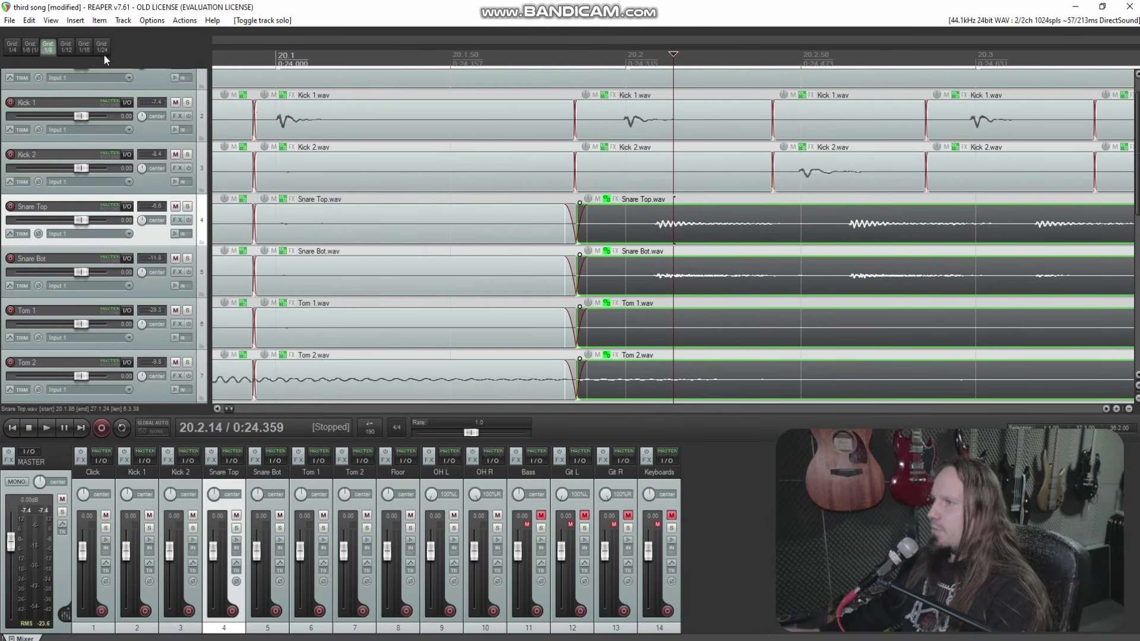
{"action": "left_click", "coordinate": [85, 50]}
{"action": "left_click", "coordinate": [726, 223]}
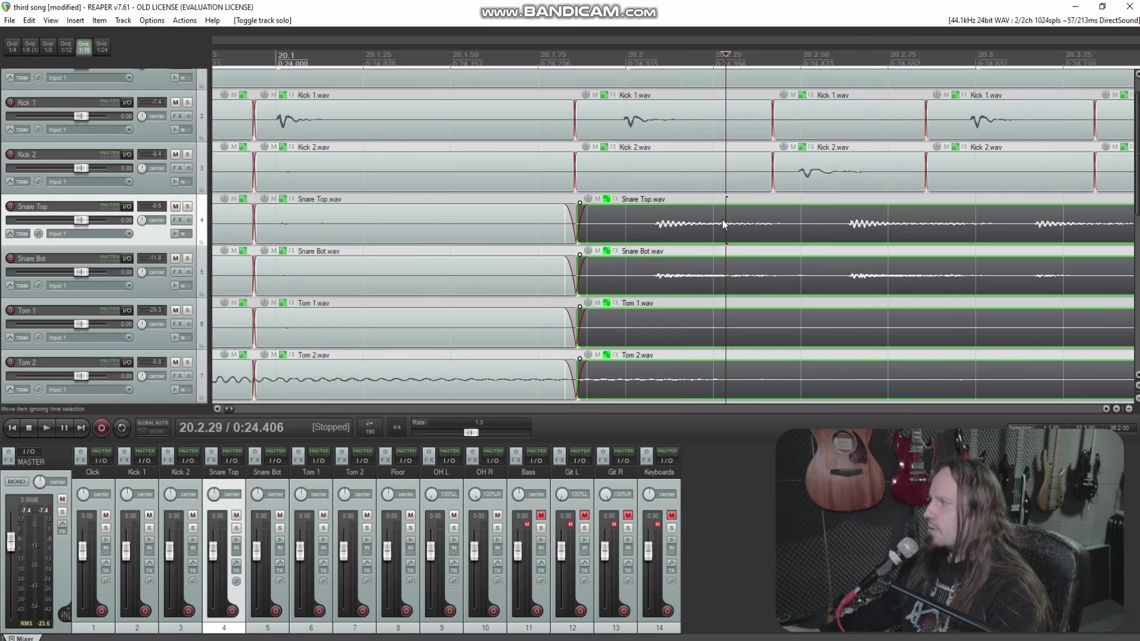
{"action": "scroll", "coordinate": [713, 224], "scroll_direction": "down", "scroll_amount": 2}
{"action": "scroll", "coordinate": [701, 226], "scroll_direction": "up", "scroll_amount": 3}
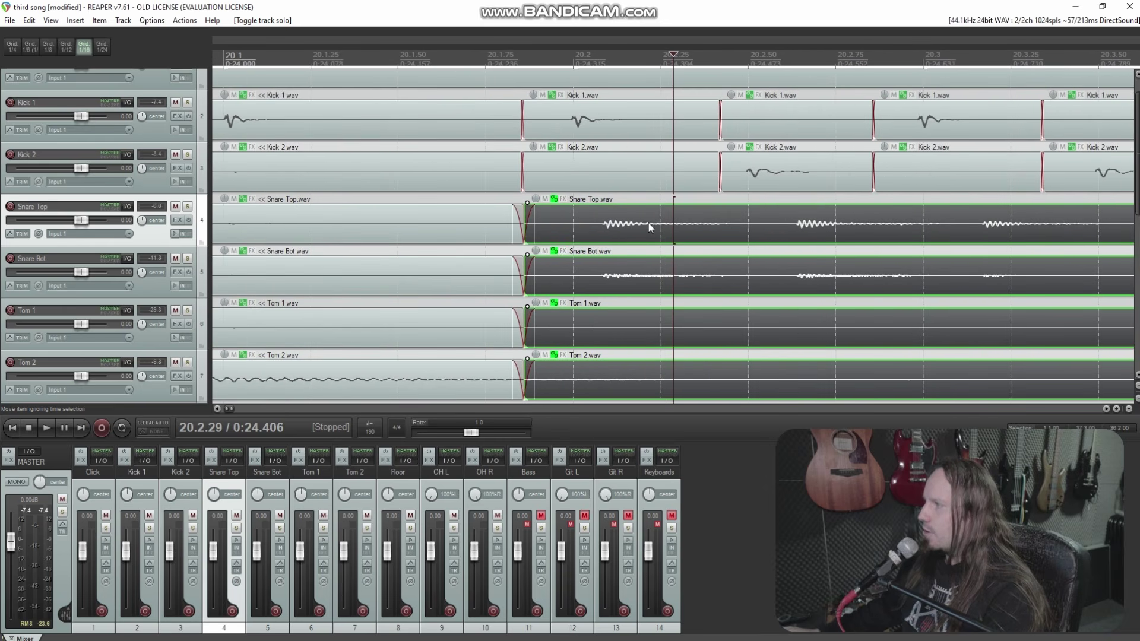
{"action": "left_click_drag", "start_coordinate": [651, 223], "coordinate": [702, 236]}
Step: Split the non-kick drum group between the next snare hits around 20.3 and slip each new section onto the 1/16 grid
{"action": "left_click", "coordinate": [829, 233]}
{"action": "key", "text": "s"}
{"action": "left_click_drag", "start_coordinate": [856, 229], "coordinate": [915, 226]}
{"action": "left_click", "coordinate": [972, 223]}
{"action": "scroll", "coordinate": [973, 223], "scroll_direction": "up", "scroll_amount": 1}
{"action": "left_click", "coordinate": [712, 230]}
{"action": "key", "text": "s"}
{"action": "left_click_drag", "start_coordinate": [778, 227], "coordinate": [761, 233]}
Step: Split the non-kick drum group ahead of the following snare hits through 20.4 and slip each section's contents onto the 1/16 grid
{"action": "left_click", "coordinate": [911, 223]}
{"action": "key", "text": "s"}
{"action": "left_click_drag", "start_coordinate": [977, 230], "coordinate": [989, 229]}
{"action": "scroll", "coordinate": [799, 233], "scroll_direction": "right", "scroll_amount": 3}
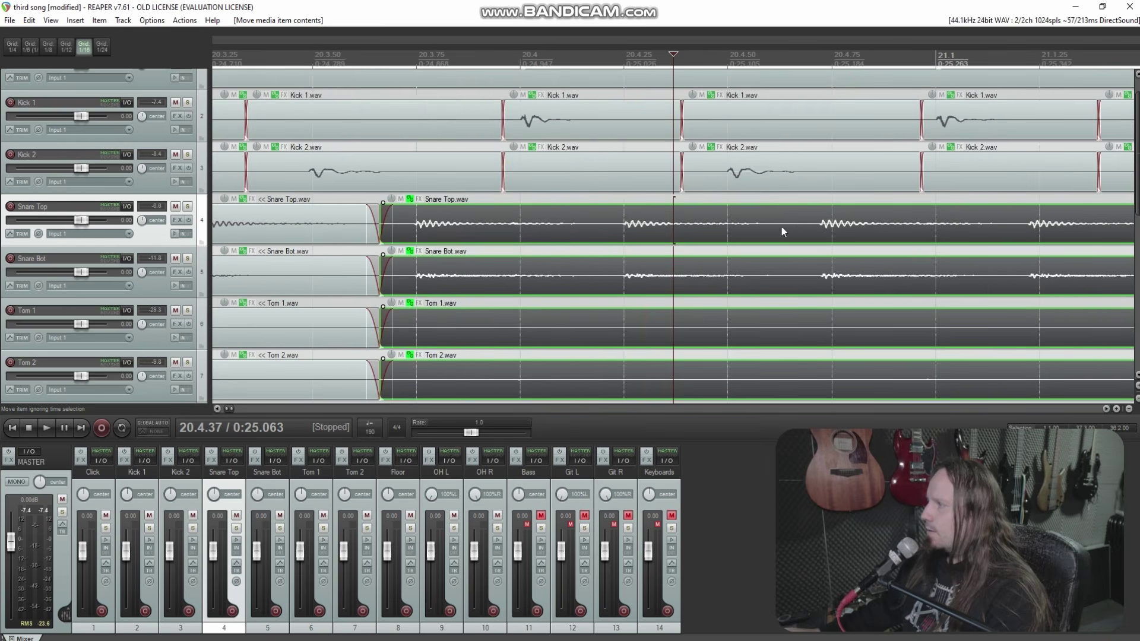
{"action": "left_click", "coordinate": [793, 226]}
{"action": "key", "text": "s"}
{"action": "left_click_drag", "start_coordinate": [850, 224], "coordinate": [855, 226]}
Step: Split the non-kick drum group between the snare hits in beat 21.1 and slip the resulting sections into line with the 1/16 grid
{"action": "scroll", "coordinate": [856, 226], "scroll_direction": "right", "scroll_amount": 4}
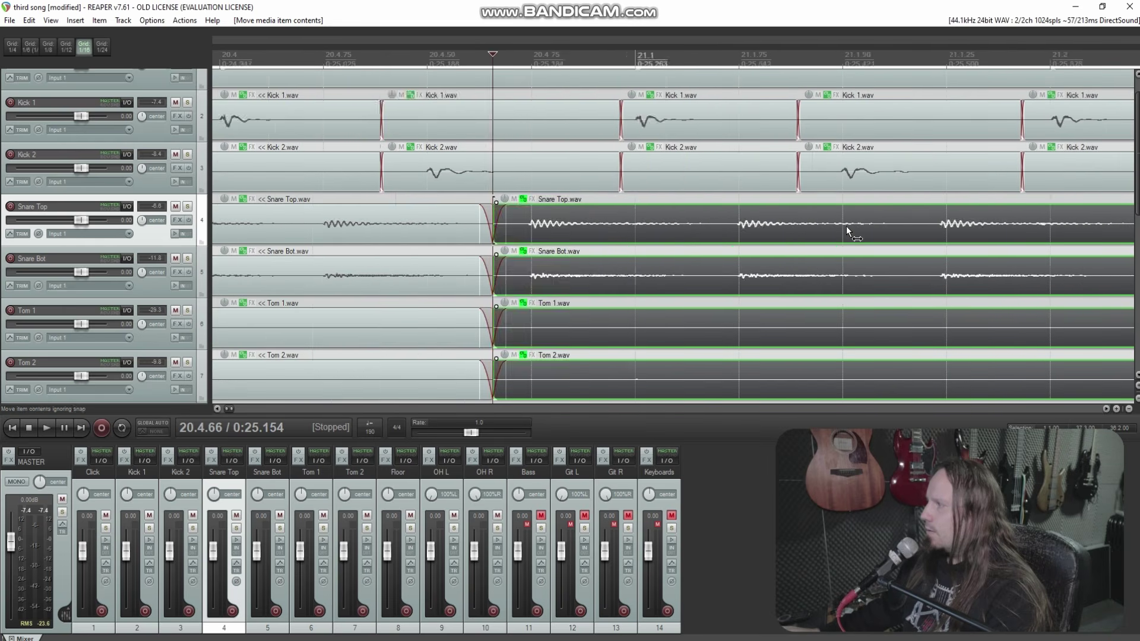
{"action": "left_click", "coordinate": [564, 225]}
{"action": "key", "text": "s"}
{"action": "left_click_drag", "start_coordinate": [611, 226], "coordinate": [613, 226]}
{"action": "left_click", "coordinate": [761, 225]}
{"action": "key", "text": "s"}
{"action": "left_click_drag", "start_coordinate": [828, 231], "coordinate": [833, 231]}
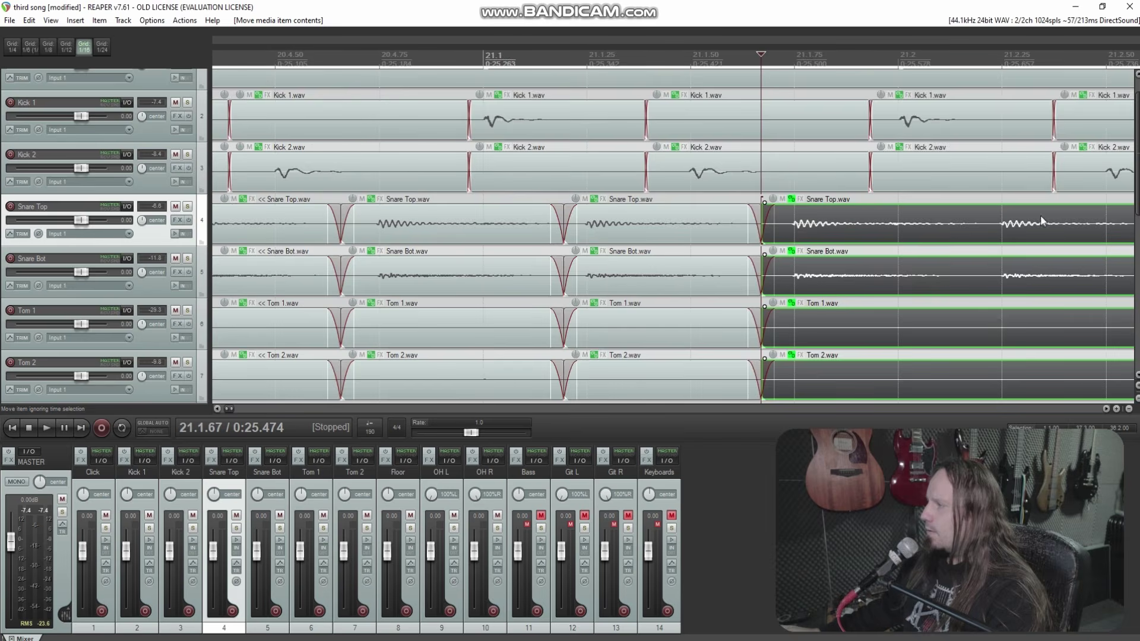
Step: Review the edited drum items across the whole song and up close around bar 23
{"action": "scroll", "coordinate": [996, 258], "scroll_direction": "down", "scroll_amount": 5}
{"action": "scroll", "coordinate": [525, 198], "scroll_direction": "up", "scroll_amount": 2}
{"action": "scroll", "coordinate": [403, 112], "scroll_direction": "down", "scroll_amount": 2}
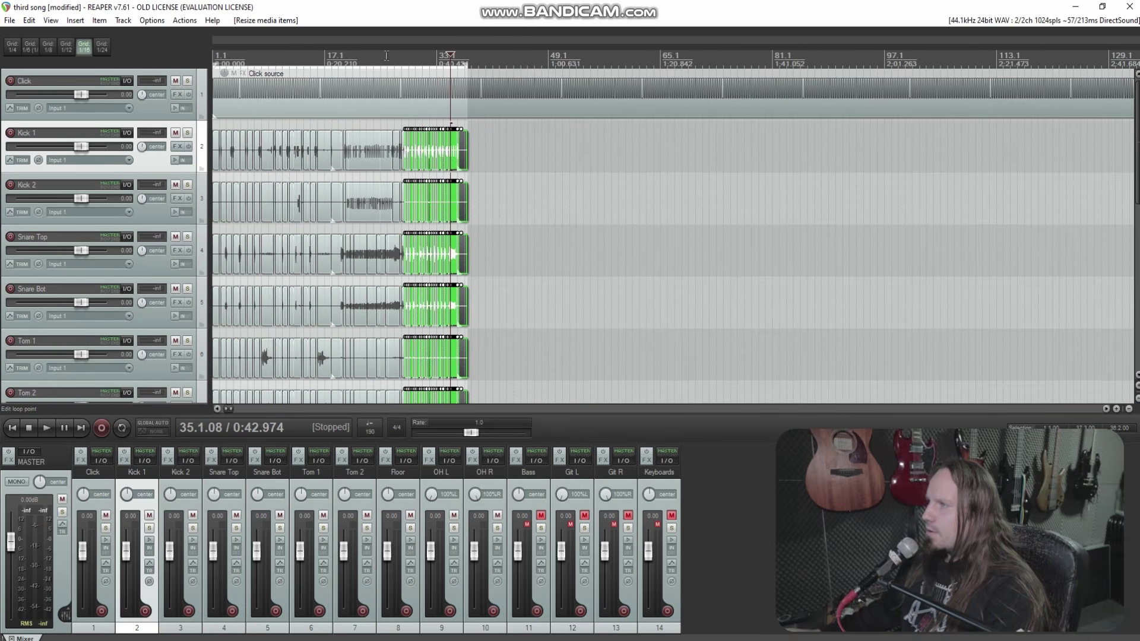
{"action": "left_click", "coordinate": [388, 111]}
{"action": "scroll", "coordinate": [469, 113], "scroll_direction": "up", "scroll_amount": 3}
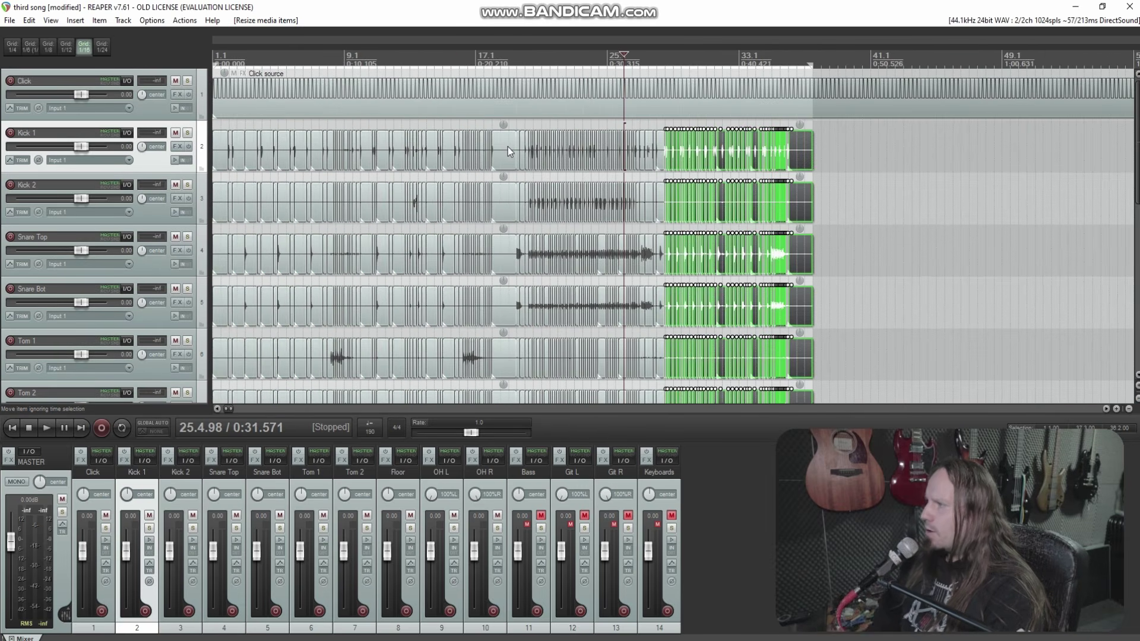
{"action": "scroll", "coordinate": [558, 193], "scroll_direction": "up", "scroll_amount": 1}
{"action": "scroll", "coordinate": [490, 197], "scroll_direction": "down", "scroll_amount": 3}
{"action": "scroll", "coordinate": [489, 198], "scroll_direction": "up", "scroll_amount": 4}
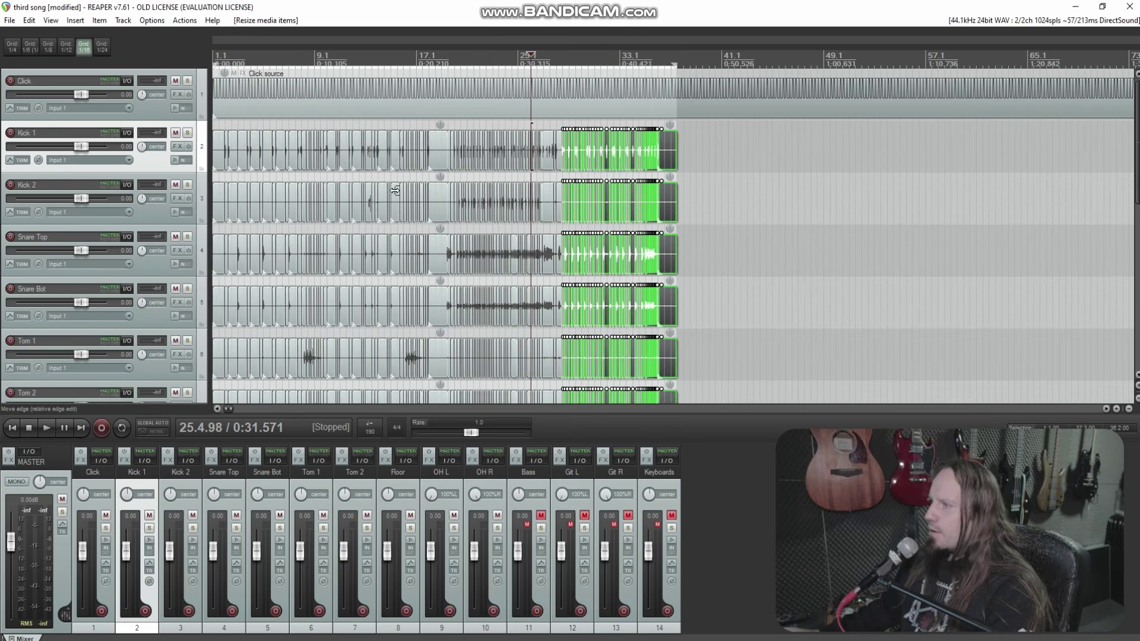
{"action": "scroll", "coordinate": [387, 109], "scroll_direction": "down", "scroll_amount": 2}
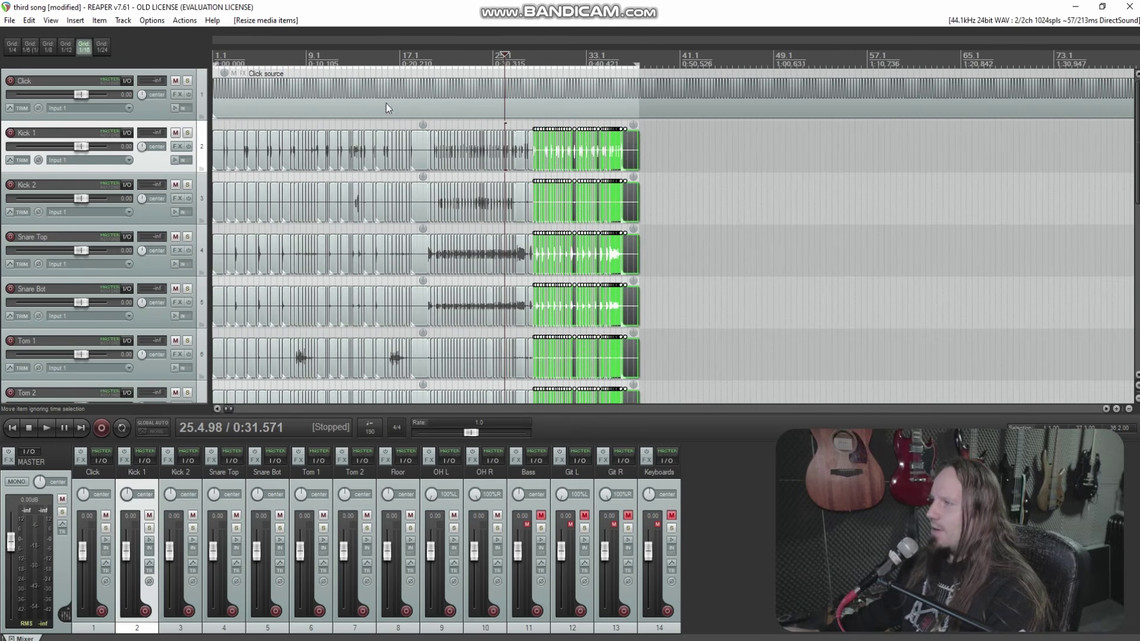
{"action": "left_click", "coordinate": [405, 53]}
{"action": "scroll", "coordinate": [475, 125], "scroll_direction": "up", "scroll_amount": 1}
{"action": "scroll", "coordinate": [503, 168], "scroll_direction": "up", "scroll_amount": 1}
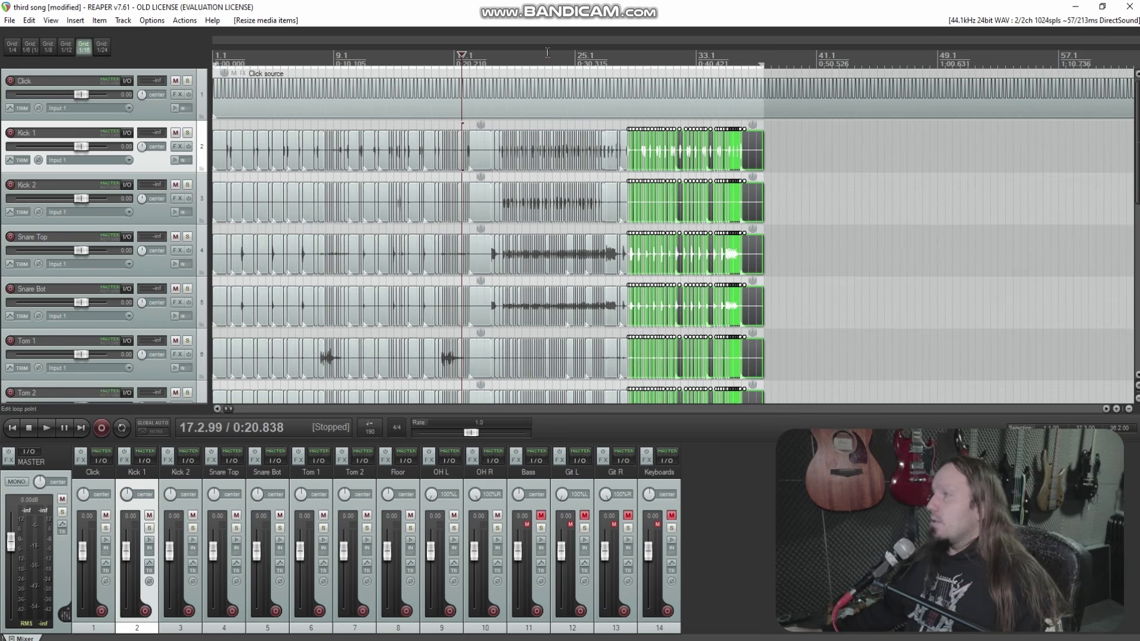
{"action": "left_click", "coordinate": [551, 102]}
{"action": "scroll", "coordinate": [707, 98], "scroll_direction": "up", "scroll_amount": 8}
{"action": "scroll", "coordinate": [707, 208], "scroll_direction": "down", "scroll_amount": 10}
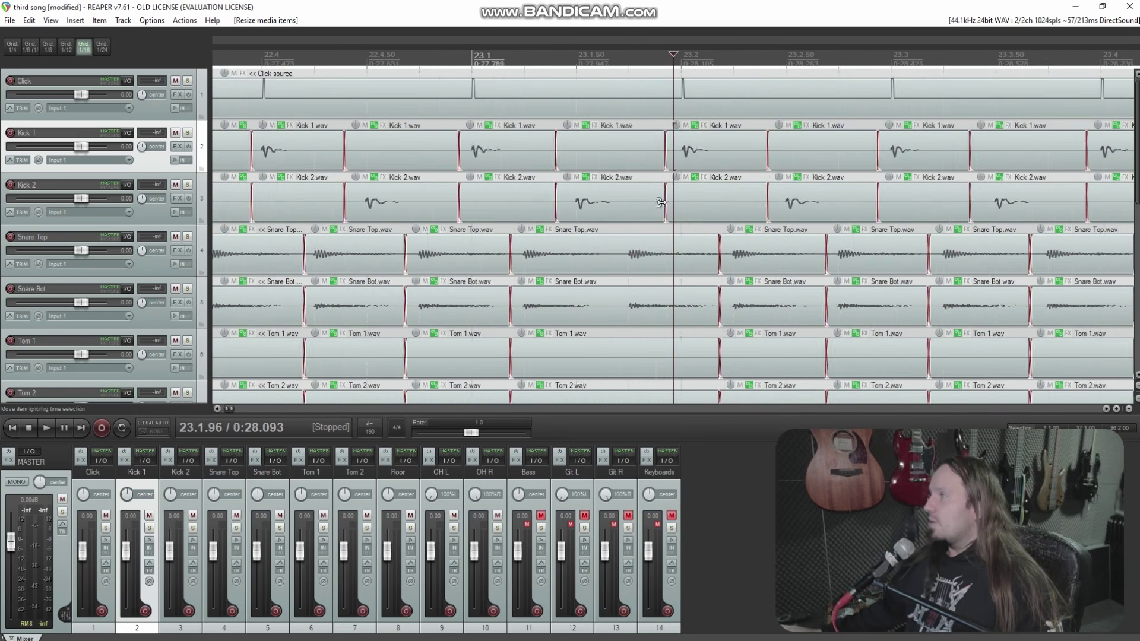
{"action": "scroll", "coordinate": [710, 172], "scroll_direction": "down", "scroll_amount": 4}
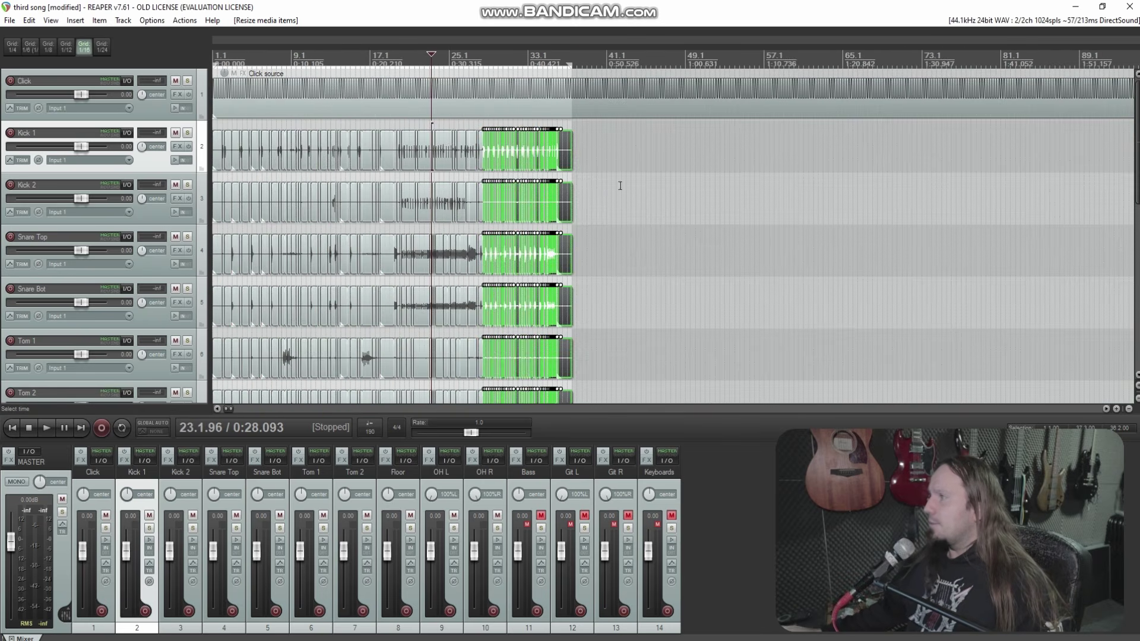
{"action": "scroll", "coordinate": [586, 197], "scroll_direction": "up", "scroll_amount": 3}
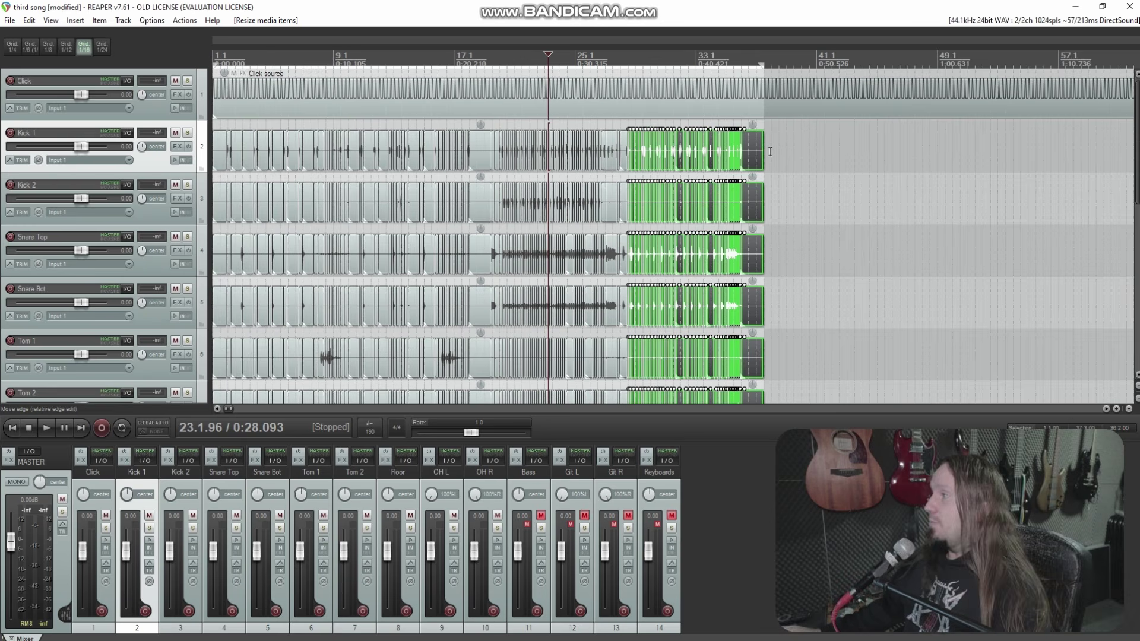
Step: Select all edited drum items from Kick 1 to OH R over the whole song and glue them
{"action": "scroll", "coordinate": [683, 172], "scroll_direction": "down", "scroll_amount": 2}
{"action": "scroll", "coordinate": [623, 173], "scroll_direction": "up", "scroll_amount": 1}
{"action": "scroll", "coordinate": [579, 175], "scroll_direction": "down", "scroll_amount": 3}
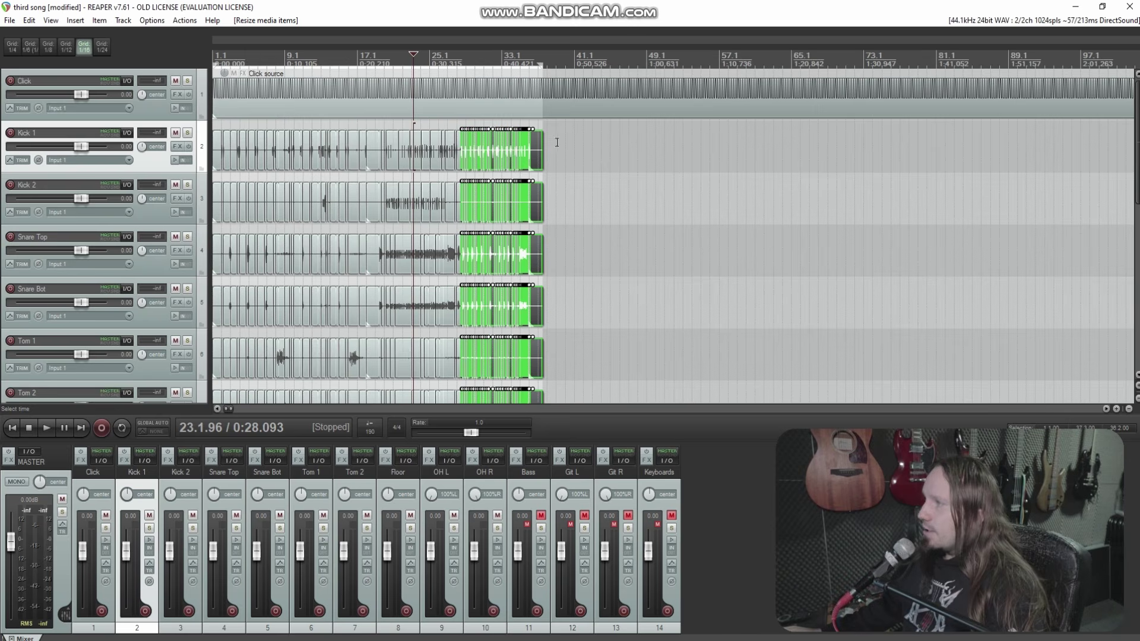
{"action": "left_click_drag", "start_coordinate": [569, 216], "coordinate": [205, 321]}
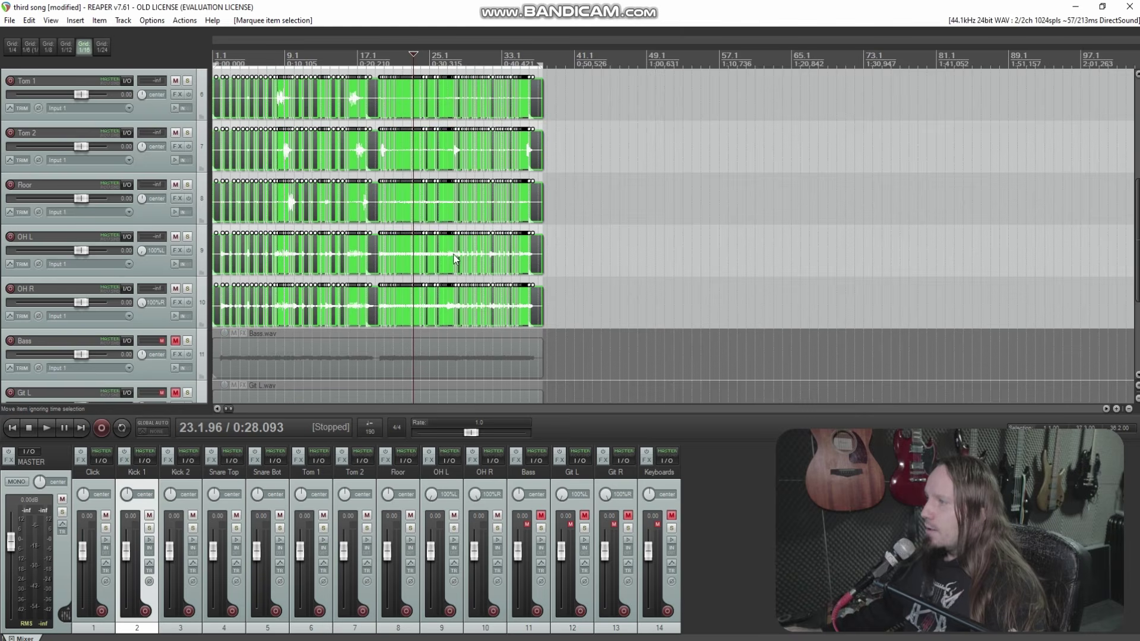
{"action": "scroll", "coordinate": [502, 253], "scroll_direction": "up", "scroll_amount": 3}
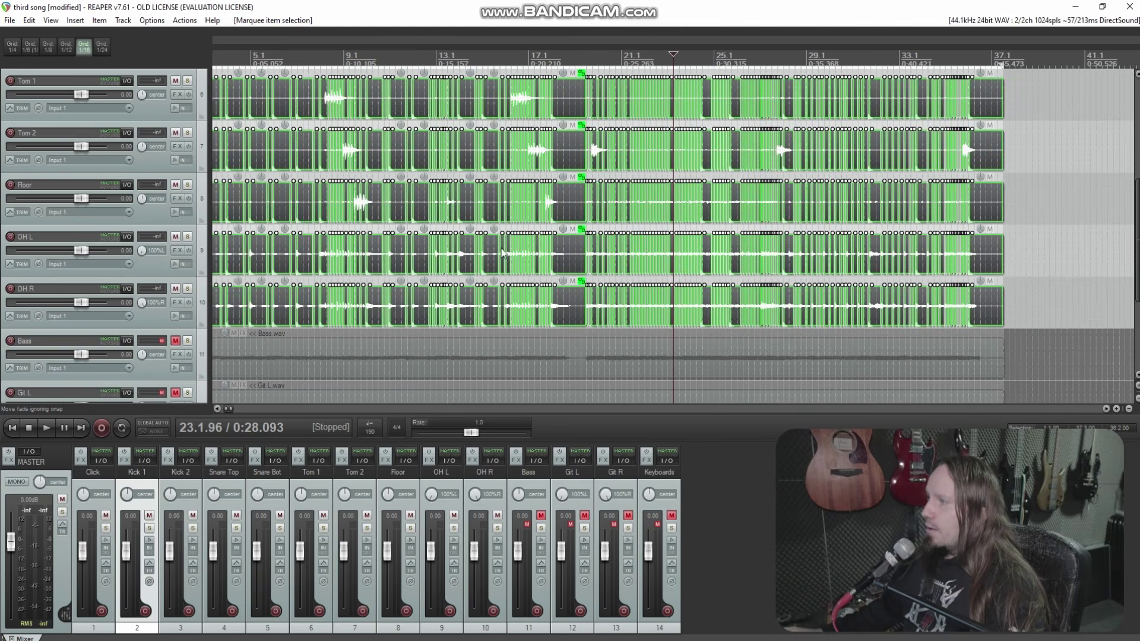
{"action": "right_click", "coordinate": [569, 204]}
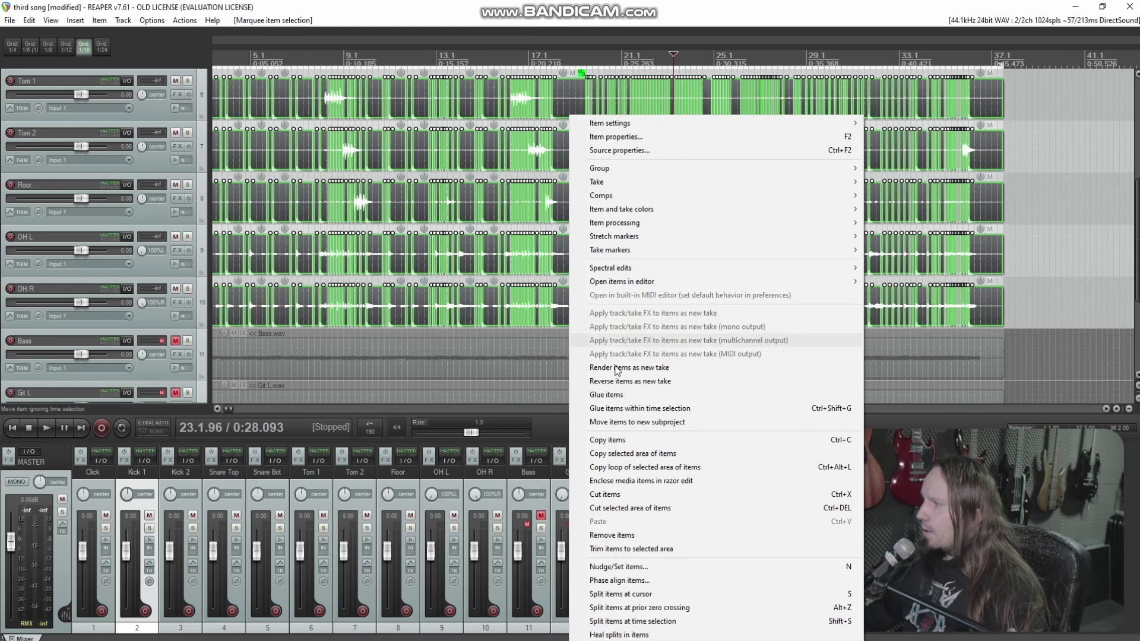
{"action": "left_click", "coordinate": [630, 396]}
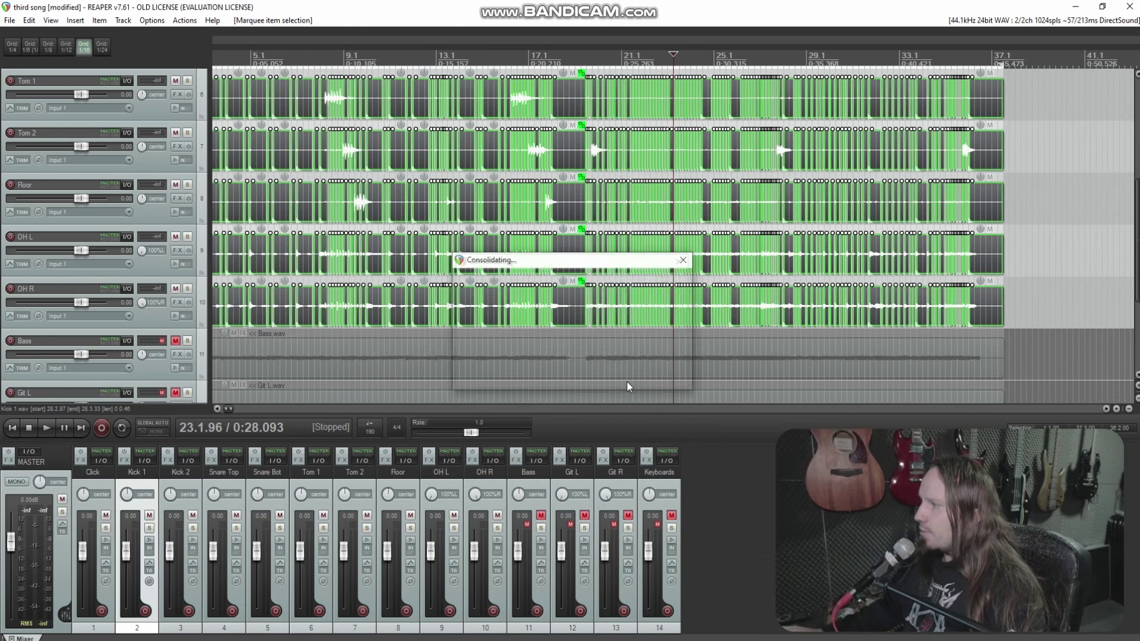
Step: Inspect the glued drum items on all drum tracks and zoom in on the glued Kick 1 waveform
{"action": "scroll", "coordinate": [609, 249], "scroll_direction": "down", "scroll_amount": 4}
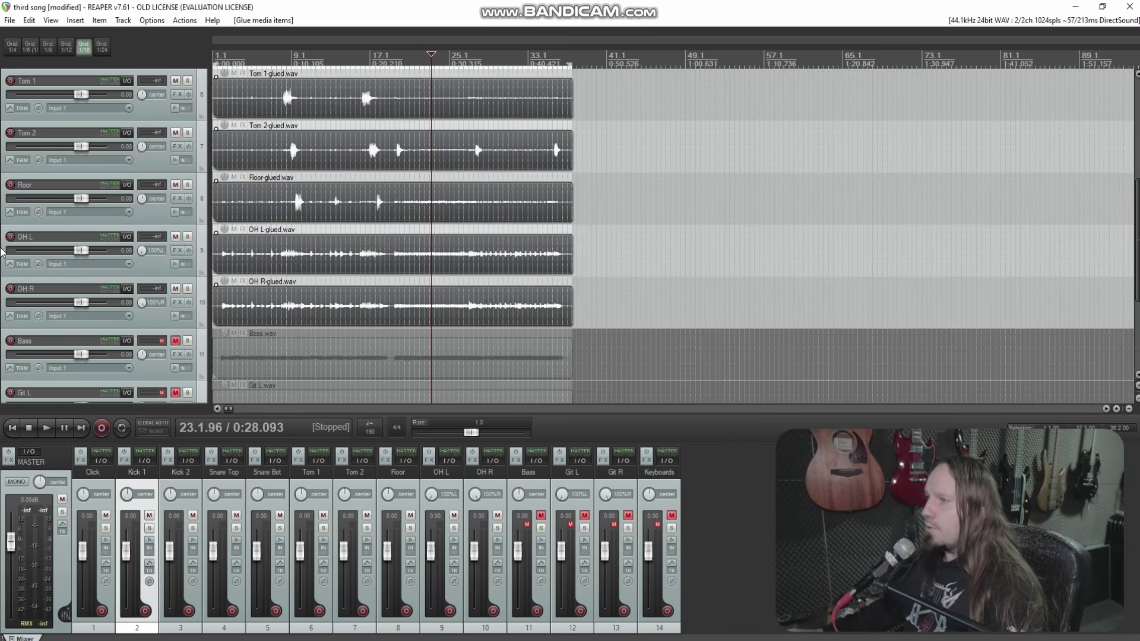
{"action": "scroll", "coordinate": [404, 242], "scroll_direction": "up", "scroll_amount": 5}
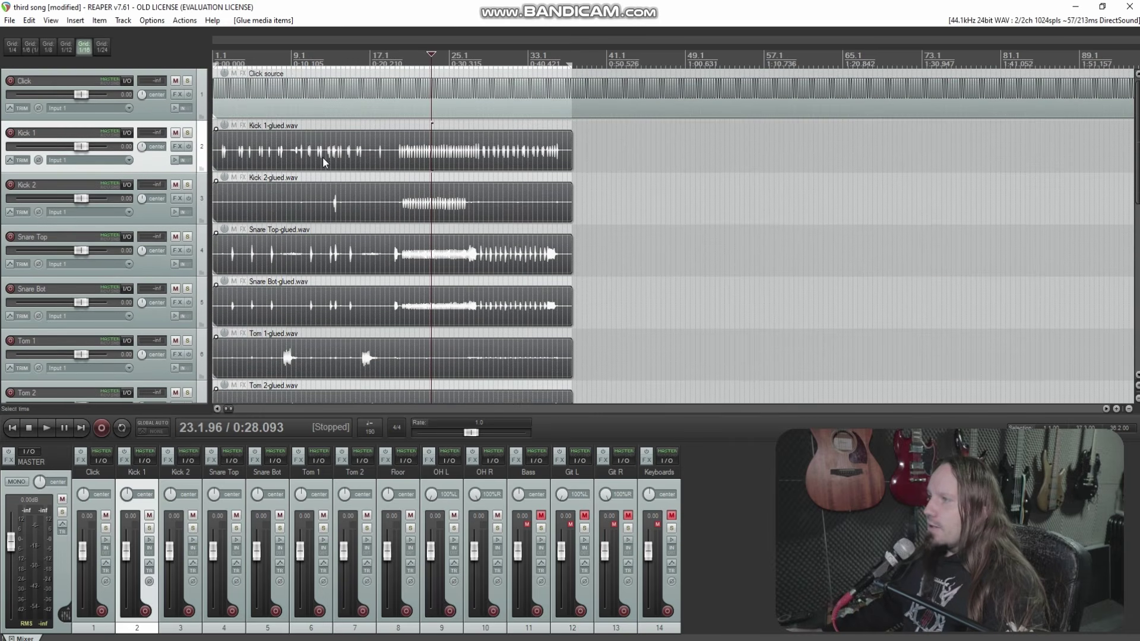
{"action": "left_click", "coordinate": [323, 168]}
{"action": "scroll", "coordinate": [323, 168], "scroll_direction": "up", "scroll_amount": 5}
{"action": "scroll", "coordinate": [728, 179], "scroll_direction": "down", "scroll_amount": 3}
{"action": "left_click", "coordinate": [577, 168]}
{"action": "scroll", "coordinate": [679, 168], "scroll_direction": "up", "scroll_amount": 6}
{"action": "scroll", "coordinate": [675, 167], "scroll_direction": "down", "scroll_amount": 10}
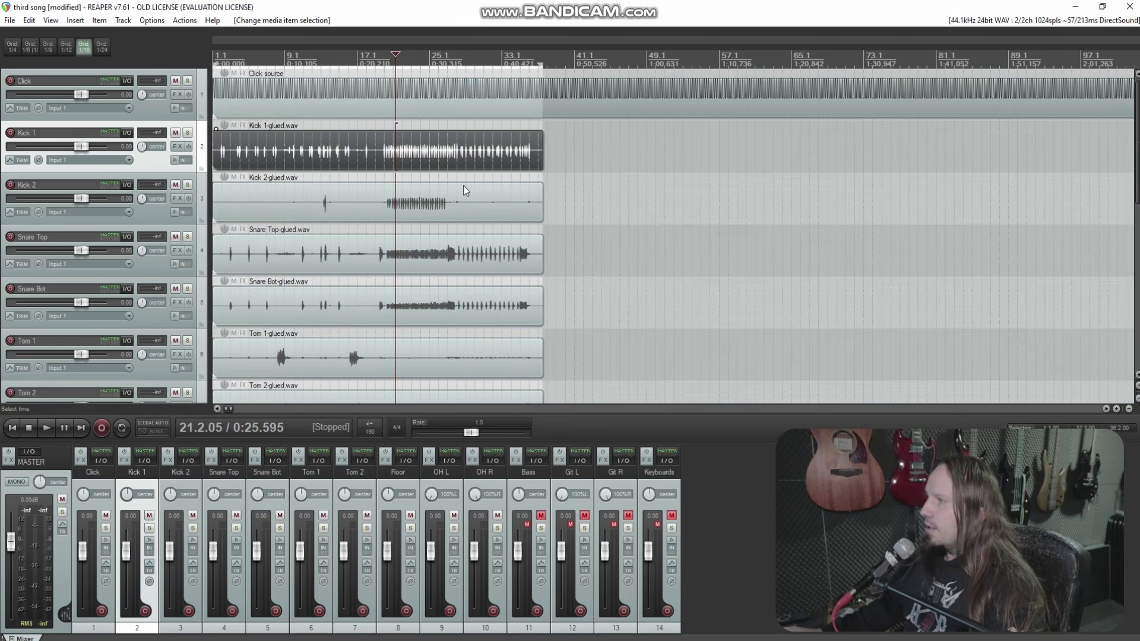
Step: Return to the project start and play the glued drums against the click
{"action": "left_click", "coordinate": [12, 427]}
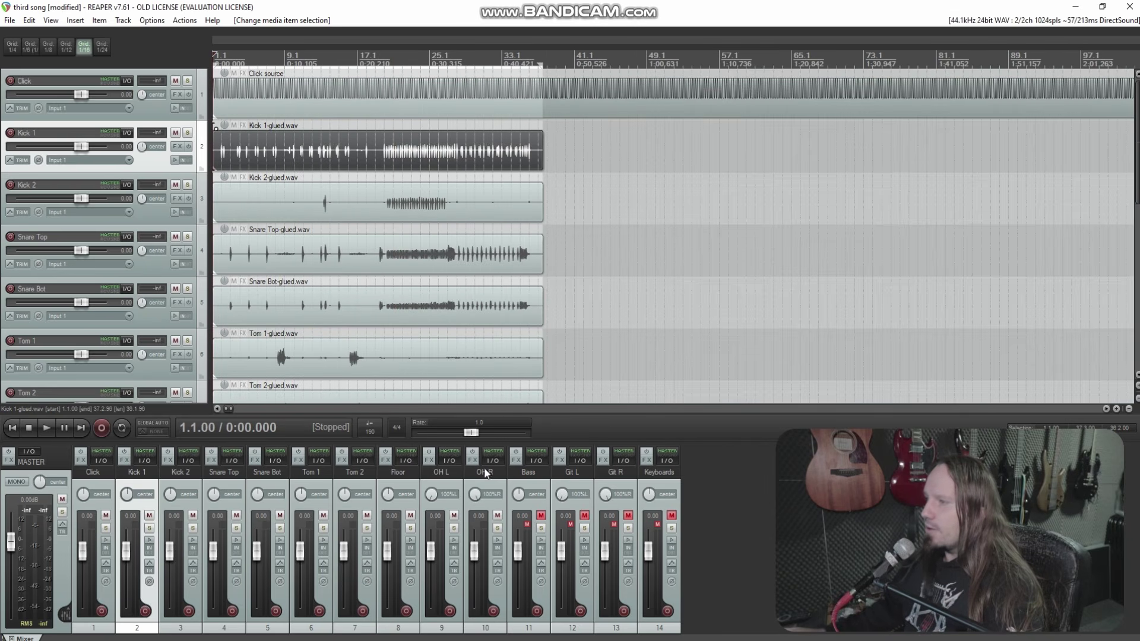
{"action": "scroll", "coordinate": [458, 254], "scroll_direction": "up", "scroll_amount": 5}
{"action": "key", "text": "space"}
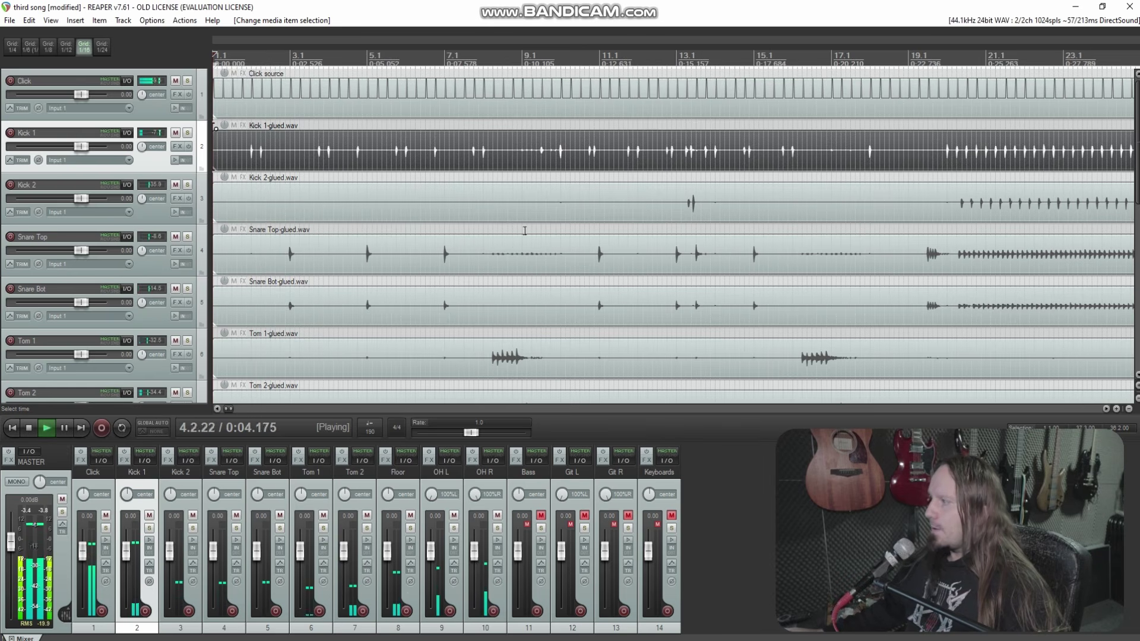
{"action": "left_click", "coordinate": [520, 300]}
{"action": "scroll", "coordinate": [670, 289], "scroll_direction": "up", "scroll_amount": 3}
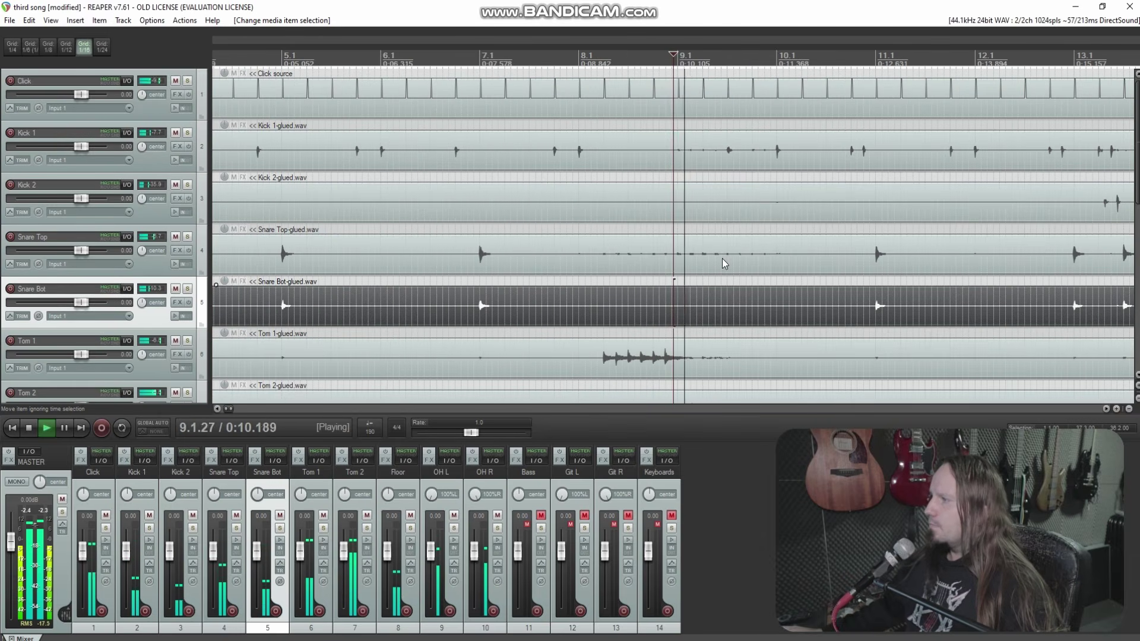
{"action": "scroll", "coordinate": [711, 266], "scroll_direction": "down", "scroll_amount": 3}
Step: Pan Tom 1 to 50% left, Tom 2 to 40% right and Floor to 70% right during playback
{"action": "scroll", "coordinate": [3, 300], "scroll_direction": "down", "scroll_amount": 1}
{"action": "scroll", "coordinate": [3, 300], "scroll_direction": "down", "scroll_amount": 1}
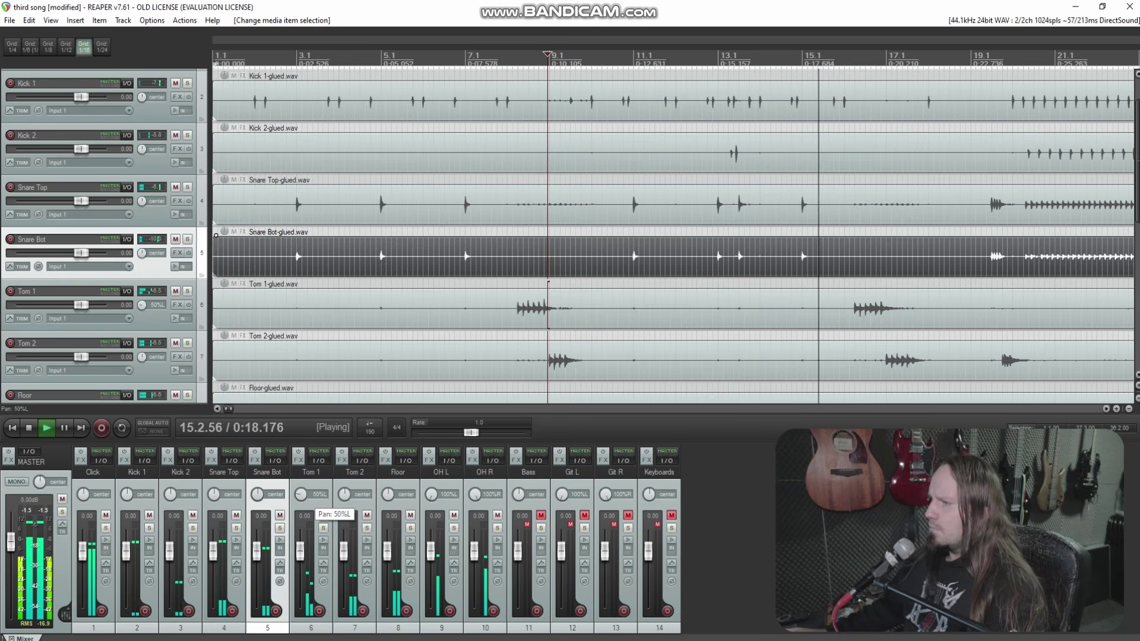
{"action": "left_click_drag", "start_coordinate": [301, 495], "coordinate": [302, 495]}
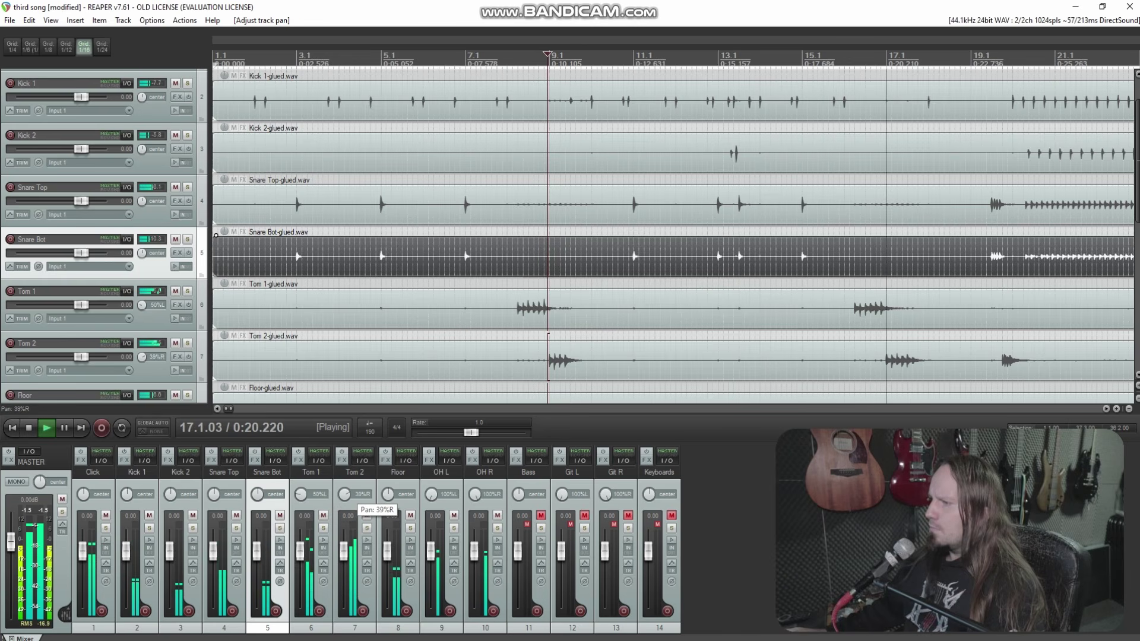
{"action": "left_click_drag", "start_coordinate": [387, 494], "coordinate": [387, 494]}
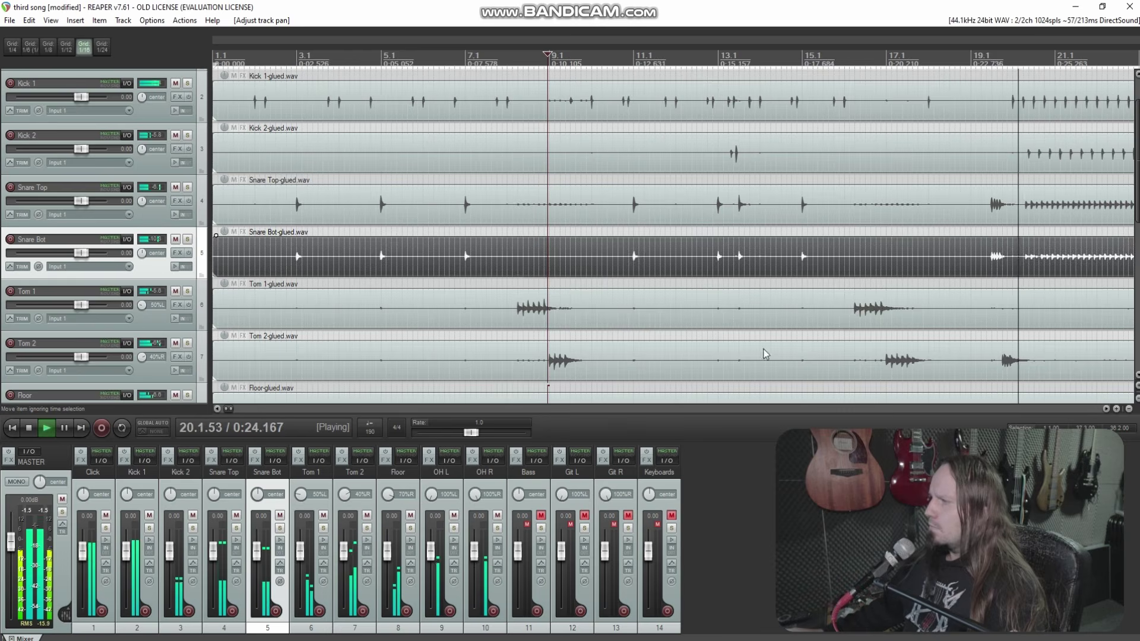
{"action": "scroll", "coordinate": [719, 313], "scroll_direction": "down", "scroll_amount": 3}
Step: Follow the playback of the glued drums through the double-kick passage and on towards the end of the song
{"action": "left_click", "coordinate": [591, 300]}
{"action": "scroll", "coordinate": [669, 300], "scroll_direction": "up", "scroll_amount": 5}
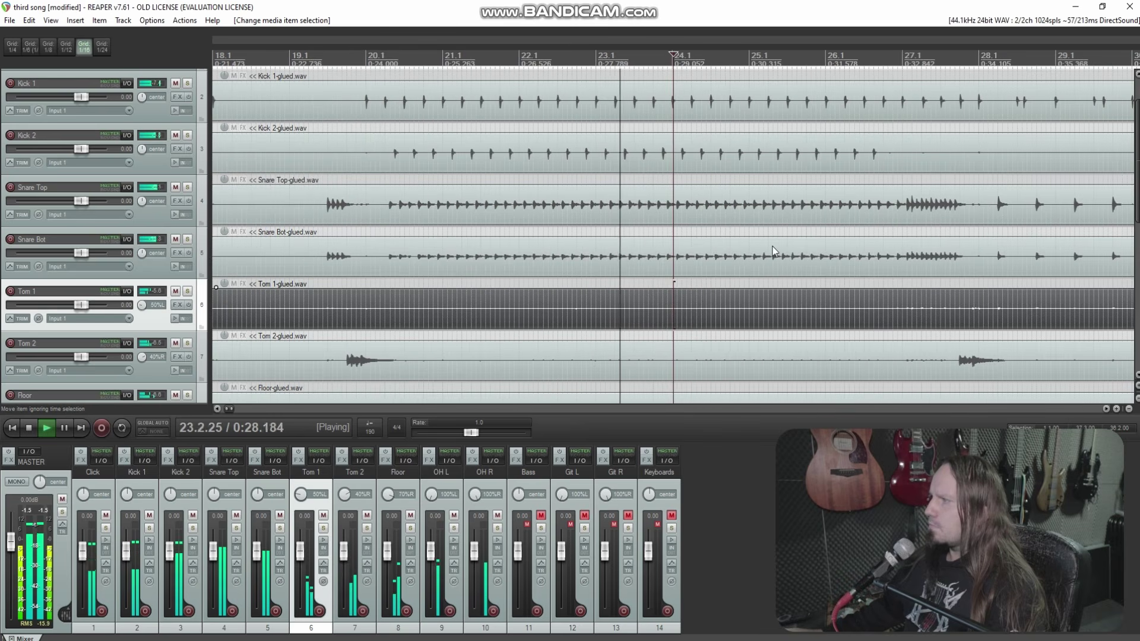
{"action": "scroll", "coordinate": [772, 247], "scroll_direction": "down", "scroll_amount": 3}
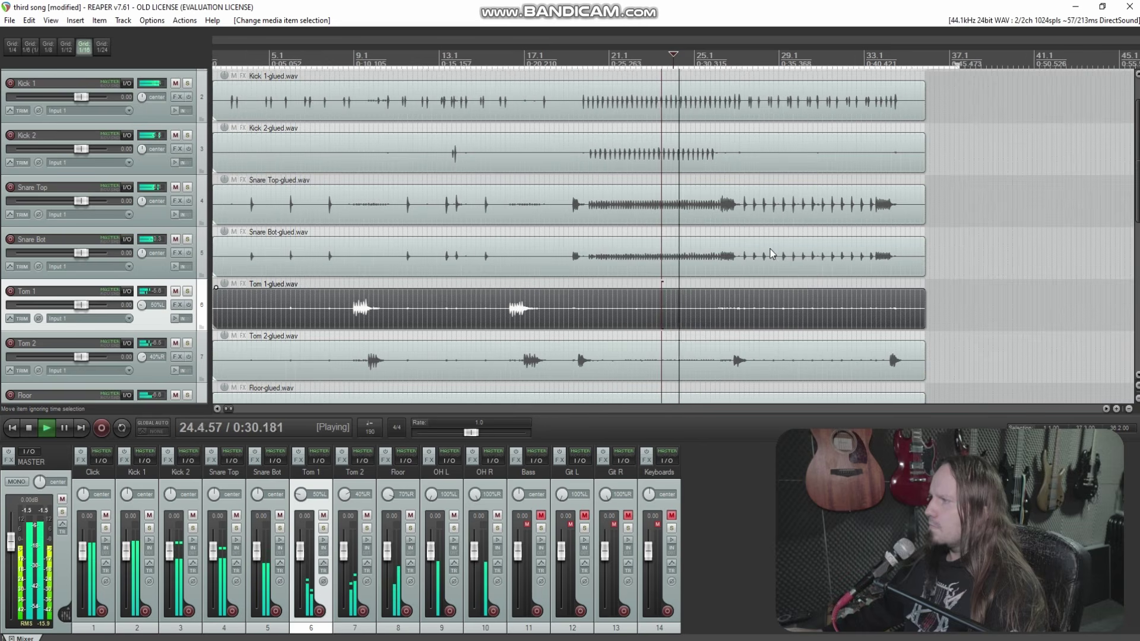
{"action": "left_click", "coordinate": [827, 257]}
{"action": "scroll", "coordinate": [814, 261], "scroll_direction": "up", "scroll_amount": 3}
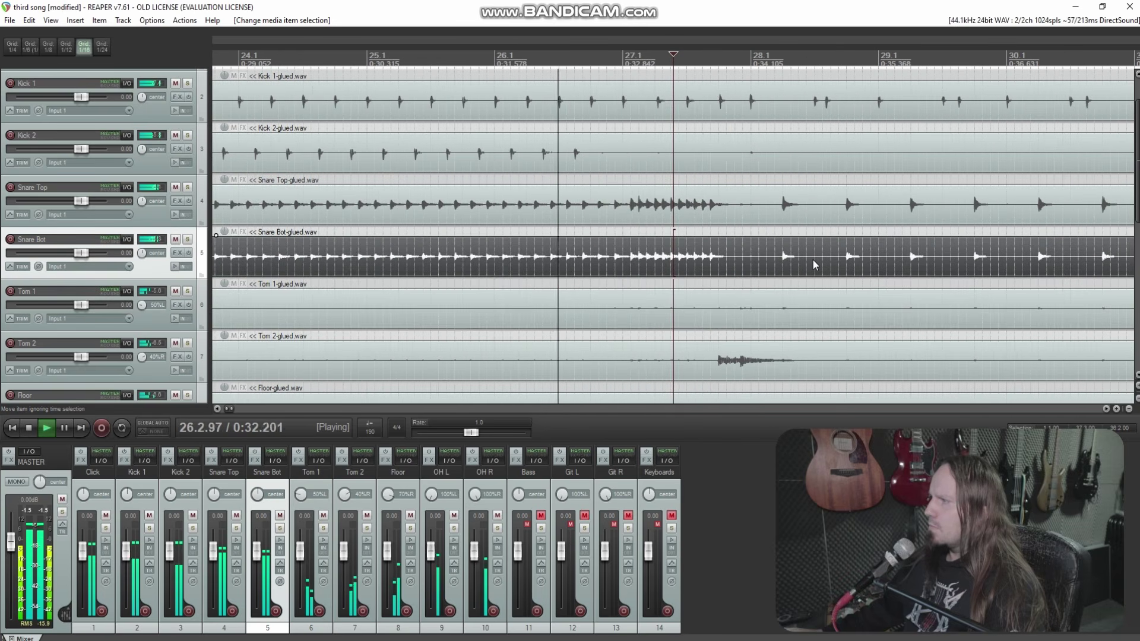
{"action": "scroll", "coordinate": [813, 259], "scroll_direction": "down", "scroll_amount": 2}
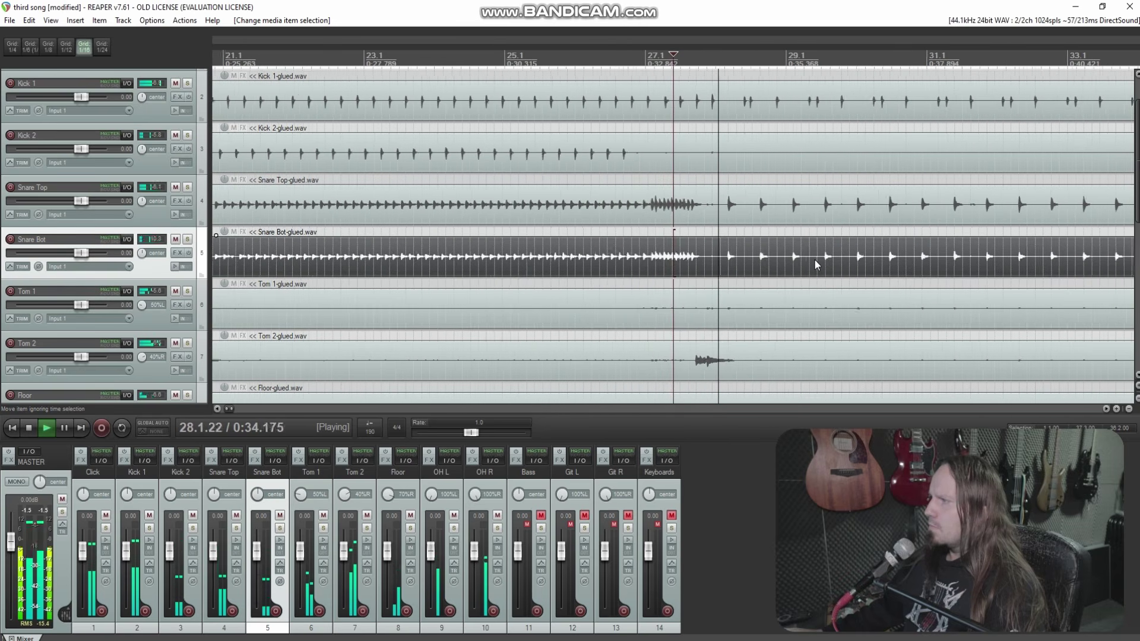
{"action": "scroll", "coordinate": [828, 257], "scroll_direction": "down", "scroll_amount": 2}
{"action": "scroll", "coordinate": [822, 258], "scroll_direction": "up", "scroll_amount": 2}
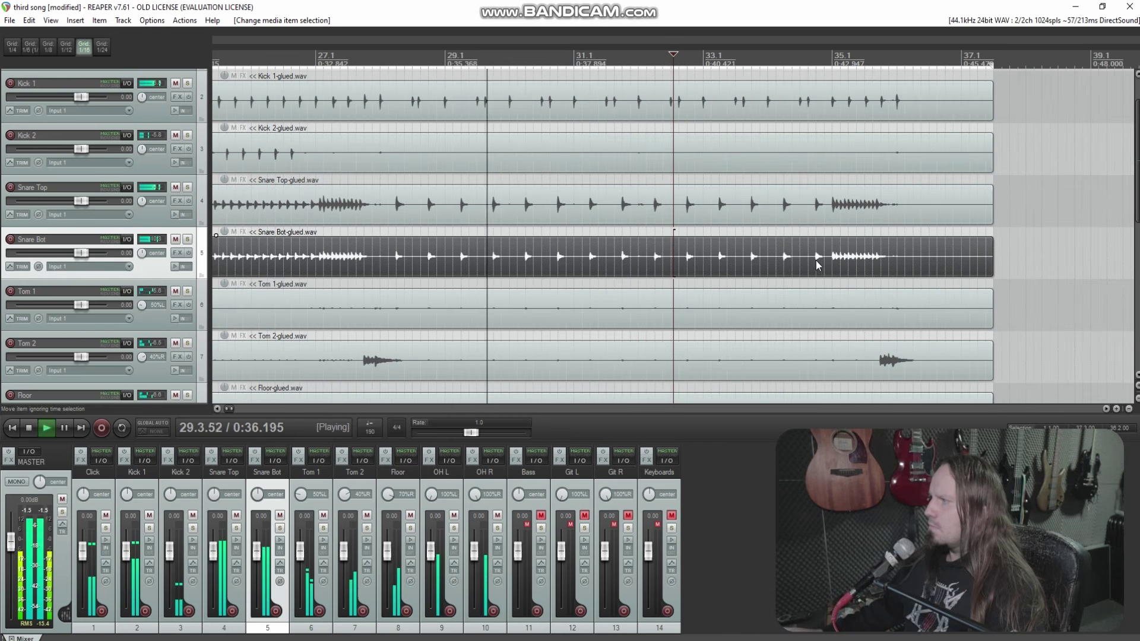
{"action": "scroll", "coordinate": [842, 258], "scroll_direction": "up", "scroll_amount": 2}
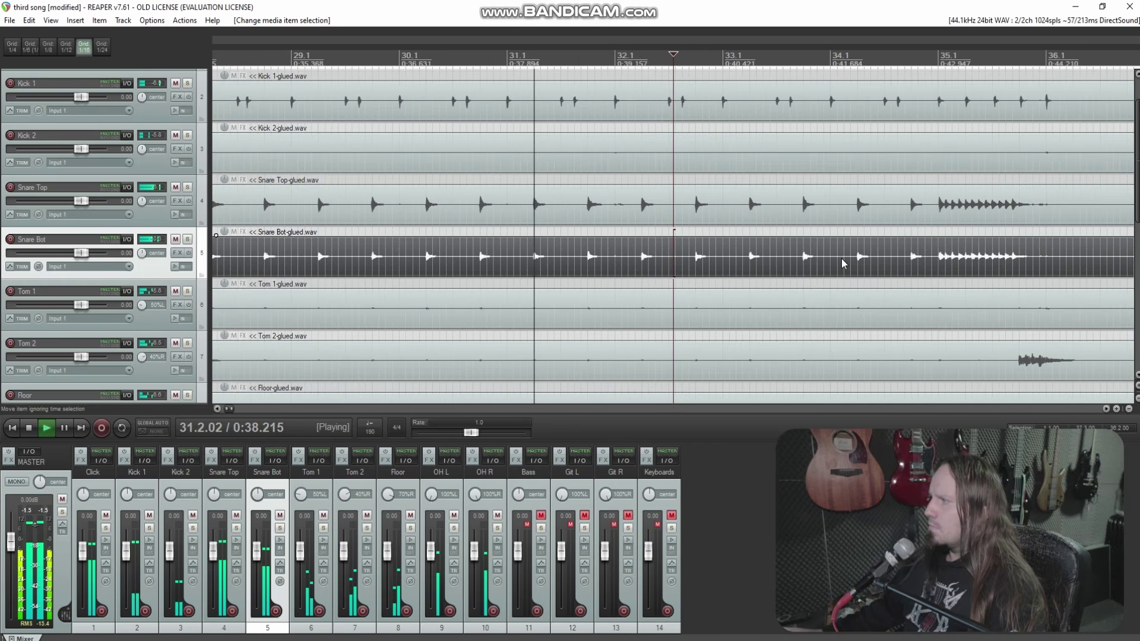
{"action": "scroll", "coordinate": [842, 259], "scroll_direction": "down", "scroll_amount": 1}
{"action": "scroll", "coordinate": [849, 259], "scroll_direction": "down", "scroll_amount": 2}
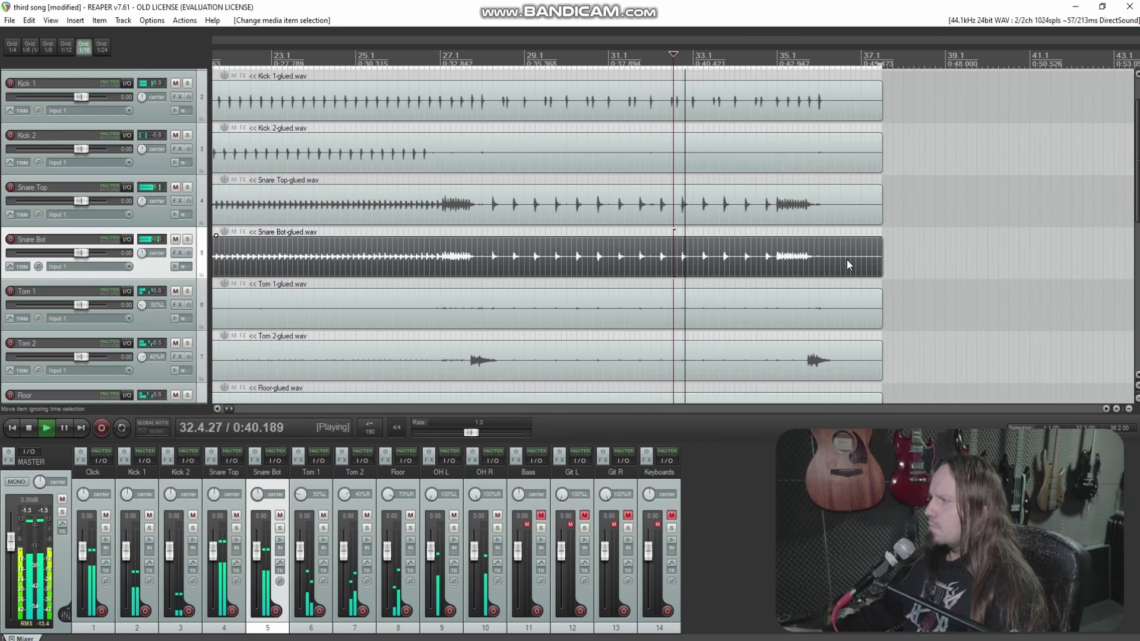
Step: Follow the glued drums' playback to the final hits, stop it and return to an overview of the whole song
{"action": "scroll", "coordinate": [843, 260], "scroll_direction": "up", "scroll_amount": 2}
{"action": "scroll", "coordinate": [845, 264], "scroll_direction": "down", "scroll_amount": 2}
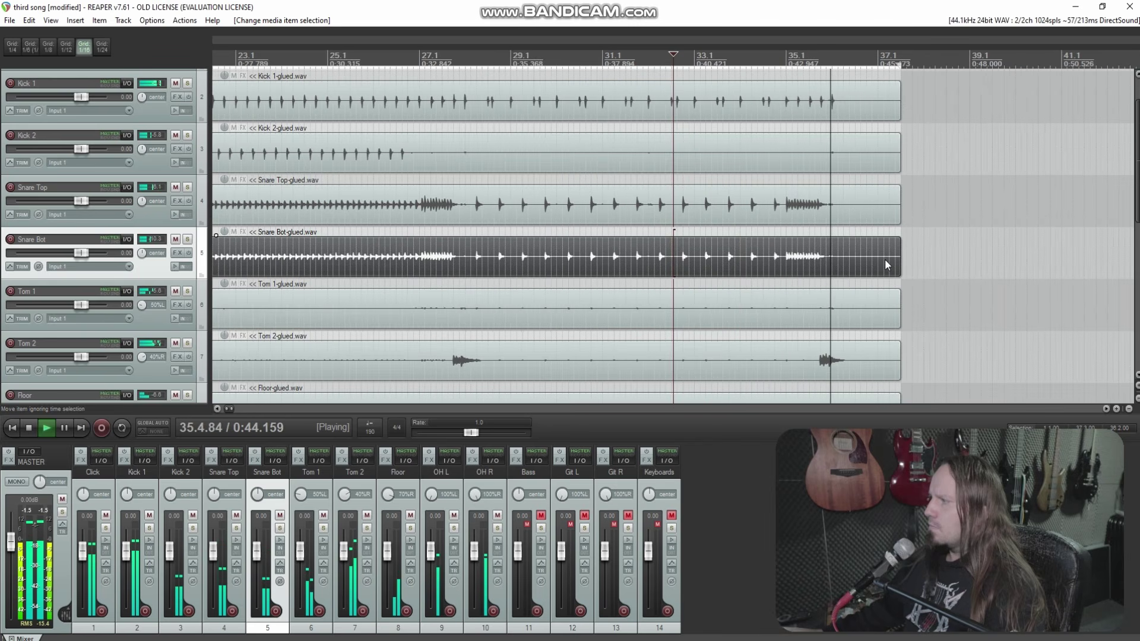
{"action": "key", "text": "space"}
{"action": "scroll", "coordinate": [868, 285], "scroll_direction": "down", "scroll_amount": 5}
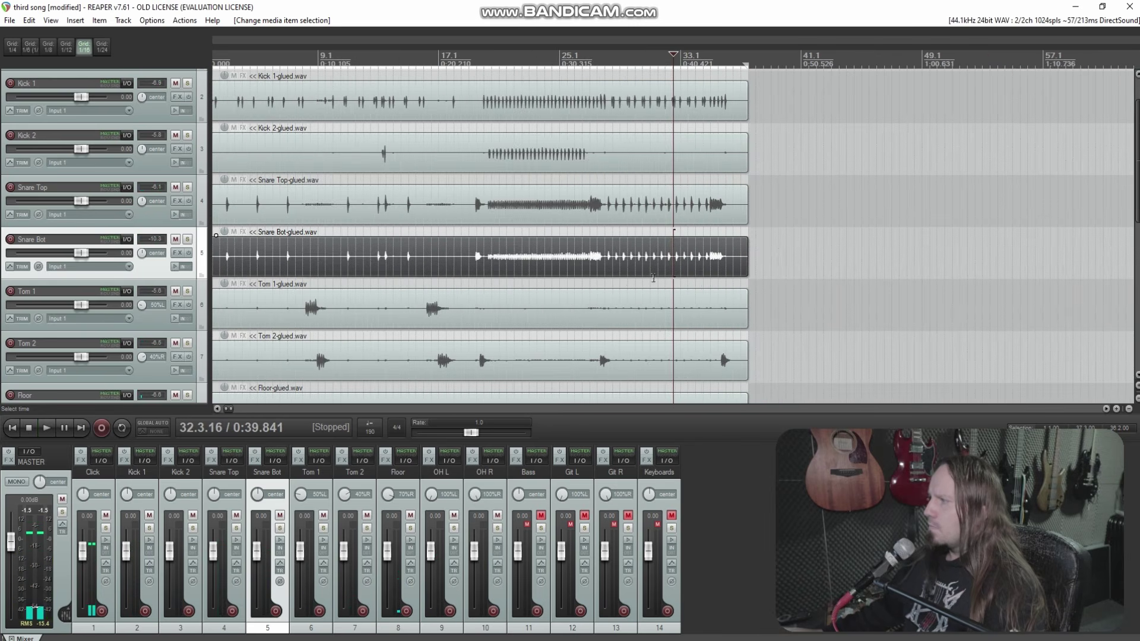
{"action": "scroll", "coordinate": [471, 264], "scroll_direction": "up", "scroll_amount": 1}
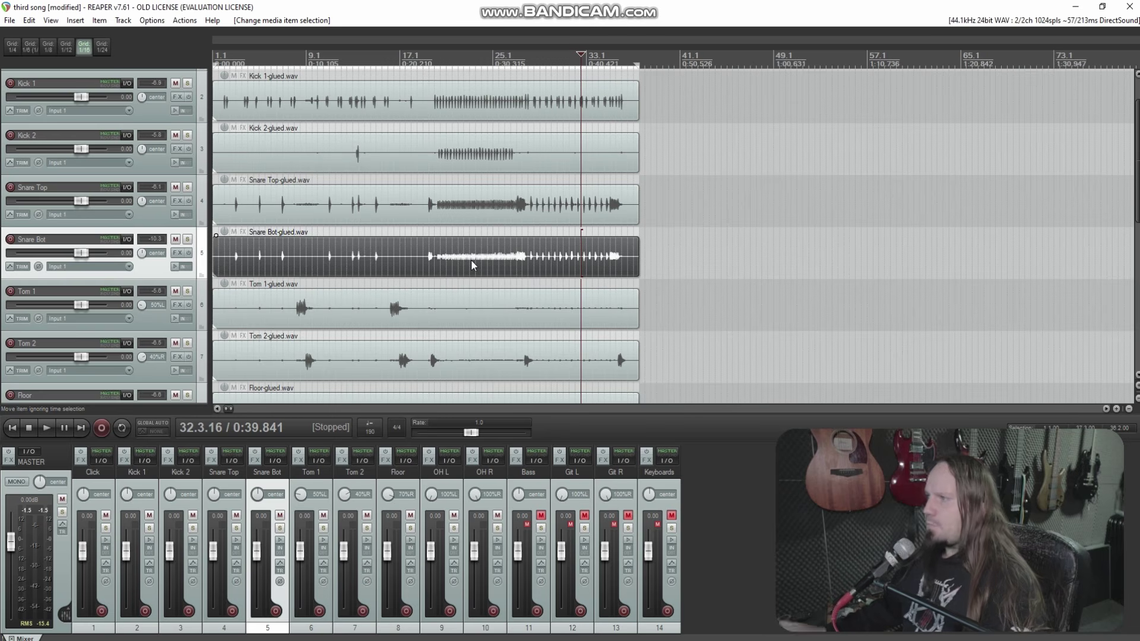
Step: Inspect the glued snare and kick waveforms around the double-kick passage
{"action": "left_click", "coordinate": [409, 209]}
{"action": "scroll", "coordinate": [410, 209], "scroll_direction": "up", "scroll_amount": 3}
{"action": "scroll", "coordinate": [3, 211], "scroll_direction": "up", "scroll_amount": 1}
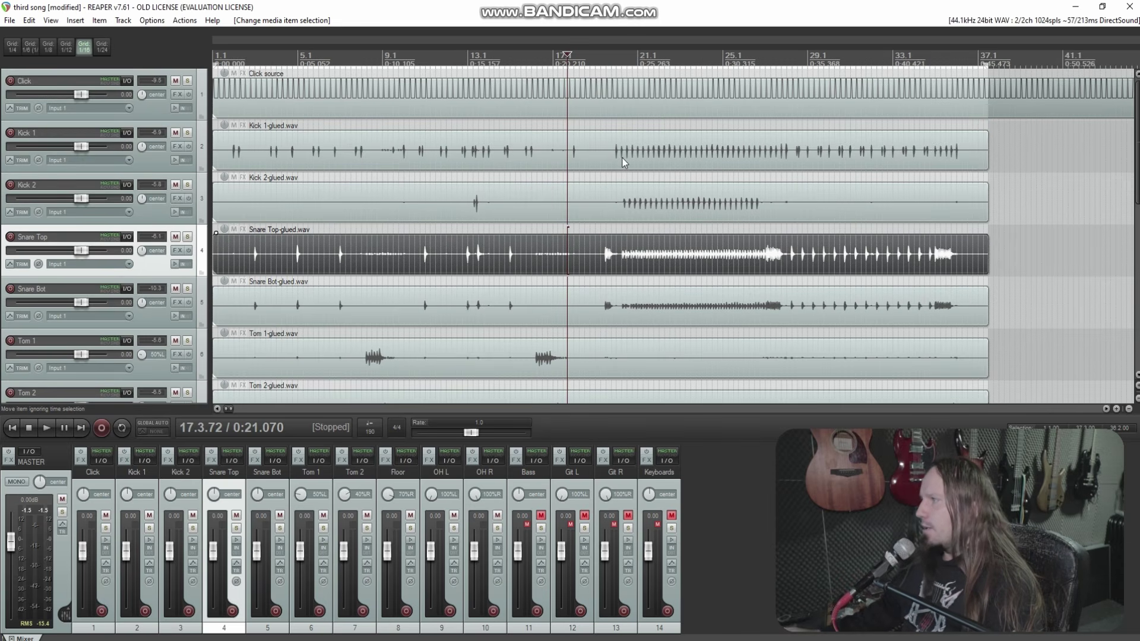
{"action": "left_click", "coordinate": [656, 155]}
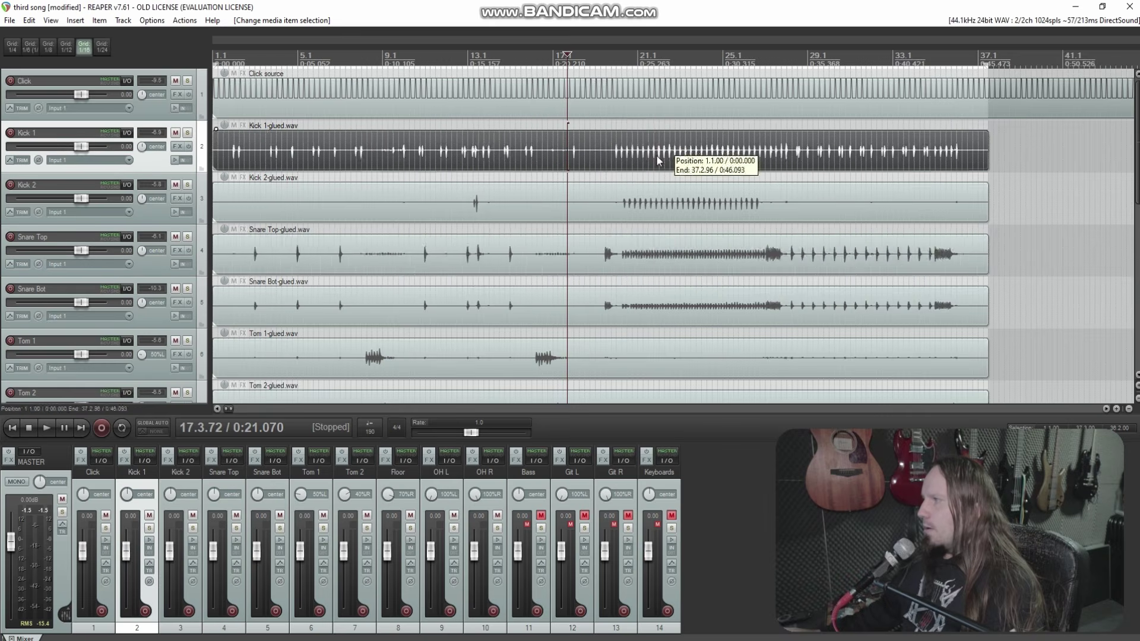
{"action": "scroll", "coordinate": [666, 177], "scroll_direction": "up", "scroll_amount": 3}
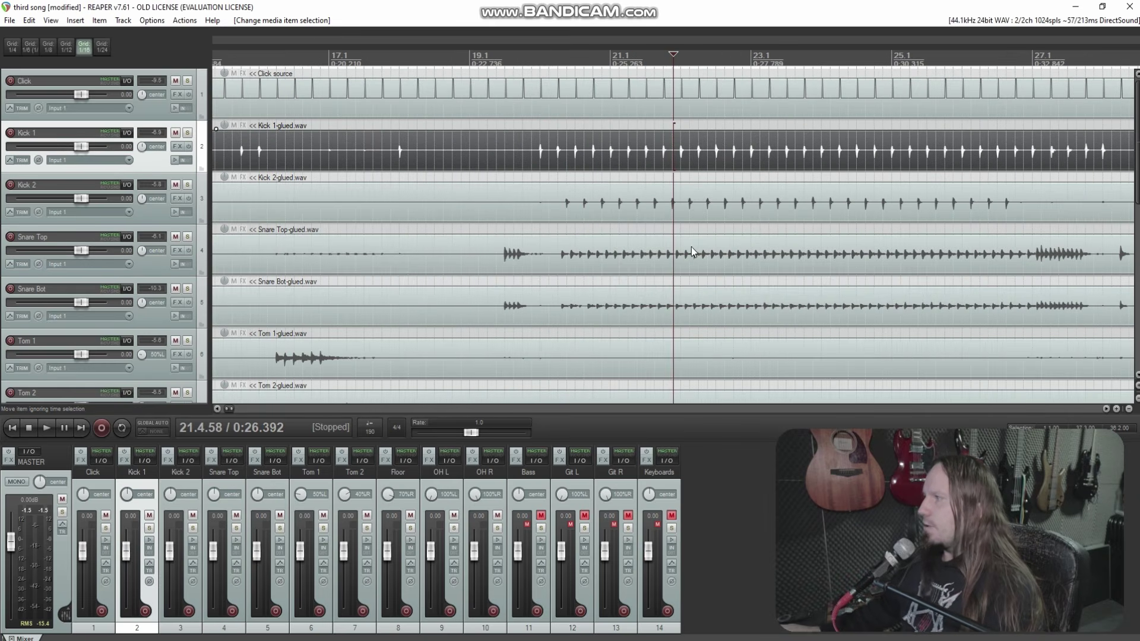
{"action": "scroll", "coordinate": [663, 229], "scroll_direction": "down", "scroll_amount": 4}
{"action": "scroll", "coordinate": [662, 229], "scroll_direction": "down", "scroll_amount": 3}
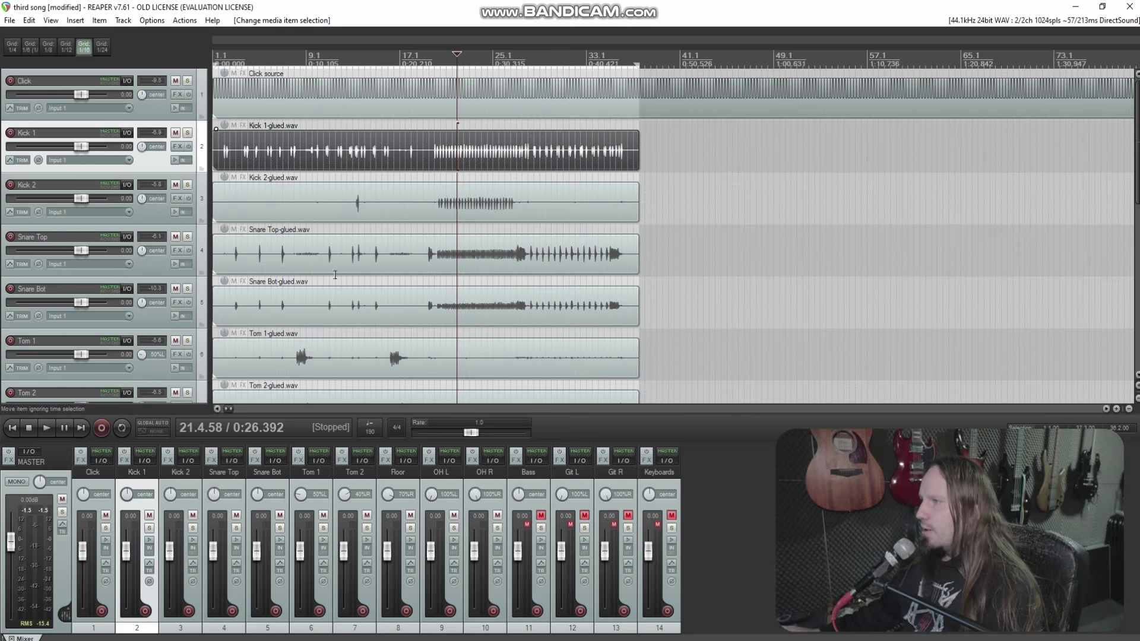
{"action": "scroll", "coordinate": [1, 265], "scroll_direction": "down", "scroll_amount": 1}
{"action": "scroll", "coordinate": [2, 267], "scroll_direction": "up", "scroll_amount": 1}
Step: Place the edit cursor at the start of the double-kick passage, solo Kick 1 and add Silencer (Black Salt Audio) in kick mode
{"action": "left_click", "coordinate": [434, 126]}
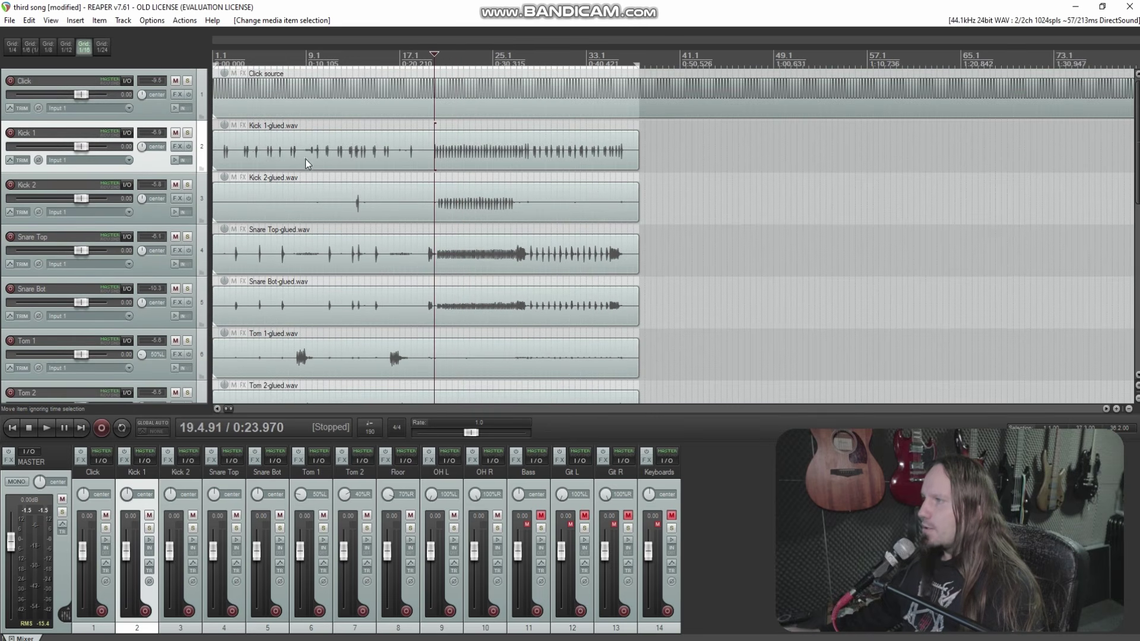
{"action": "left_click", "coordinate": [187, 134]}
{"action": "left_click", "coordinate": [177, 146]}
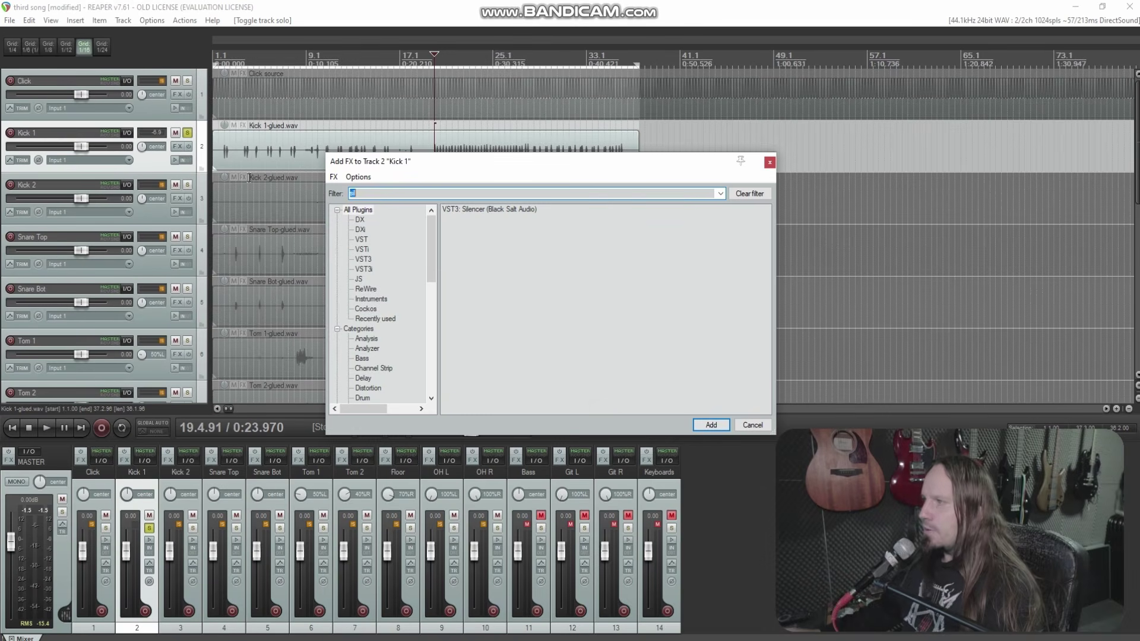
{"action": "double_click", "coordinate": [477, 211]}
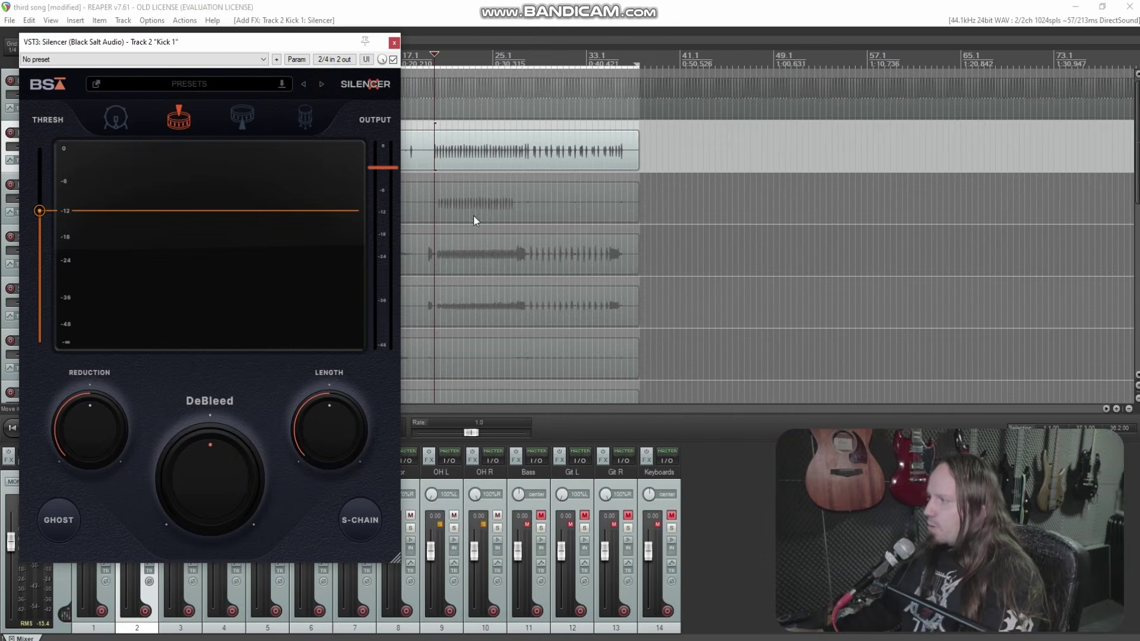
{"action": "left_click", "coordinate": [122, 127]}
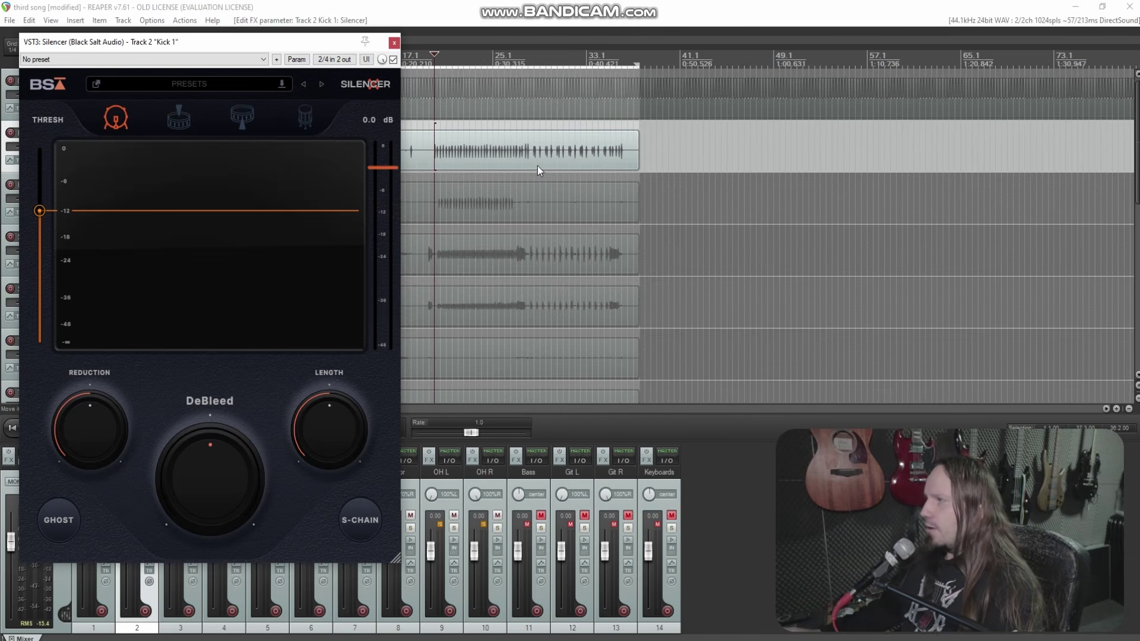
Step: Play the soloed Kick 1, lower Silencer's threshold to about -14 dB and compare the sound with the effects bypassed
{"action": "scroll", "coordinate": [532, 167], "scroll_direction": "up", "scroll_amount": 3}
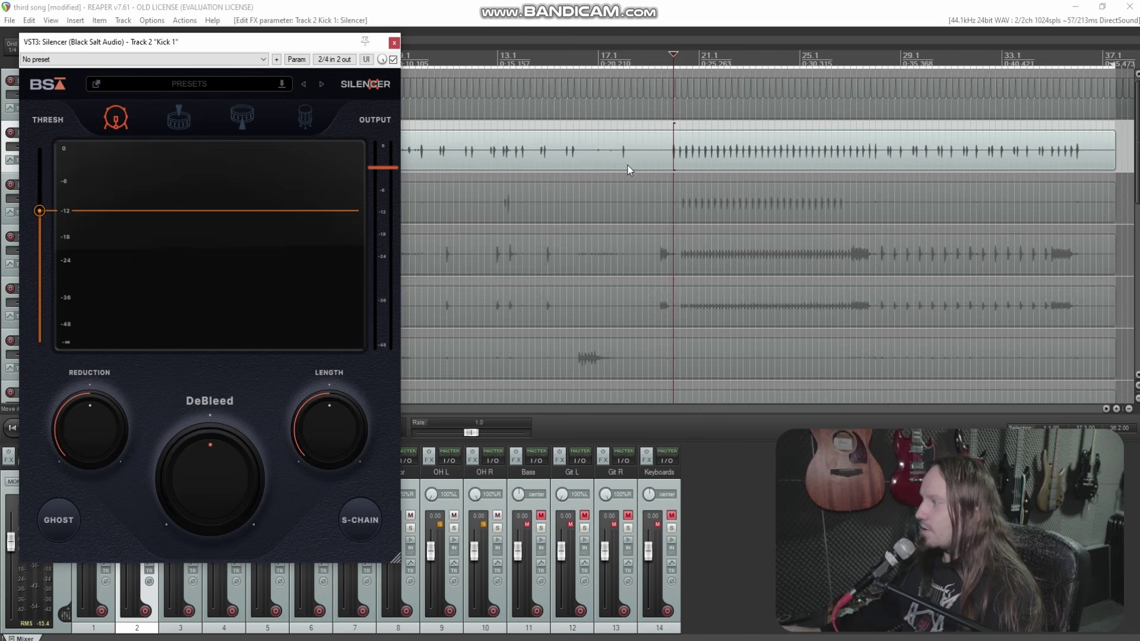
{"action": "scroll", "coordinate": [699, 179], "scroll_direction": "up", "scroll_amount": 2}
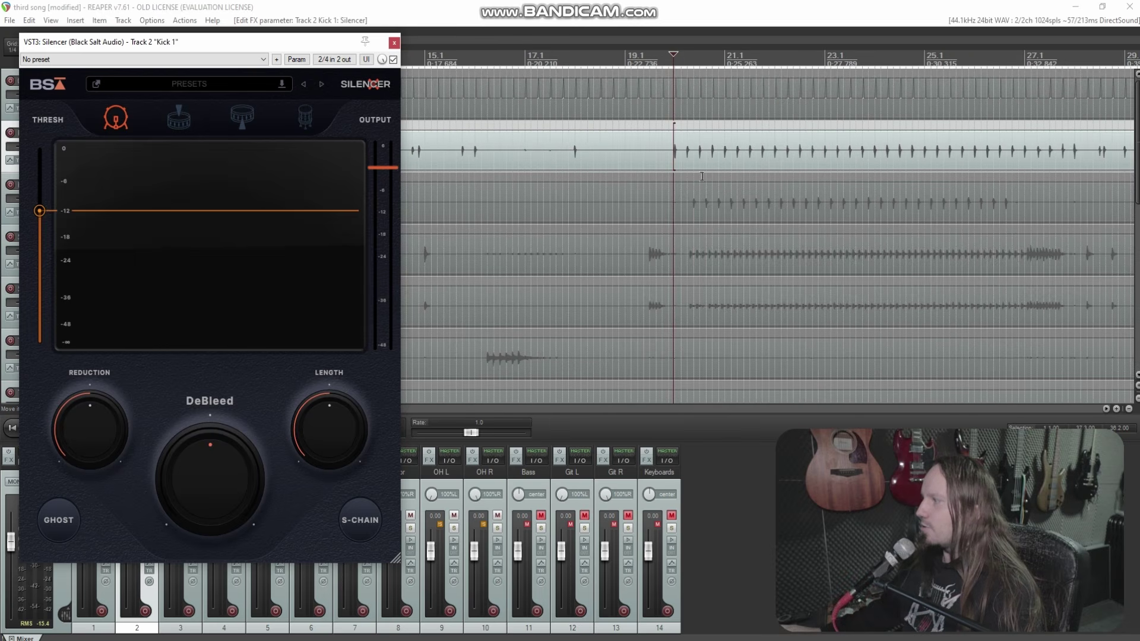
{"action": "key", "text": "space"}
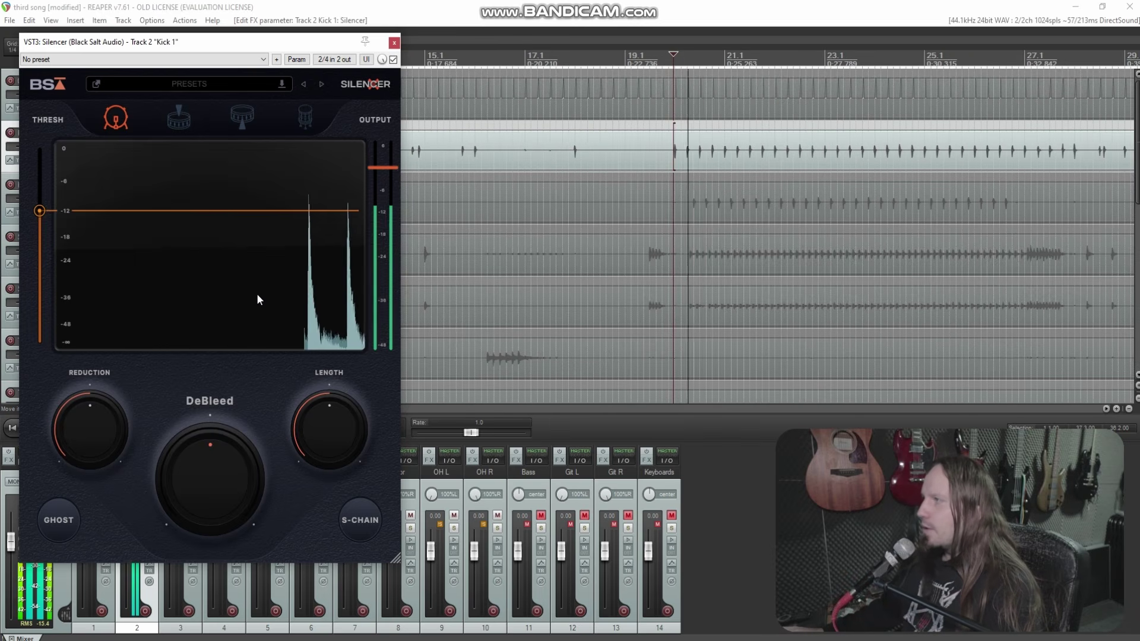
{"action": "left_click_drag", "start_coordinate": [82, 211], "coordinate": [82, 218]}
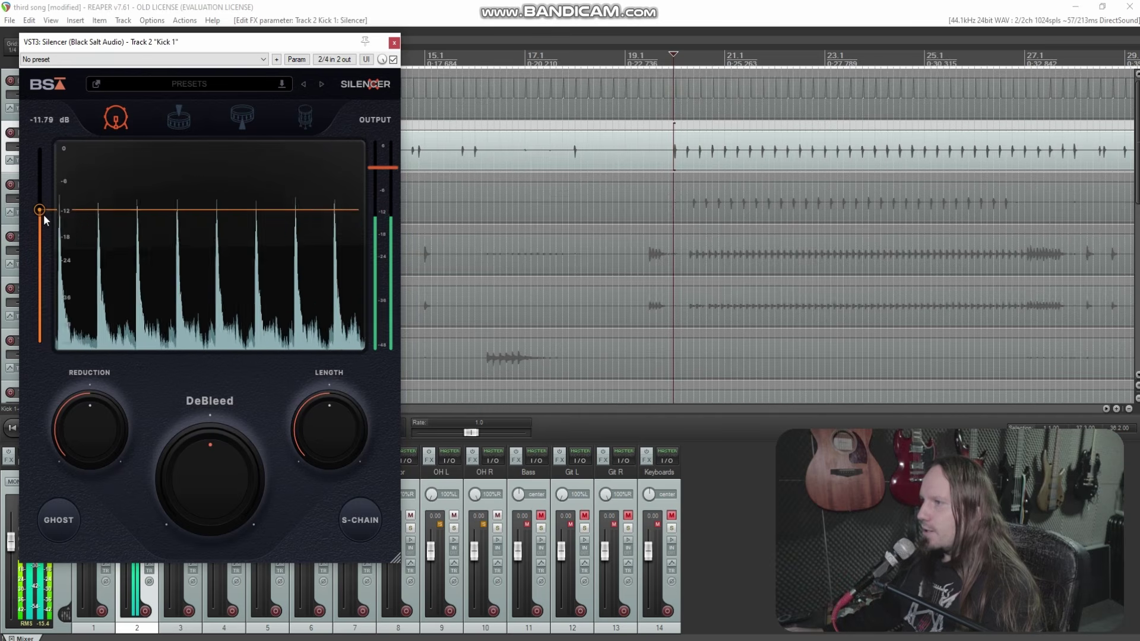
{"action": "left_click_drag", "start_coordinate": [227, 47], "coordinate": [429, 61]}
{"action": "key", "text": "b"}
{"action": "key", "text": "space"}
{"action": "key", "text": "space"}
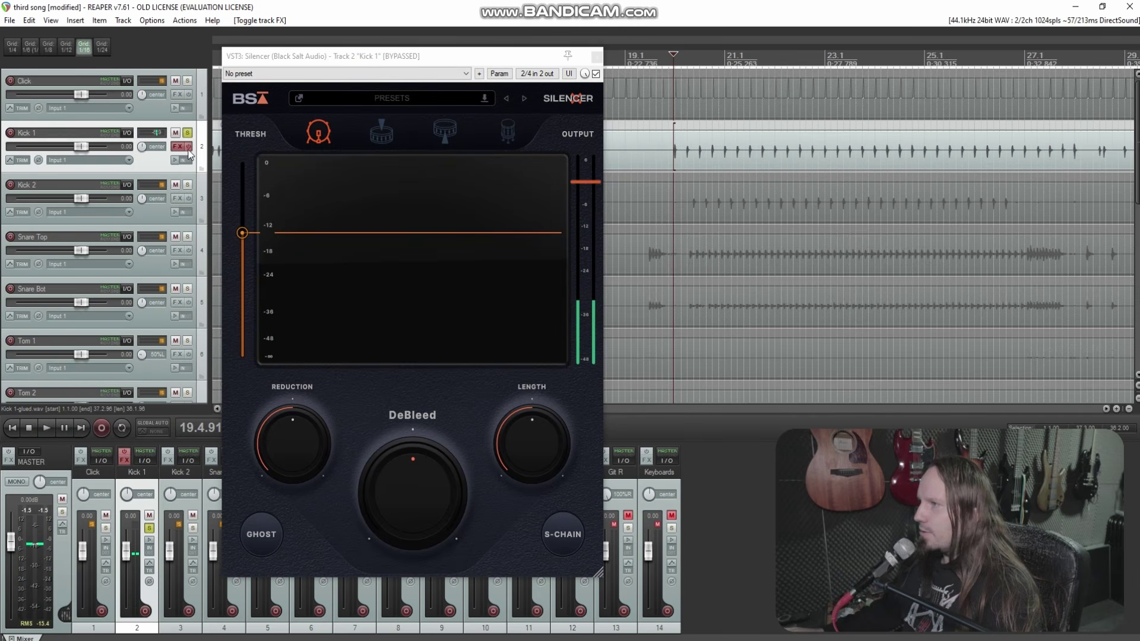
Step: Shorten Silencer's length to about 200 ms, lower its threshold to about -16 dB and raise DeBleed while auditioning Kick 1
{"action": "left_click_drag", "start_coordinate": [538, 429], "coordinate": [533, 470]}
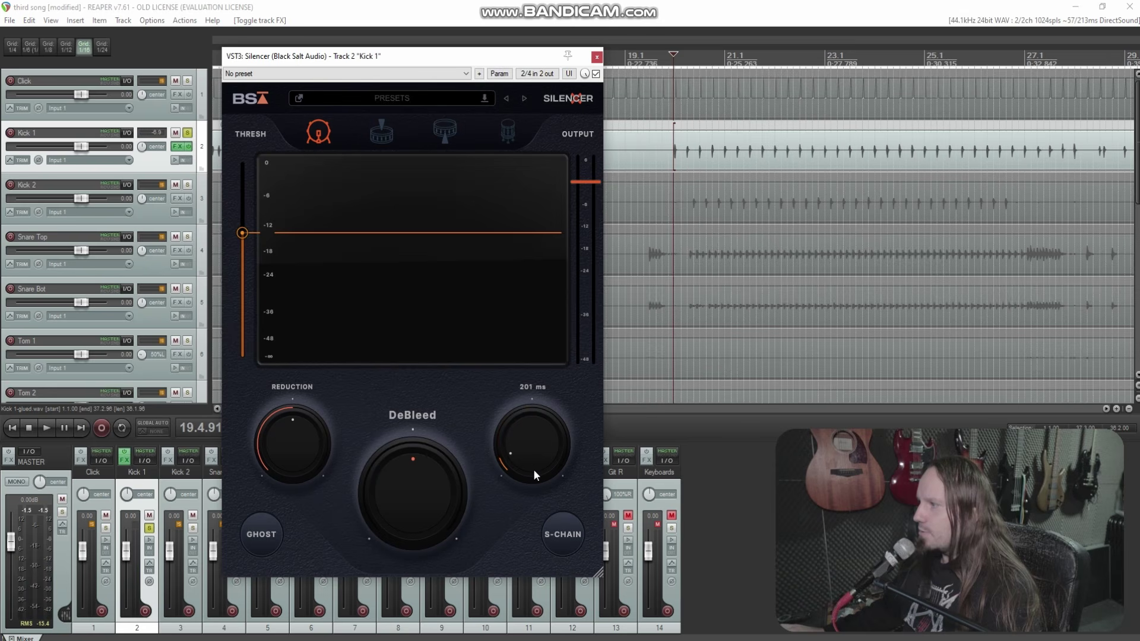
{"action": "key", "text": "space"}
{"action": "left_click_drag", "start_coordinate": [517, 199], "coordinate": [476, 249]}
{"action": "left_click_drag", "start_coordinate": [414, 492], "coordinate": [418, 451]}
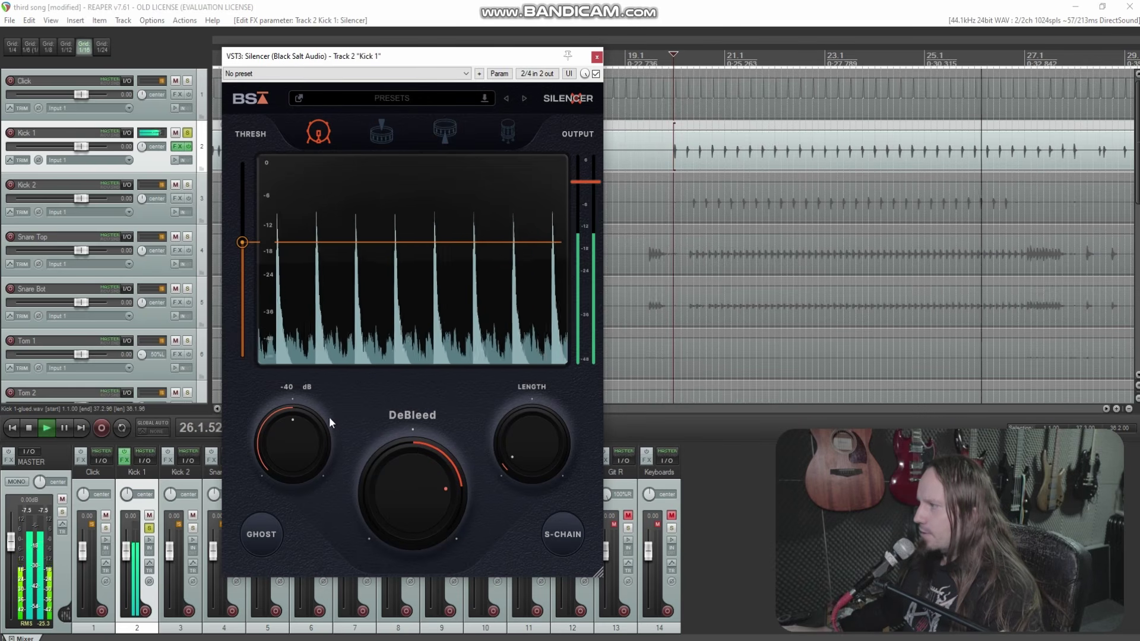
{"action": "key", "text": "space"}
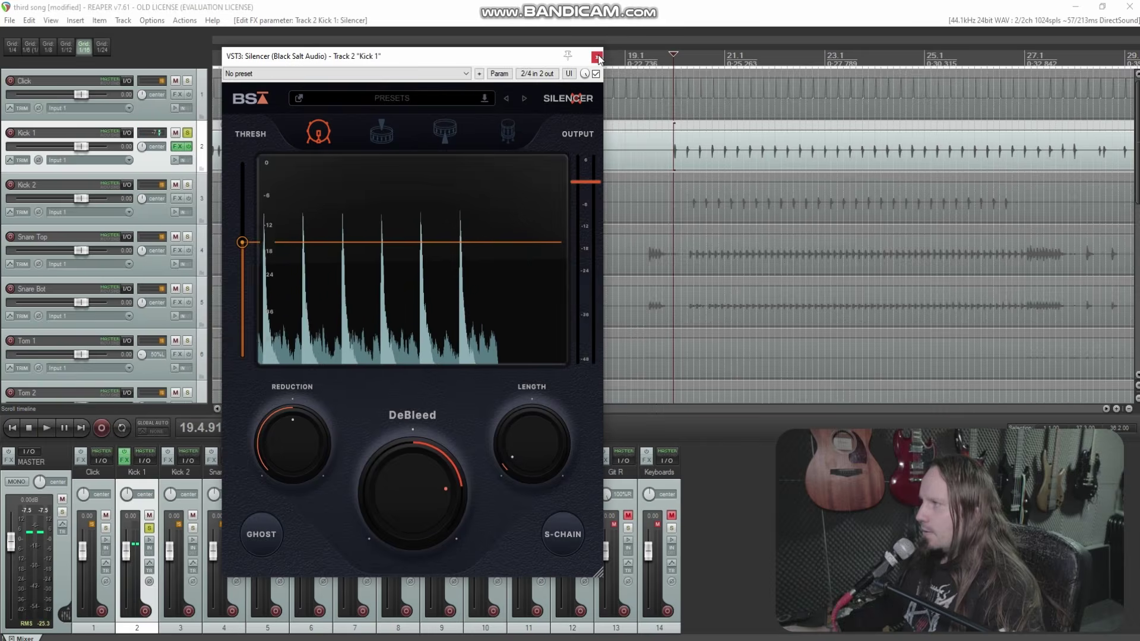
{"action": "left_click", "coordinate": [596, 57]}
Step: Add the Drum Leveler (Sound Radix) plugin after Silencer in Kick 1's effects chain
{"action": "left_click", "coordinate": [178, 147]}
{"action": "double_click", "coordinate": [115, 124]}
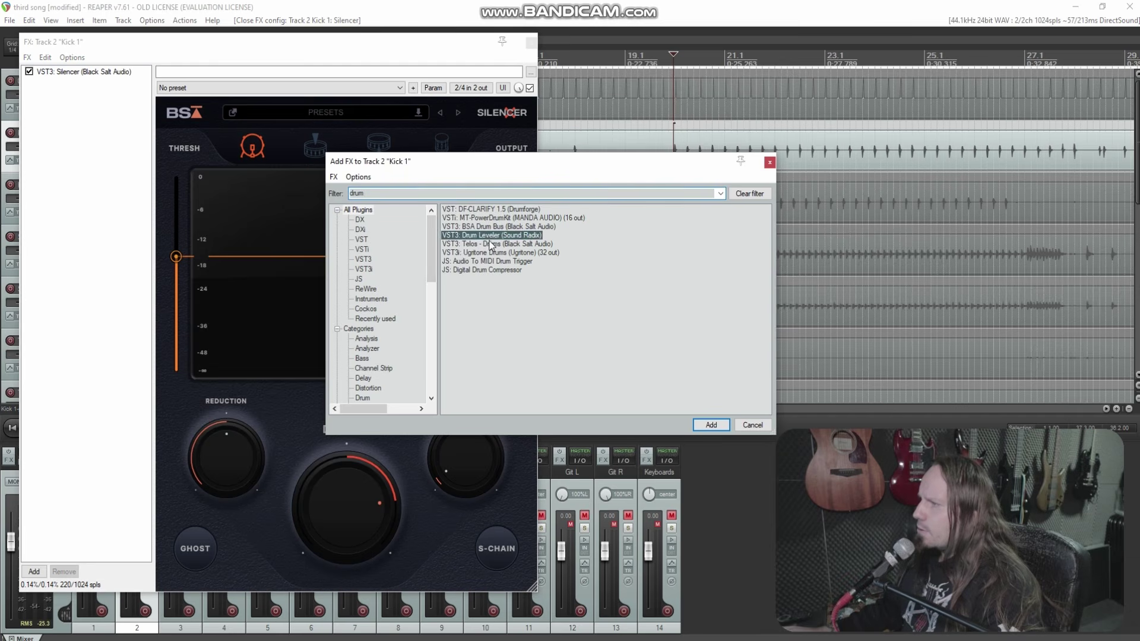
{"action": "double_click", "coordinate": [491, 238]}
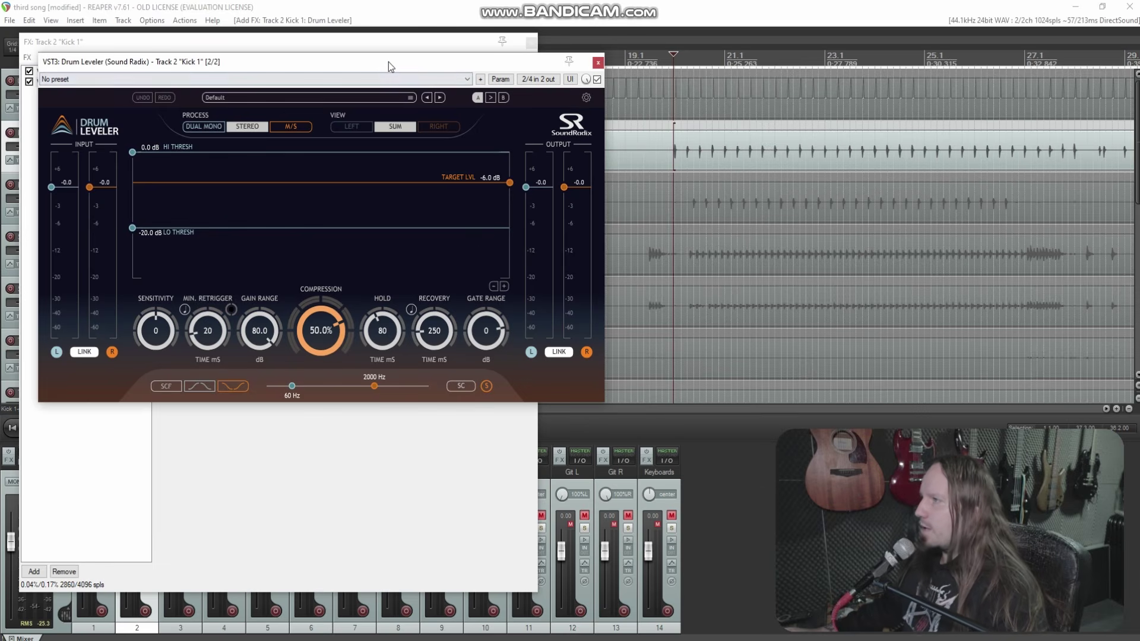
Step: Set Drum Leveler to 63.6% compression, 5 ms hold, 88 ms recovery and -72 dB gate range while Kick 1 plays
{"action": "key", "text": "space"}
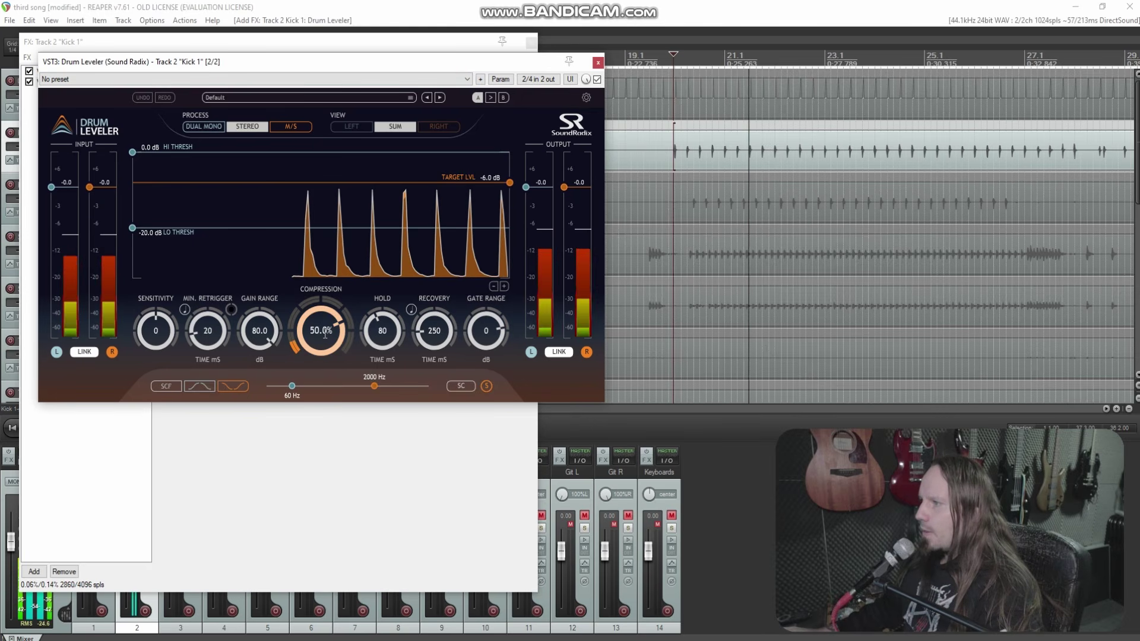
{"action": "left_click_drag", "start_coordinate": [325, 334], "coordinate": [325, 325]}
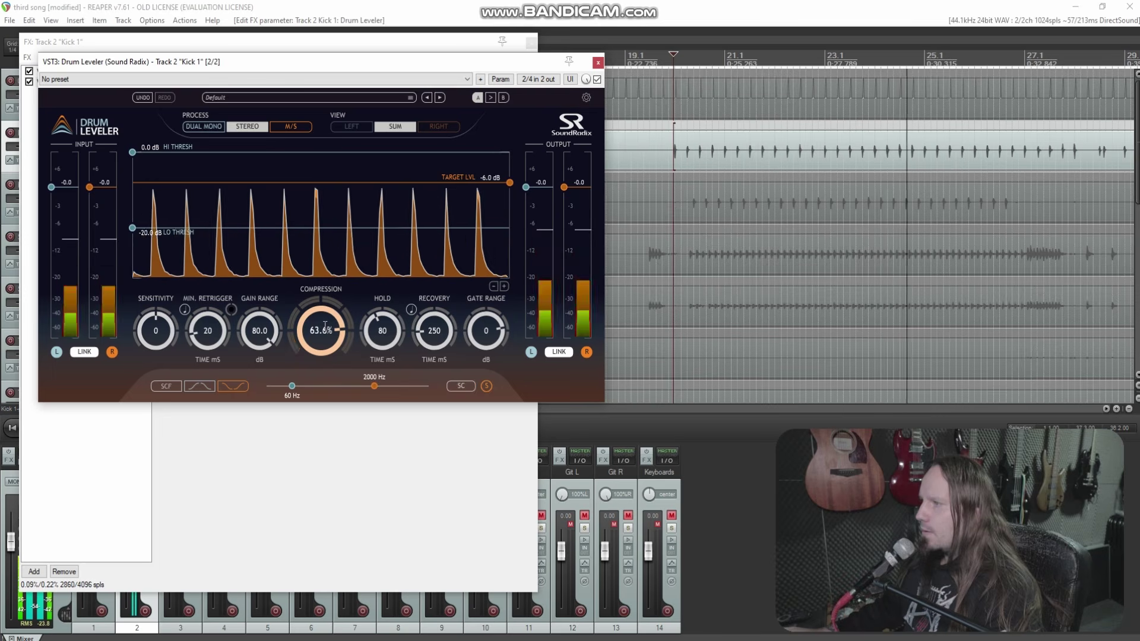
{"action": "double_click", "coordinate": [382, 331]}
{"action": "left_click_drag", "start_coordinate": [435, 337], "coordinate": [443, 359]}
{"action": "left_click_drag", "start_coordinate": [492, 327], "coordinate": [496, 445]}
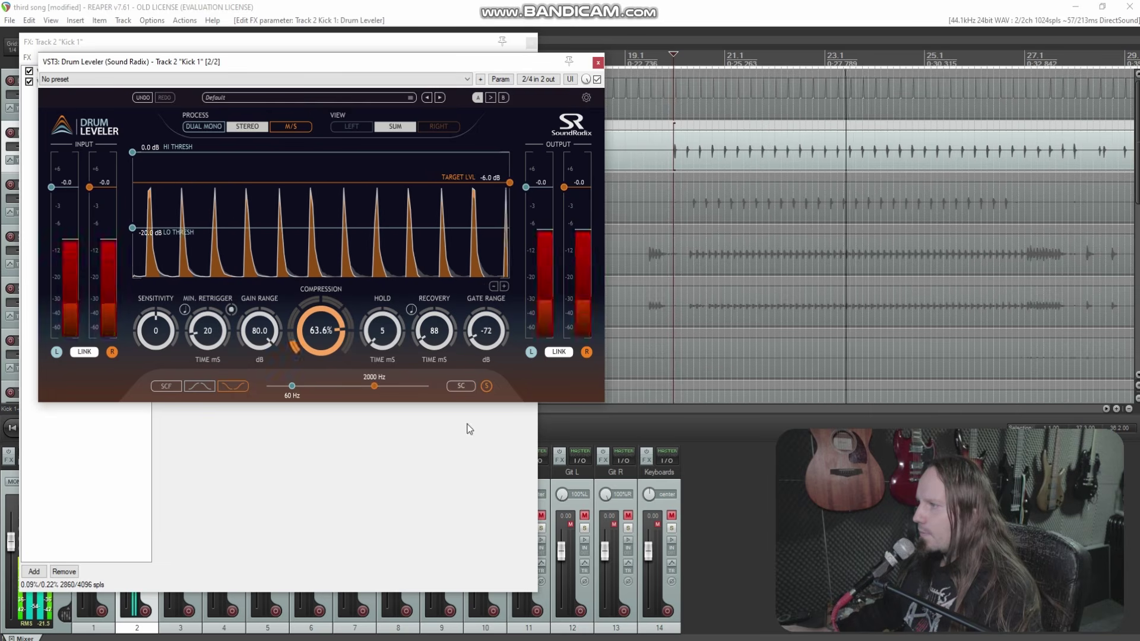
{"action": "key", "text": "space"}
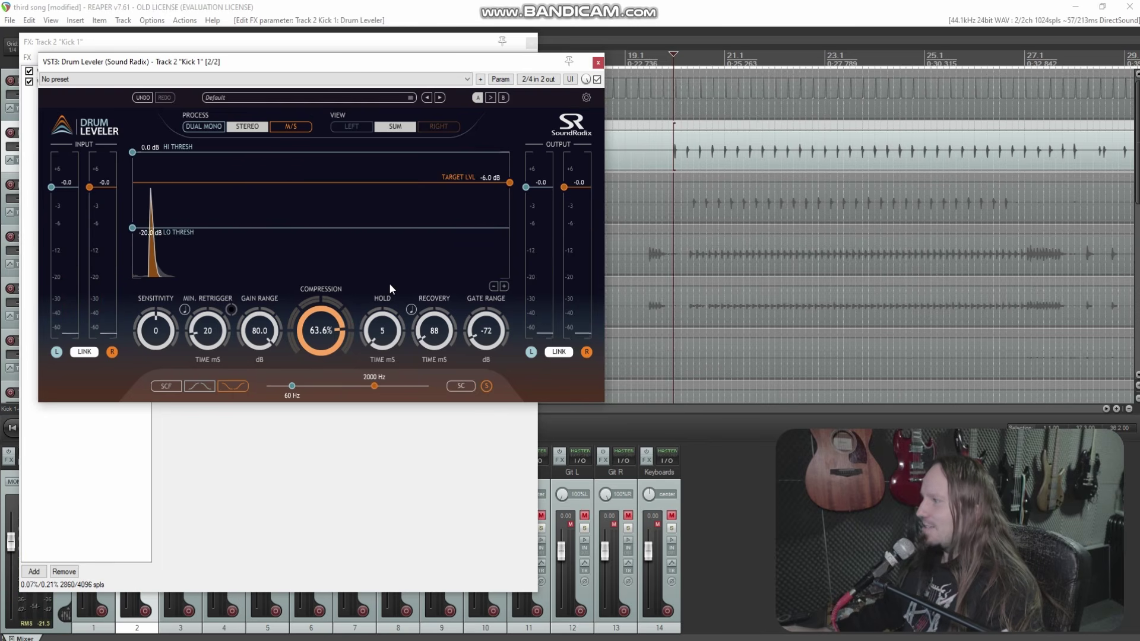
Step: Audition the processed Kick 1 on the closing hits from about bar 34
{"action": "scroll", "coordinate": [671, 194], "scroll_direction": "down", "scroll_amount": 3}
{"action": "left_click", "coordinate": [844, 137]}
{"action": "scroll", "coordinate": [922, 140], "scroll_direction": "up", "scroll_amount": 3}
{"action": "scroll", "coordinate": [957, 140], "scroll_direction": "up", "scroll_amount": 1}
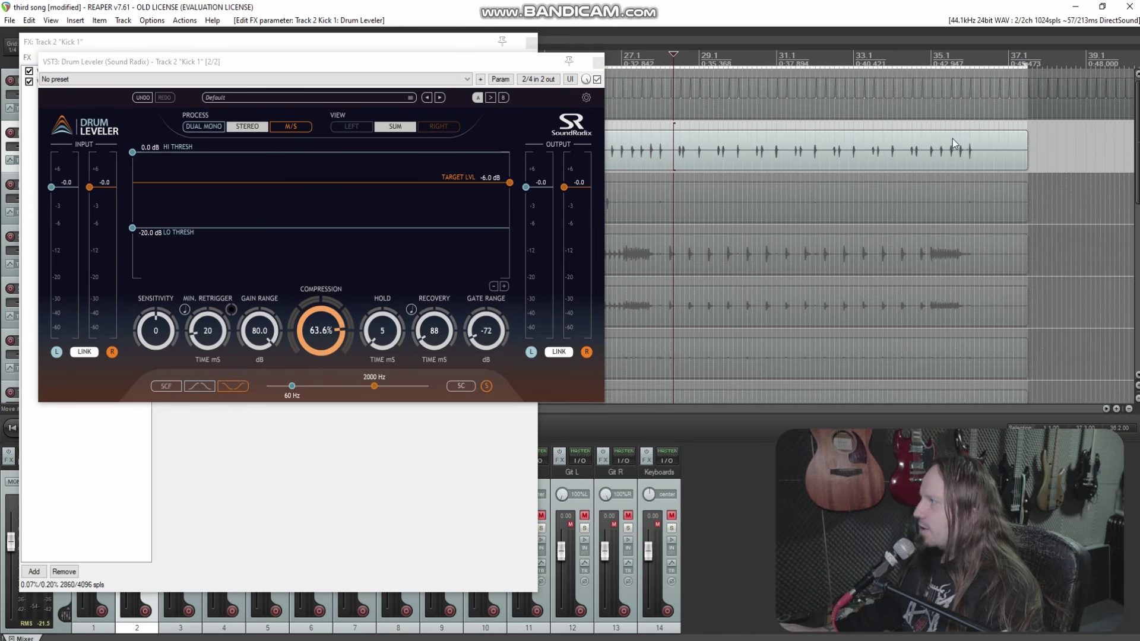
{"action": "left_click", "coordinate": [909, 126]}
{"action": "key", "text": "space"}
{"action": "scroll", "coordinate": [814, 145], "scroll_direction": "up", "scroll_amount": 3}
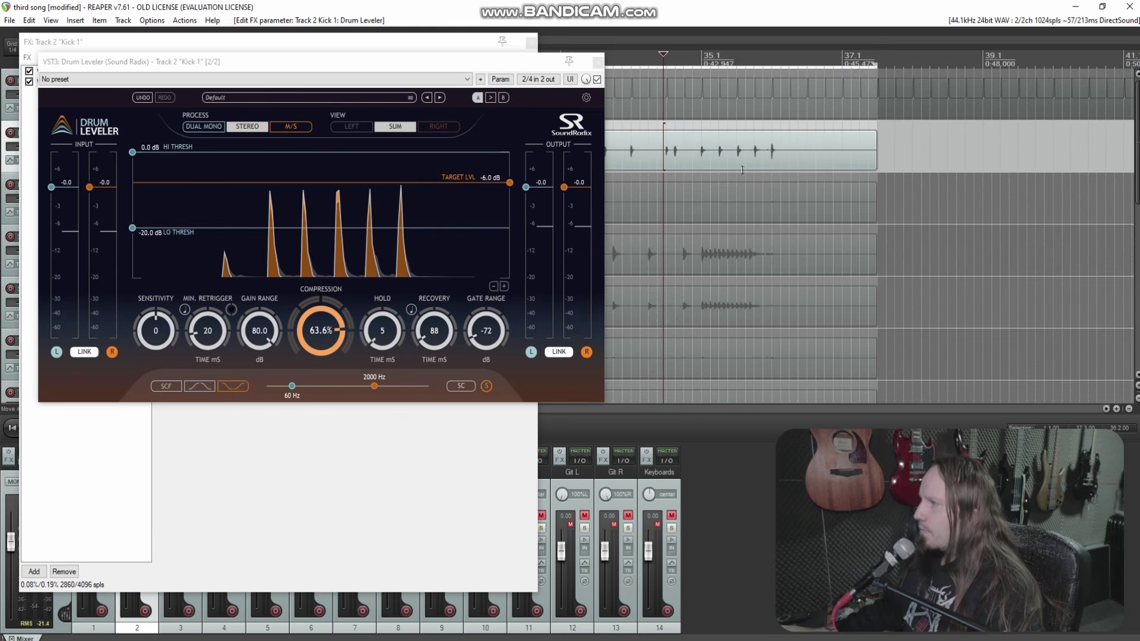
{"action": "scroll", "coordinate": [684, 157], "scroll_direction": "down", "scroll_amount": 3}
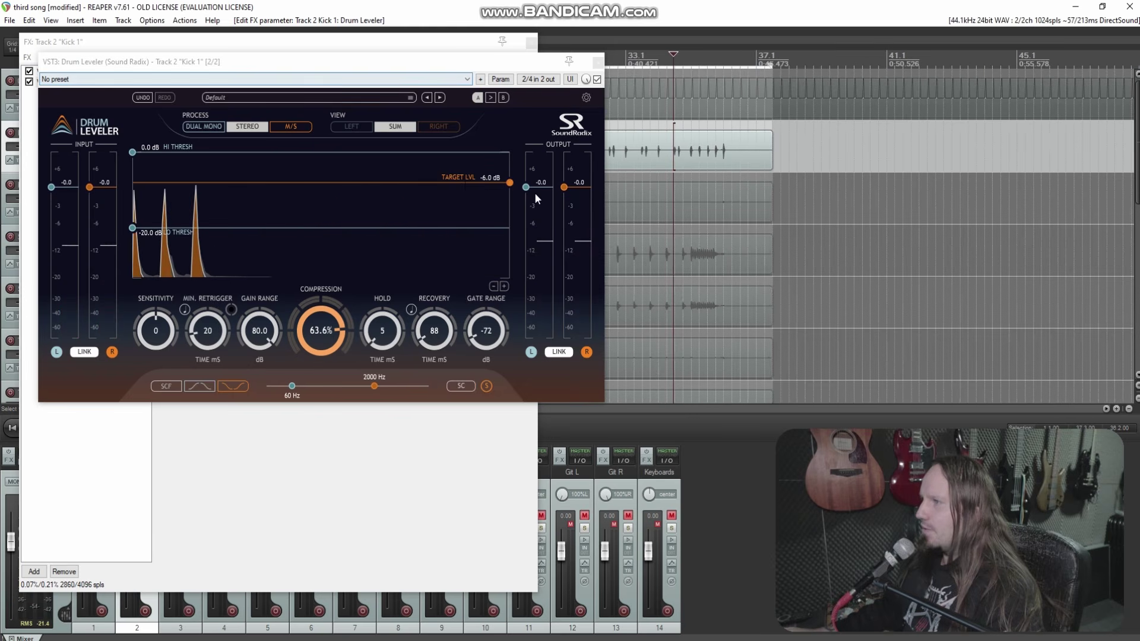
Step: Select both plugins in Kick 1's effects chain, then close the chain and the Drum Leveler window
{"action": "left_click_drag", "start_coordinate": [419, 63], "coordinate": [671, 132]}
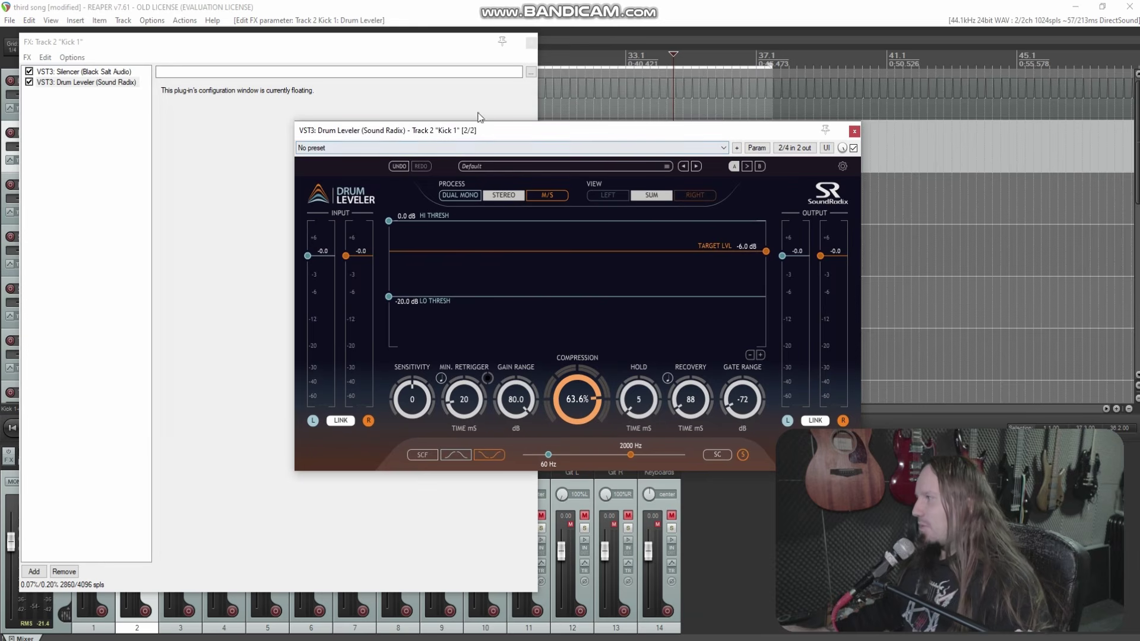
{"action": "left_click_drag", "start_coordinate": [121, 116], "coordinate": [80, 72]}
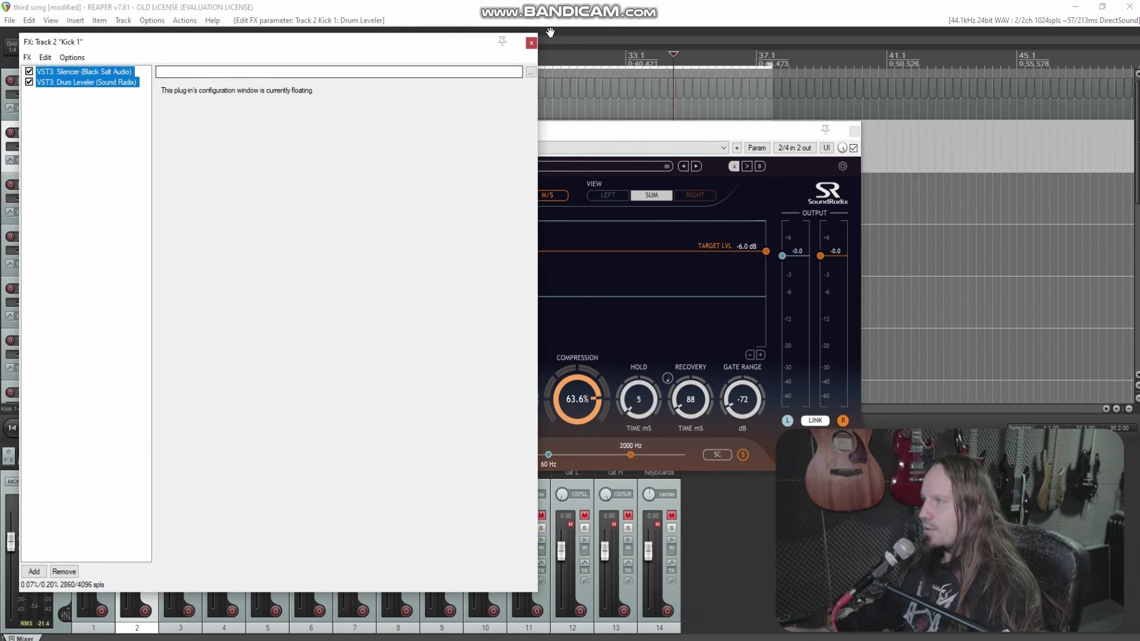
{"action": "left_click", "coordinate": [532, 44]}
{"action": "left_click", "coordinate": [854, 132]}
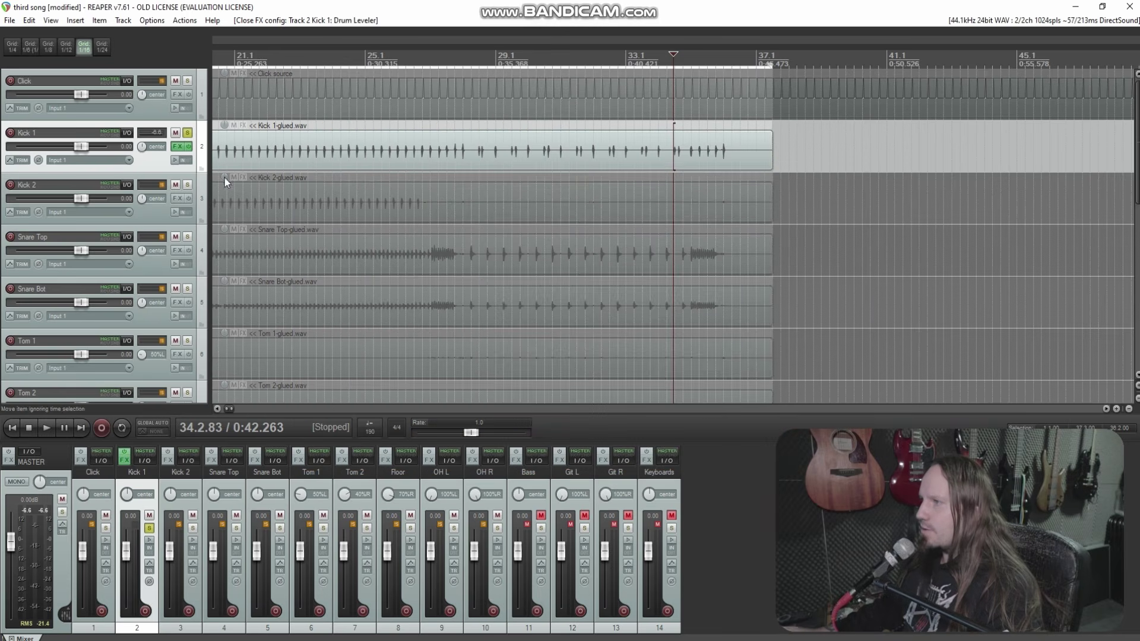
Step: Solo Kick 2, enlarge the mixer to show the effect inserts and copy Silencer and Drum Leveler from Kick 1 to Kick 2
{"action": "left_click", "coordinate": [187, 185]}
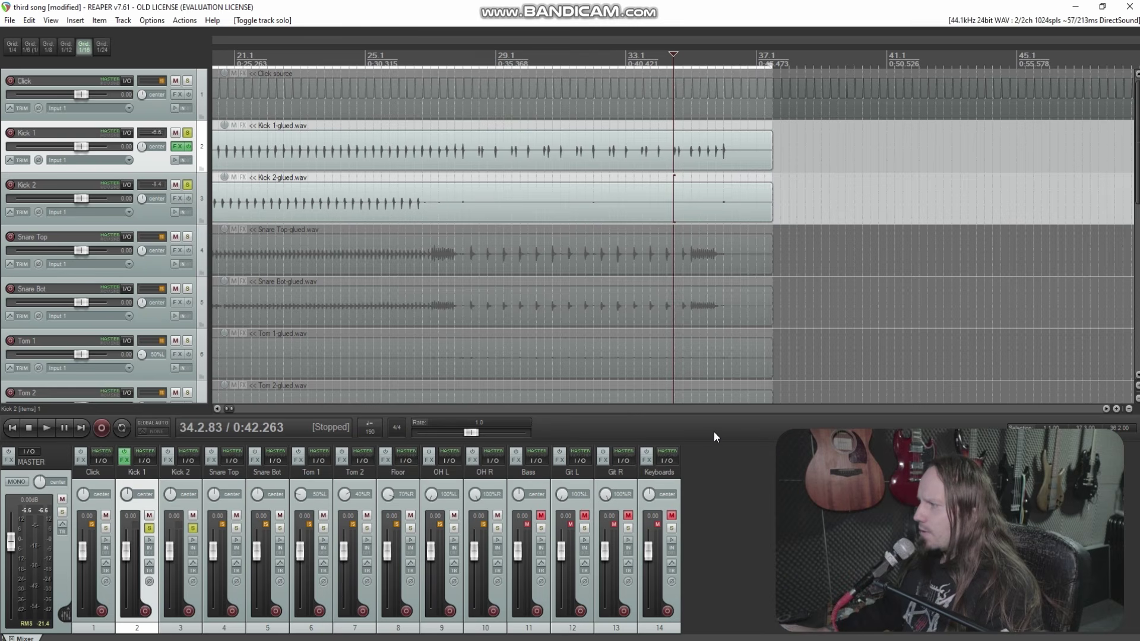
{"action": "left_click_drag", "start_coordinate": [713, 440], "coordinate": [714, 377]}
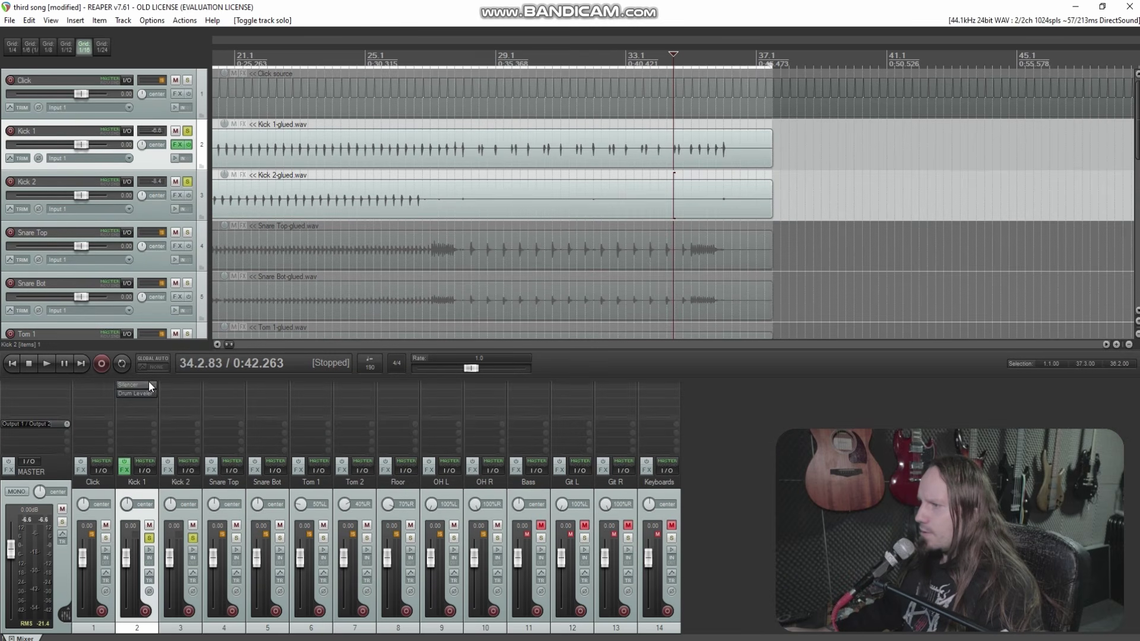
{"action": "left_click_drag", "start_coordinate": [181, 384], "coordinate": [181, 396]}
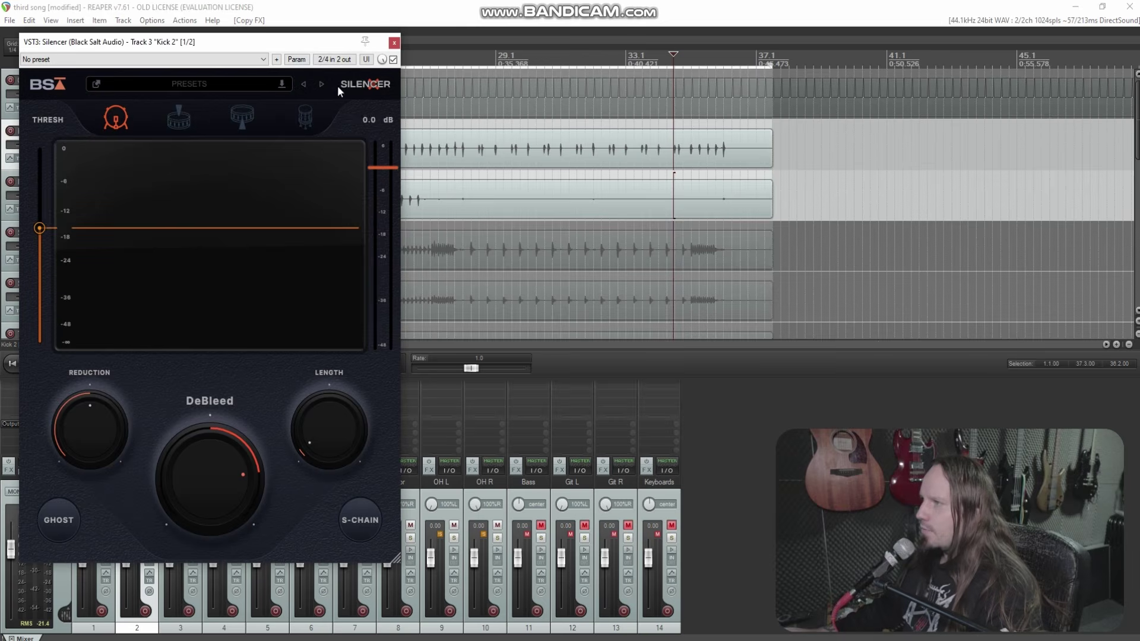
{"action": "left_click_drag", "start_coordinate": [303, 46], "coordinate": [738, 96]}
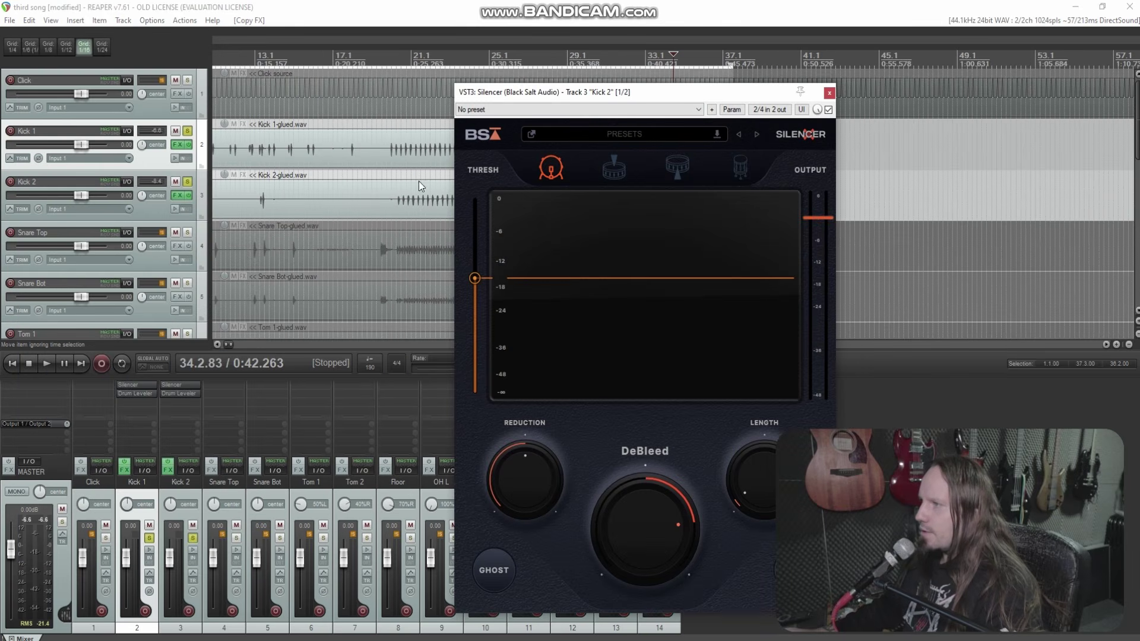
Step: Solo only Kick 2, play it from about bar 20, and set Silencer's threshold to about -17 dB and length to 92 ms
{"action": "left_click", "coordinate": [402, 170]}
{"action": "left_click", "coordinate": [187, 132]}
{"action": "key", "text": "space"}
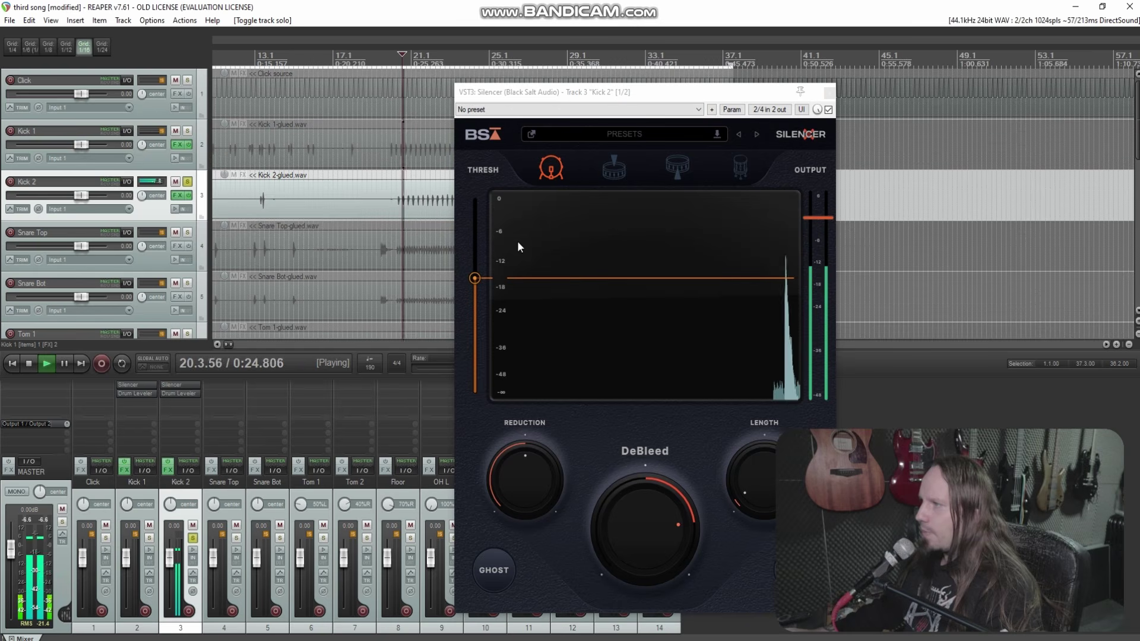
{"action": "left_click_drag", "start_coordinate": [475, 278], "coordinate": [475, 280]}
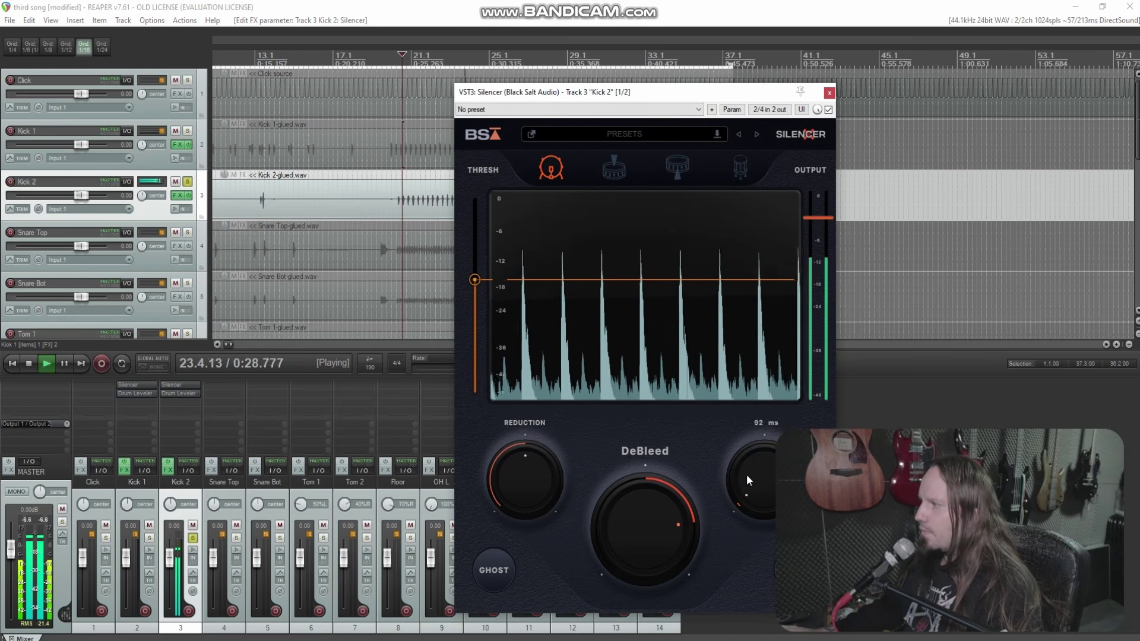
{"action": "mouse_move", "coordinate": [475, 284]}
{"action": "left_click_drag", "start_coordinate": [475, 284], "coordinate": [475, 287]}
{"action": "key", "text": "space"}
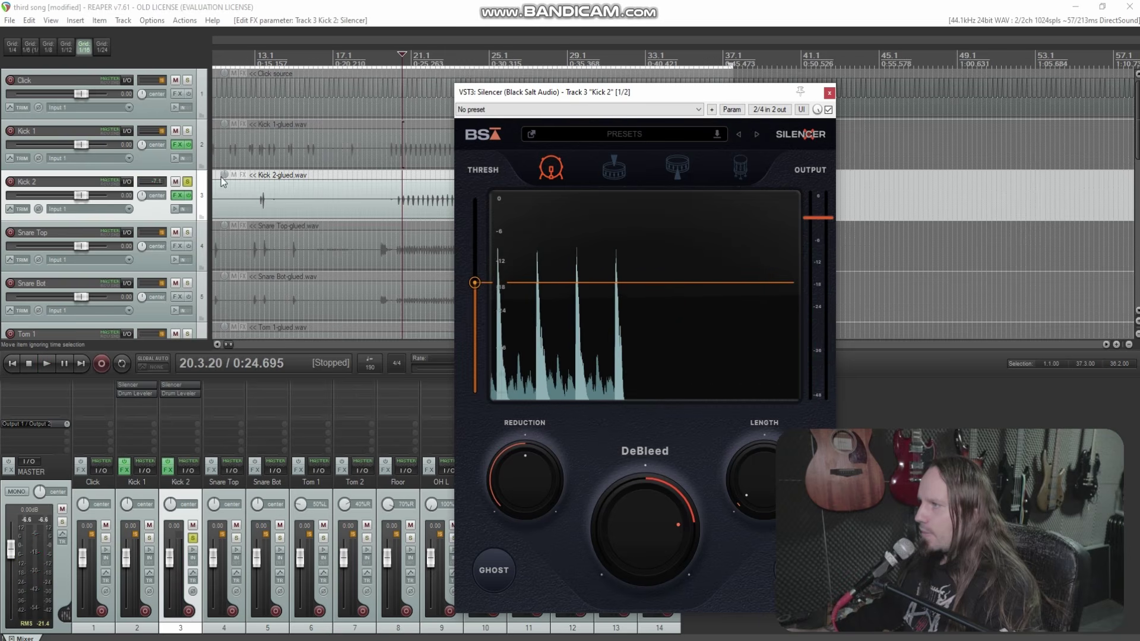
Step: Check Drum Leveler's response on Kick 2 during playback, then close the effects chain and the Silencer window
{"action": "left_click", "coordinate": [179, 195]}
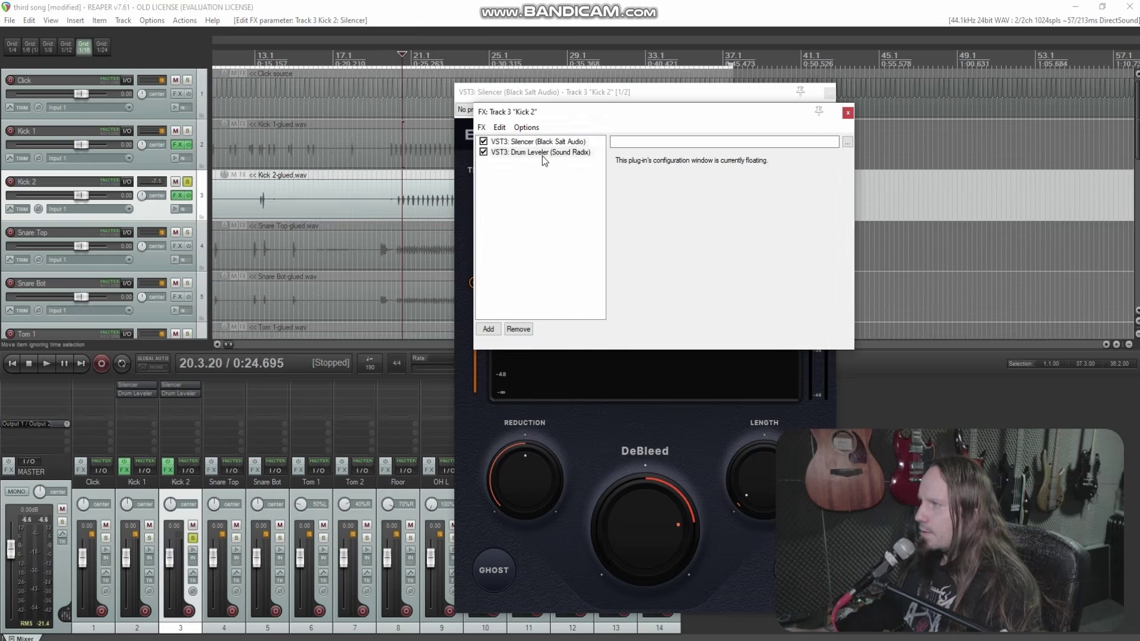
{"action": "left_click", "coordinate": [543, 155]}
{"action": "key", "text": "space"}
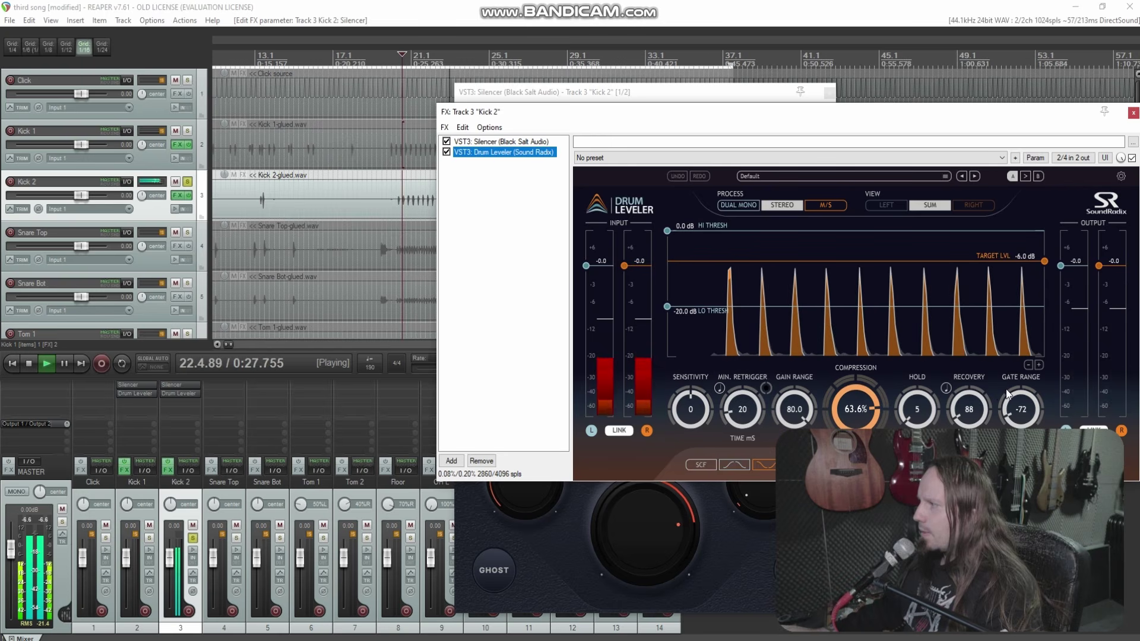
{"action": "key", "text": "space"}
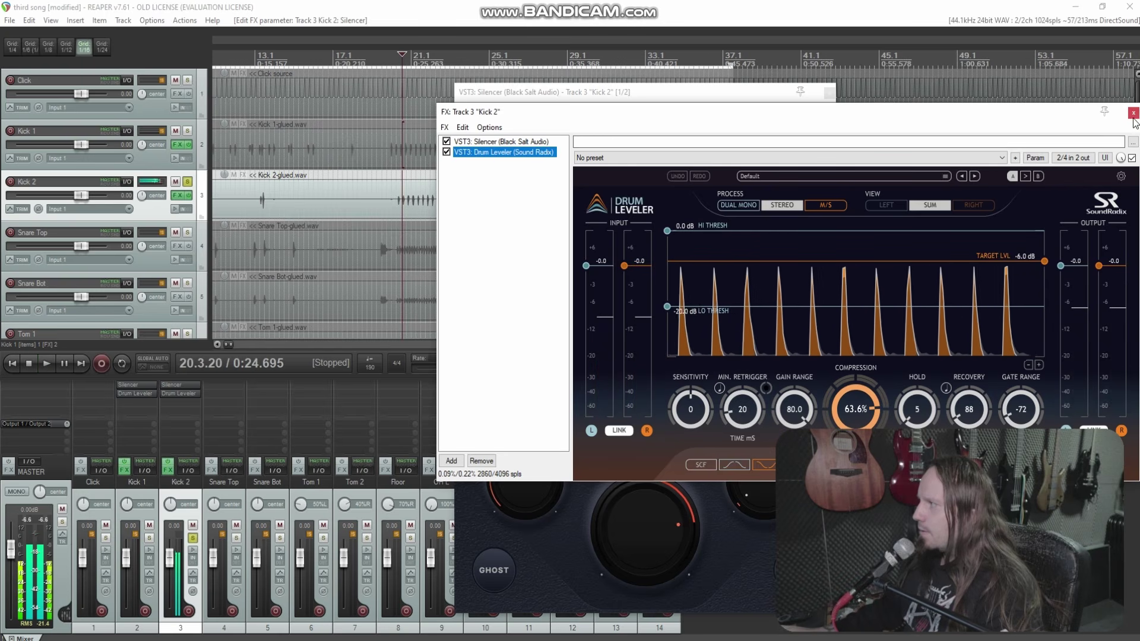
{"action": "left_click", "coordinate": [1133, 113]}
{"action": "left_click", "coordinate": [829, 92]}
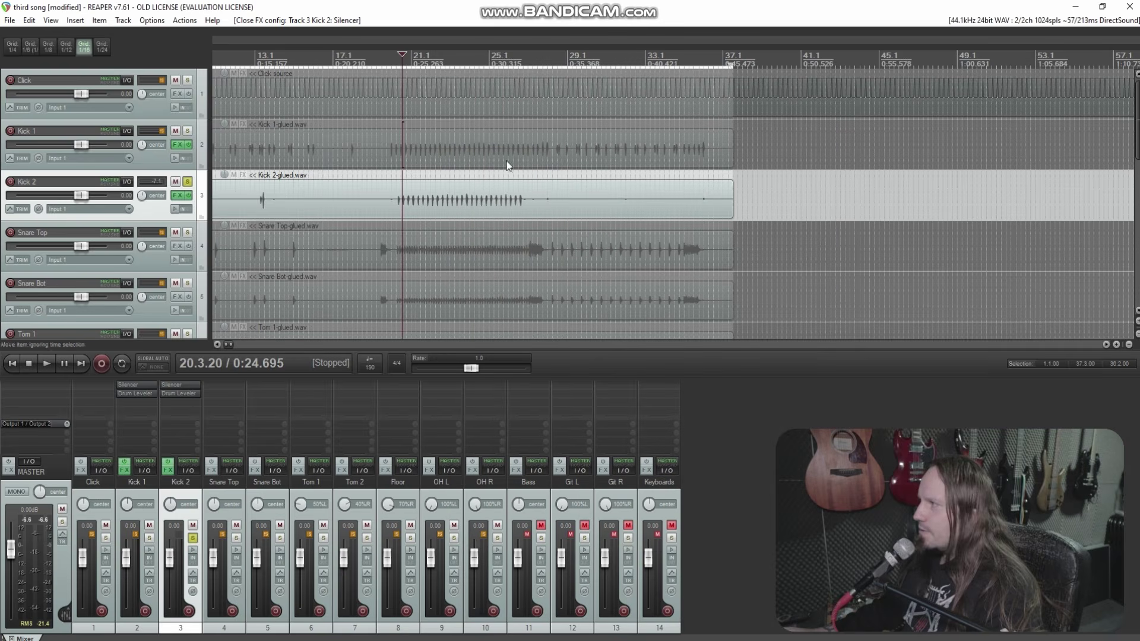
Step: Audition Kick 1 and Kick 2 together from about bar 20, then clear all solos and play the full kit
{"action": "left_click", "coordinate": [187, 130]}
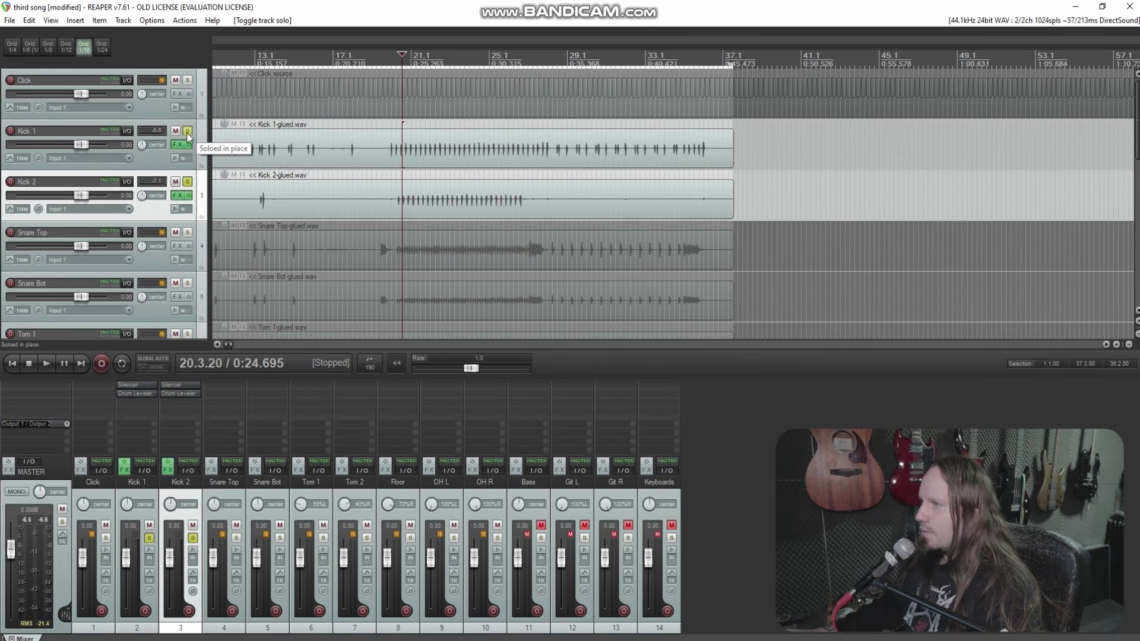
{"action": "key", "text": "space"}
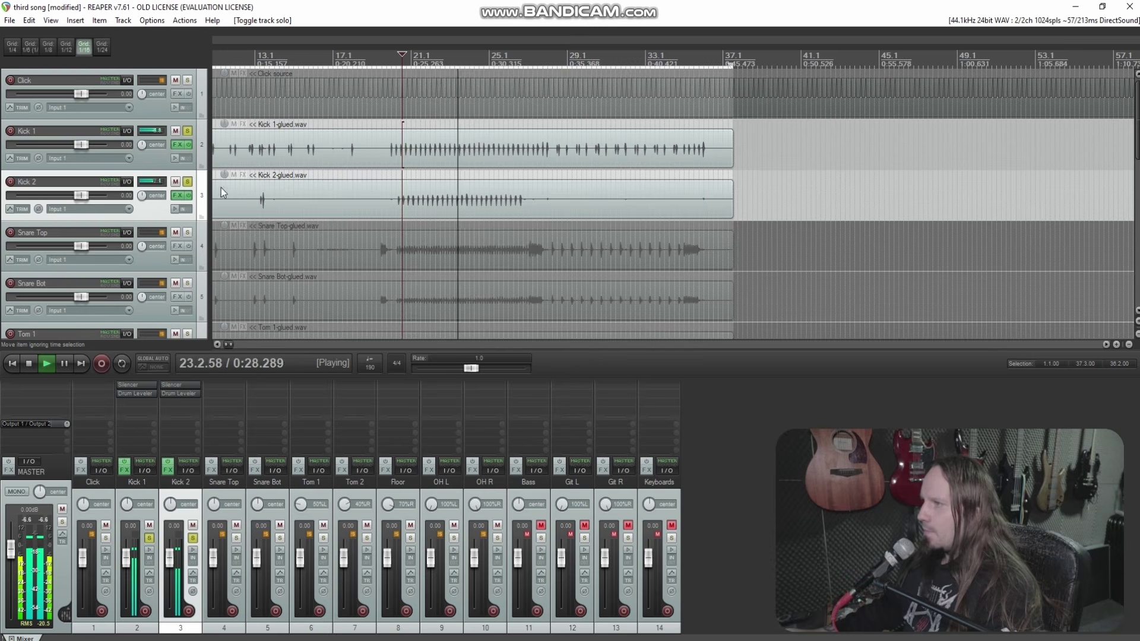
{"action": "left_click", "coordinate": [187, 184]}
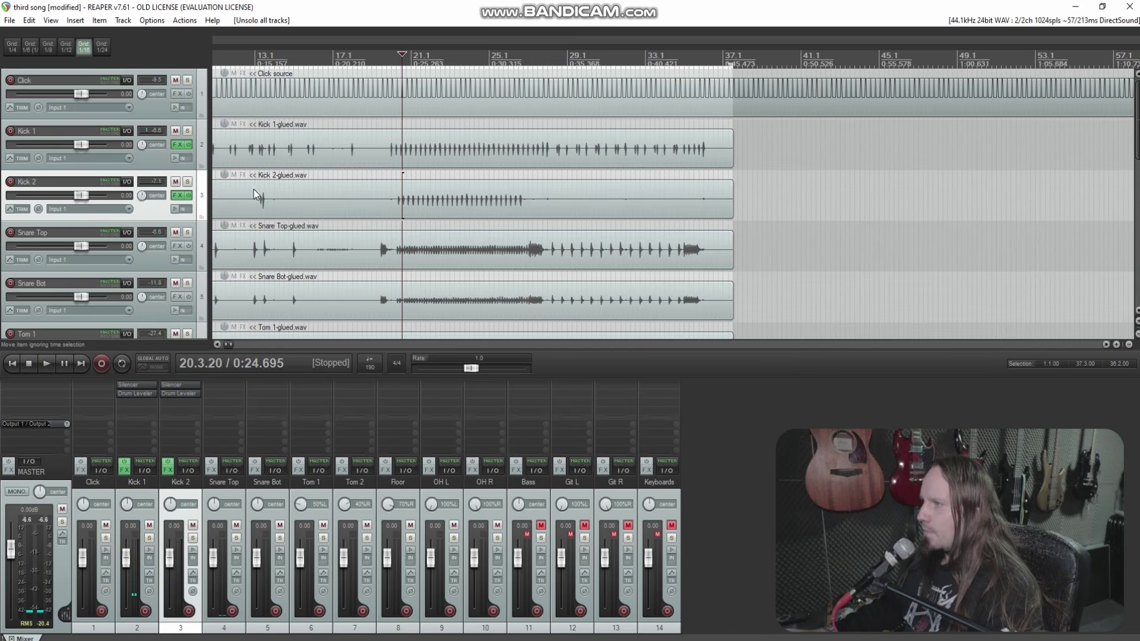
{"action": "key", "text": "space"}
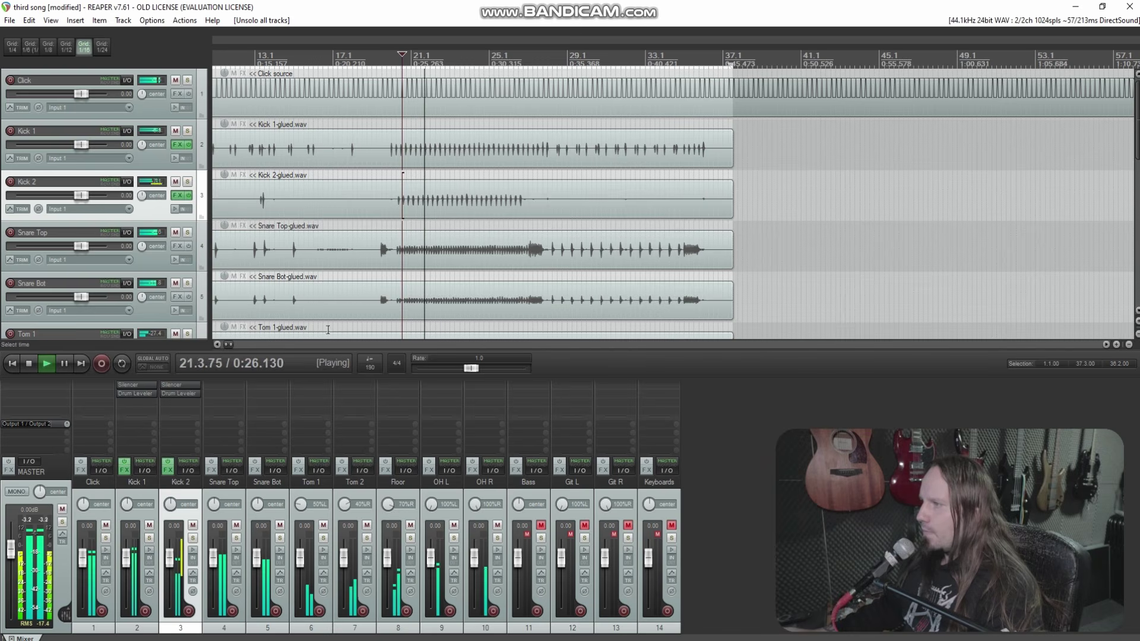
{"action": "key", "text": "space"}
Step: Pull the Snare Top and Snare Bot faders down together to near silence and play the kit without the snares
{"action": "left_click", "coordinate": [232, 524]}
{"action": "left_click", "coordinate": [260, 534], "text": "ctrl"}
{"action": "left_click_drag", "start_coordinate": [257, 559], "coordinate": [259, 608]}
{"action": "key", "text": "space"}
{"action": "scroll", "coordinate": [639, 269], "scroll_direction": "up", "scroll_amount": 3}
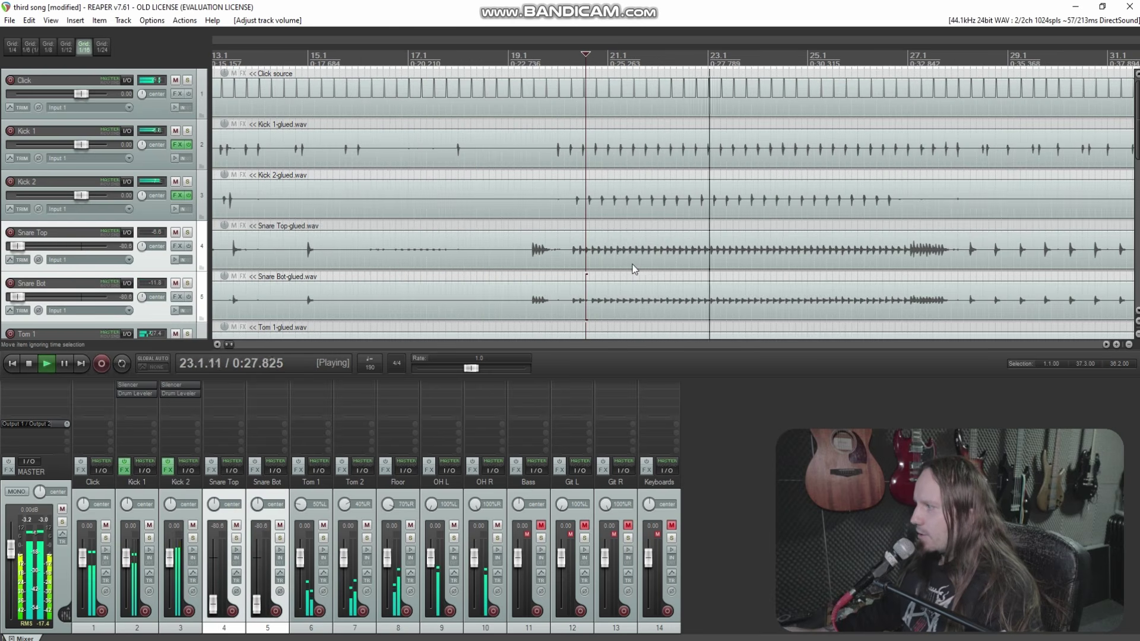
{"action": "key", "text": "space"}
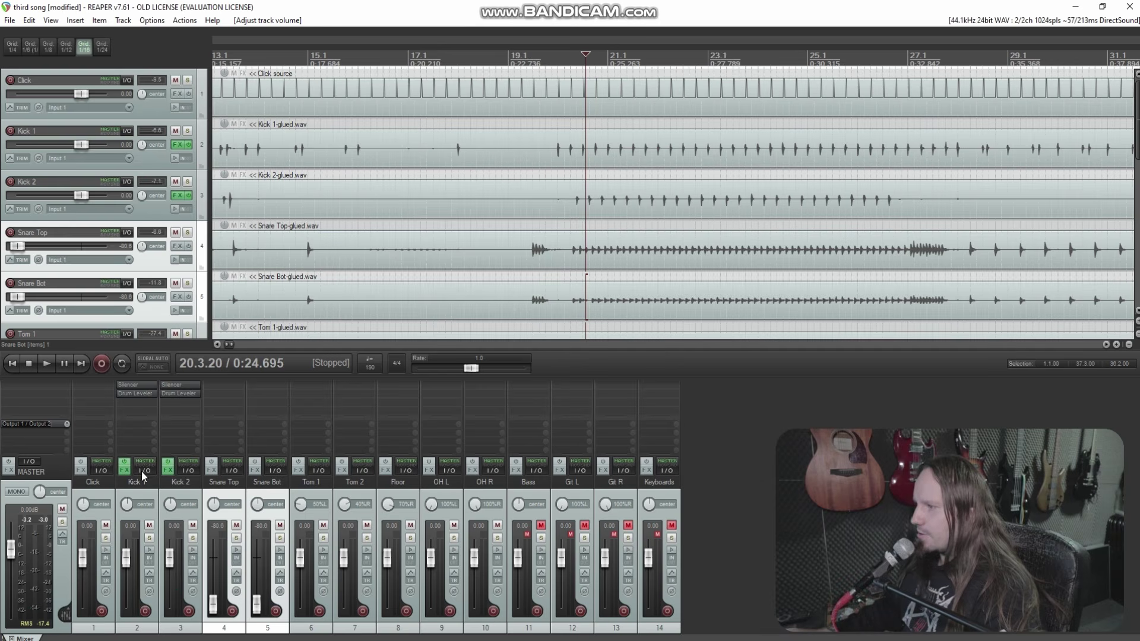
Step: Insert a new track above OH L, make it the parent folder of OH L and OH R, and name it OH
{"action": "left_click", "coordinate": [429, 470]}
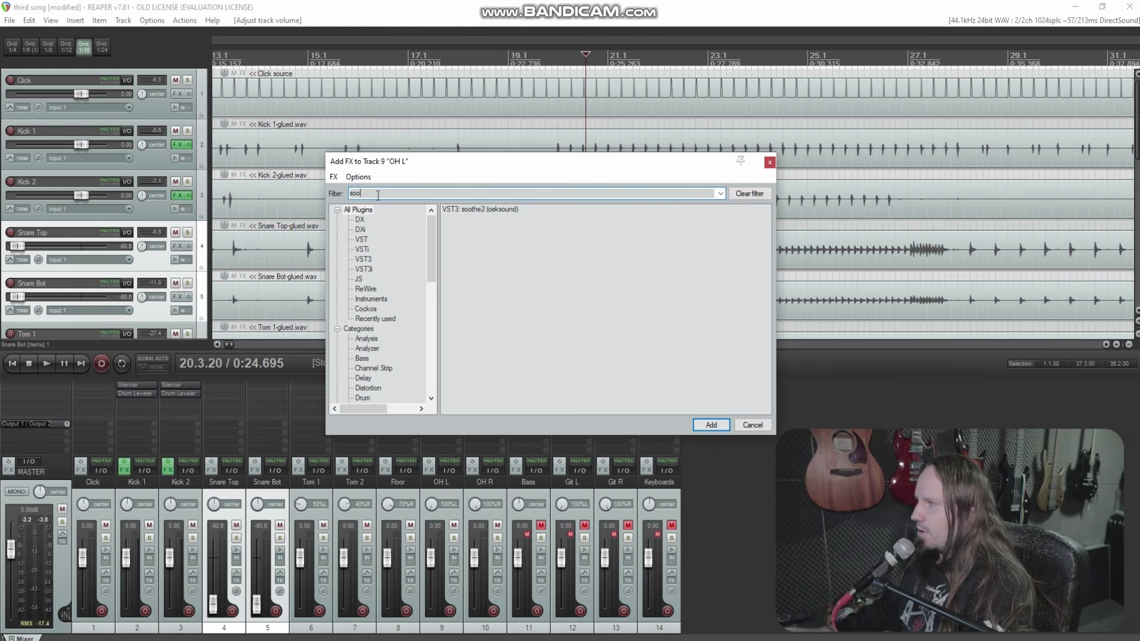
{"action": "left_click", "coordinate": [770, 162]}
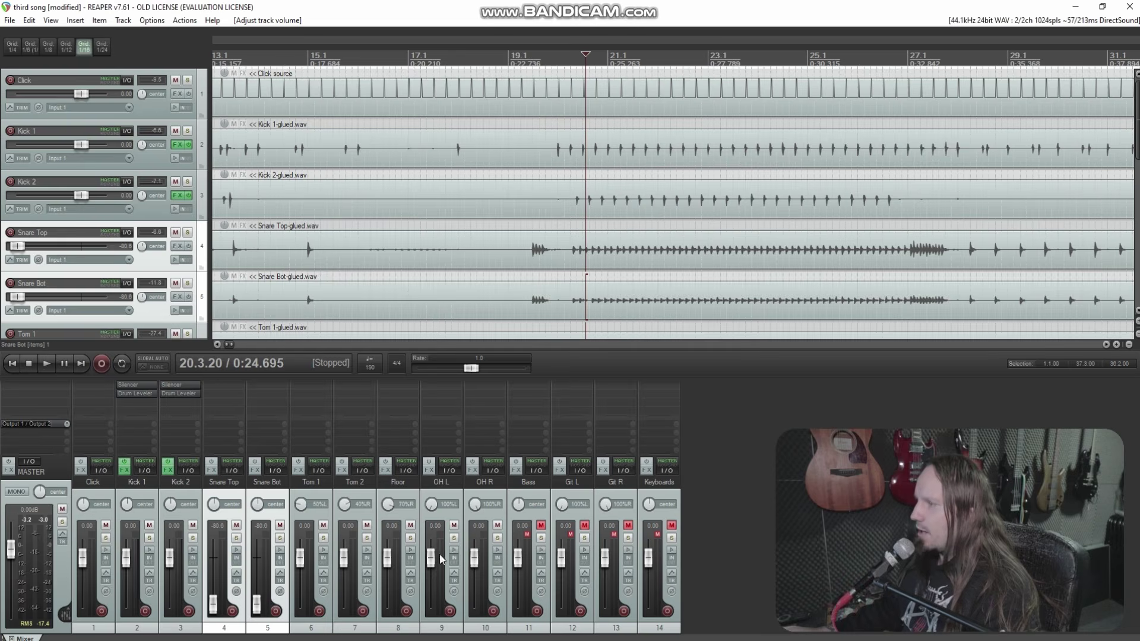
{"action": "left_click", "coordinate": [445, 517]}
{"action": "key", "text": "ctrl+t"}
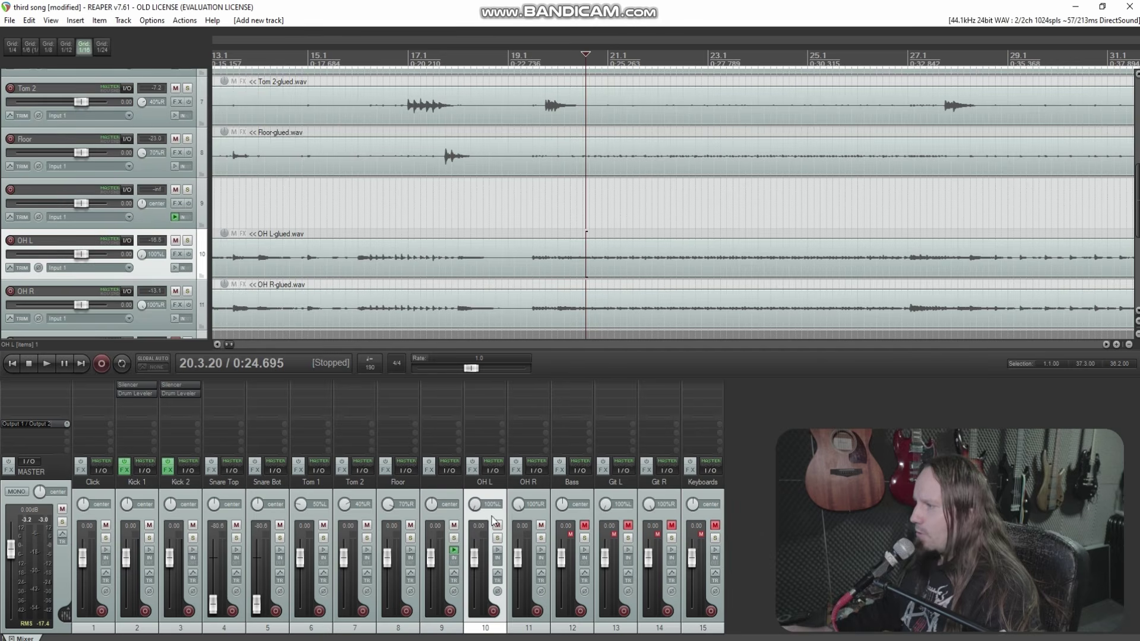
{"action": "left_click", "coordinate": [515, 512], "text": "ctrl"}
{"action": "left_click_drag", "start_coordinate": [123, 232], "coordinate": [121, 215]}
{"action": "double_click", "coordinate": [69, 191]}
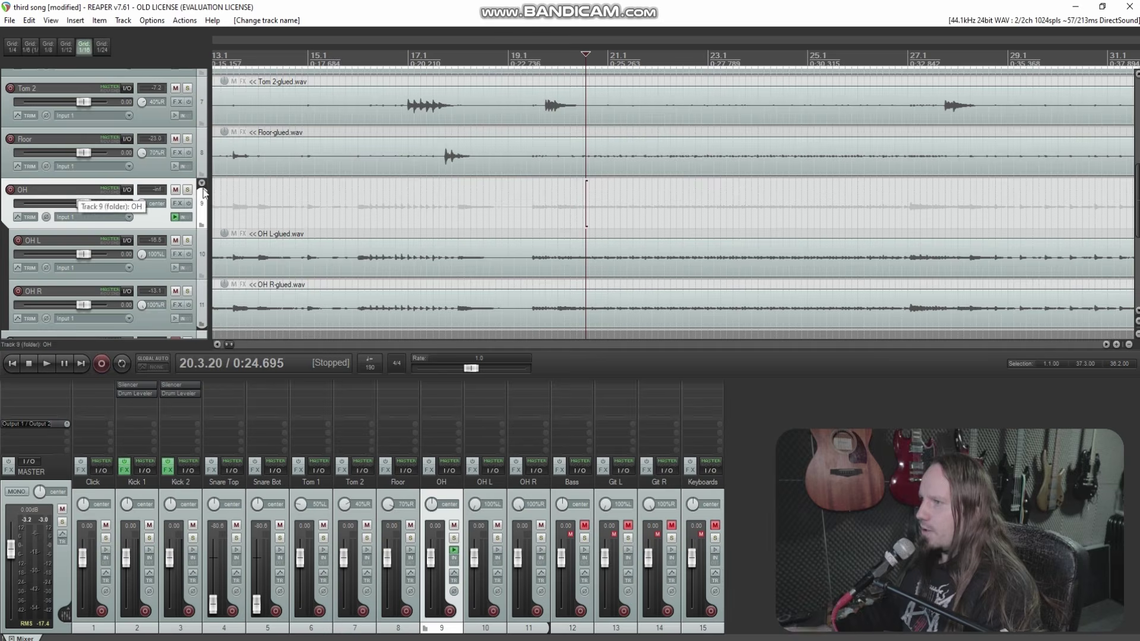
Step: Add the soothe2 plugin to the OH folder track, place its window clear of the track controls and solo OH
{"action": "left_click", "coordinate": [177, 203]}
{"action": "type", "text": "sooth"}
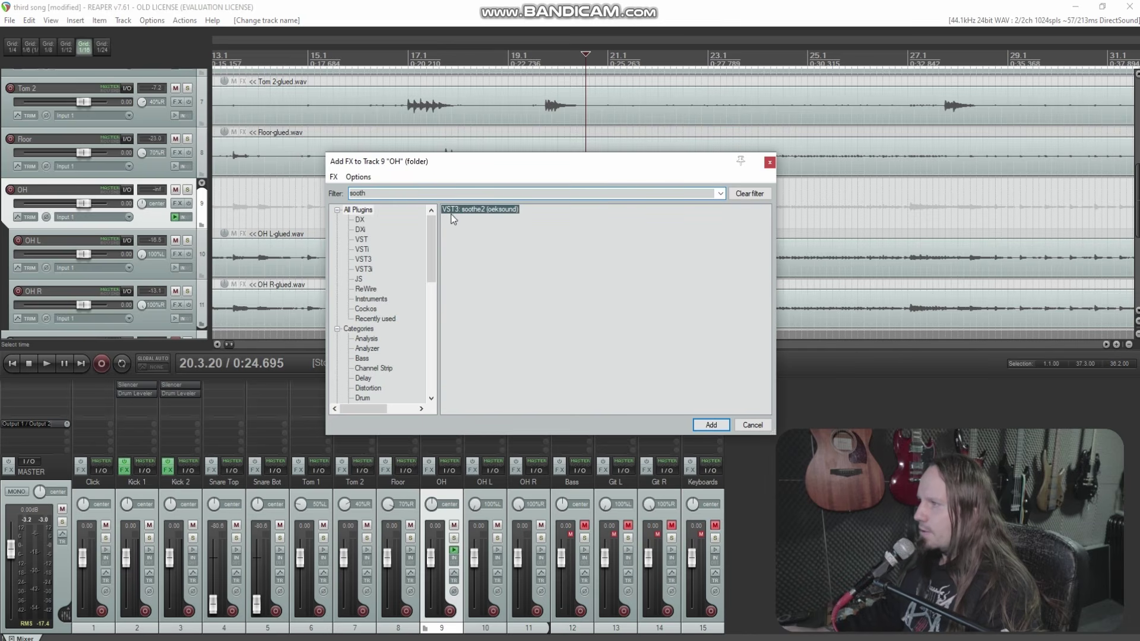
{"action": "key", "text": "Return"}
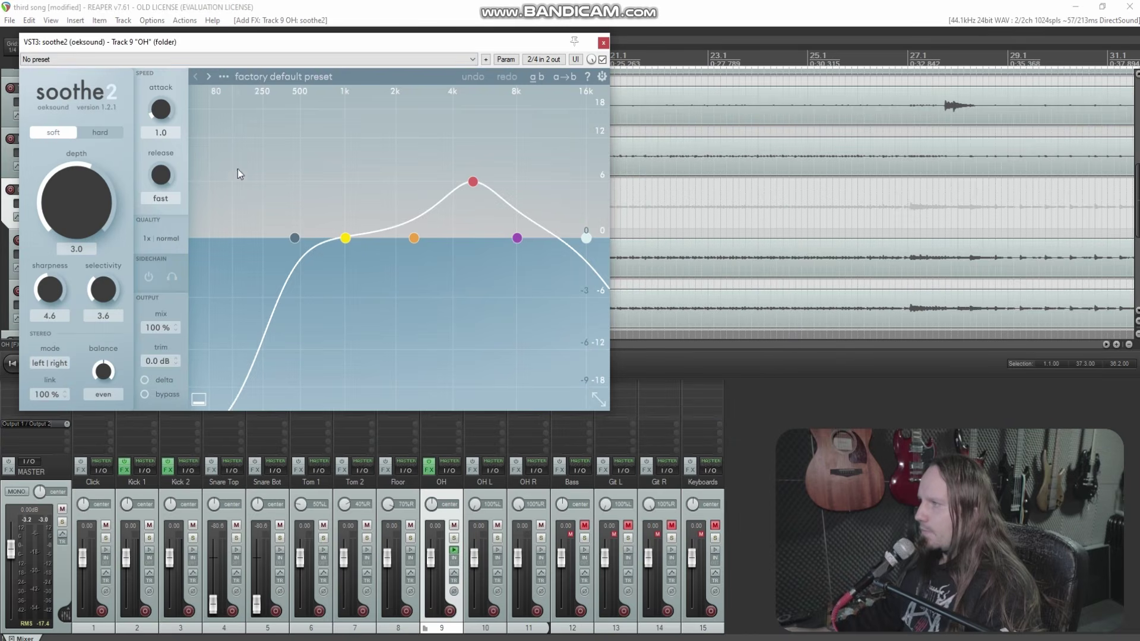
{"action": "left_click_drag", "start_coordinate": [345, 38], "coordinate": [645, 80]}
{"action": "left_click", "coordinate": [187, 189]}
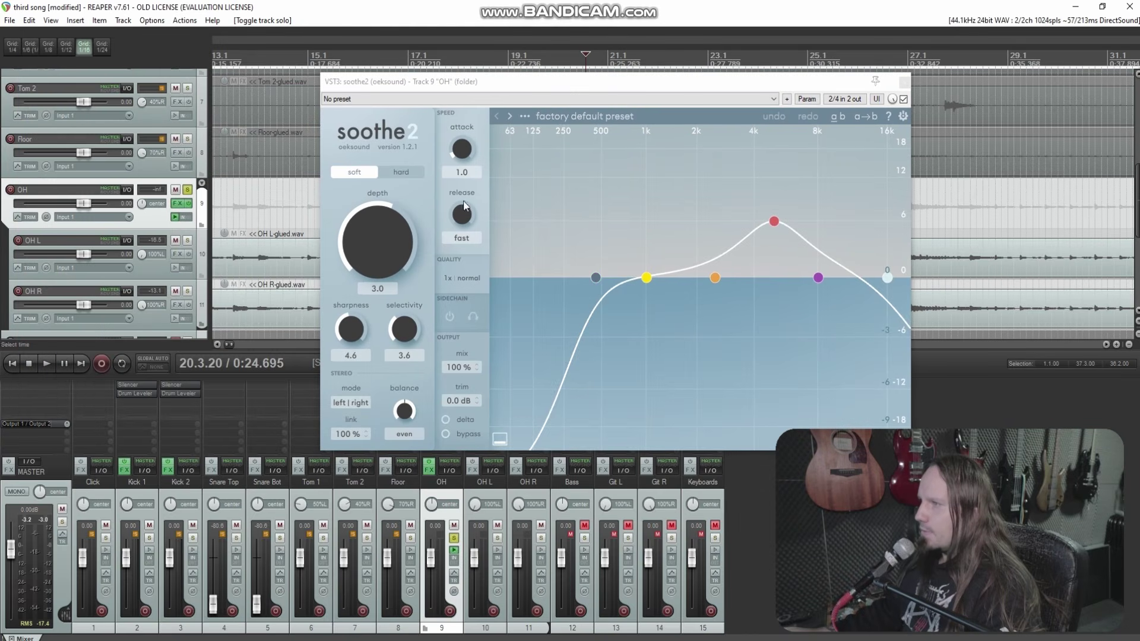
Step: Move soothe2's low cut to 20 Hz, turn on delta listening and raise band 1 to 12 dB at 61 Hz
{"action": "left_click_drag", "start_coordinate": [596, 277], "coordinate": [492, 277]}
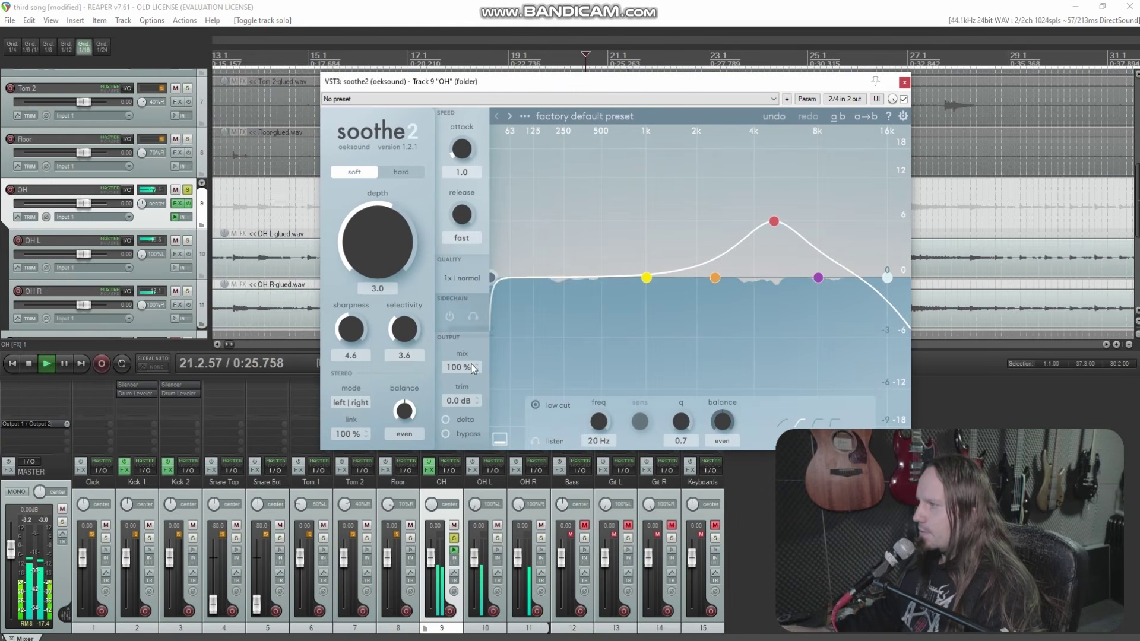
{"action": "left_click", "coordinate": [446, 419]}
{"action": "key", "text": "space"}
{"action": "left_click_drag", "start_coordinate": [646, 278], "coordinate": [512, 180]}
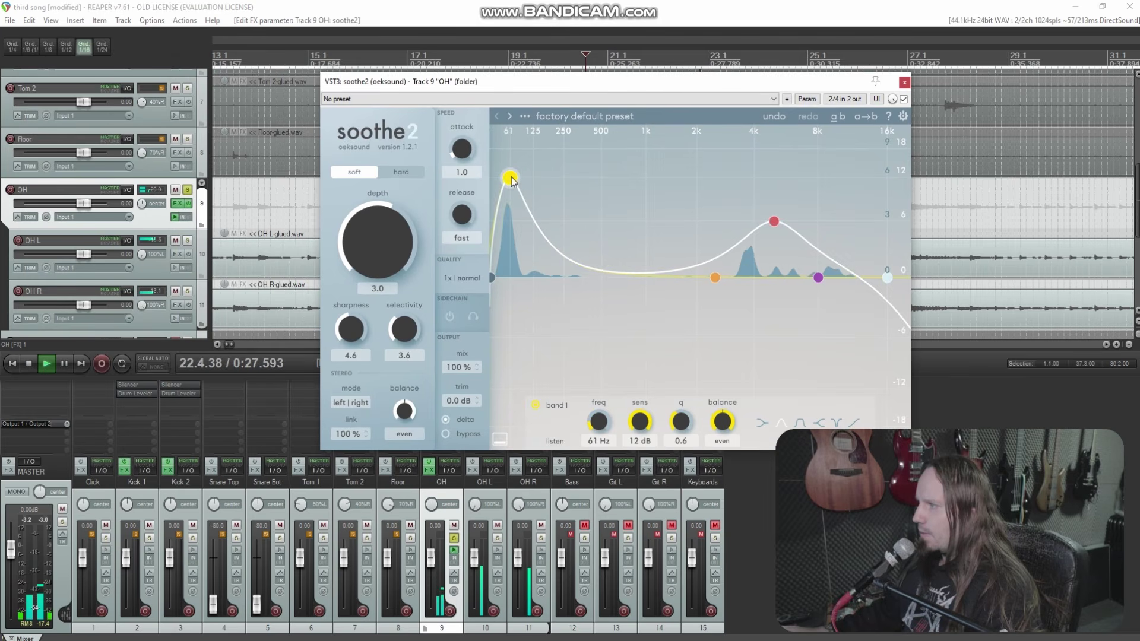
Step: Raise soothe2's band 2 to 12 dB at 129 Hz with a q of 0.4, and set the attack to fast
{"action": "key", "text": "space"}
{"action": "left_click_drag", "start_coordinate": [715, 277], "coordinate": [538, 181]}
{"action": "key", "text": "space"}
{"action": "scroll", "coordinate": [538, 181], "scroll_direction": "down", "scroll_amount": 3}
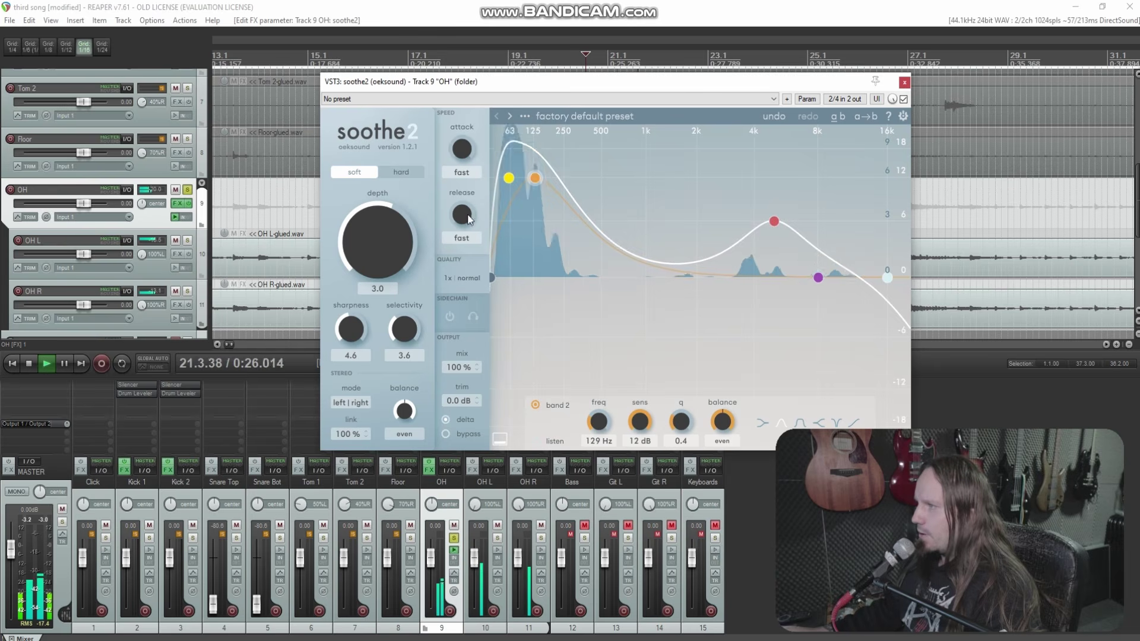
Step: Flatten soothe2's red band to about 0 dB and bring the high cut down to 1k6 Hz while playing the overheads
{"action": "left_click_drag", "start_coordinate": [773, 221], "coordinate": [774, 282]}
{"action": "key", "text": "space"}
{"action": "key", "text": "space"}
{"action": "left_click_drag", "start_coordinate": [885, 277], "coordinate": [681, 277]}
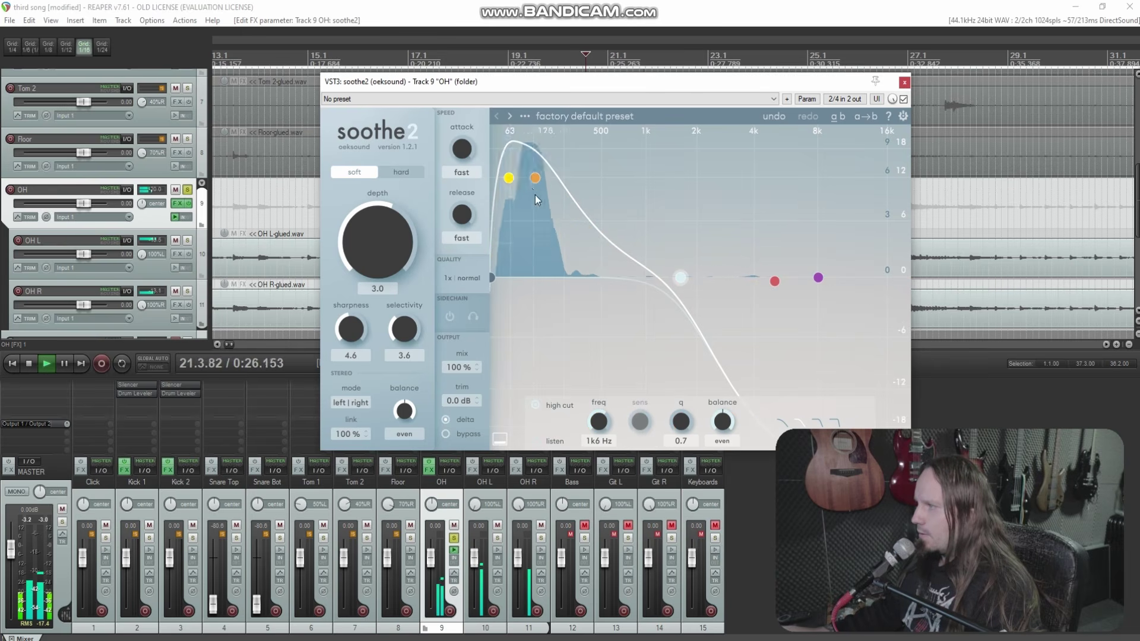
{"action": "key", "text": "space"}
{"action": "key", "text": "space"}
Step: Set soothe2's sharpness to 7.1, selectivity to 3.4 and depth to -2.3 while listening to the removed signal
{"action": "left_click_drag", "start_coordinate": [351, 330], "coordinate": [342, 287]}
{"action": "mouse_move", "coordinate": [404, 330]}
{"action": "left_mouse_down"}
{"action": "mouse_move", "coordinate": [398, 254]}
{"action": "mouse_move", "coordinate": [398, 330]}
{"action": "left_mouse_up"}
{"action": "left_click_drag", "start_coordinate": [392, 235], "coordinate": [390, 254]}
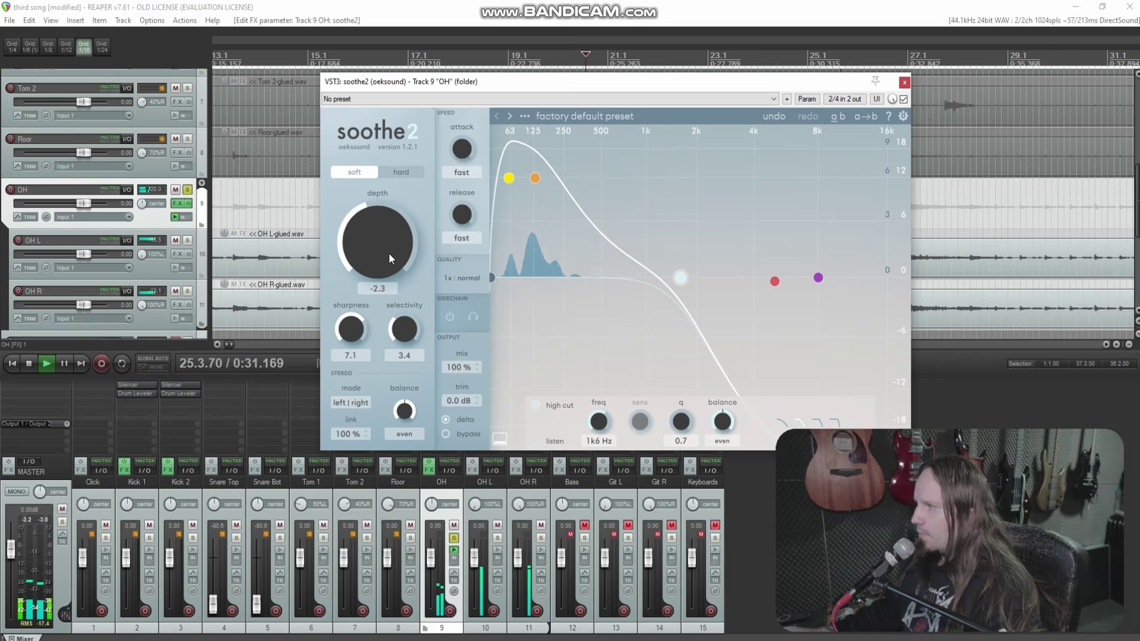
{"action": "key", "text": "space"}
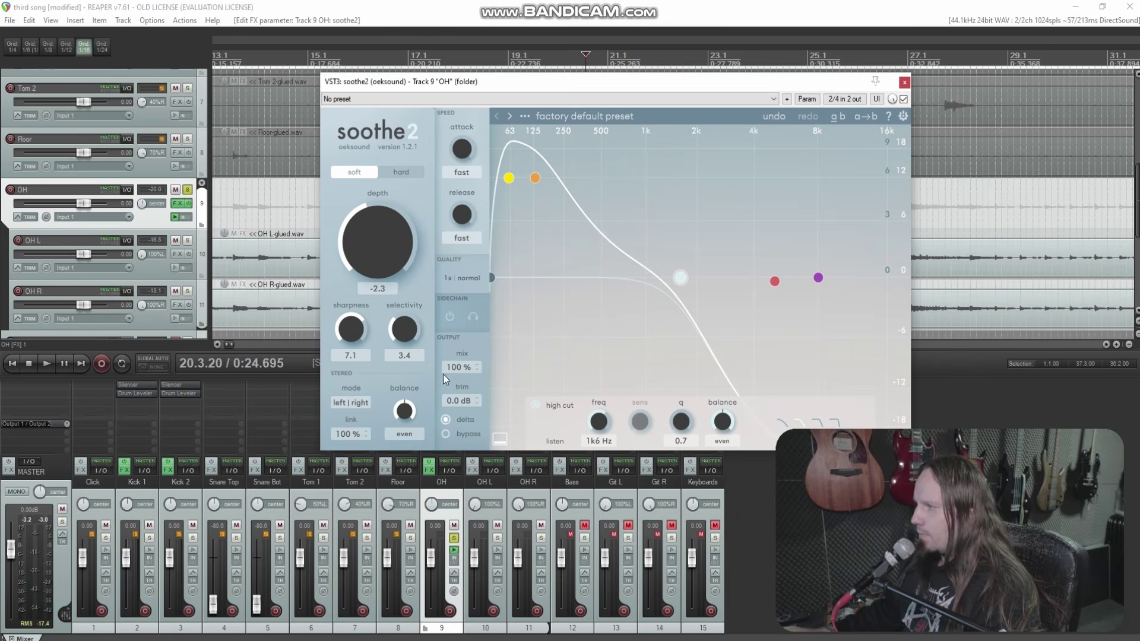
Step: Turn off delta listening, set soothe2's depth to 0.0 while playing the overheads, and close the plugin window
{"action": "key", "text": "space"}
{"action": "mouse_move", "coordinate": [384, 226]}
{"action": "left_mouse_down"}
{"action": "mouse_move", "coordinate": [387, 352]}
{"action": "mouse_move", "coordinate": [375, 280]}
{"action": "left_mouse_up"}
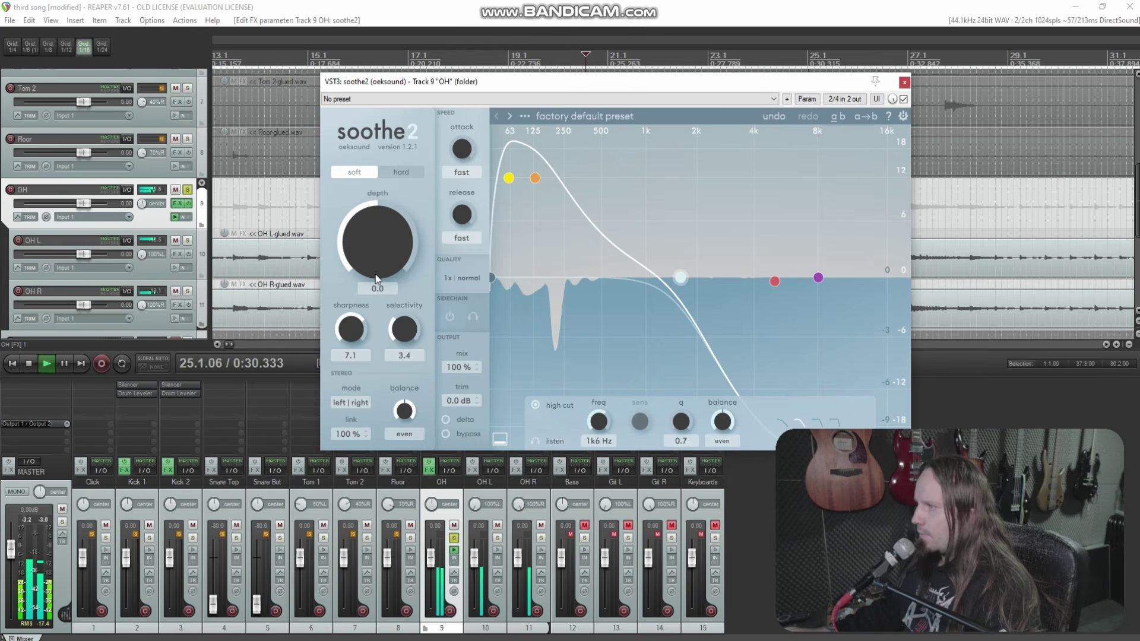
{"action": "key", "text": "space"}
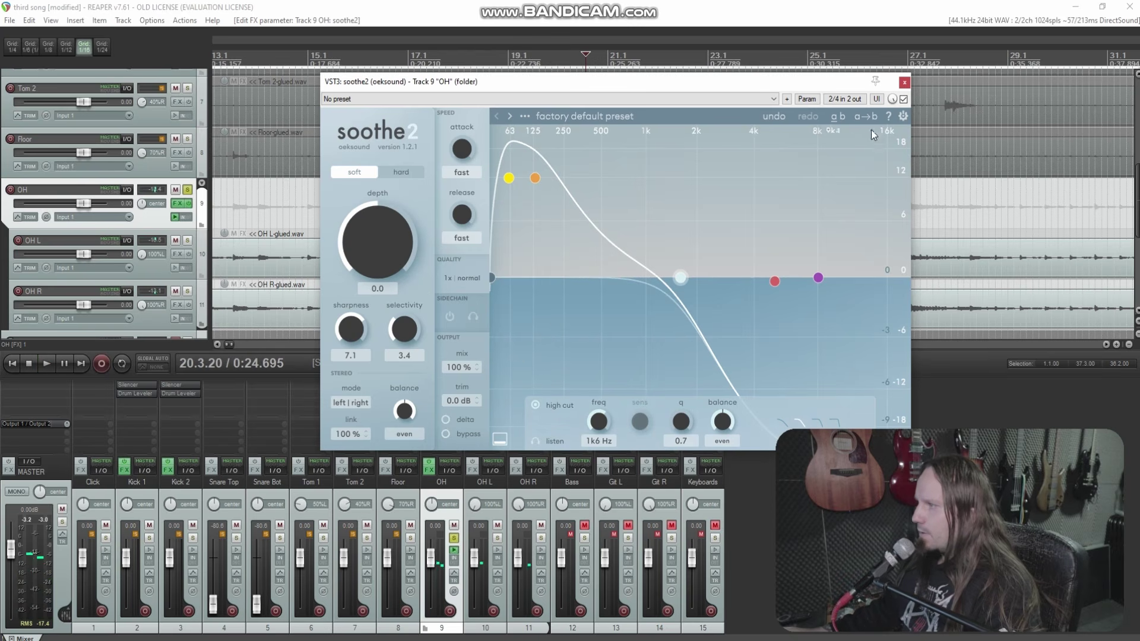
{"action": "left_click", "coordinate": [904, 83]}
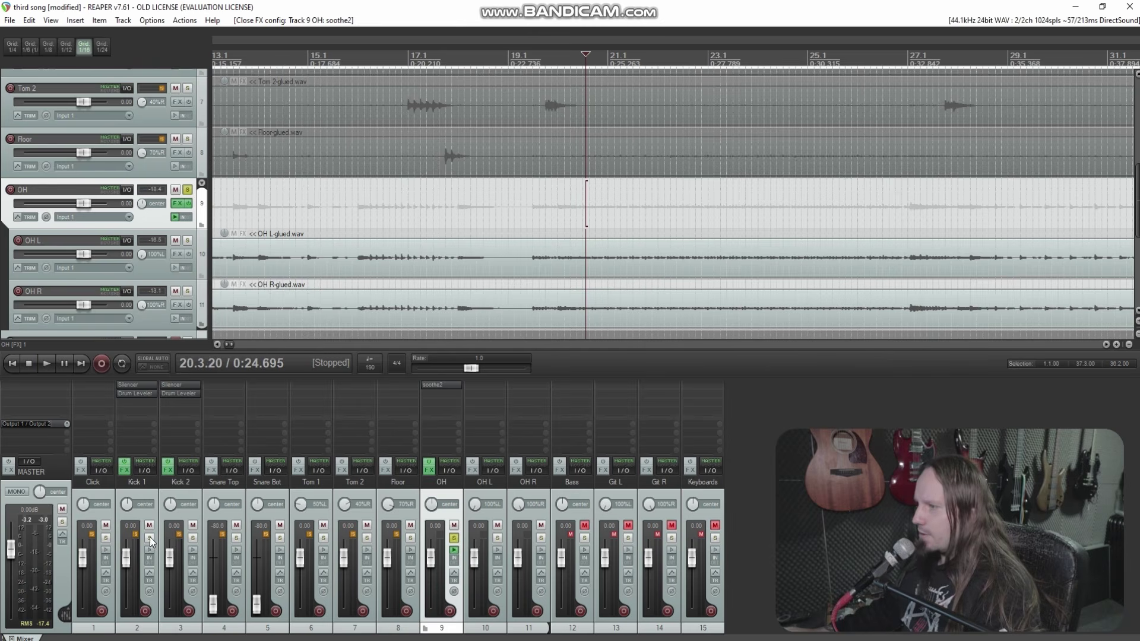
Step: Audition Kick 1 and Kick 2 together with the soloed OH folder from about bar 20, then clear all solos
{"action": "key", "text": "space"}
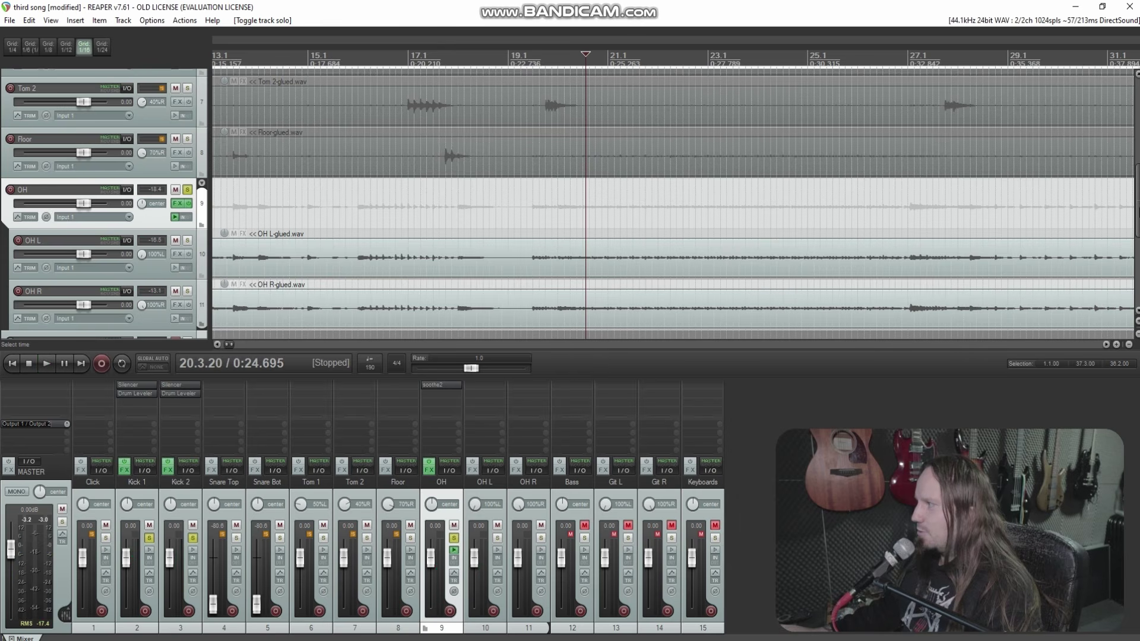
{"action": "scroll", "coordinate": [913, 161], "scroll_direction": "up", "scroll_amount": 6}
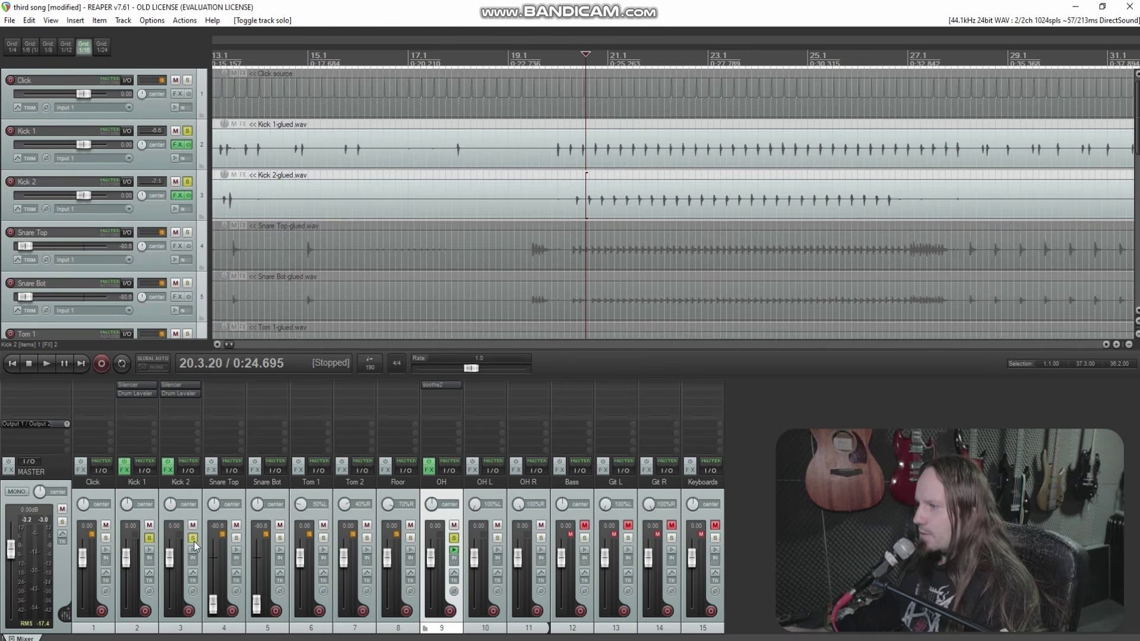
{"action": "left_click", "coordinate": [193, 537]}
{"action": "key", "text": "space"}
Step: Raise the Snare Top fader to -2.27 dB and Snare Bot to about -7 dB, and play the full kit
{"action": "left_click_drag", "start_coordinate": [215, 606], "coordinate": [255, 564]}
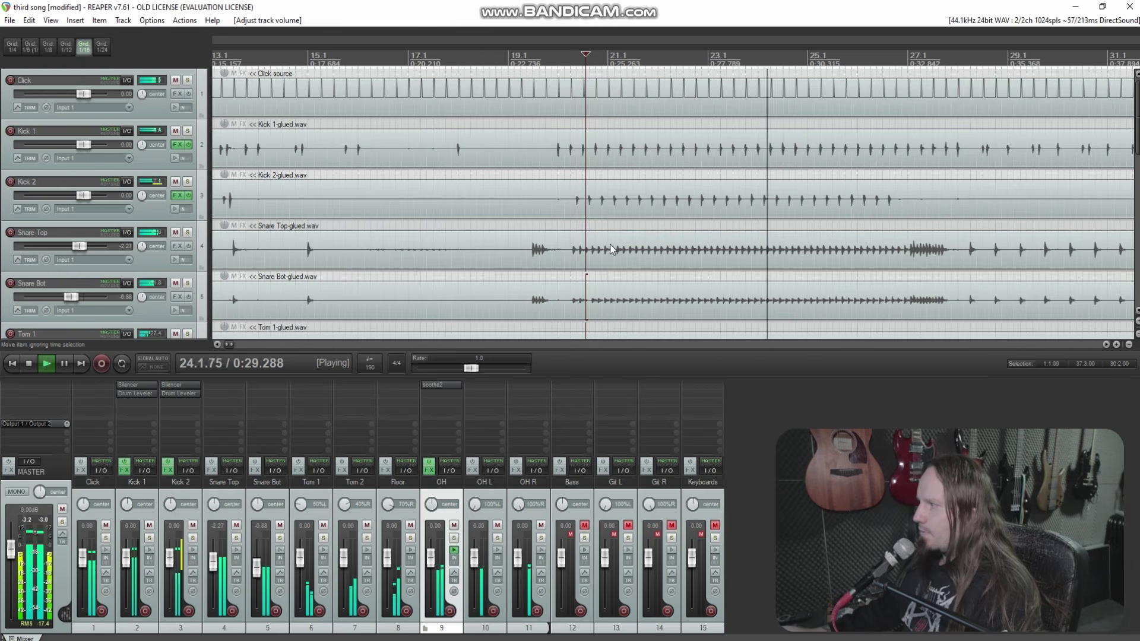
{"action": "scroll", "coordinate": [610, 245], "scroll_direction": "down", "scroll_amount": 3}
{"action": "key", "text": "space"}
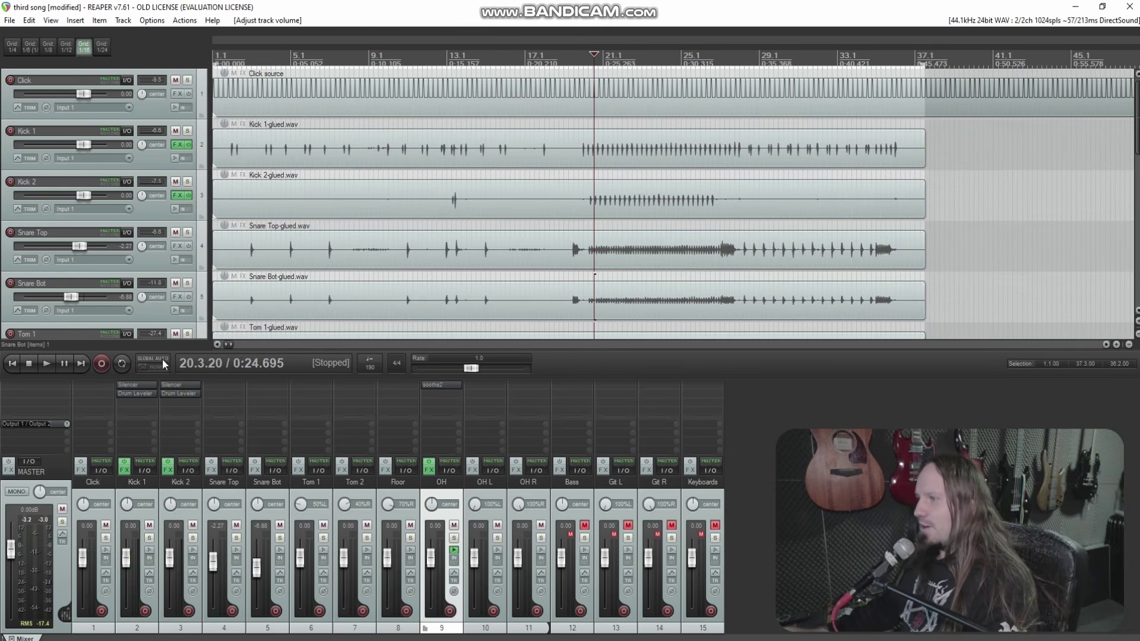
Step: Solo Kick 1 and Kick 2 to focus on their fast section around bar 21
{"action": "left_click", "coordinate": [150, 540]}
{"action": "left_click", "coordinate": [193, 538]}
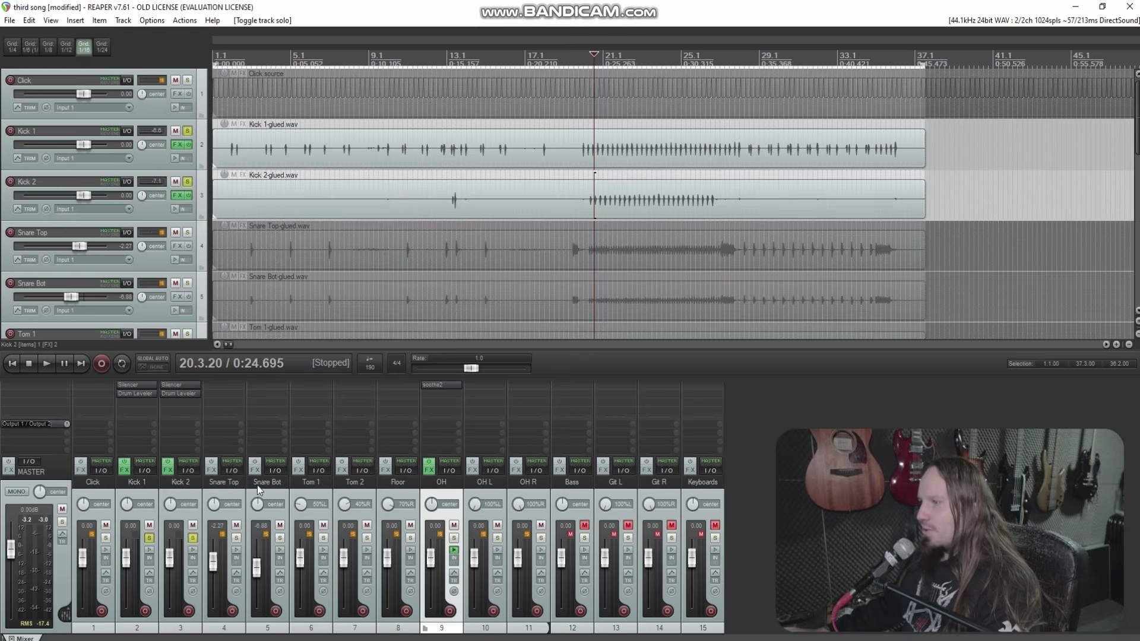
{"action": "scroll", "coordinate": [701, 143], "scroll_direction": "up", "scroll_amount": 5}
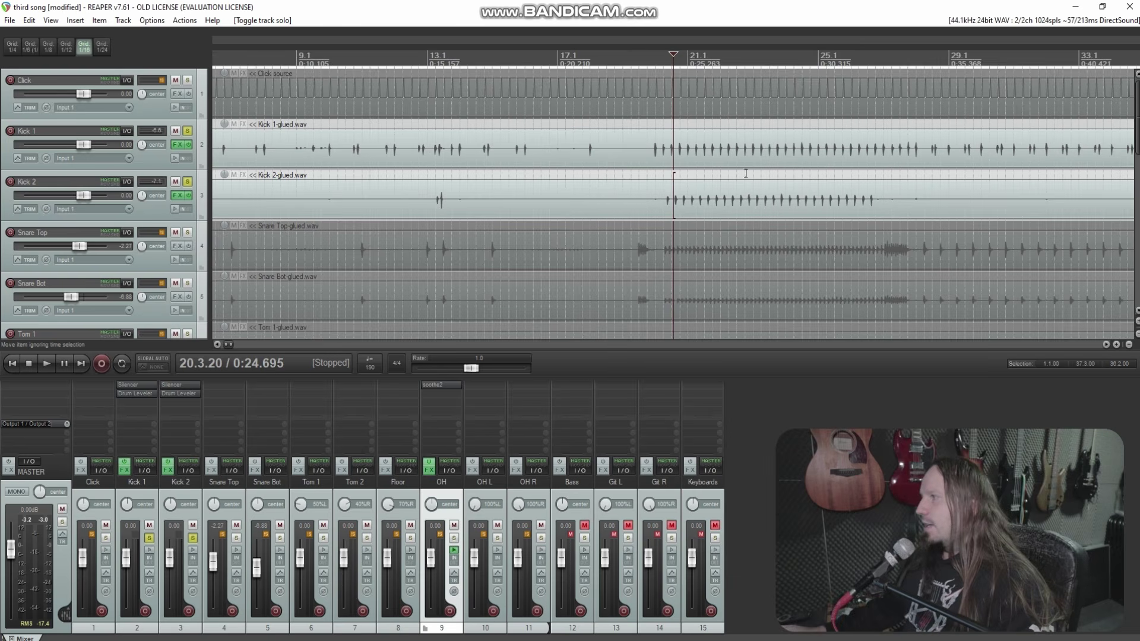
Step: Play the soloed Kick 1 and Kick 2 from around bar 20, then unsolo all tracks
{"action": "scroll", "coordinate": [735, 193], "scroll_direction": "up", "scroll_amount": 4}
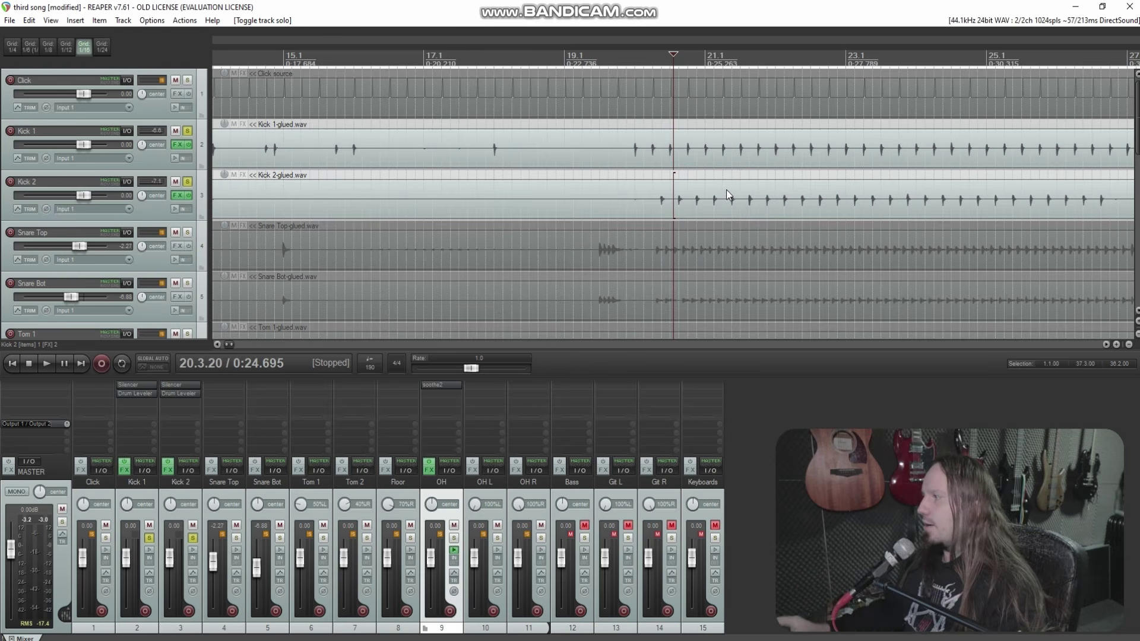
{"action": "key", "text": "space"}
{"action": "key", "text": "space"}
{"action": "scroll", "coordinate": [691, 193], "scroll_direction": "down", "scroll_amount": 5}
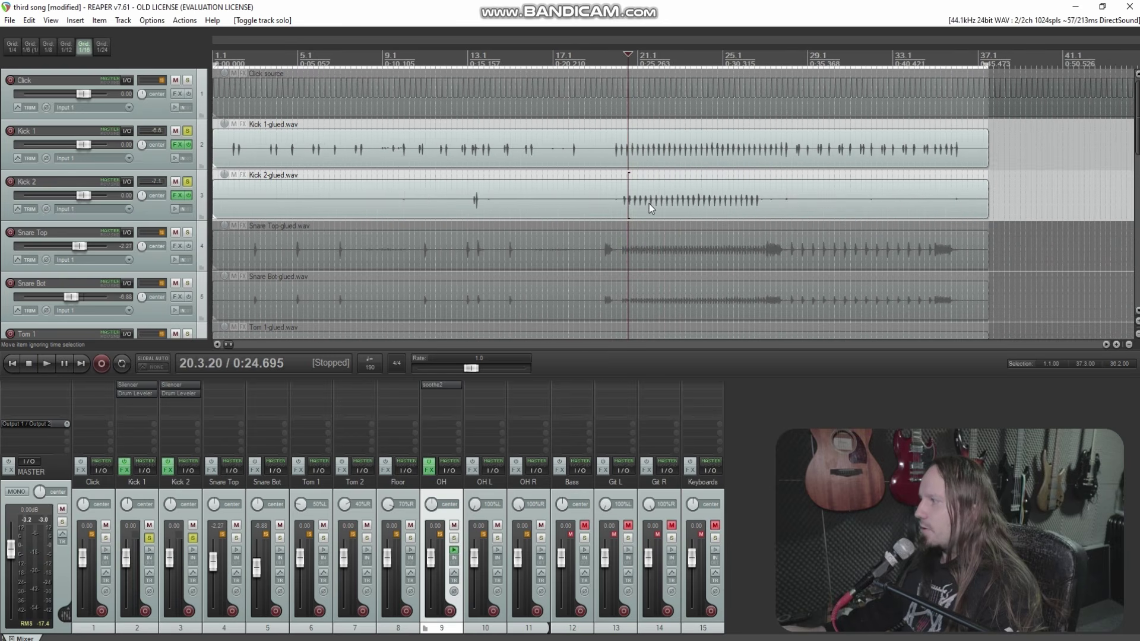
{"action": "left_click", "coordinate": [194, 539]}
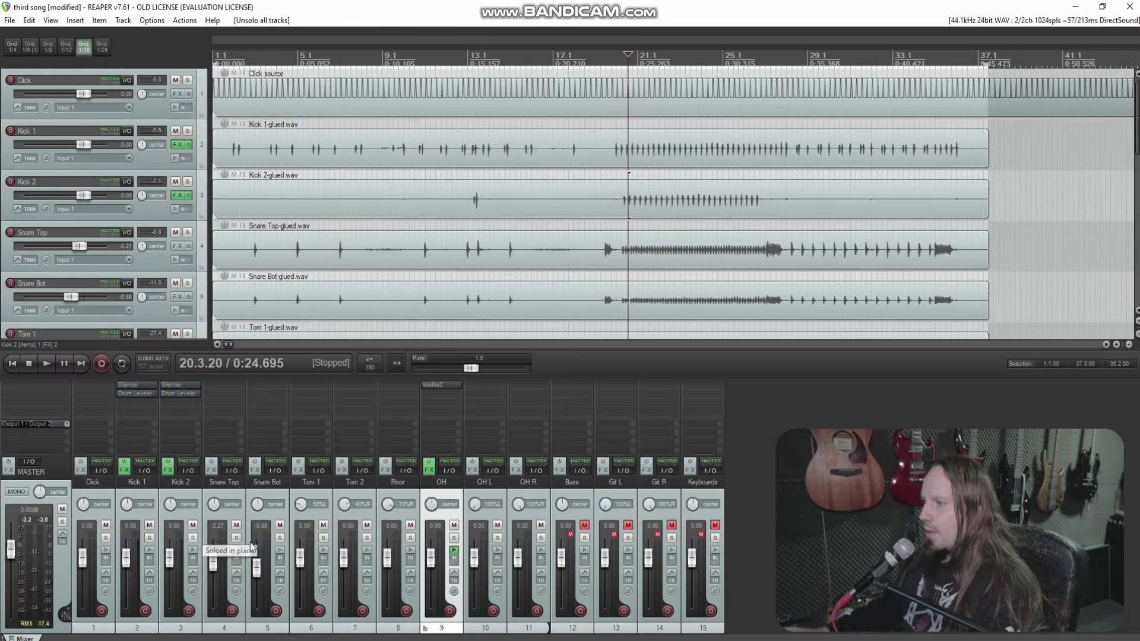
Step: Solo Snare Top and play it from around bar 20
{"action": "left_click", "coordinate": [237, 538]}
{"action": "left_click", "coordinate": [237, 525]}
{"action": "key", "text": "space"}
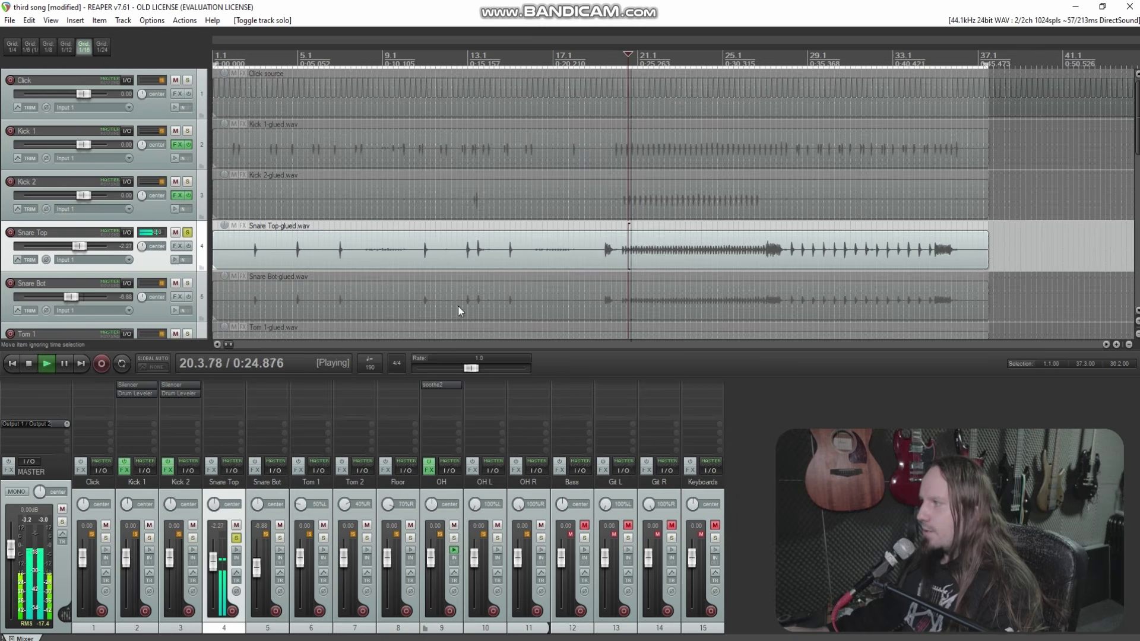
{"action": "scroll", "coordinate": [355, 225], "scroll_direction": "down", "scroll_amount": 3}
{"action": "key", "text": "space"}
{"action": "scroll", "coordinate": [493, 238], "scroll_direction": "up", "scroll_amount": 3}
Step: Insert the Silencer (Black Salt Audio) plugin on Snare Top and play from about bar 20
{"action": "key", "text": "f"}
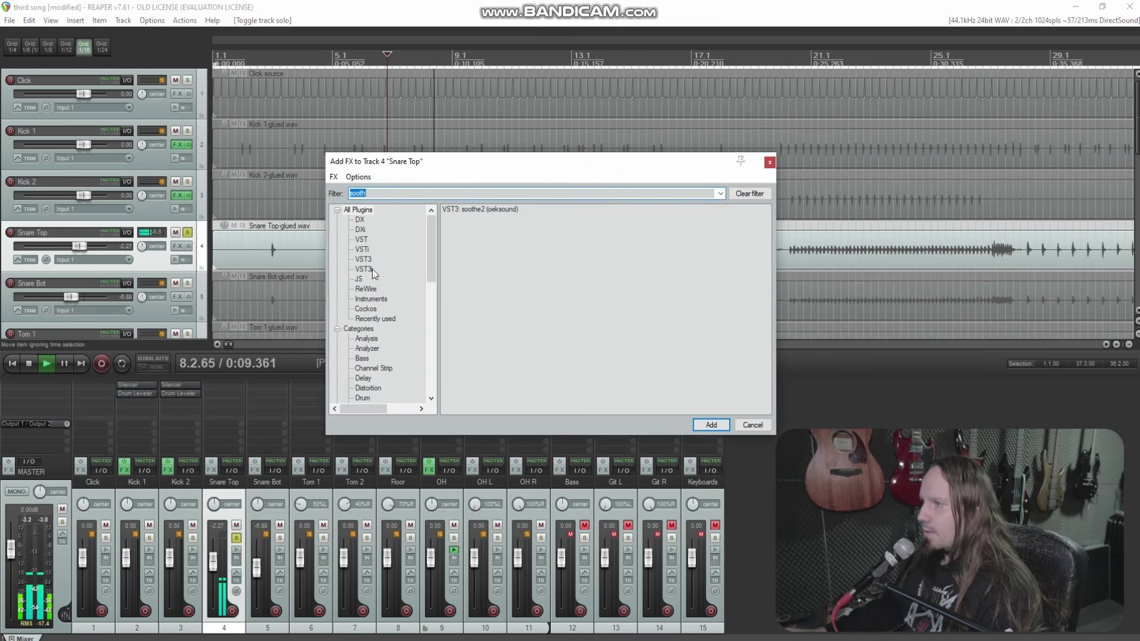
{"action": "double_click", "coordinate": [480, 212]}
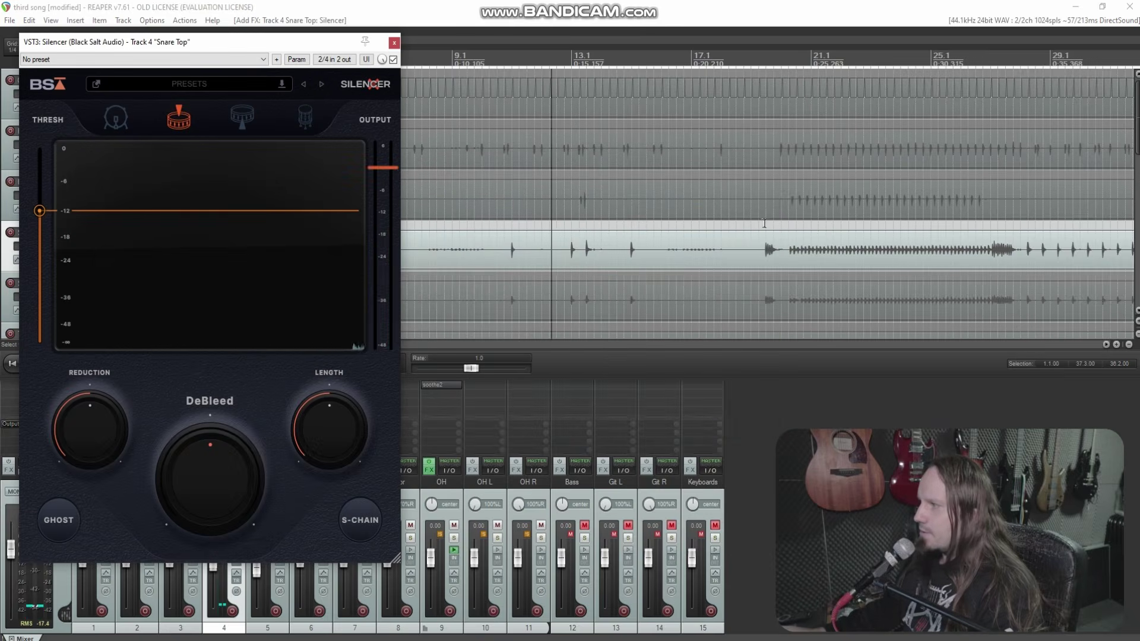
{"action": "left_click", "coordinate": [788, 224]}
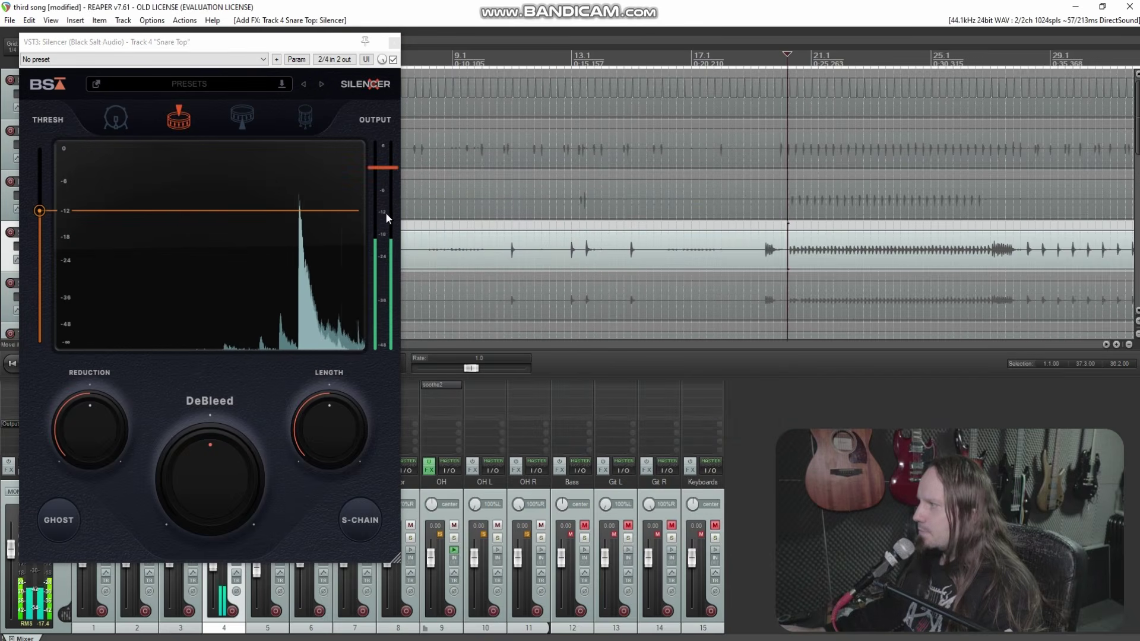
Step: Set Snare Top's Silencer to a -22.08 dB threshold, 755 ms length, -10 dB reduction and 0% DeBleed while it plays
{"action": "left_click_drag", "start_coordinate": [47, 217], "coordinate": [52, 253]}
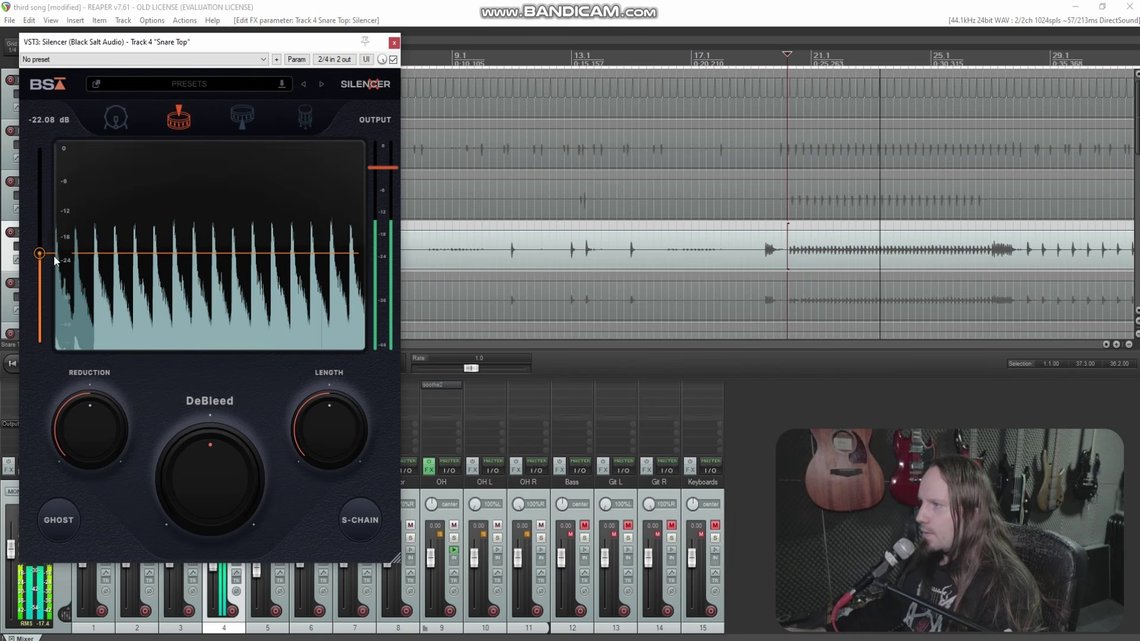
{"action": "left_click_drag", "start_coordinate": [324, 422], "coordinate": [324, 432]}
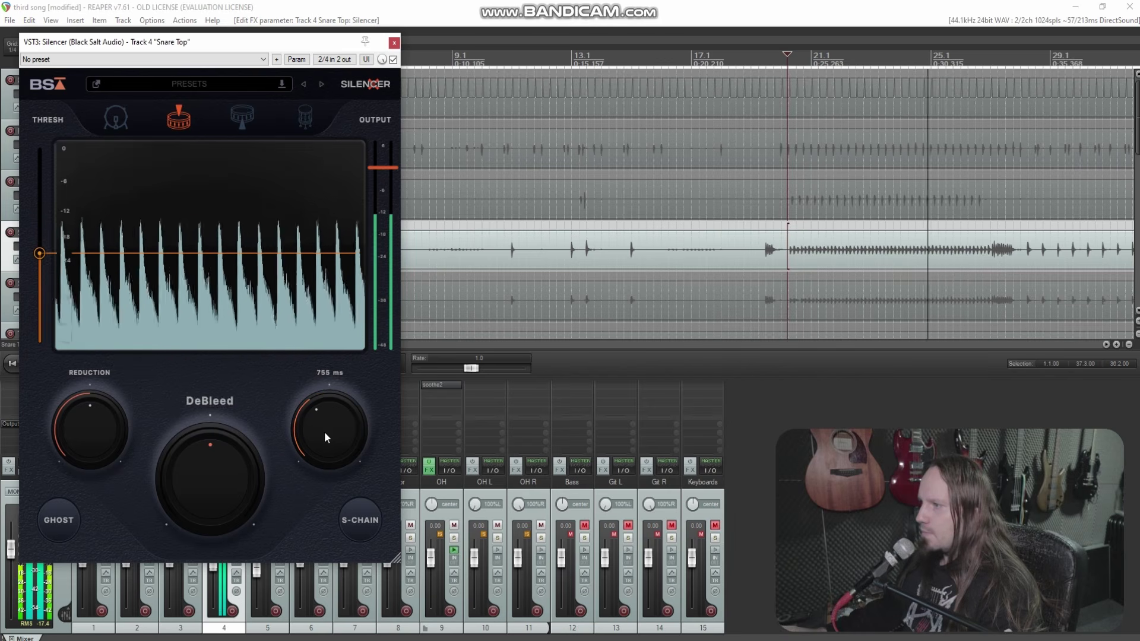
{"action": "left_click_drag", "start_coordinate": [229, 459], "coordinate": [227, 446]}
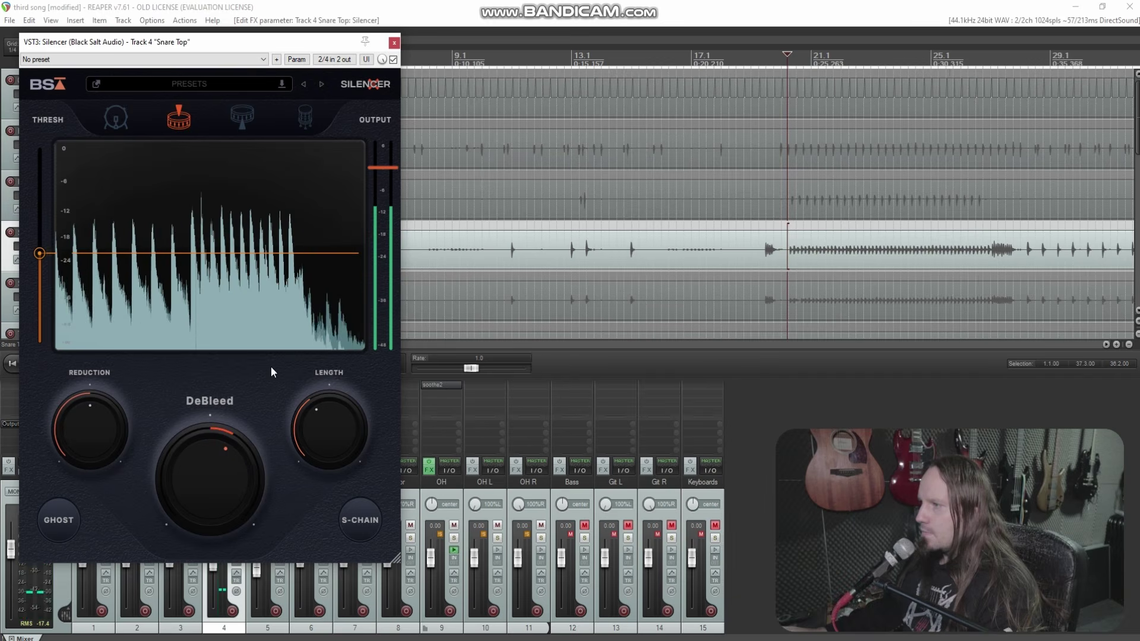
{"action": "left_click_drag", "start_coordinate": [222, 489], "coordinate": [218, 454]}
{"action": "mouse_move", "coordinate": [116, 423]}
{"action": "left_mouse_down"}
{"action": "mouse_move", "coordinate": [98, 369]}
{"action": "mouse_move", "coordinate": [105, 443]}
{"action": "left_mouse_up"}
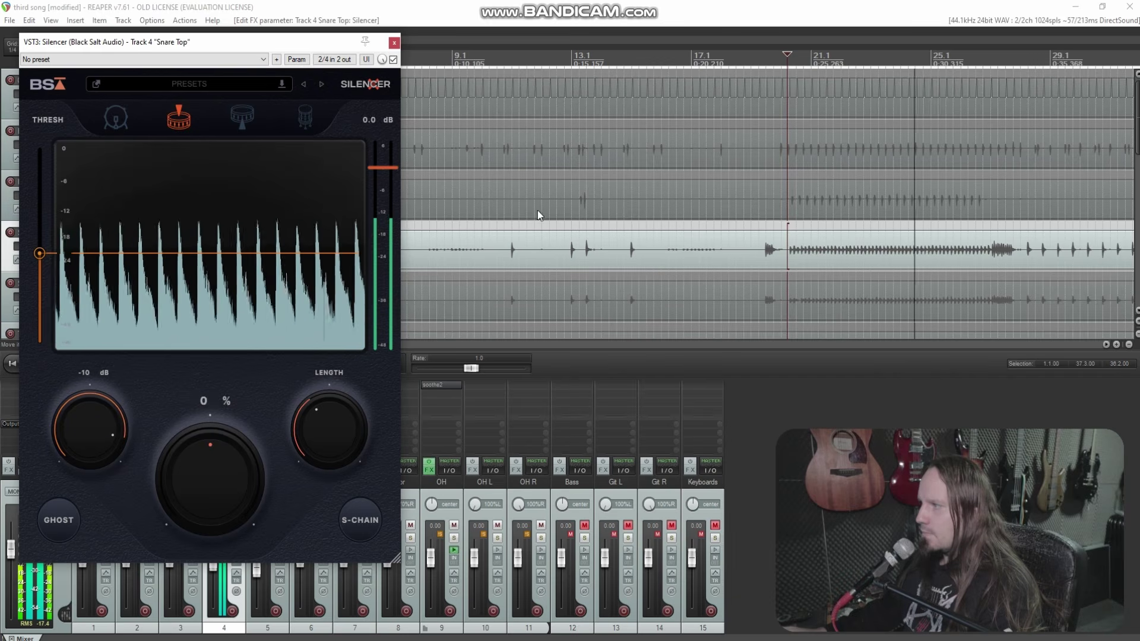
Step: Play Snare Top's quiet passage from about bar 15 and set Silencer's reduction to -23 dB
{"action": "left_click", "coordinate": [628, 226]}
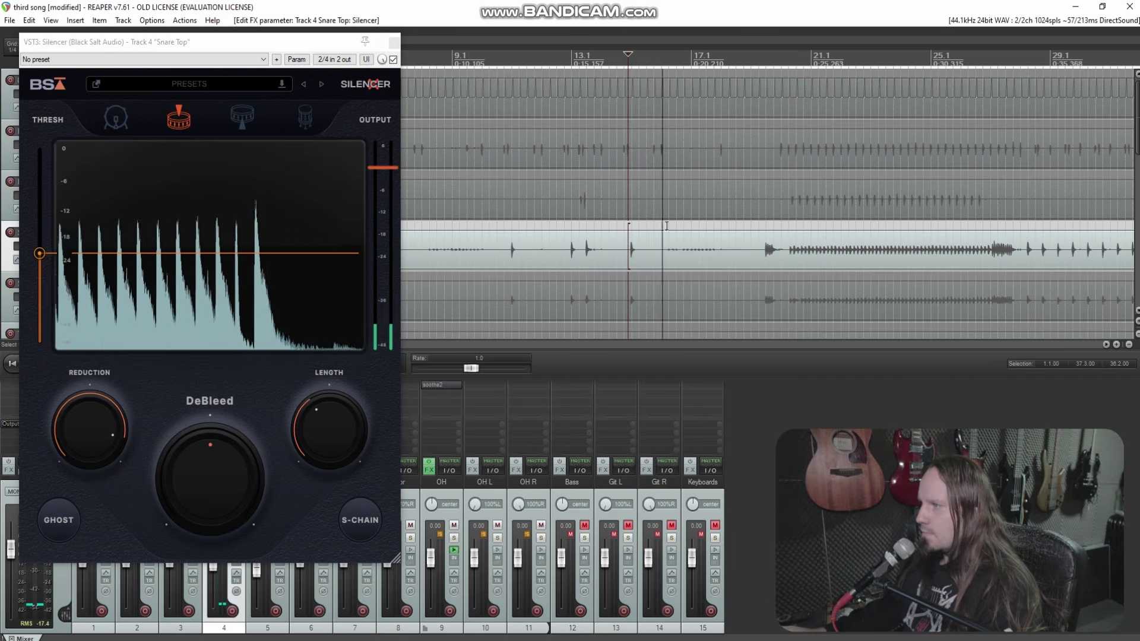
{"action": "key", "text": "space"}
{"action": "key", "text": "space"}
{"action": "left_click_drag", "start_coordinate": [108, 415], "coordinate": [109, 437]}
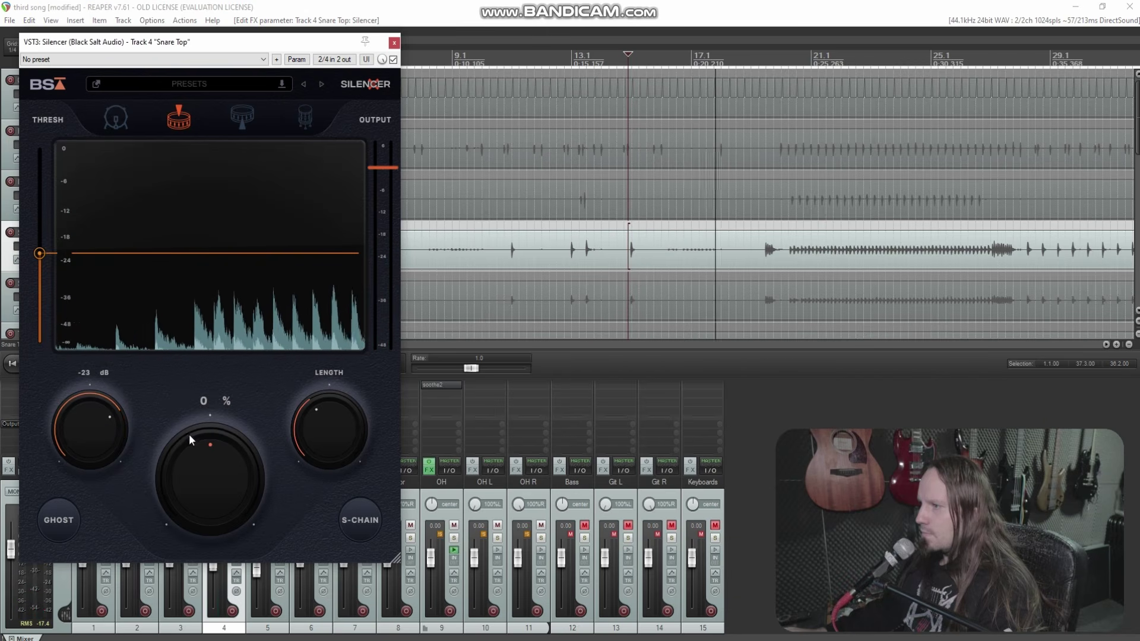
{"action": "key", "text": "space"}
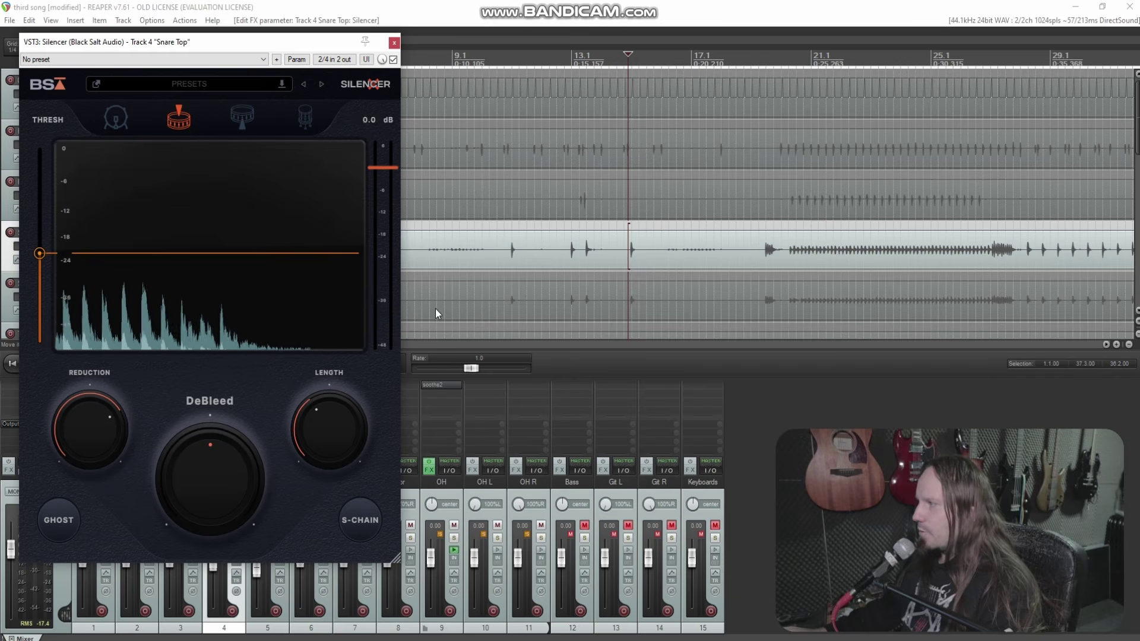
Step: Audition Snare Top's fast section from about bar 20 through Silencer, then close the plugin window
{"action": "left_click", "coordinate": [794, 228]}
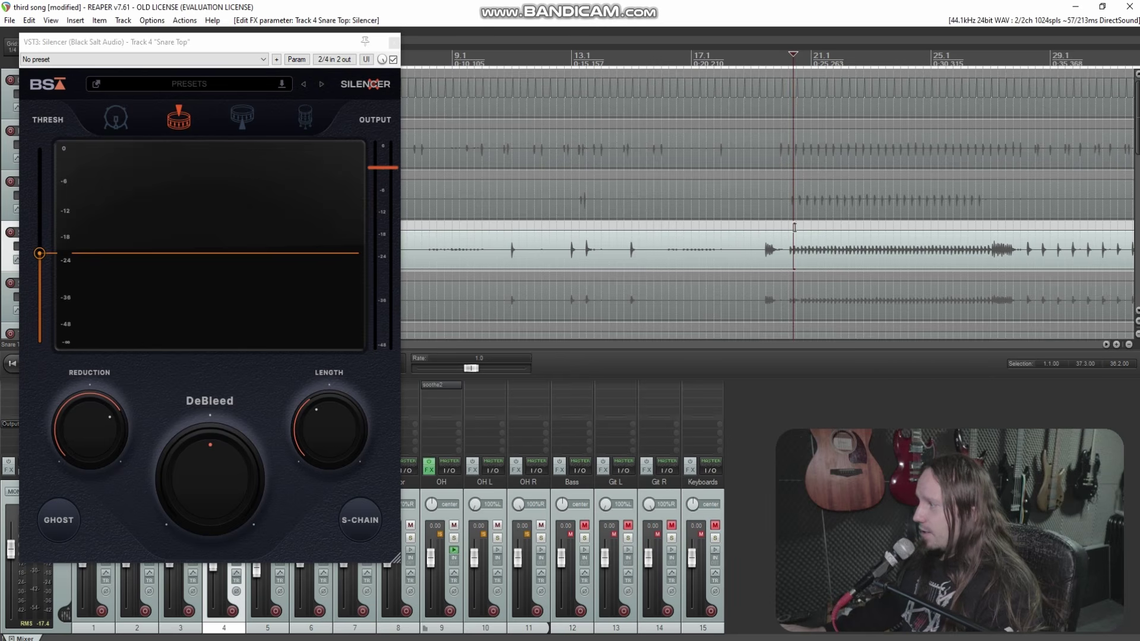
{"action": "key", "text": "space"}
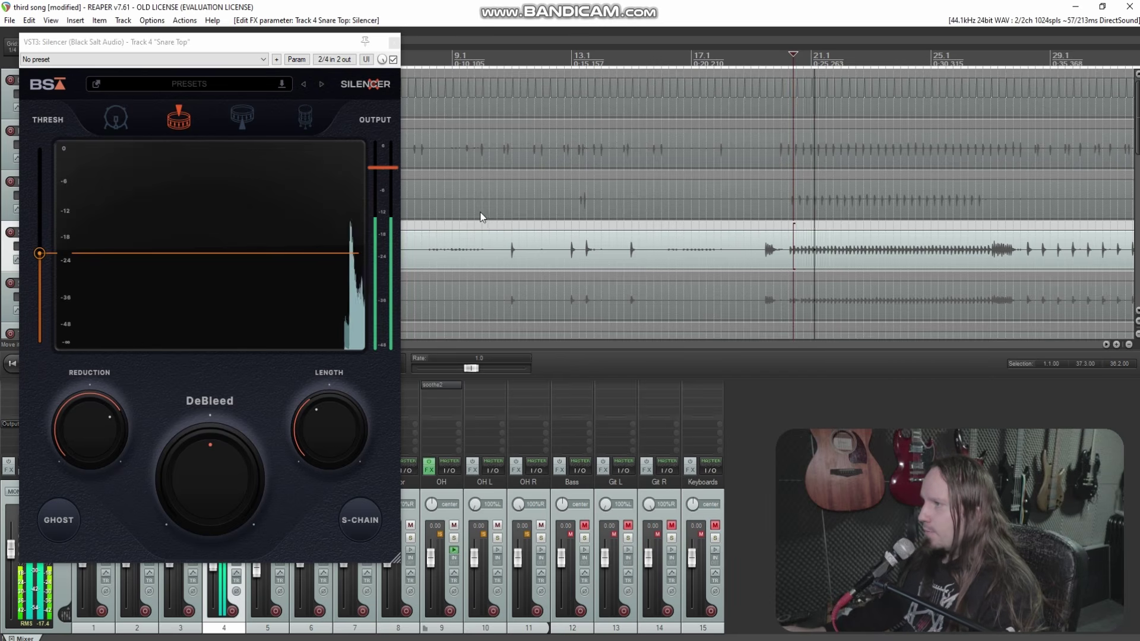
{"action": "key", "text": "space"}
{"action": "left_click", "coordinate": [393, 43]}
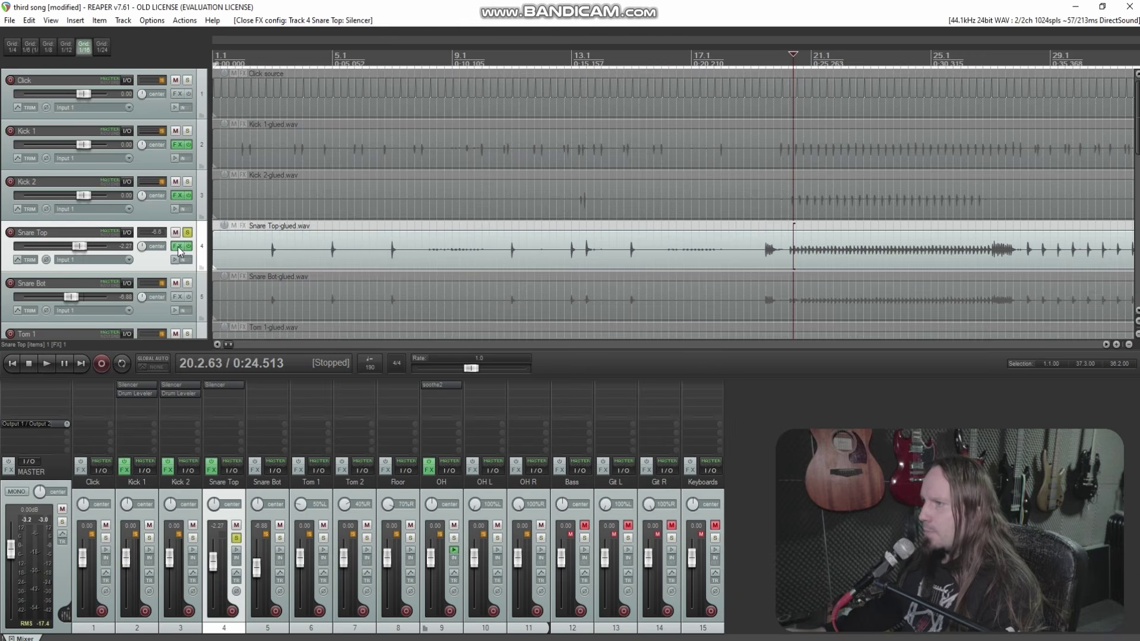
Step: Add the Drum Leveler (Sound Radix) plugin after Silencer in Snare Top's effects chain
{"action": "left_click", "coordinate": [178, 247]}
{"action": "right_click", "coordinate": [86, 141]}
{"action": "left_click", "coordinate": [116, 144]}
{"action": "type", "text": "drum"}
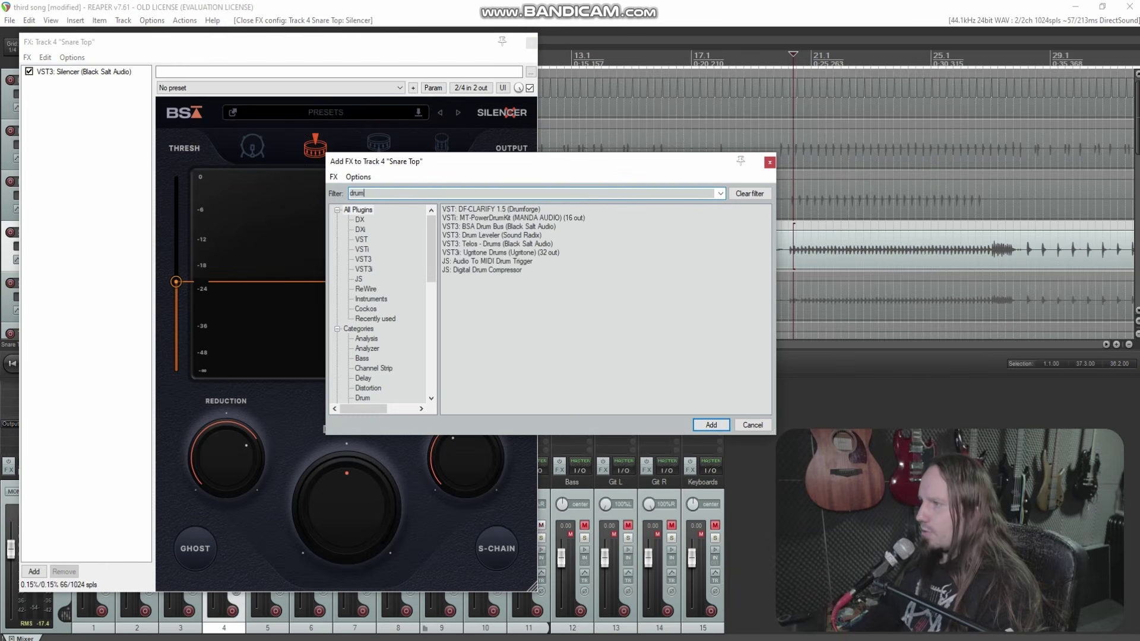
{"action": "double_click", "coordinate": [488, 235]}
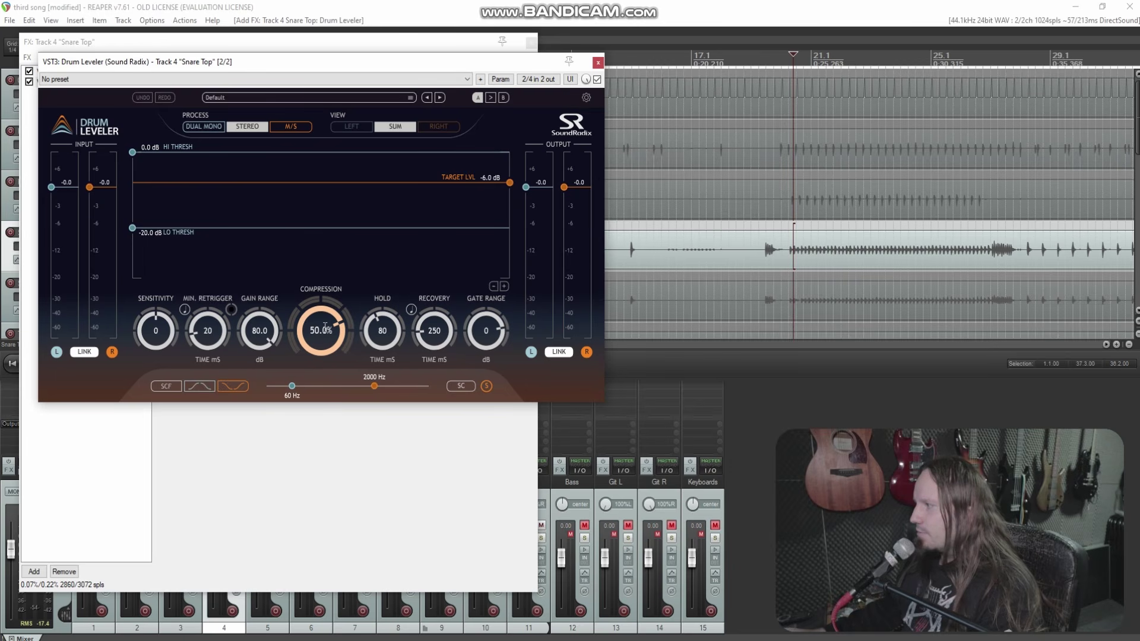
Step: Set Snare Top's Drum Leveler compression to 28.8% and its low threshold to -16.7 dB while playing the fast section
{"action": "key", "text": "space"}
{"action": "left_click_drag", "start_coordinate": [325, 326], "coordinate": [313, 182]}
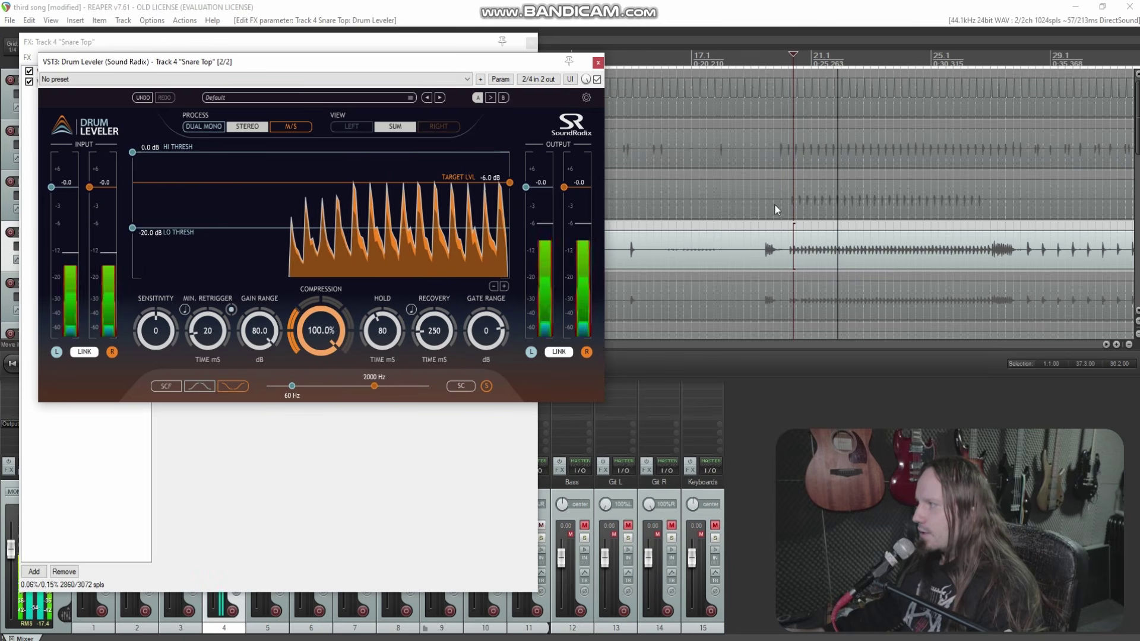
{"action": "left_click", "coordinate": [626, 226]}
{"action": "left_click", "coordinate": [364, 318]}
{"action": "key", "text": "space"}
{"action": "key", "text": "space"}
{"action": "left_click_drag", "start_coordinate": [364, 317], "coordinate": [333, 381]}
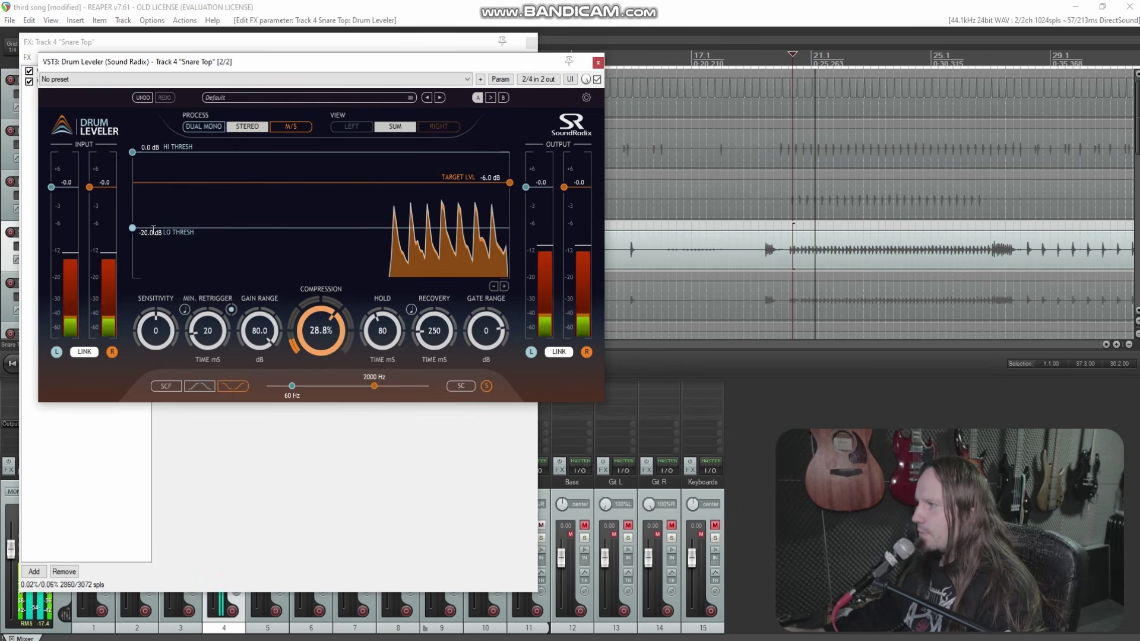
{"action": "left_click_drag", "start_coordinate": [133, 228], "coordinate": [134, 185]}
{"action": "left_click_drag", "start_coordinate": [137, 193], "coordinate": [142, 224]}
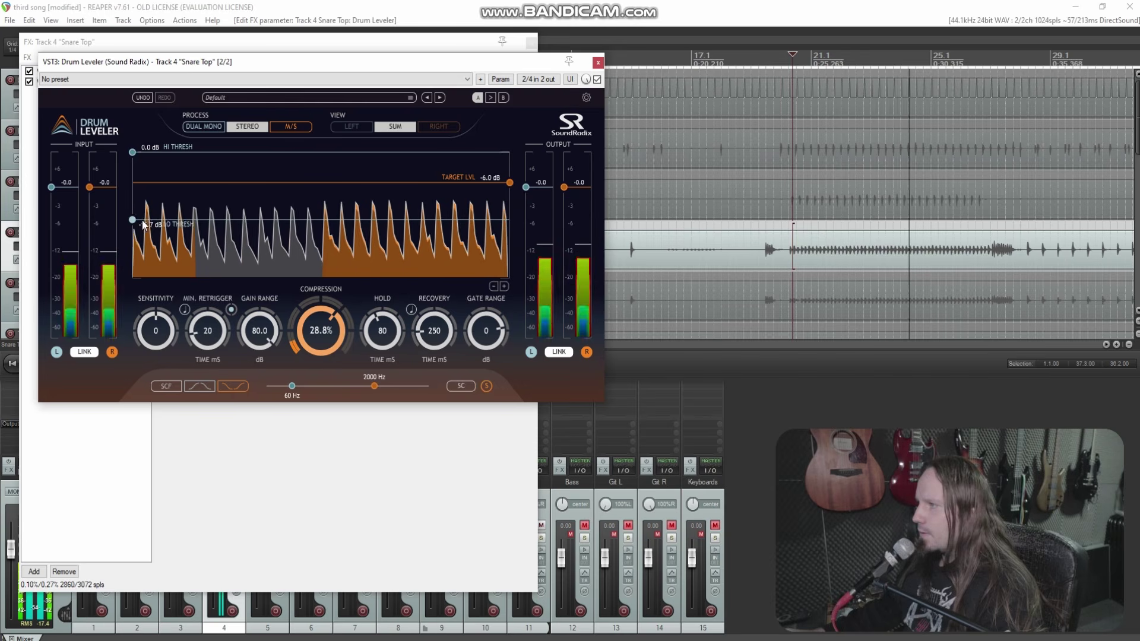
Step: Copy both Silencer and Drum Leveler from Snare Top to Snare Bot, and close the effects windows
{"action": "left_click", "coordinate": [598, 62]}
{"action": "left_click_drag", "start_coordinate": [90, 77], "coordinate": [89, 72]}
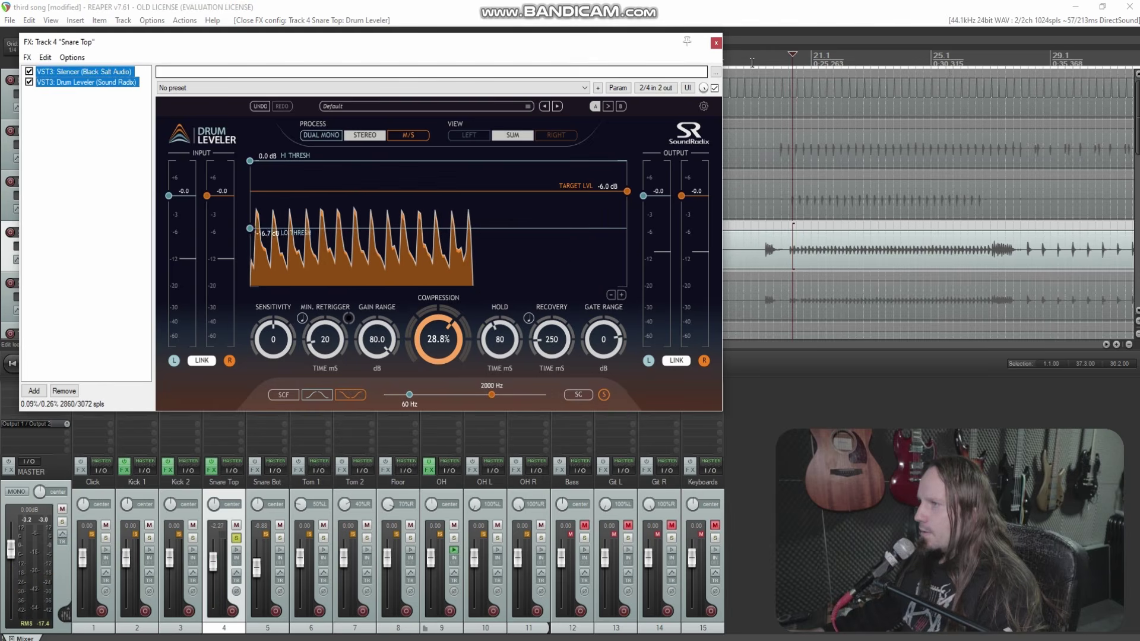
{"action": "left_click", "coordinate": [716, 43]}
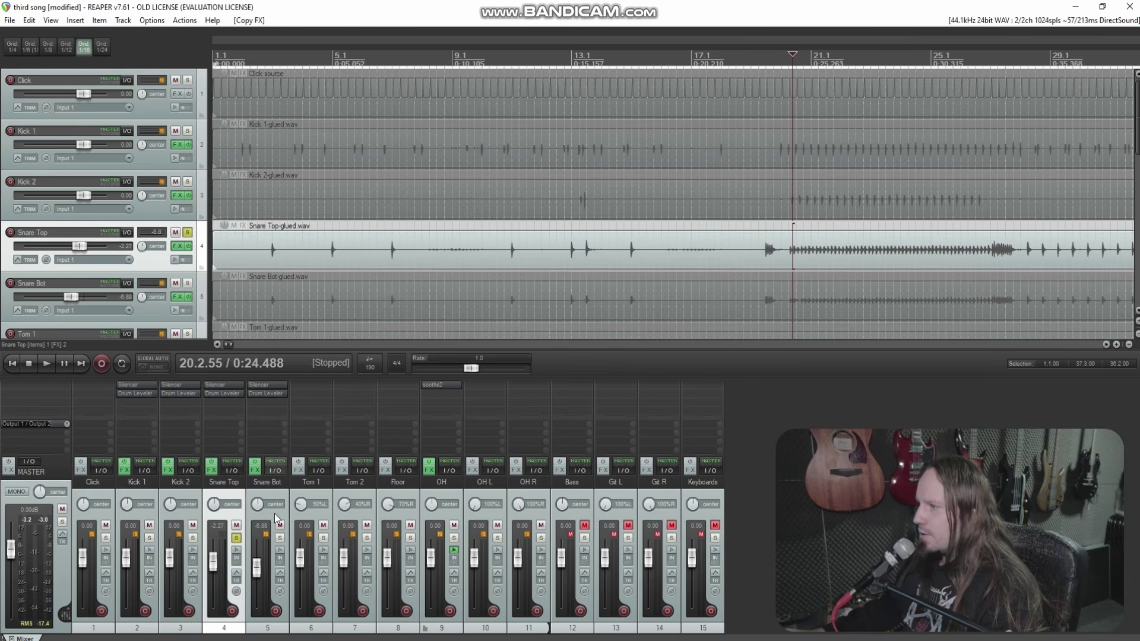
Step: Solo Snare Bot instead of Snare Top and reset its fader to 0.00 dB
{"action": "left_click", "coordinate": [280, 538]}
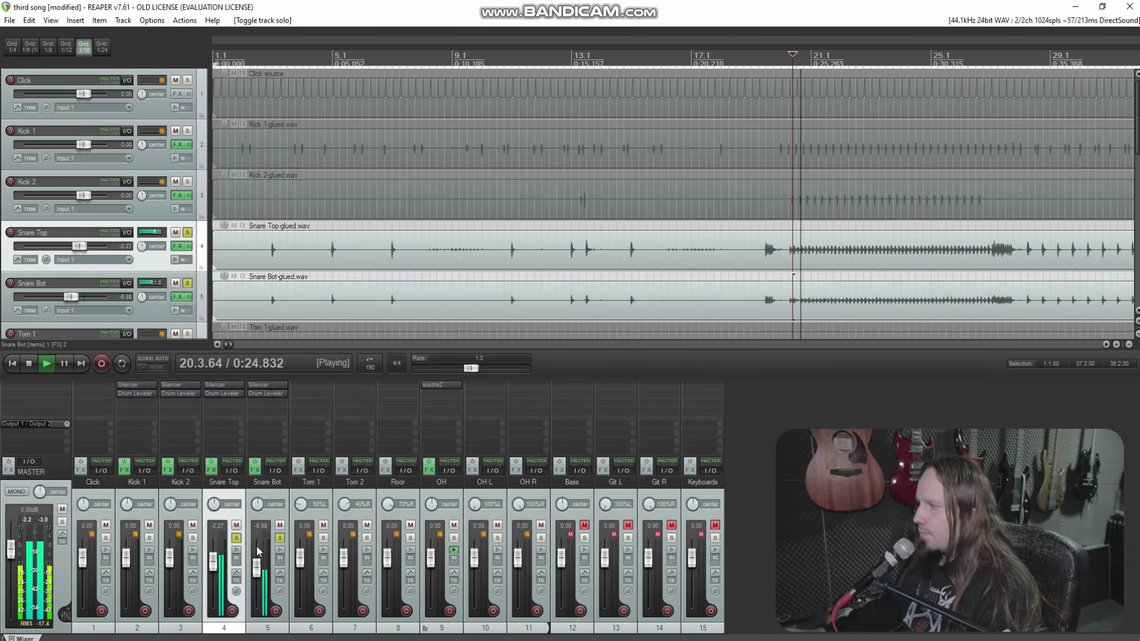
{"action": "left_click", "coordinate": [236, 538]}
{"action": "double_click", "coordinate": [257, 567]}
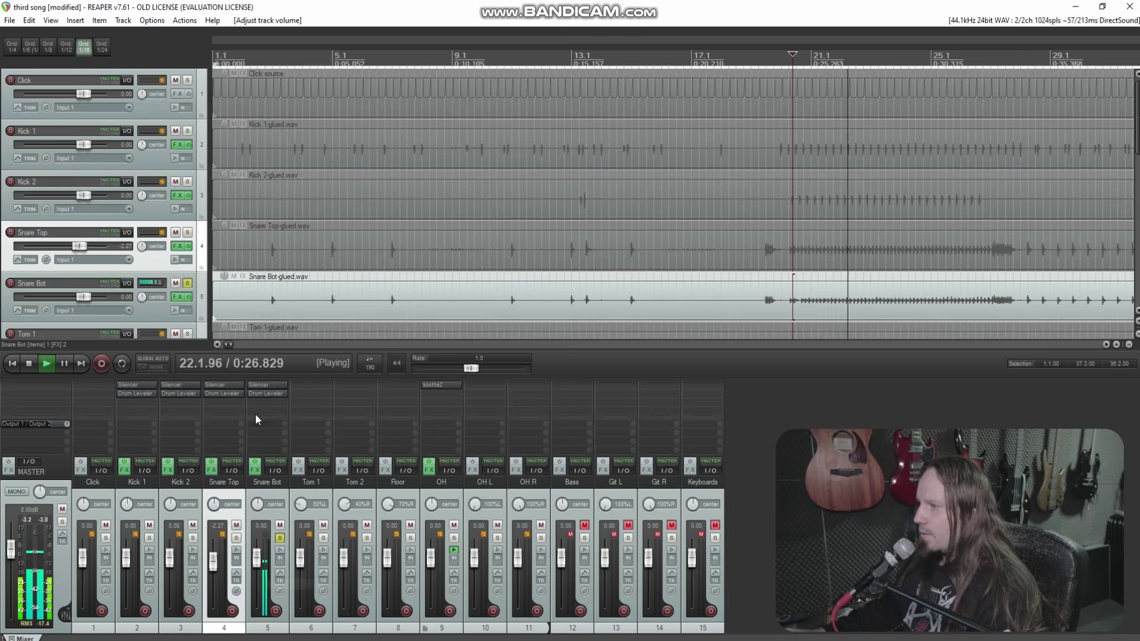
Step: Switch Snare Bot's Silencer to the snare-bottom mode, lower its threshold to just below -24 dB, and close the plugin
{"action": "left_click", "coordinate": [265, 391]}
{"action": "left_click", "coordinate": [241, 116]}
{"action": "left_click_drag", "start_coordinate": [39, 252], "coordinate": [46, 269]}
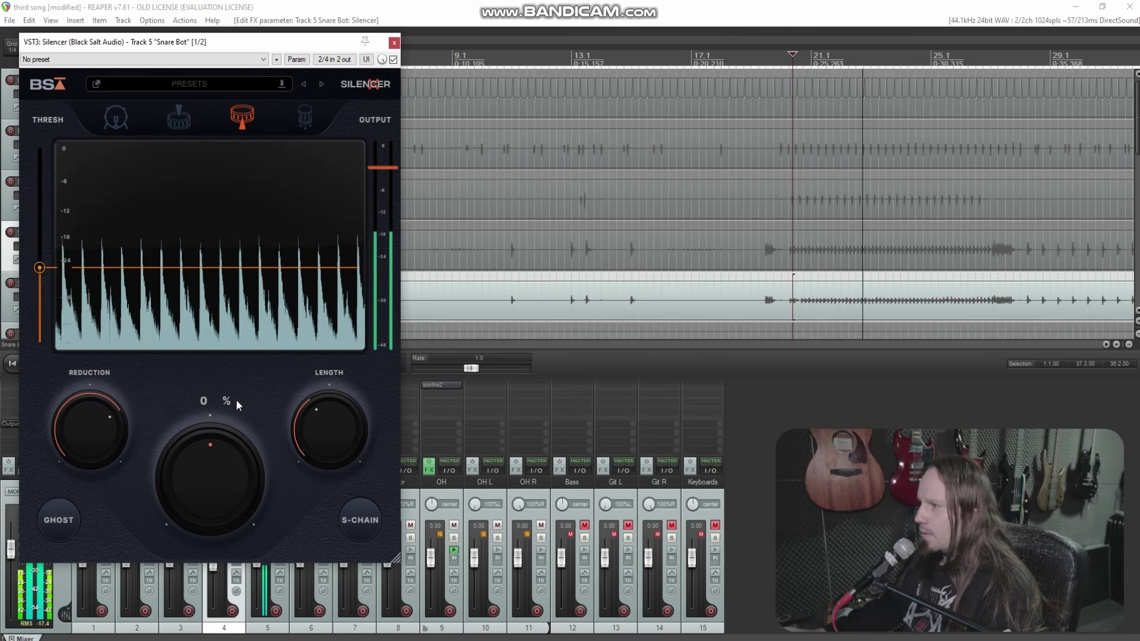
{"action": "key", "text": "space"}
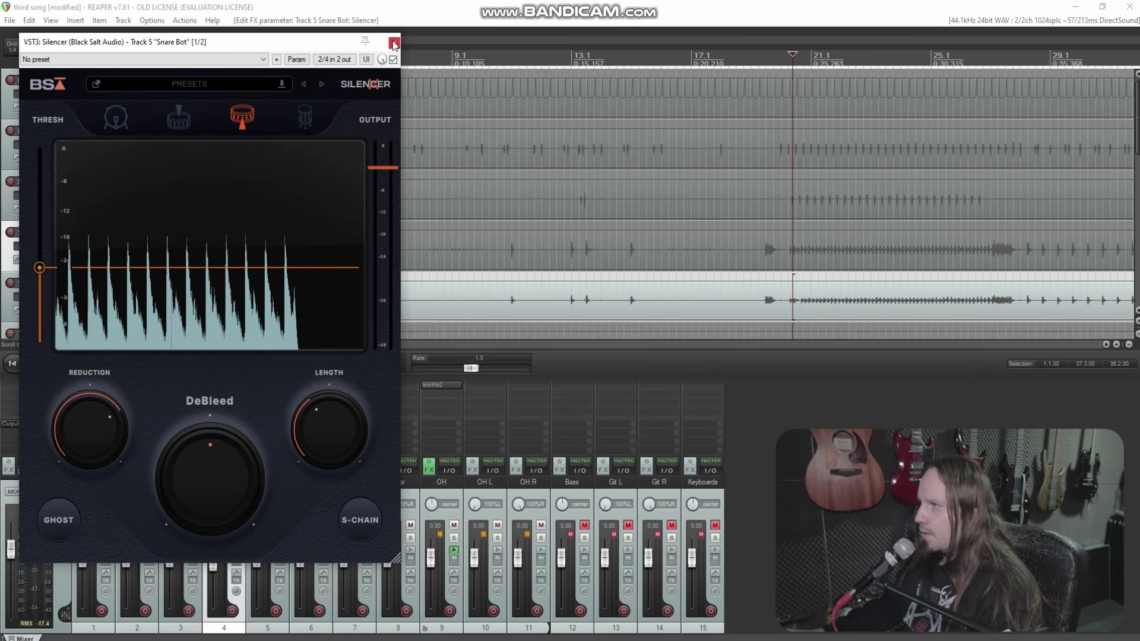
{"action": "key", "text": "Escape"}
Step: Set Snare Bot's Drum Leveler low threshold to -25.4 dB and its compression to 79.2% while it plays
{"action": "left_click", "coordinate": [180, 296]}
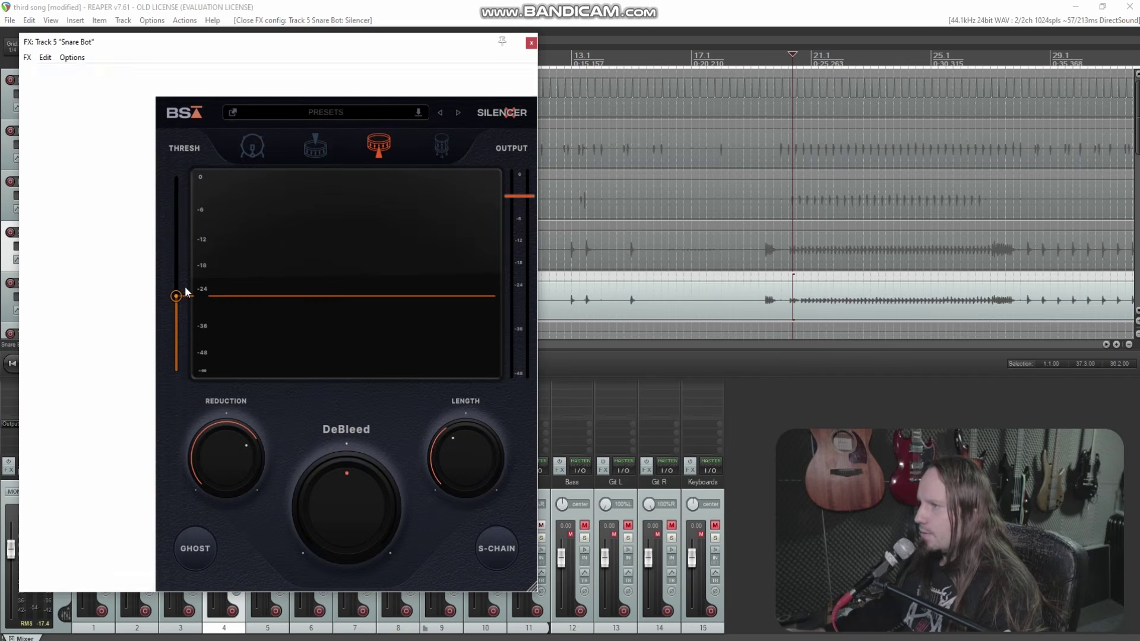
{"action": "key", "text": "space"}
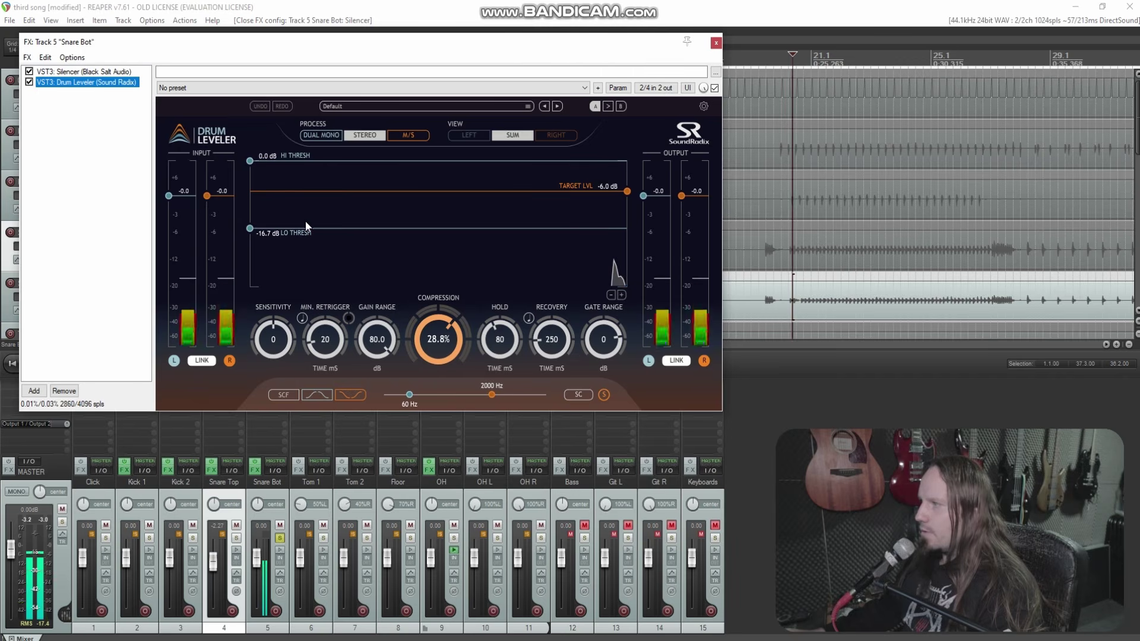
{"action": "left_click_drag", "start_coordinate": [253, 230], "coordinate": [255, 247]}
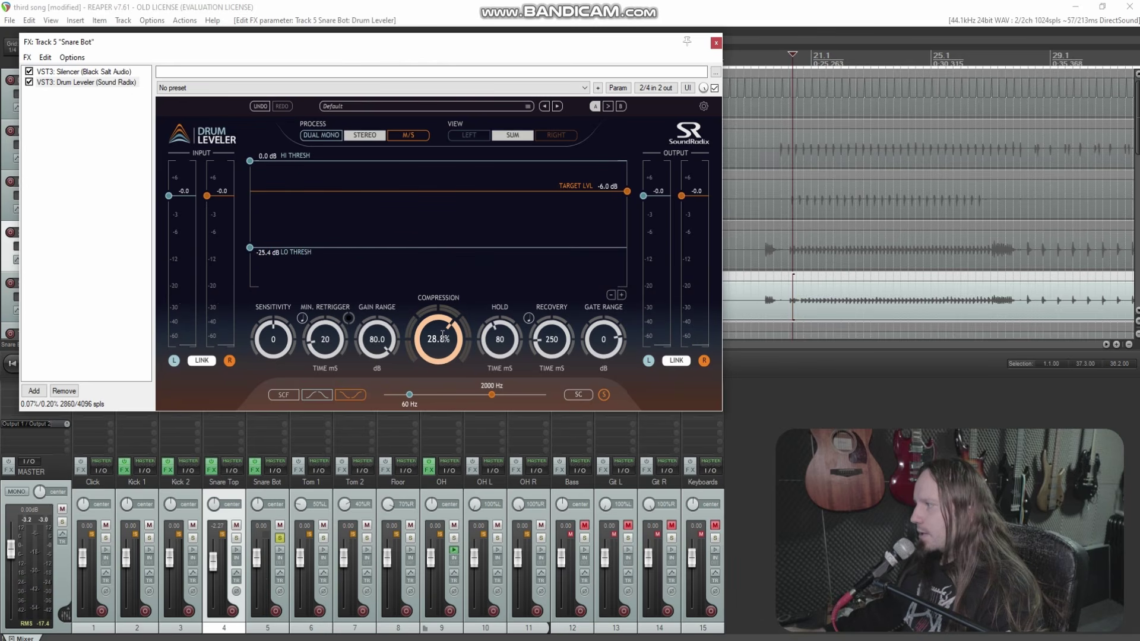
{"action": "key", "text": "space"}
{"action": "left_click_drag", "start_coordinate": [443, 336], "coordinate": [438, 285]}
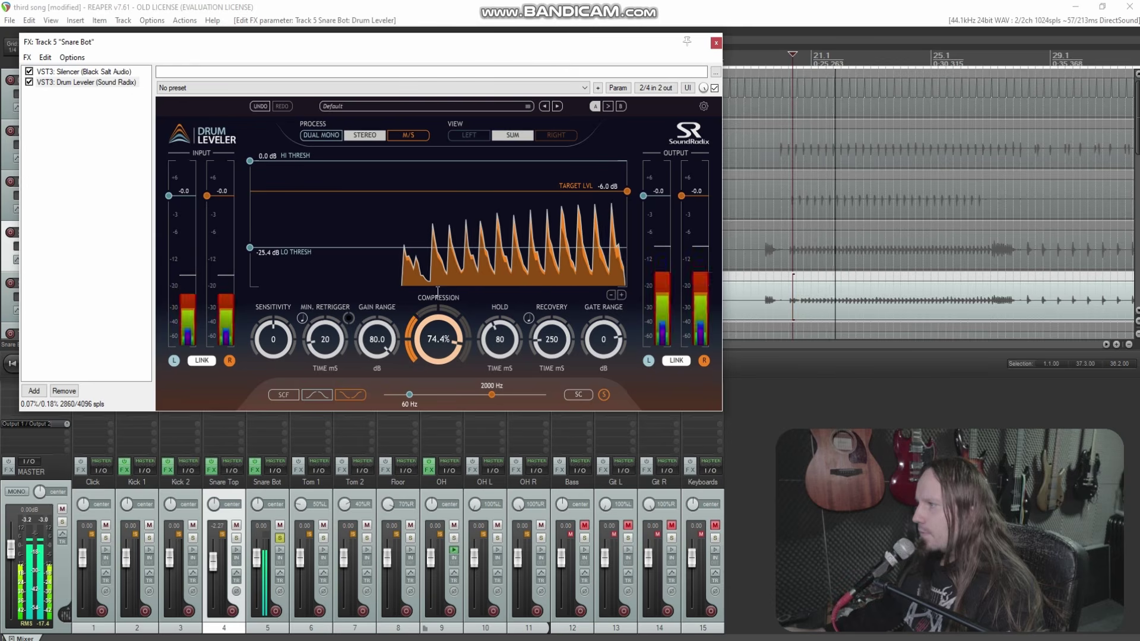
Step: Audition Snare Bot's slower hits from about bar 28, then stop playback and close the effects window
{"action": "left_click", "coordinate": [1024, 276]}
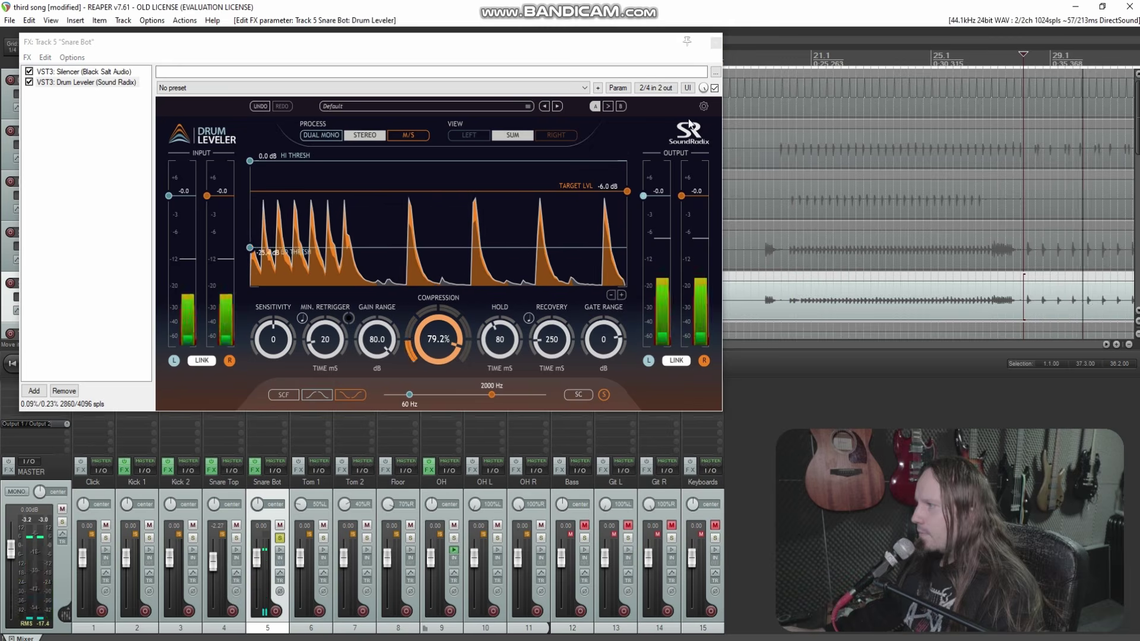
{"action": "key", "text": "space"}
{"action": "key", "text": "Escape"}
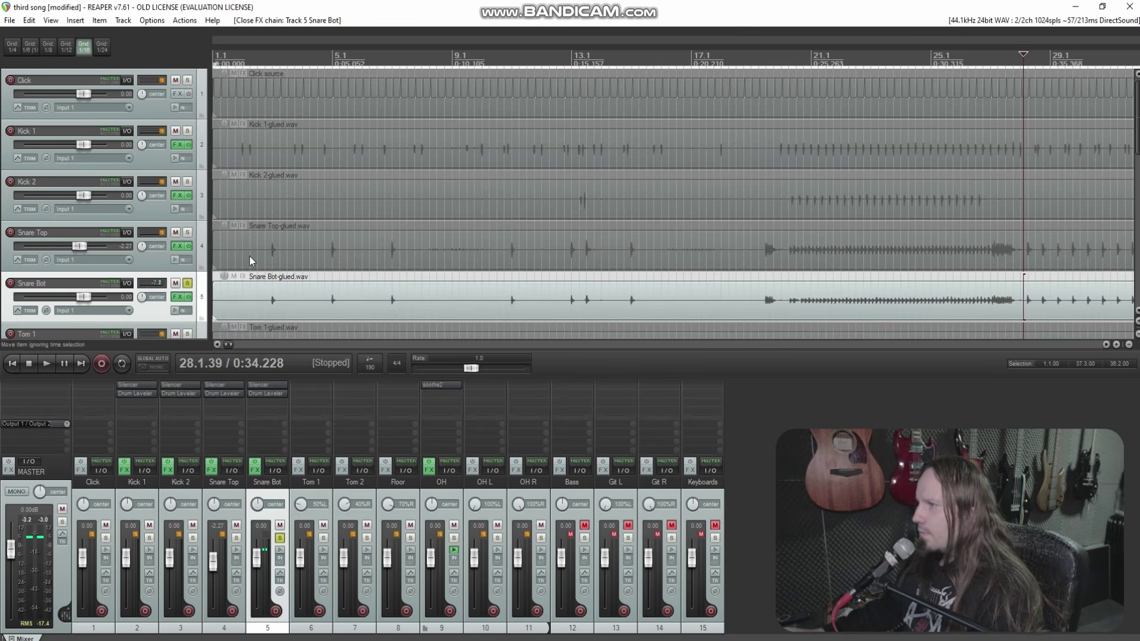
Step: Solo Snare Top together with Snare Bot and lower Snare Bot's fader to -7.25 dB while they play
{"action": "left_click", "coordinate": [188, 233]}
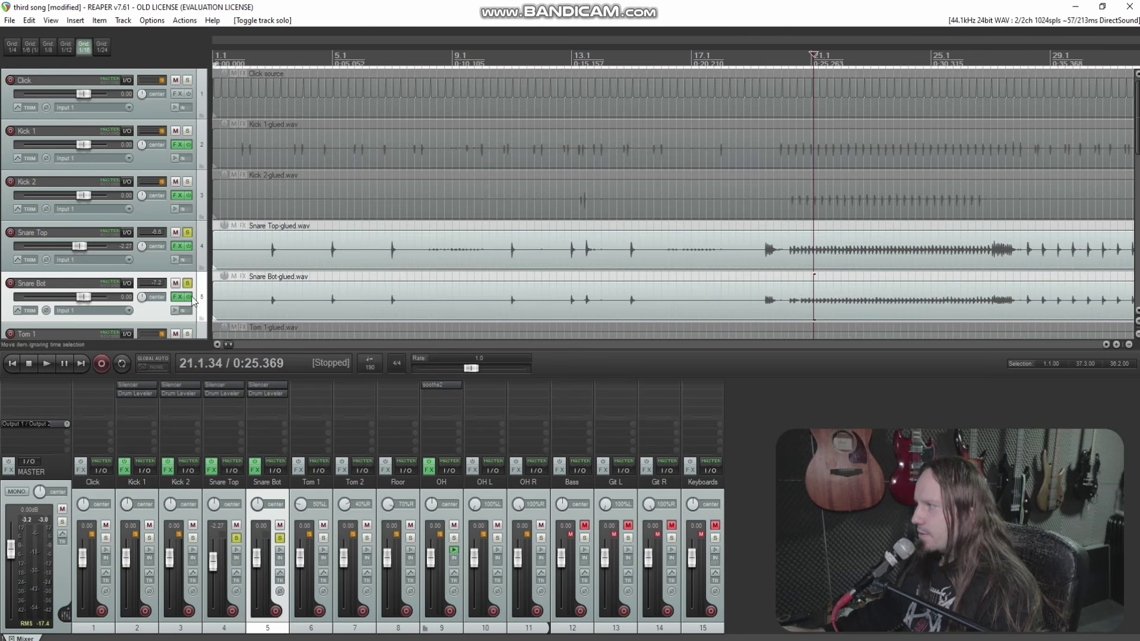
{"action": "left_click", "coordinate": [72, 296]}
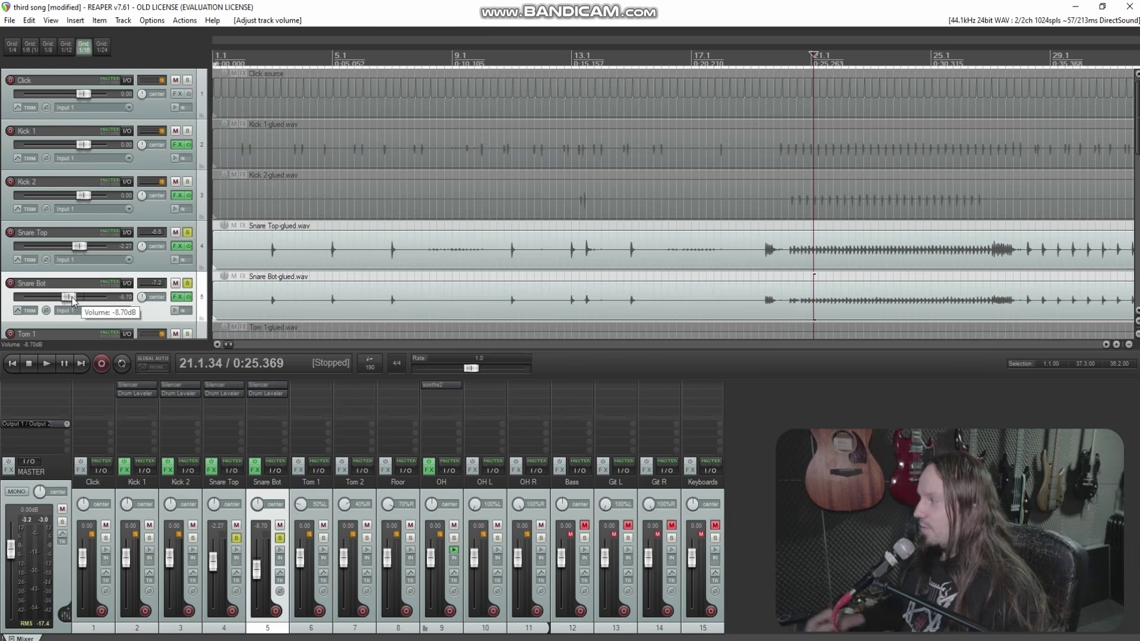
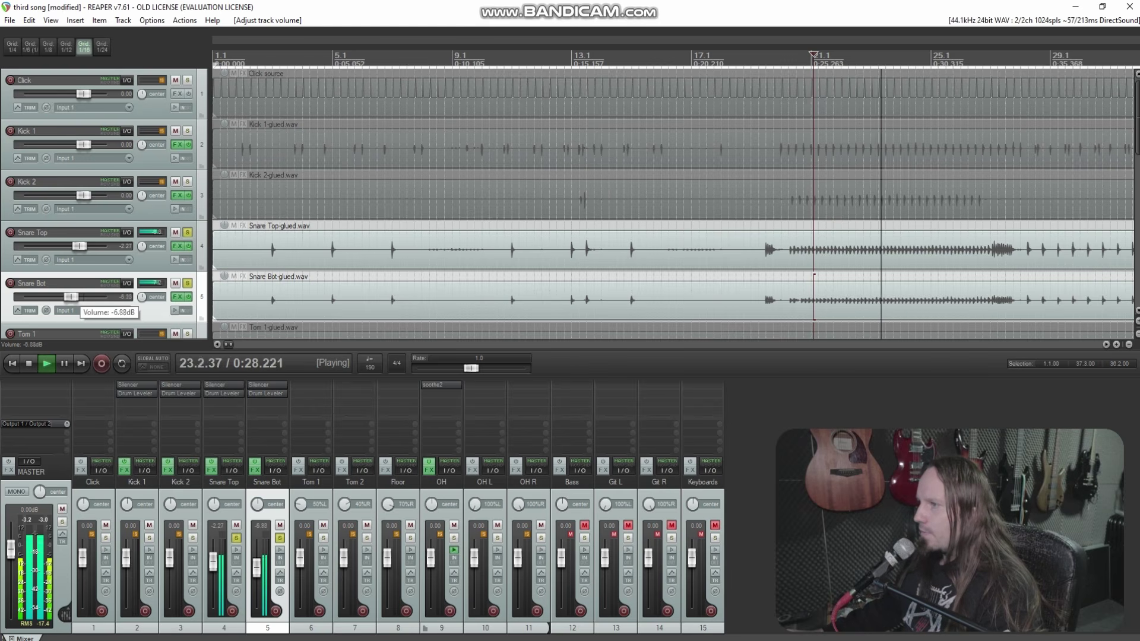
{"action": "scroll", "coordinate": [721, 248], "scroll_direction": "down", "scroll_amount": 4}
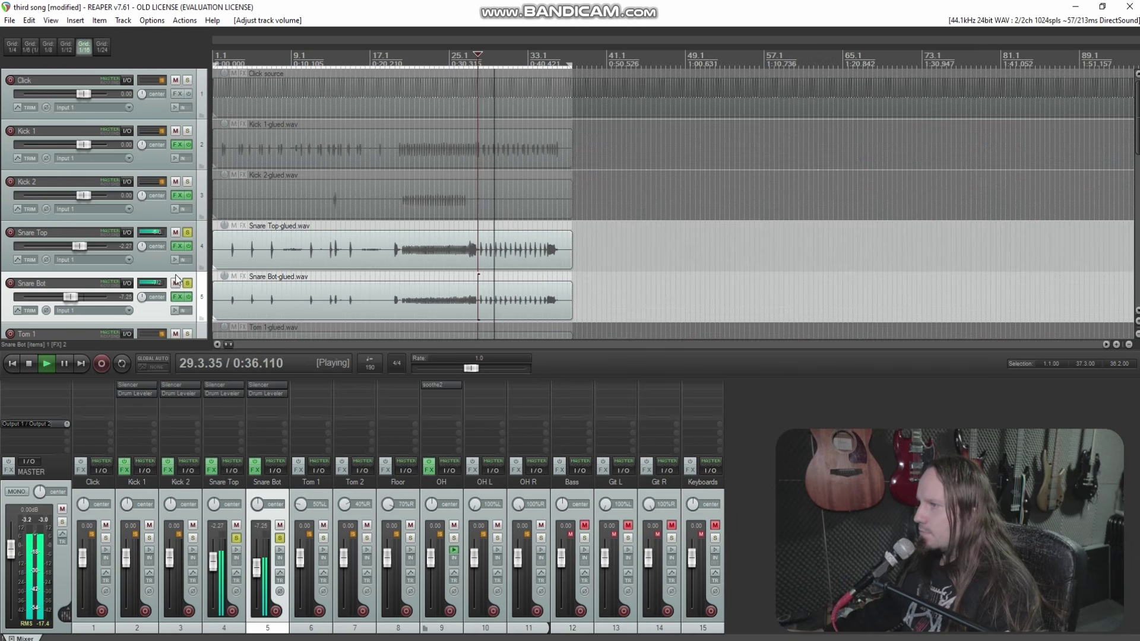
{"action": "key", "text": "space"}
Step: Clear the snare solos, solo Tom 1, and audition its fill from about bar 8
{"action": "scroll", "coordinate": [314, 264], "scroll_direction": "down", "scroll_amount": 3}
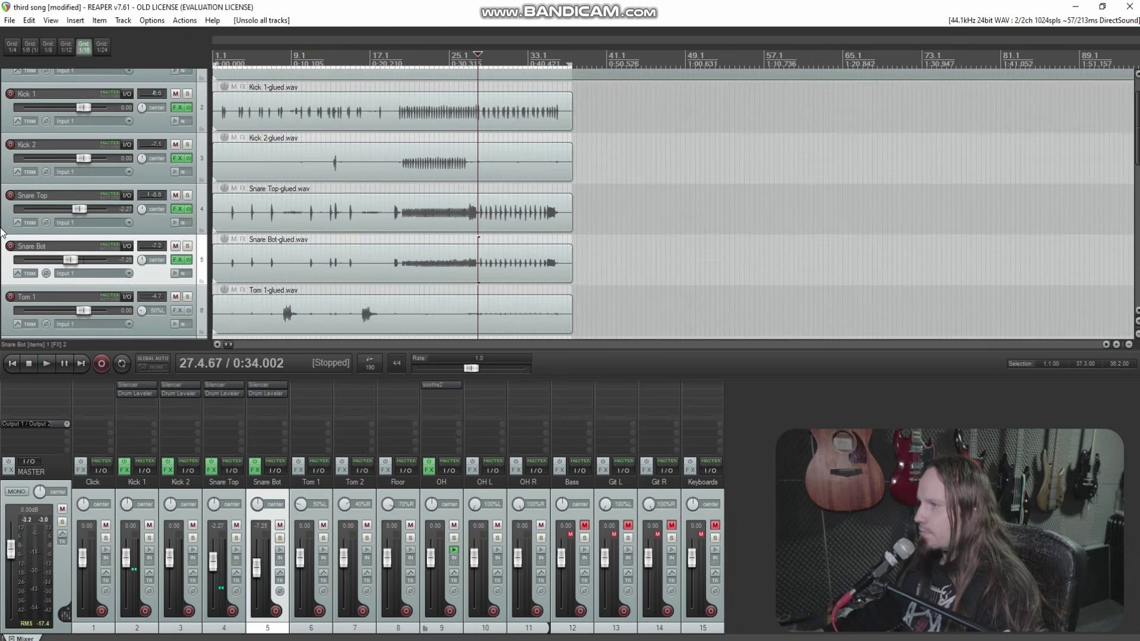
{"action": "left_click", "coordinate": [282, 239]}
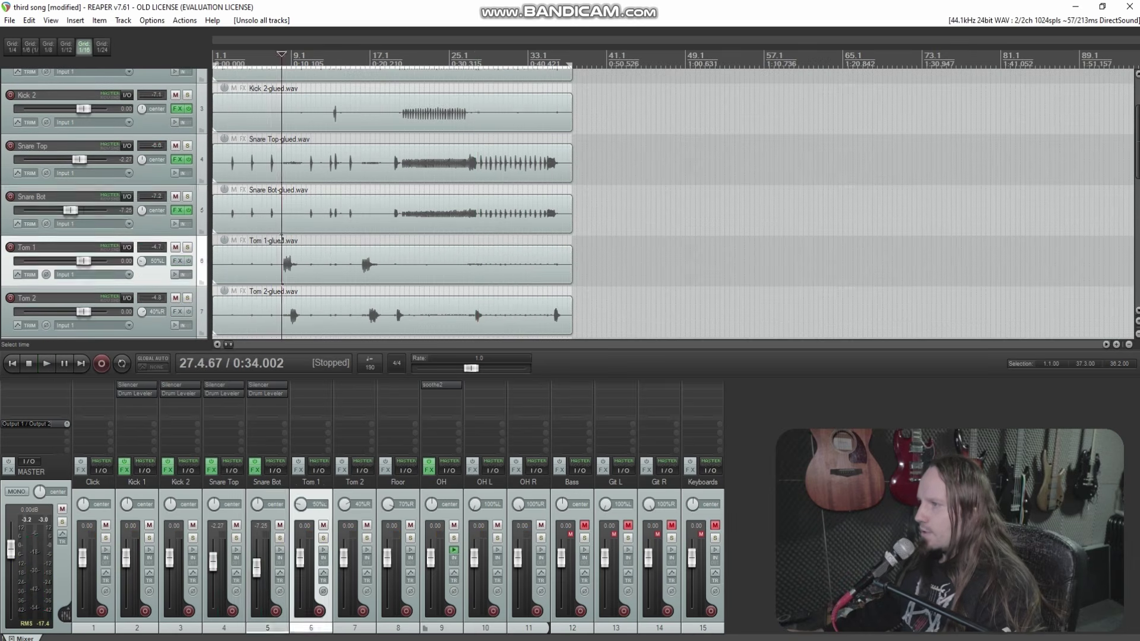
{"action": "left_click", "coordinate": [188, 248]}
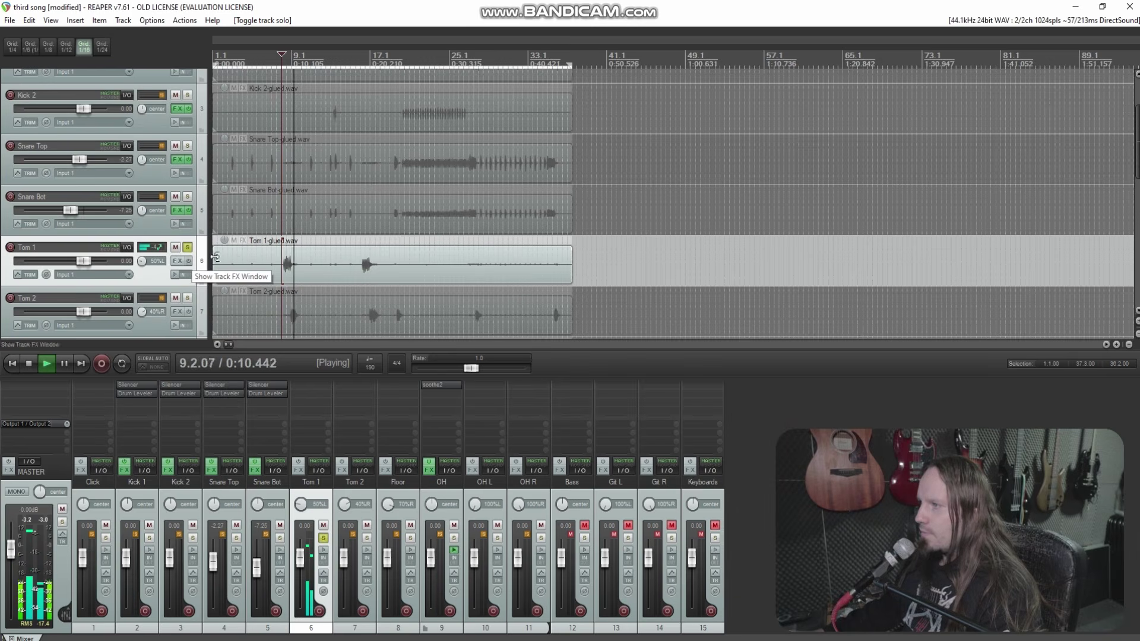
{"action": "scroll", "coordinate": [488, 261], "scroll_direction": "up", "scroll_amount": 3}
{"action": "scroll", "coordinate": [397, 261], "scroll_direction": "up", "scroll_amount": 2}
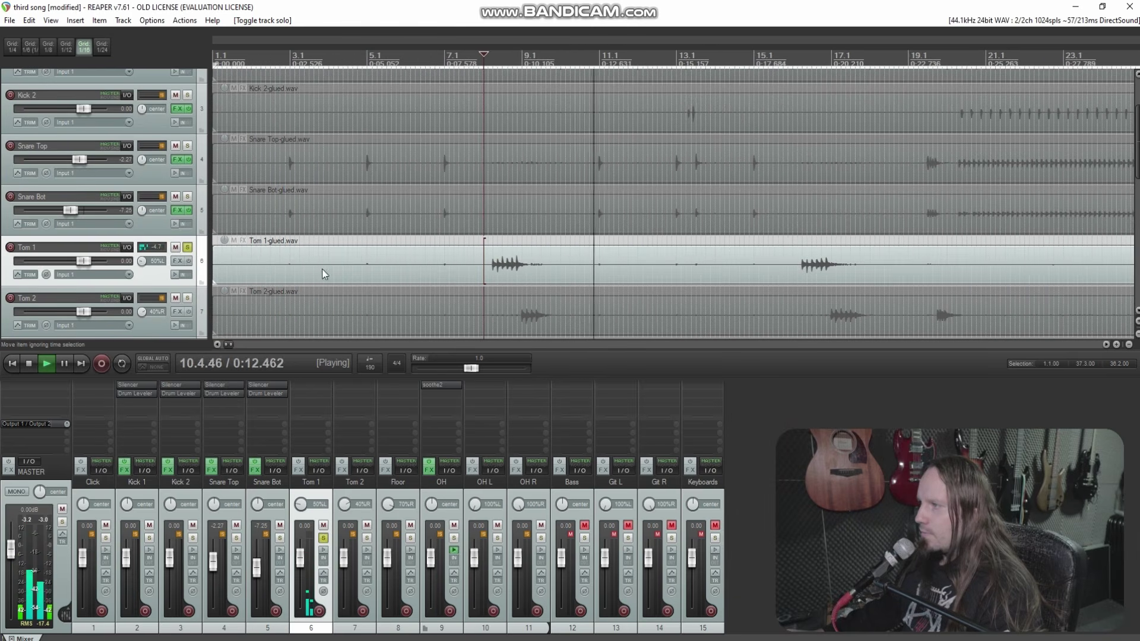
{"action": "key", "text": "space"}
Step: Add Silencer to Tom 1, switch it to tom mode, and start playback
{"action": "key", "text": "f"}
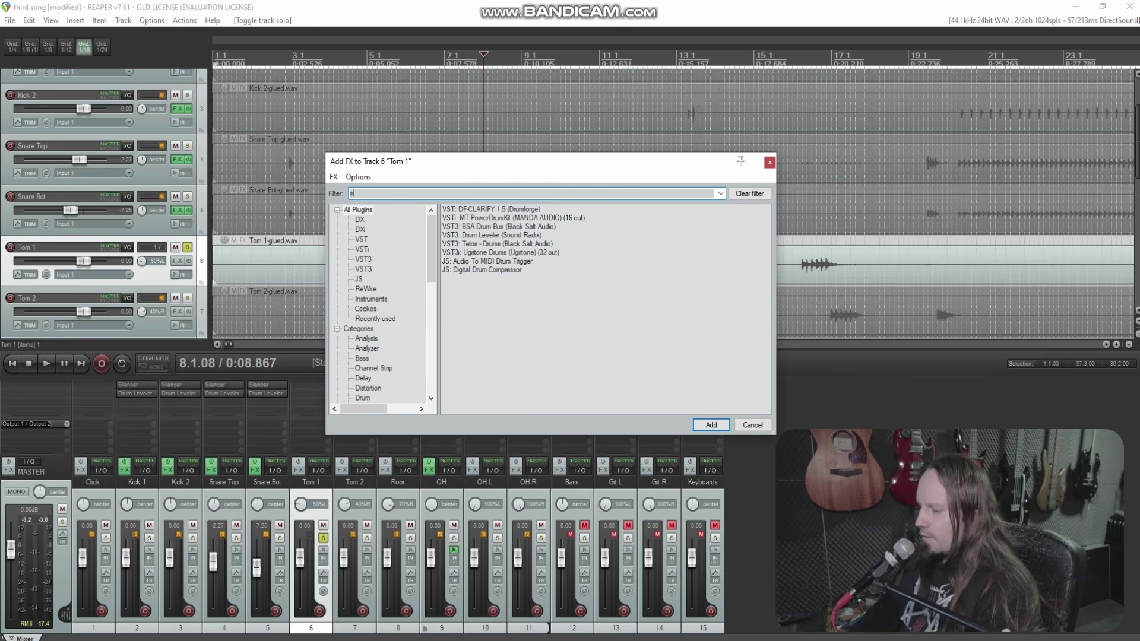
{"action": "type", "text": "sil"}
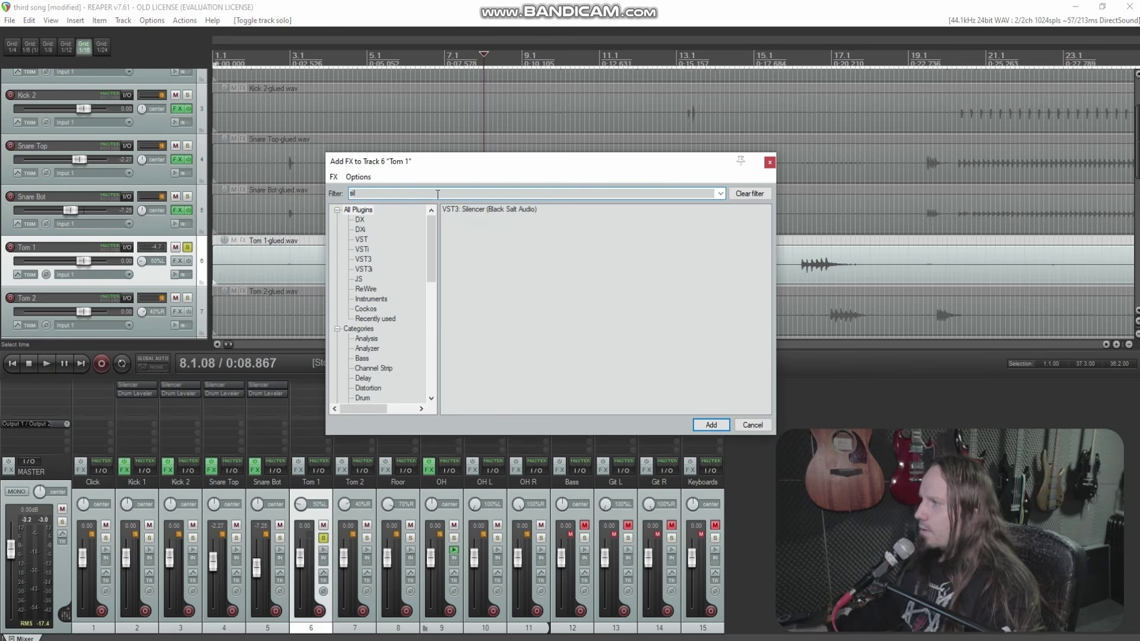
{"action": "double_click", "coordinate": [493, 211]}
{"action": "left_click", "coordinate": [304, 118]}
{"action": "key", "text": "space"}
Step: Set Tom 1's Silencer to 20% DeBleed, 1188 ms length and a -21.13 dB threshold, and close the plugin
{"action": "left_click_drag", "start_coordinate": [39, 211], "coordinate": [40, 254]}
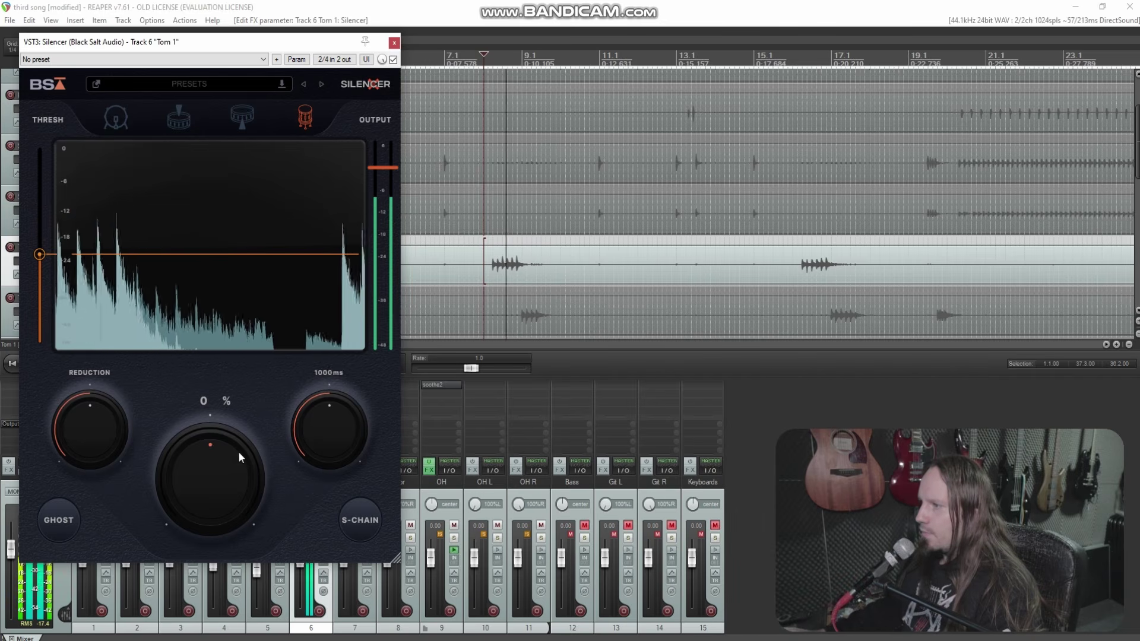
{"action": "left_click_drag", "start_coordinate": [226, 454], "coordinate": [224, 440]}
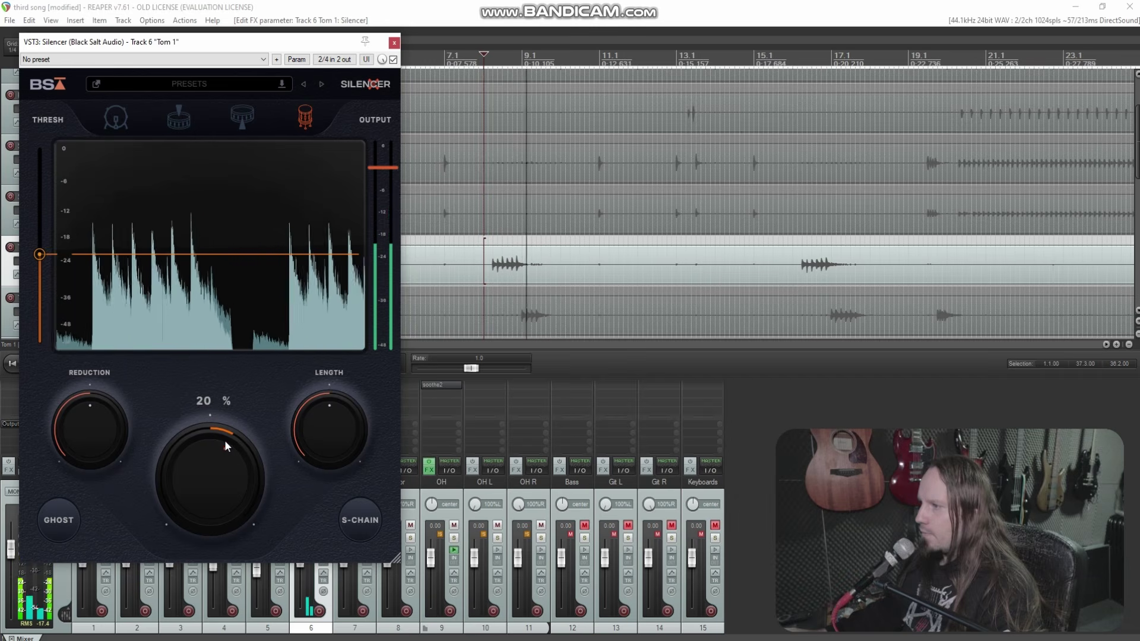
{"action": "left_click_drag", "start_coordinate": [312, 414], "coordinate": [339, 418]}
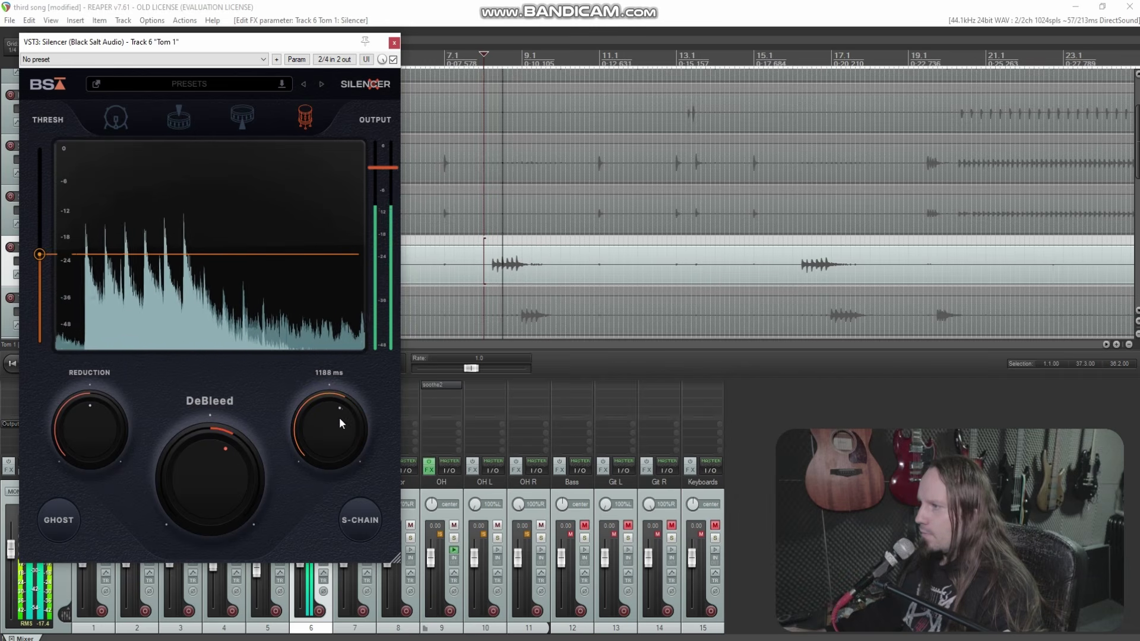
{"action": "left_click_drag", "start_coordinate": [44, 256], "coordinate": [44, 251]}
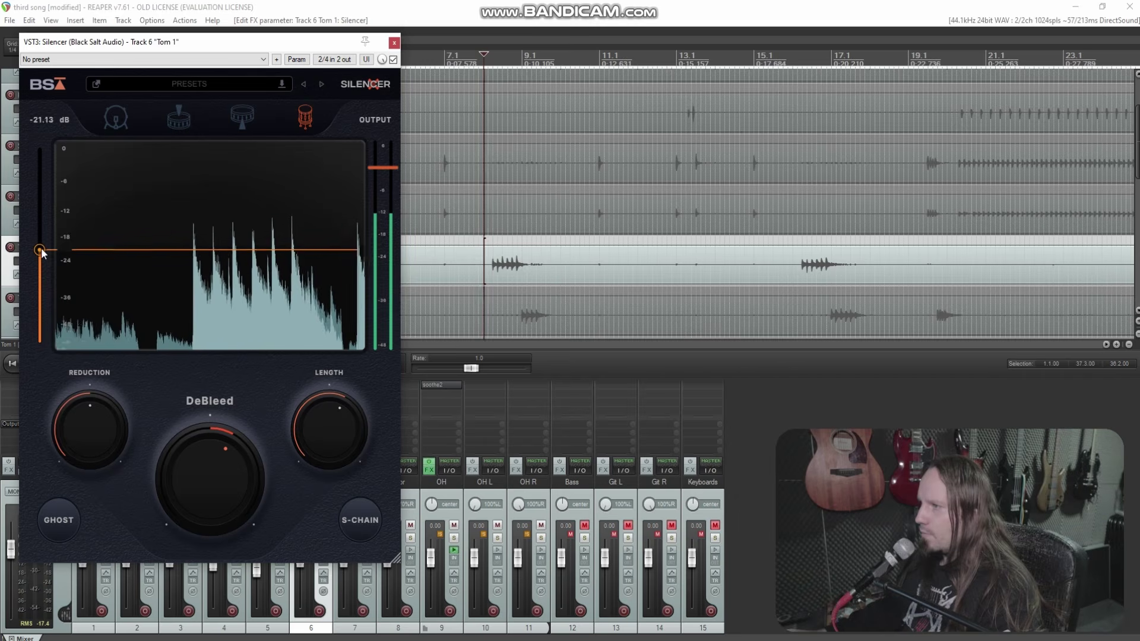
{"action": "key", "text": "space"}
{"action": "left_click", "coordinate": [394, 42]}
Step: Solo Tom 2 instead of Tom 1 and add Silencer to it in tom mode
{"action": "left_click", "coordinate": [187, 247]}
{"action": "left_click", "coordinate": [187, 298]}
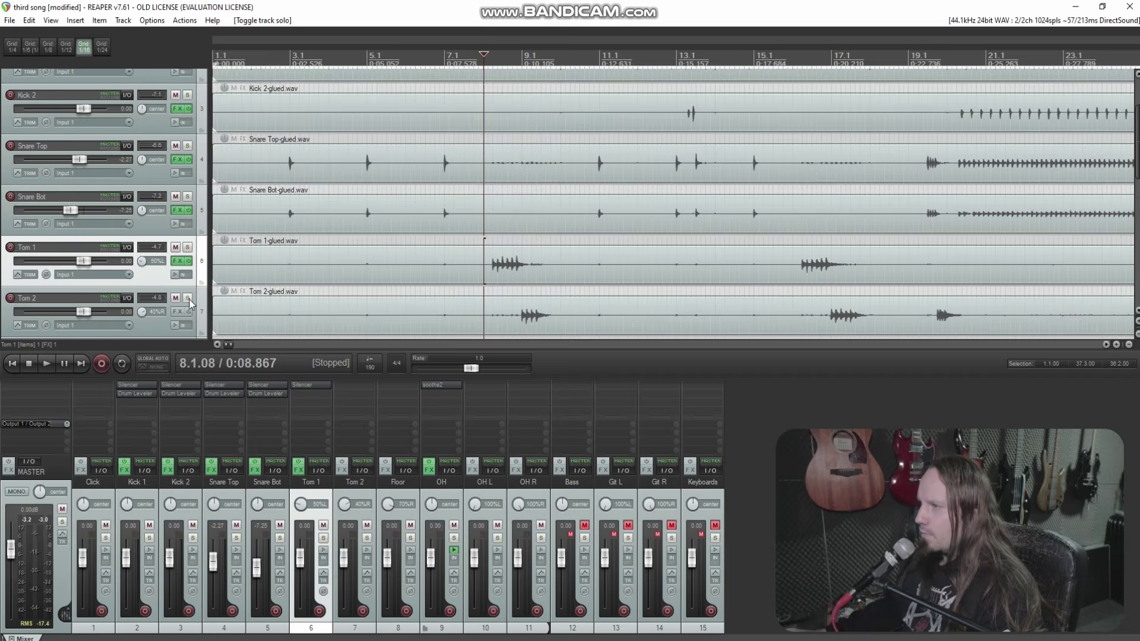
{"action": "key", "text": "space"}
{"action": "left_click", "coordinate": [177, 312]}
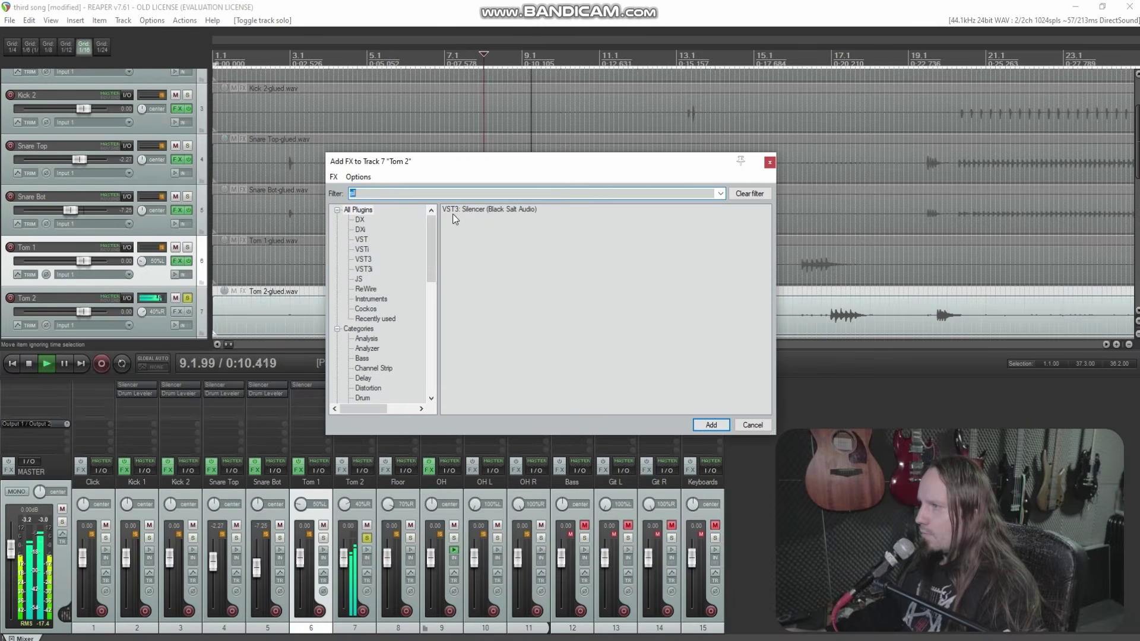
{"action": "double_click", "coordinate": [488, 210]}
{"action": "left_click", "coordinate": [298, 119]}
Step: Lower the threshold of Tom 2's Silencer, adjust its length and DeBleed, and close the plugin
{"action": "left_click_drag", "start_coordinate": [40, 210], "coordinate": [50, 247]}
{"action": "left_click_drag", "start_coordinate": [314, 431], "coordinate": [366, 250]}
{"action": "key", "text": "space"}
{"action": "left_click_drag", "start_coordinate": [217, 455], "coordinate": [219, 444]}
{"action": "left_click", "coordinate": [395, 44]}
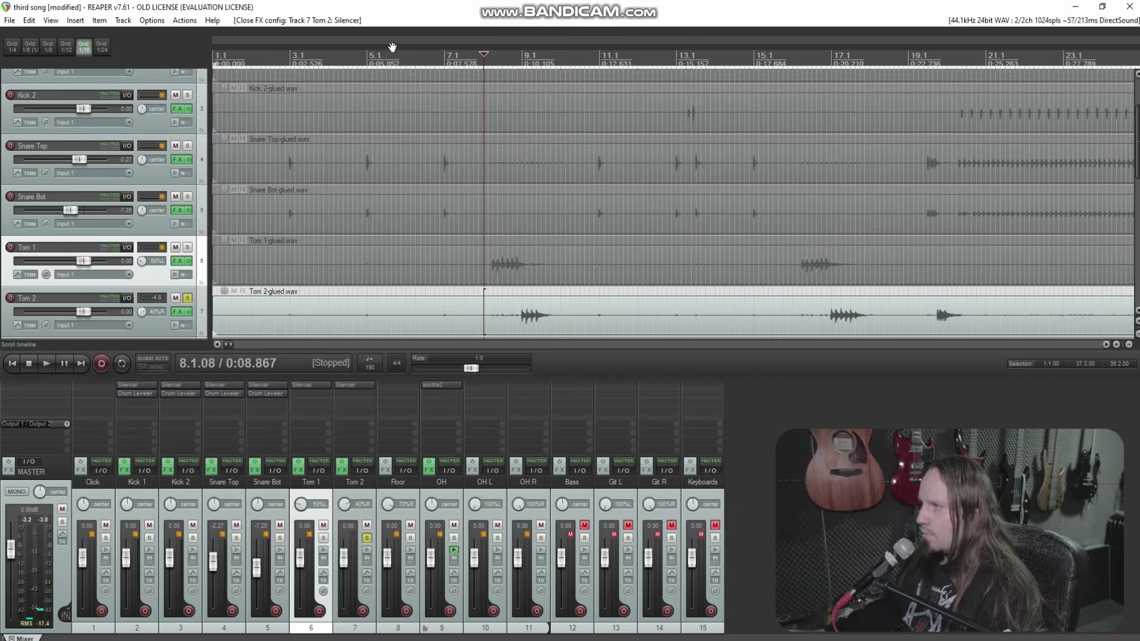
Step: Solo Floor instead of Tom 2, play from about bar 9, and add Silencer to it in tom mode
{"action": "scroll", "coordinate": [540, 332], "scroll_direction": "down", "scroll_amount": 1}
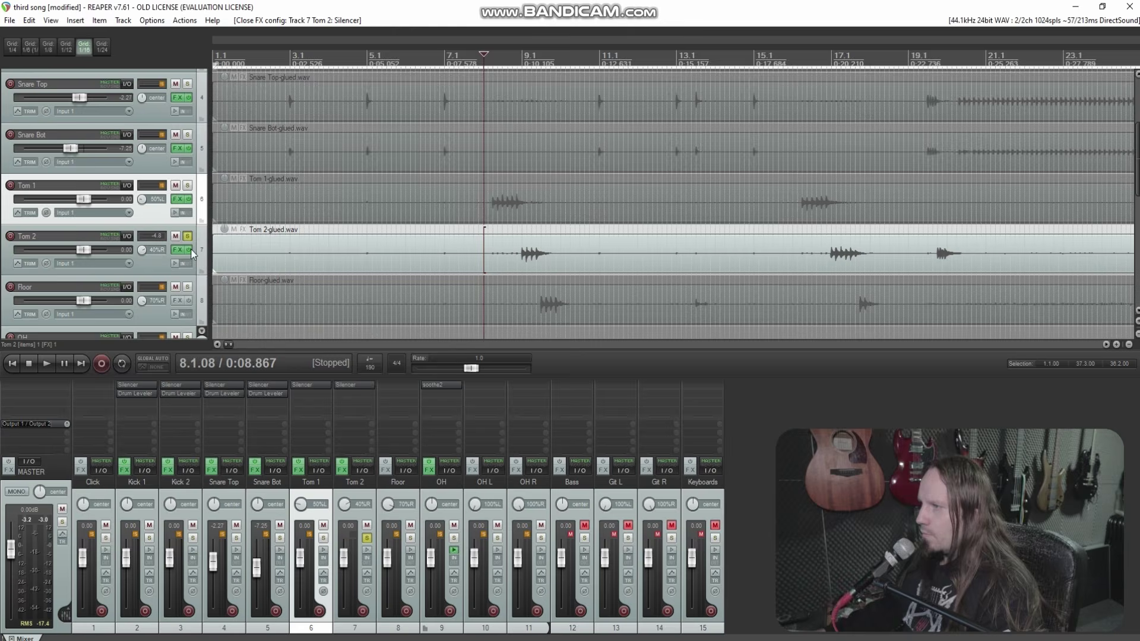
{"action": "left_click", "coordinate": [188, 236]}
{"action": "left_click", "coordinate": [188, 287]}
{"action": "left_click", "coordinate": [526, 297]}
{"action": "key", "text": "space"}
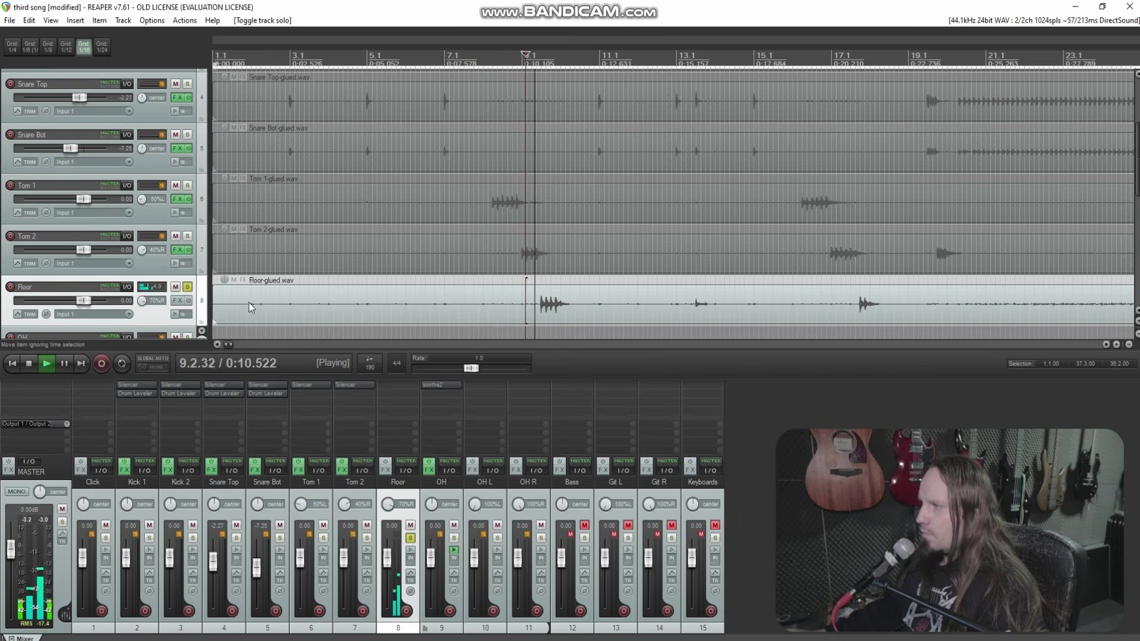
{"action": "key", "text": "f"}
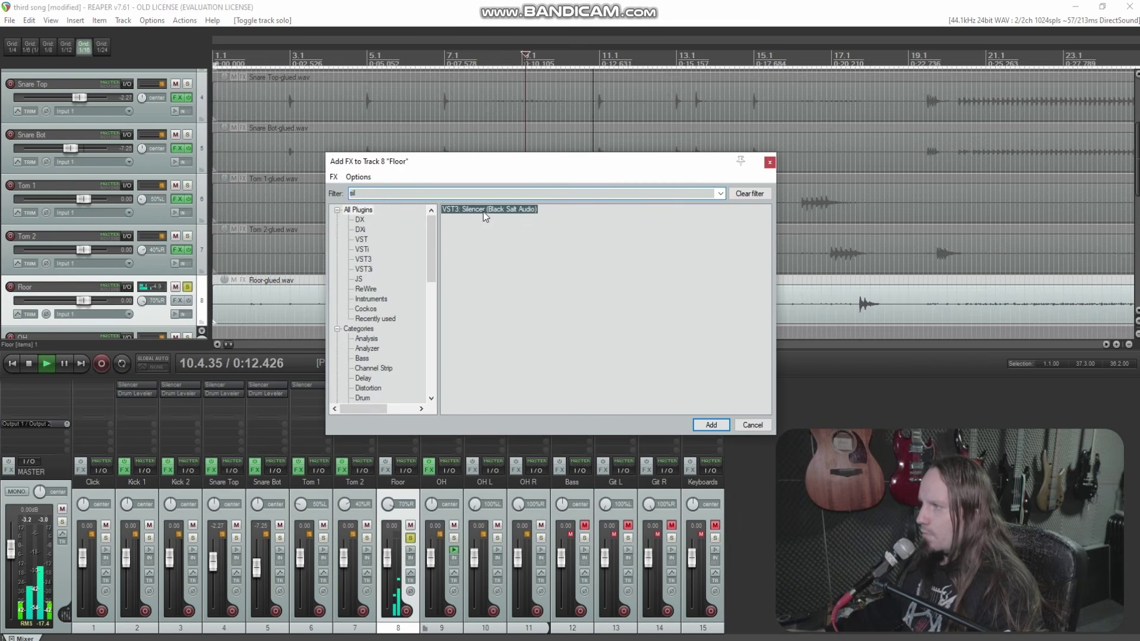
{"action": "key", "text": "Return"}
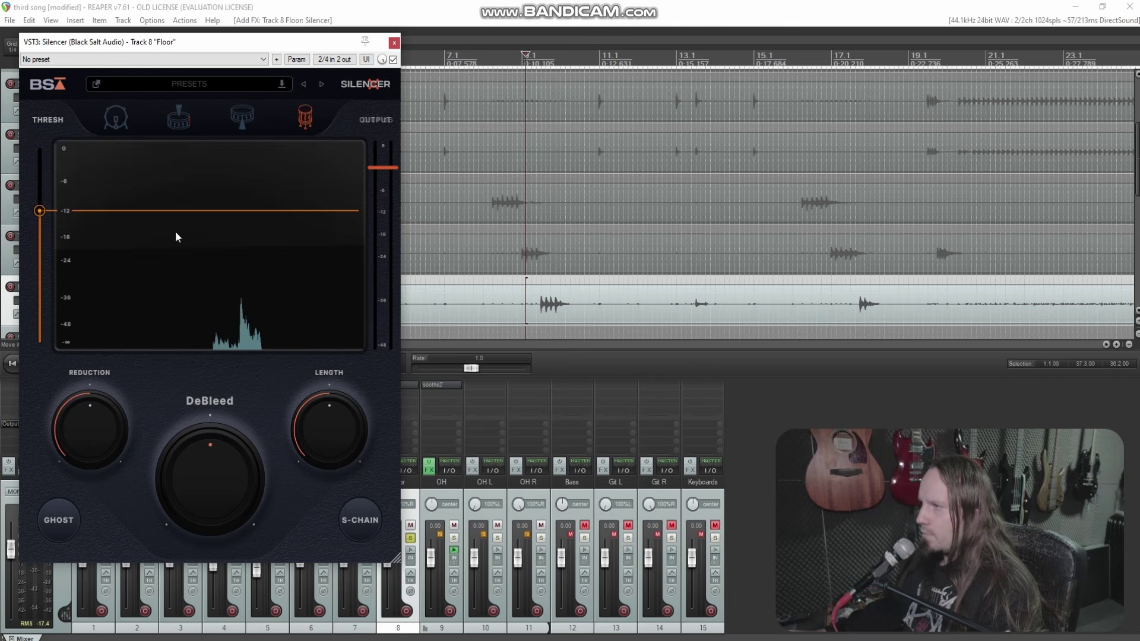
Step: Set Floor's Silencer threshold to about -21 dB and DeBleed to about 20%, close the plugin, and unsolo Floor
{"action": "left_click_drag", "start_coordinate": [41, 211], "coordinate": [48, 250]}
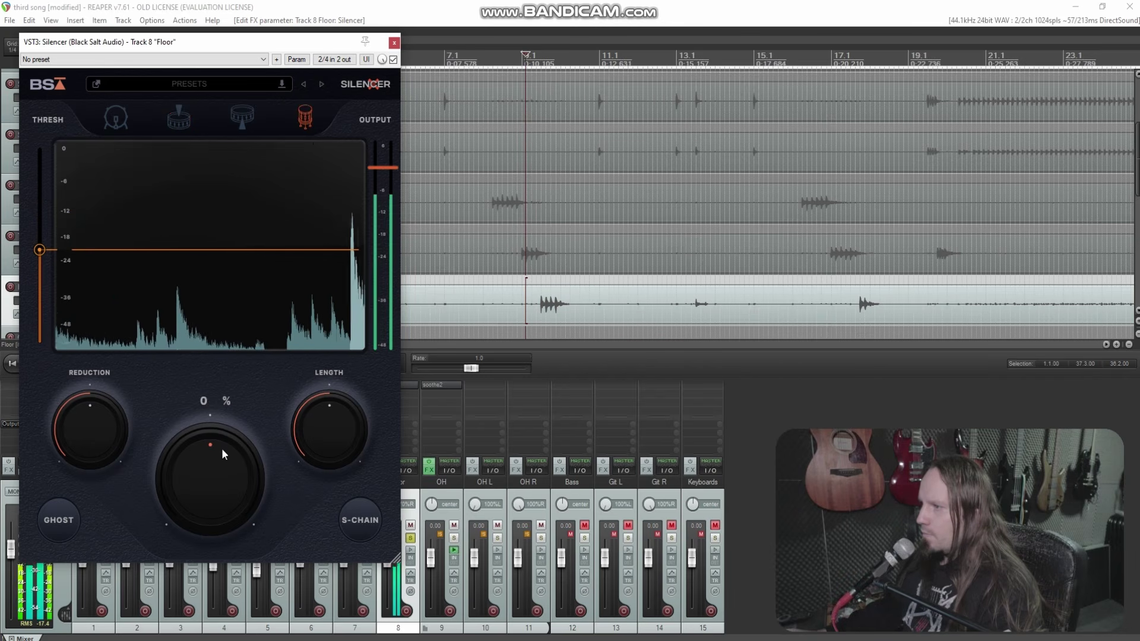
{"action": "left_click_drag", "start_coordinate": [221, 443], "coordinate": [221, 435]}
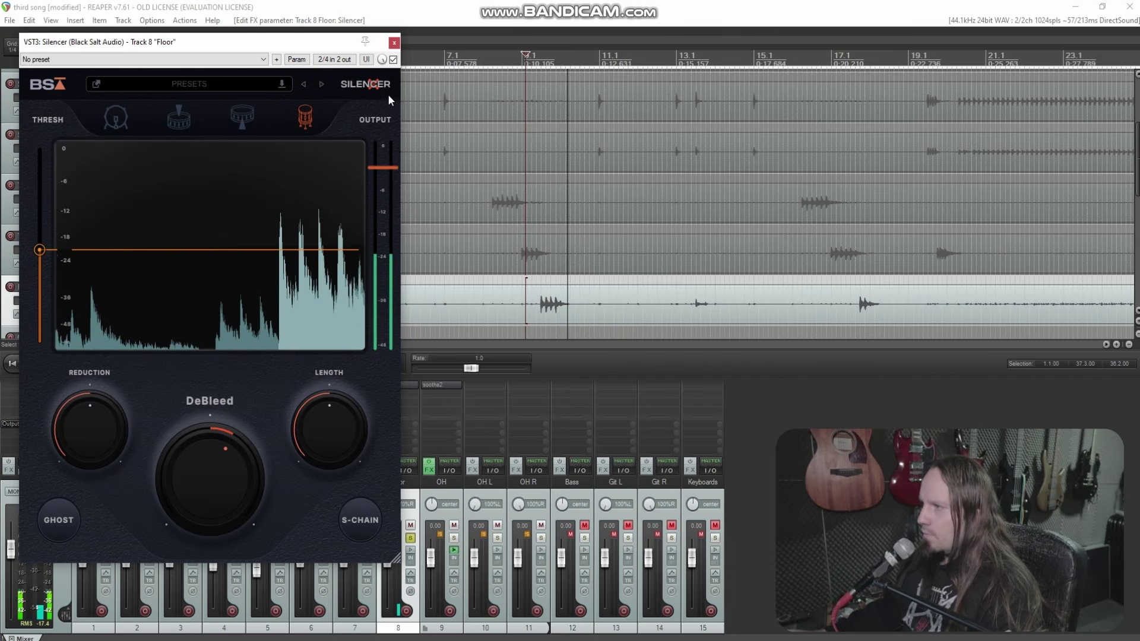
{"action": "left_click", "coordinate": [393, 42]}
{"action": "key", "text": "space"}
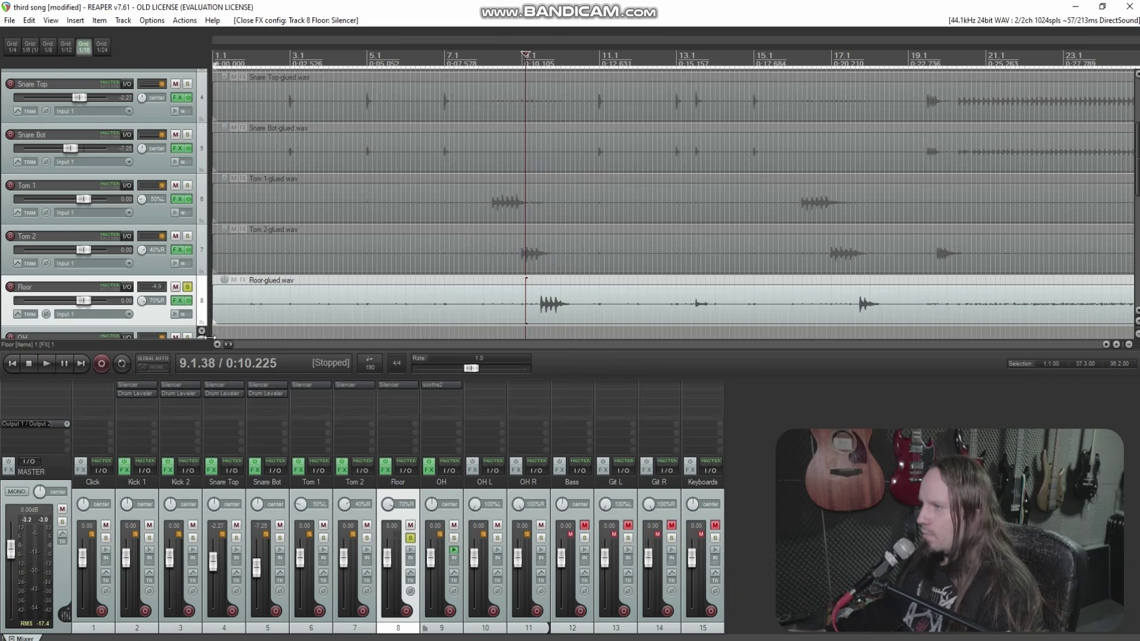
{"action": "left_click", "coordinate": [188, 287]}
Step: Enlarge the track area by reducing the mixer's height
{"action": "scroll", "coordinate": [568, 257], "scroll_direction": "down", "scroll_amount": 3}
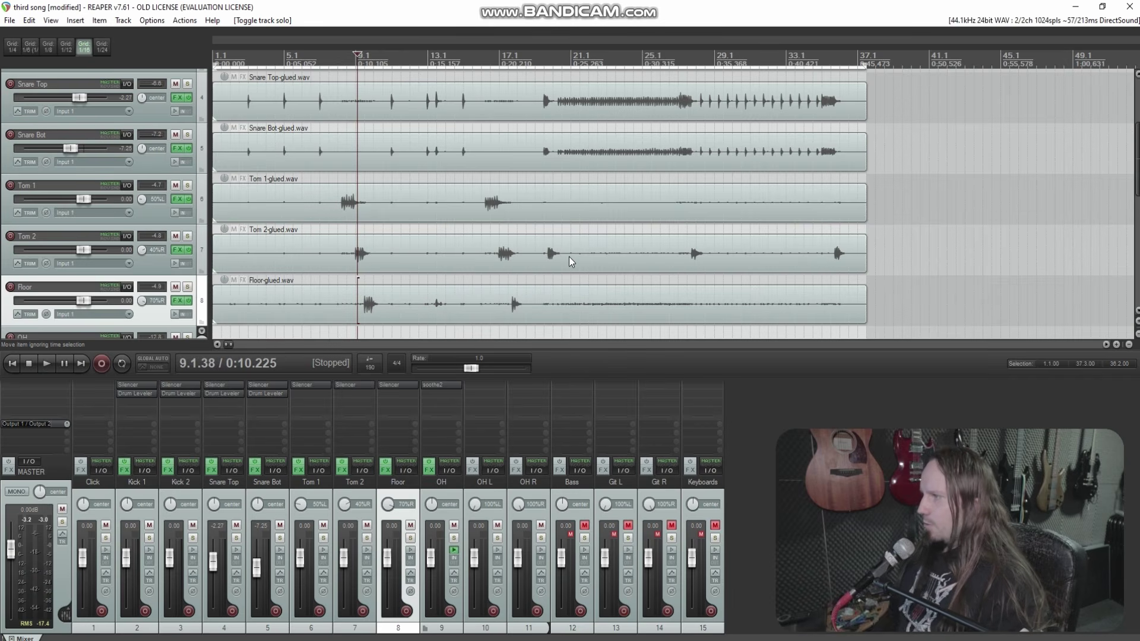
{"action": "scroll", "coordinate": [569, 256], "scroll_direction": "down", "scroll_amount": 1}
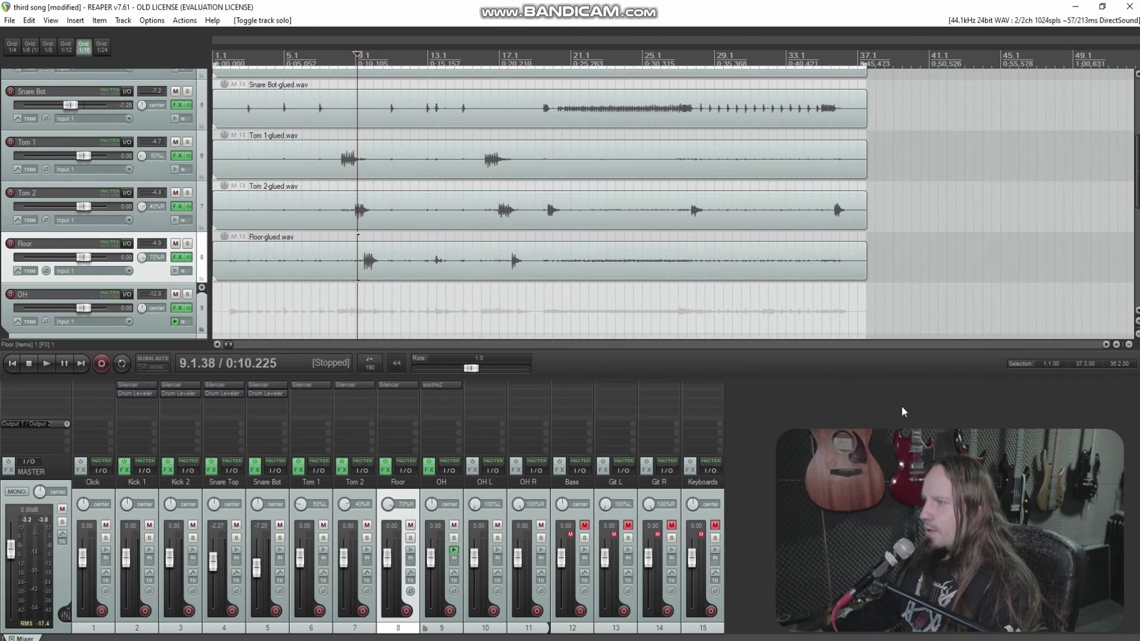
{"action": "left_click_drag", "start_coordinate": [764, 378], "coordinate": [764, 438]}
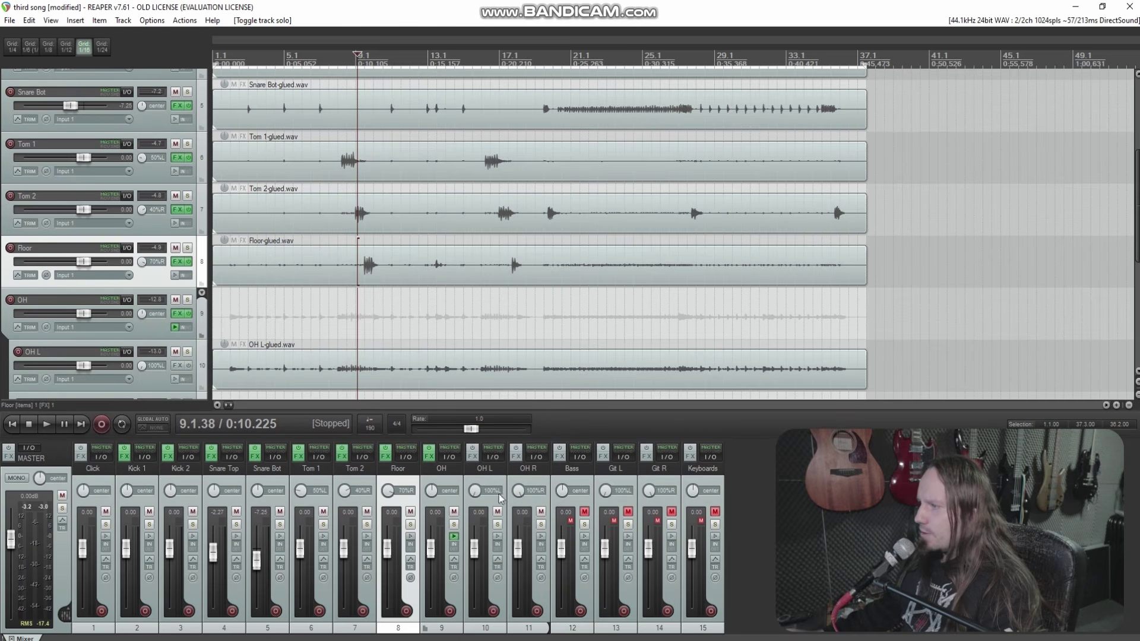
Step: Mute Click, play the full kit from the start, and set Snare Top to -1.03 dB and Snare Bot to -5.02 dB
{"action": "scroll", "coordinate": [450, 321], "scroll_direction": "up", "scroll_amount": 3}
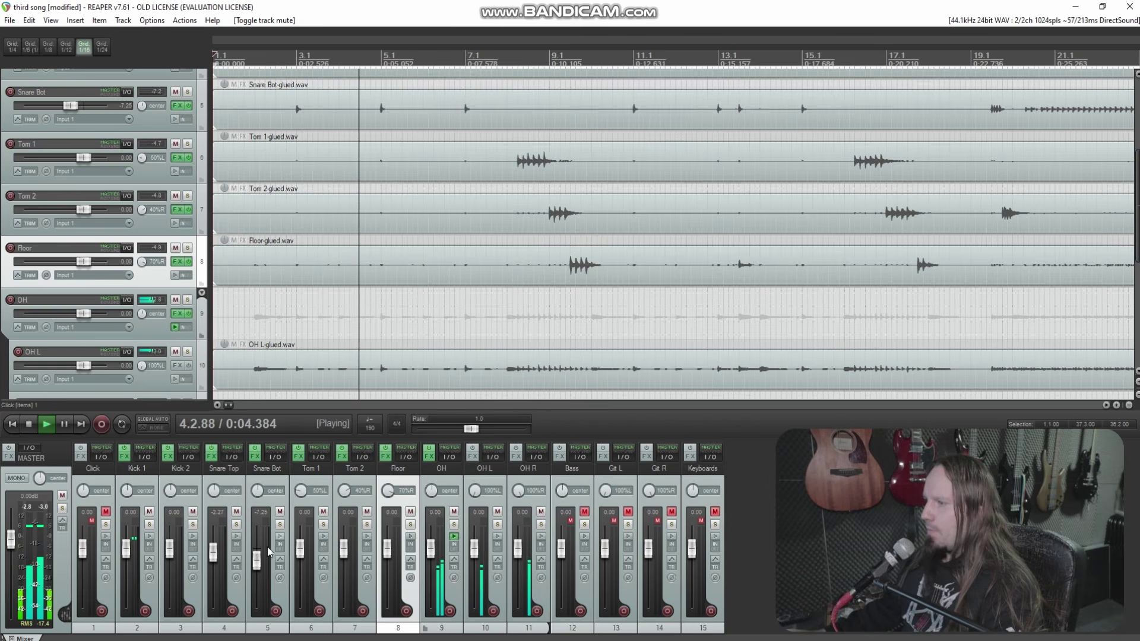
{"action": "scroll", "coordinate": [223, 563], "scroll_direction": "up", "scroll_amount": 3}
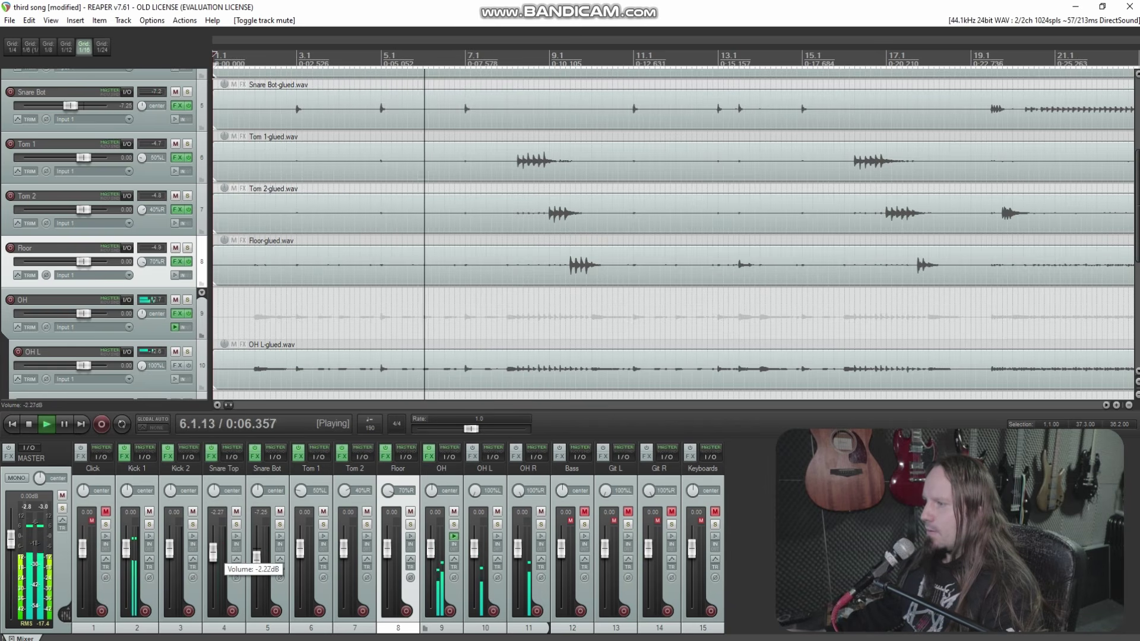
{"action": "scroll", "coordinate": [262, 567], "scroll_direction": "up", "scroll_amount": 3}
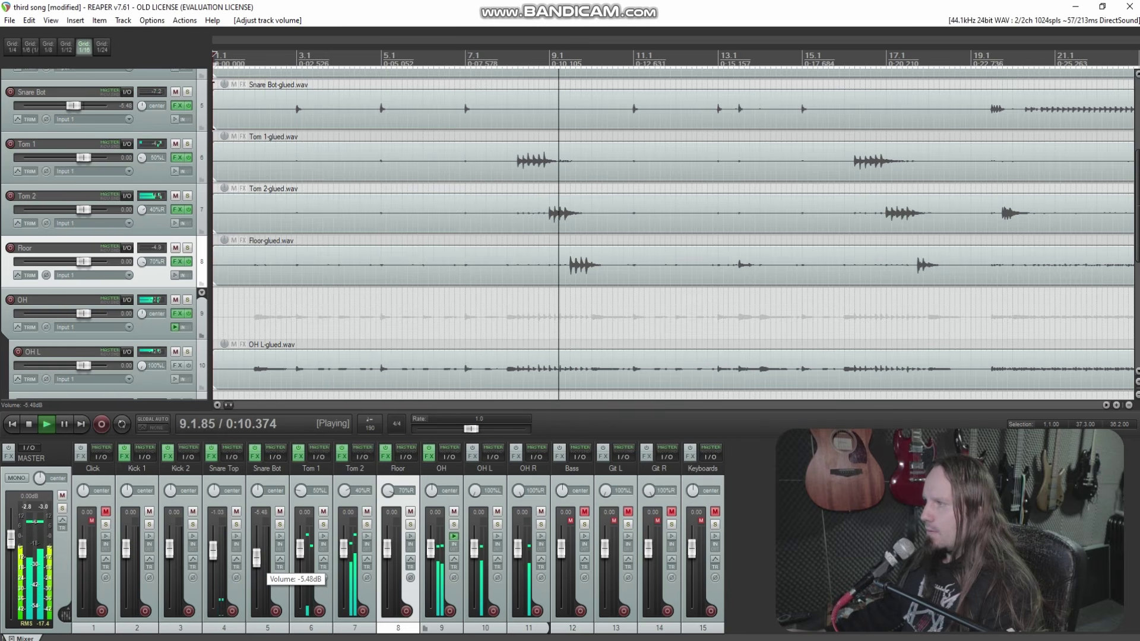
{"action": "scroll", "coordinate": [262, 567], "scroll_direction": "up", "scroll_amount": 1}
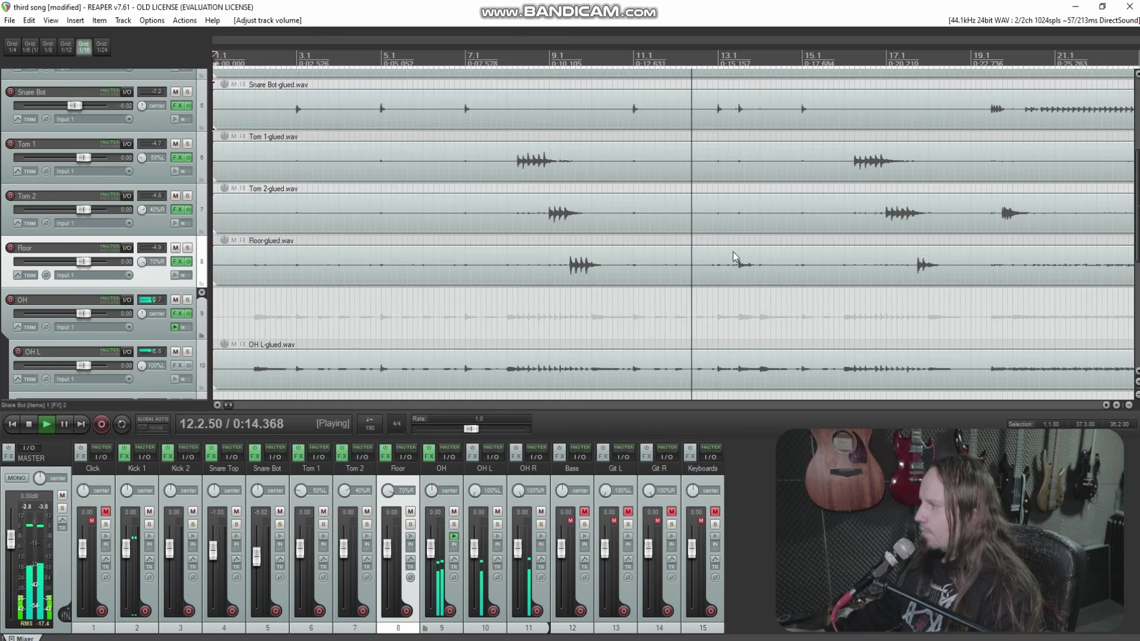
Step: Listen to the full drum mix from about bar 12 to bar 20, checking toms and snares against the overheads
{"action": "scroll", "coordinate": [722, 262], "scroll_direction": "down", "scroll_amount": 5}
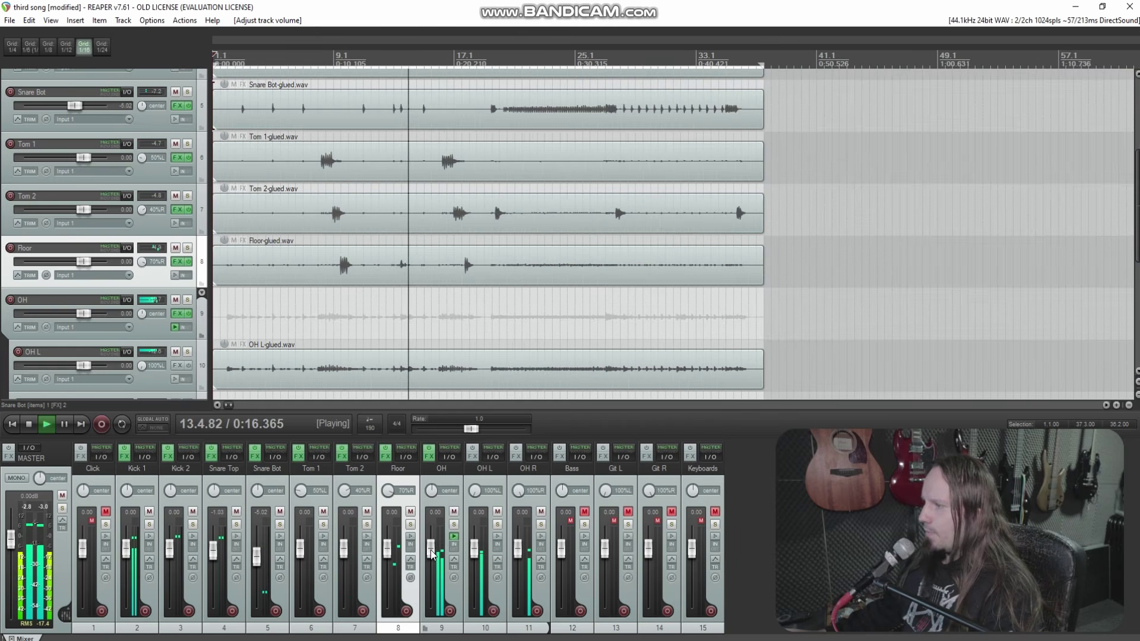
{"action": "scroll", "coordinate": [653, 288], "scroll_direction": "up", "scroll_amount": 3}
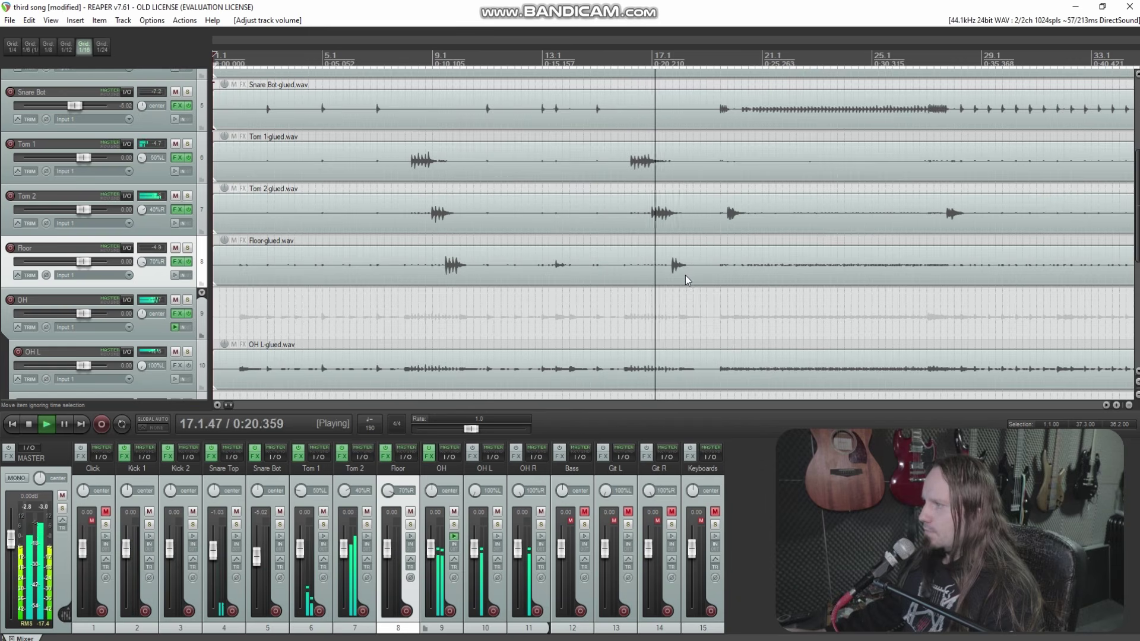
{"action": "scroll", "coordinate": [693, 267], "scroll_direction": "down", "scroll_amount": 3}
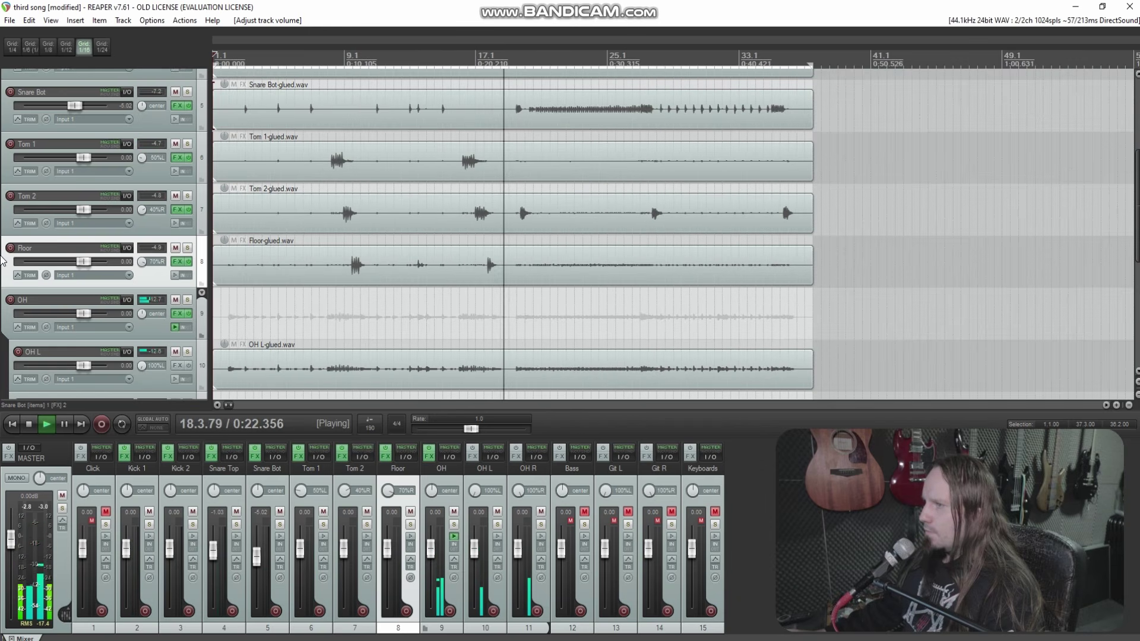
{"action": "scroll", "coordinate": [3, 261], "scroll_direction": "up", "scroll_amount": 1}
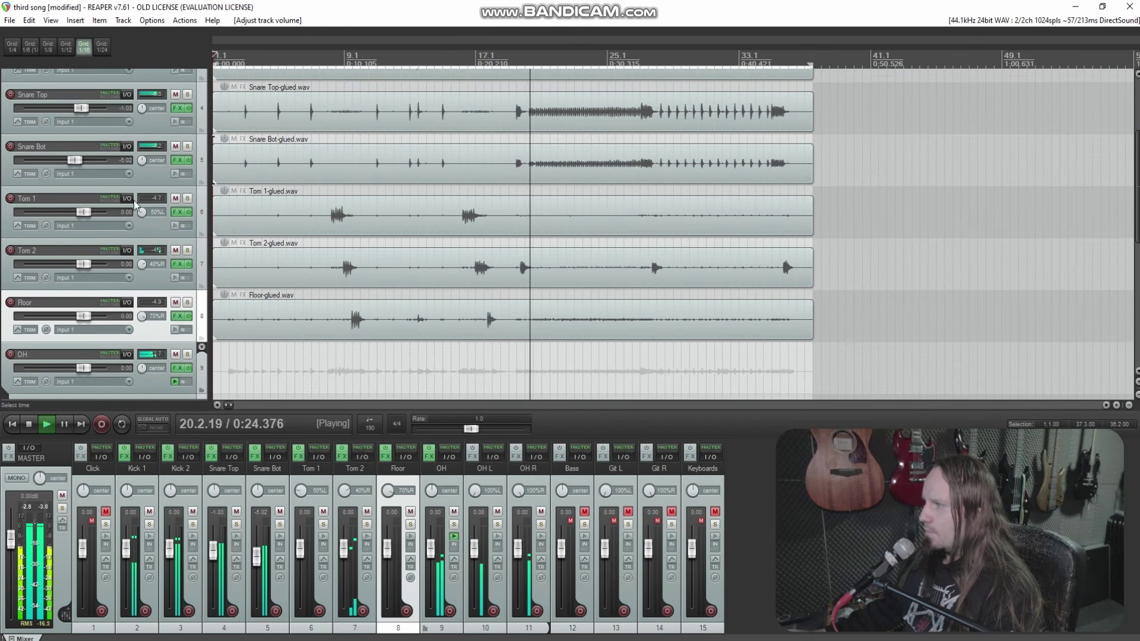
Step: Listen to the blast-beat section of the drum mix, skip ahead to about bar 26, and stop playback after the closing tom hit
{"action": "scroll", "coordinate": [2, 239], "scroll_direction": "up", "scroll_amount": 1}
{"action": "scroll", "coordinate": [573, 167], "scroll_direction": "up", "scroll_amount": 3}
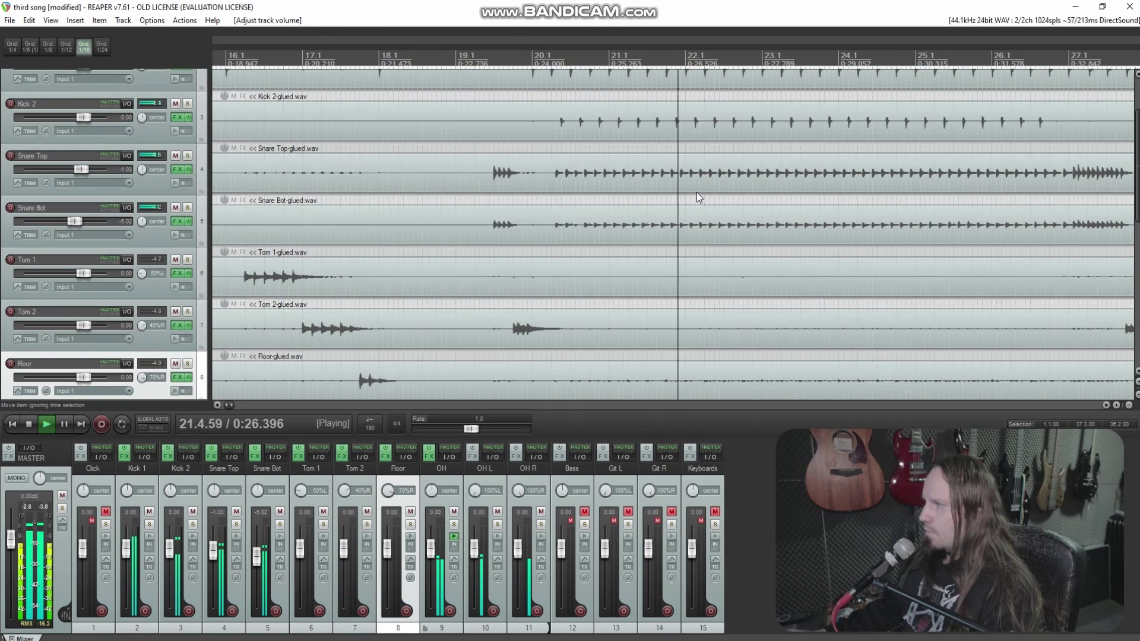
{"action": "scroll", "coordinate": [699, 192], "scroll_direction": "down", "scroll_amount": 3}
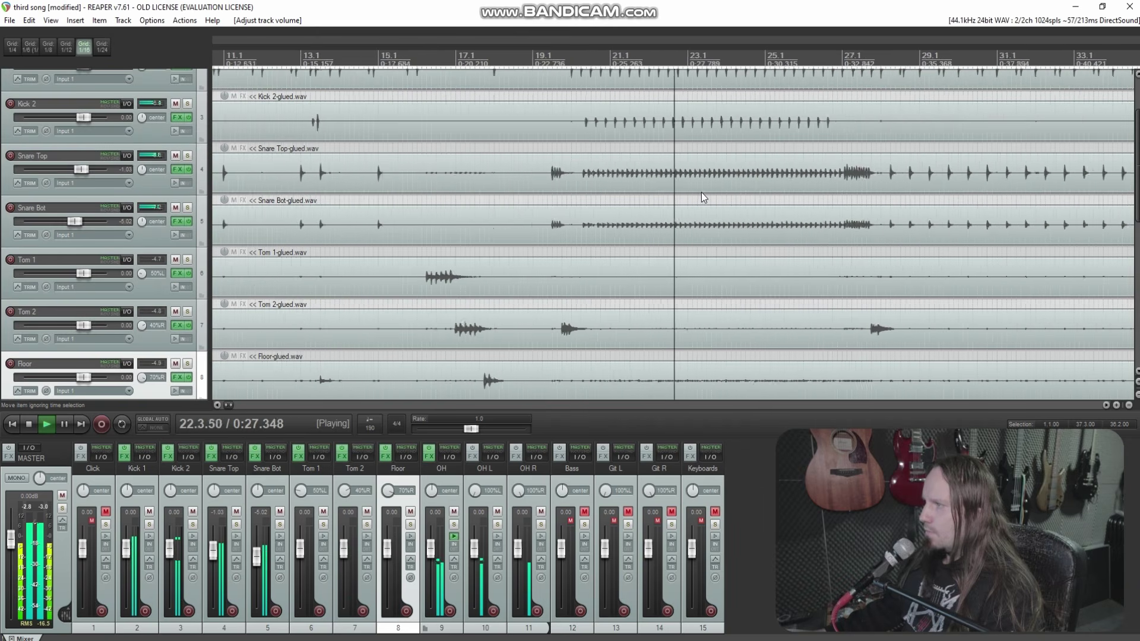
{"action": "left_click", "coordinate": [782, 226]}
{"action": "scroll", "coordinate": [772, 229], "scroll_direction": "up", "scroll_amount": 3}
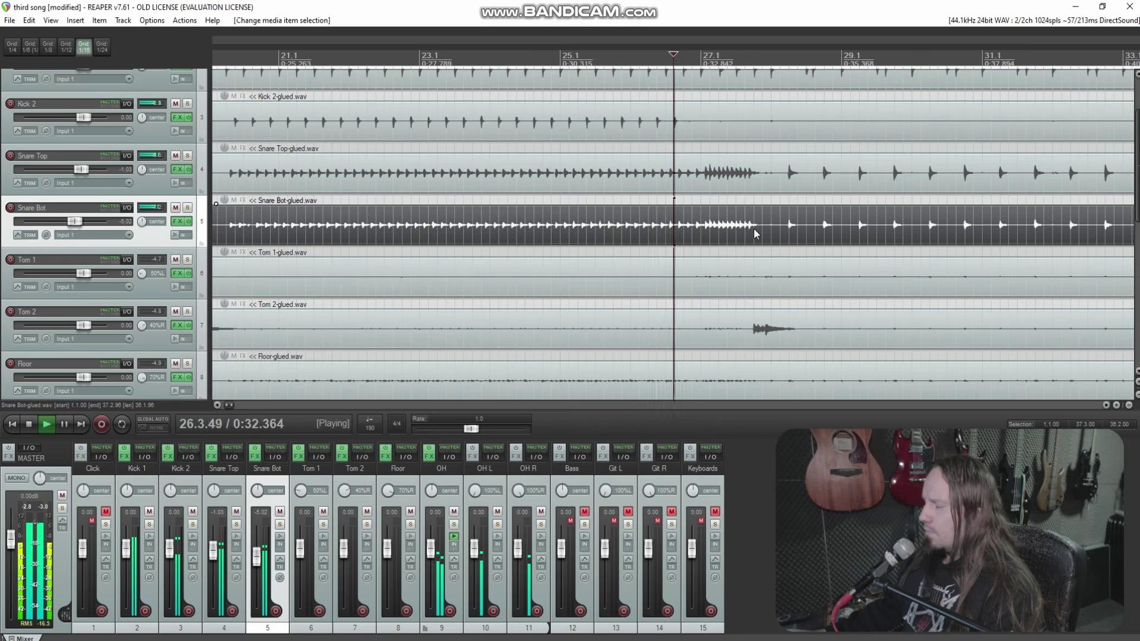
{"action": "scroll", "coordinate": [754, 228], "scroll_direction": "down", "scroll_amount": 2}
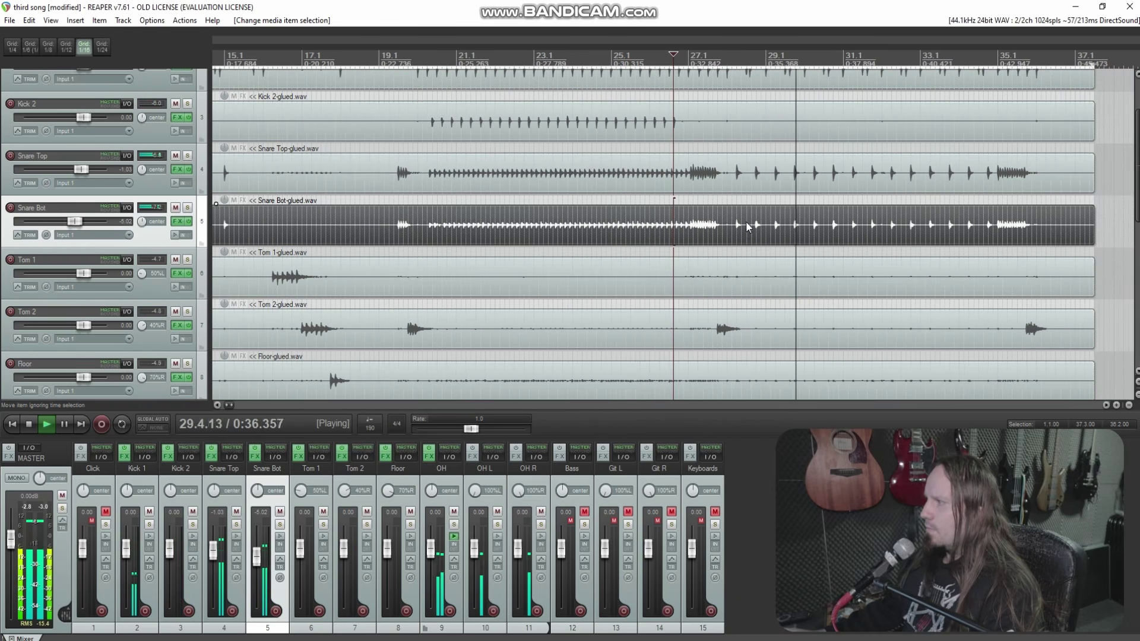
{"action": "scroll", "coordinate": [741, 227], "scroll_direction": "down", "scroll_amount": 3}
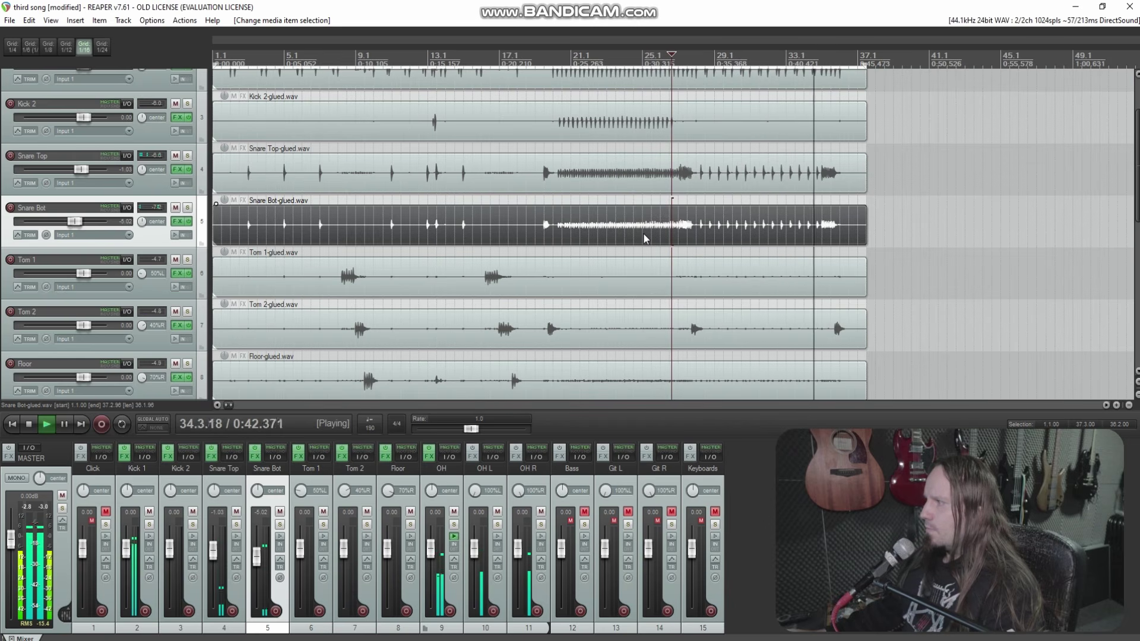
{"action": "scroll", "coordinate": [838, 223], "scroll_direction": "up", "scroll_amount": 3}
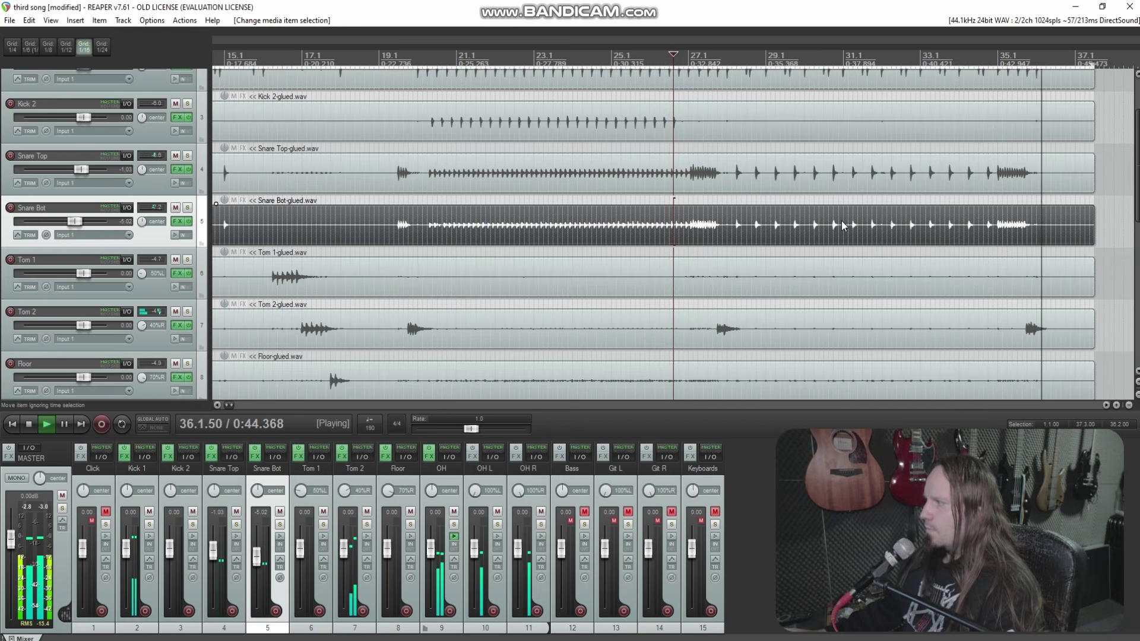
{"action": "key", "text": "space"}
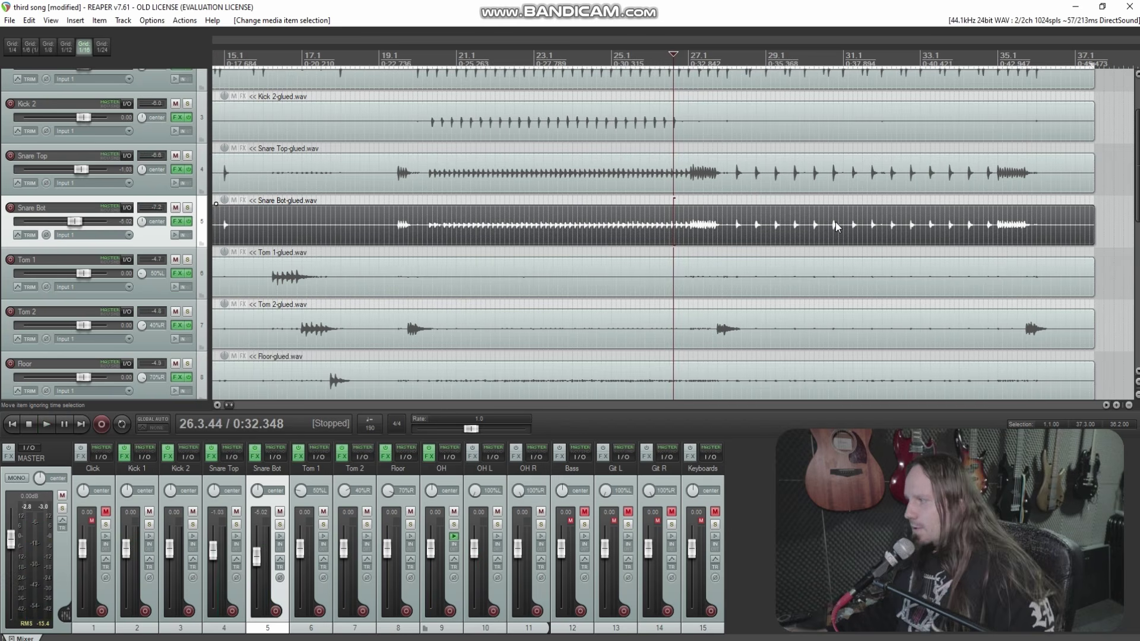